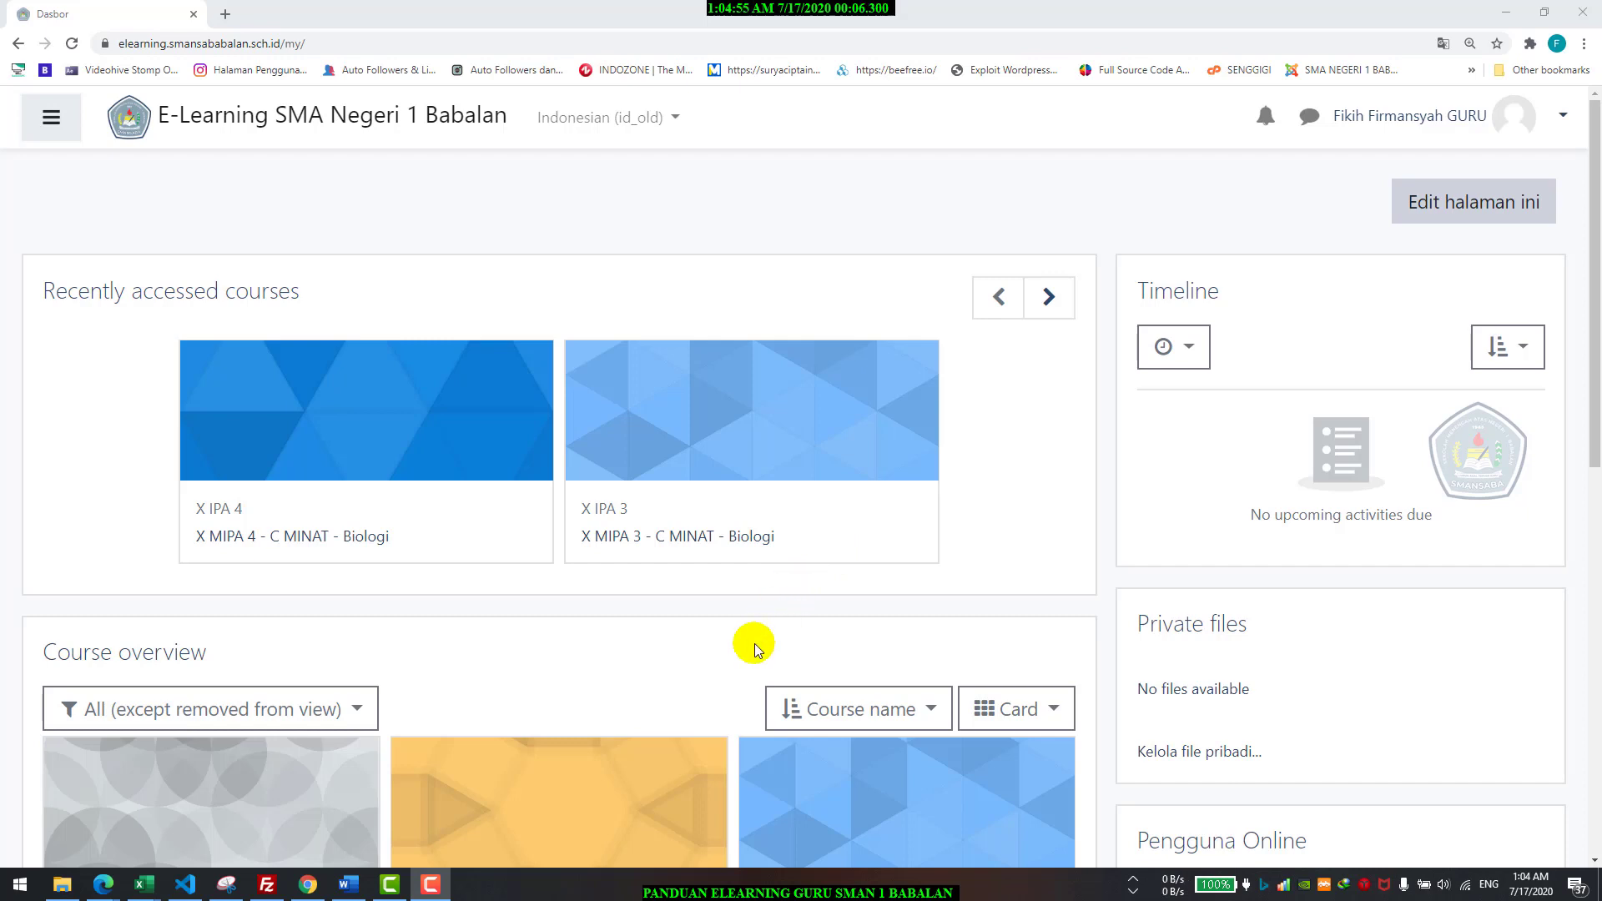
Step: Open the X MIPA 1 - C MINAT - Biologi course from the course overview
{"action": "scroll", "coordinate": [754, 644], "scroll_direction": "down", "scroll_amount": 5}
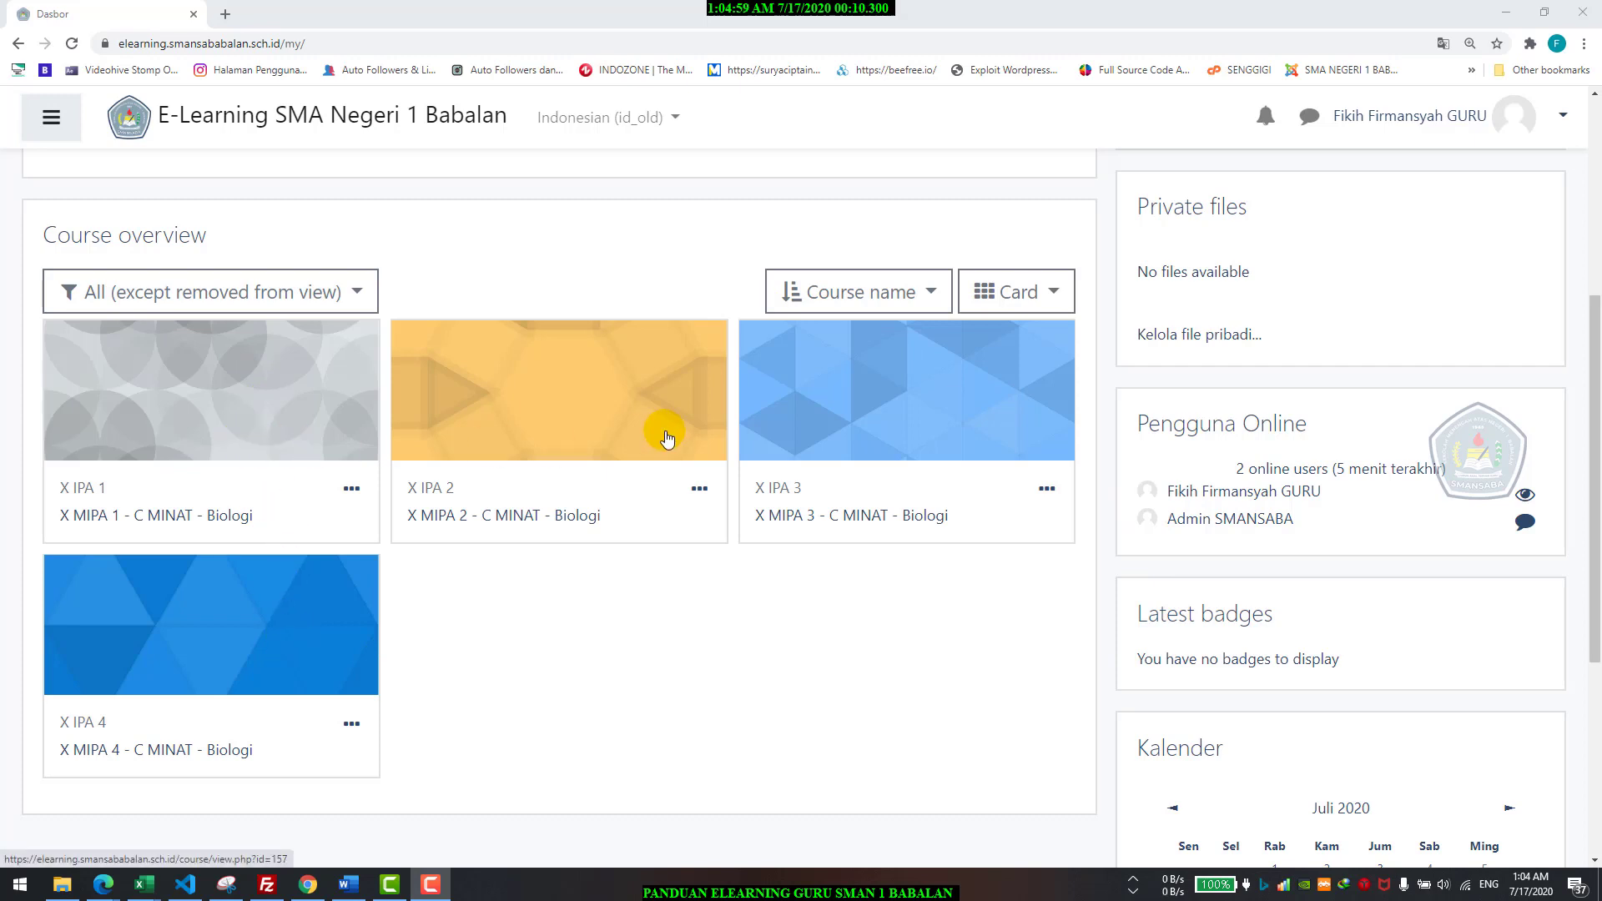
{"action": "scroll", "coordinate": [348, 559], "scroll_direction": "up", "scroll_amount": 5}
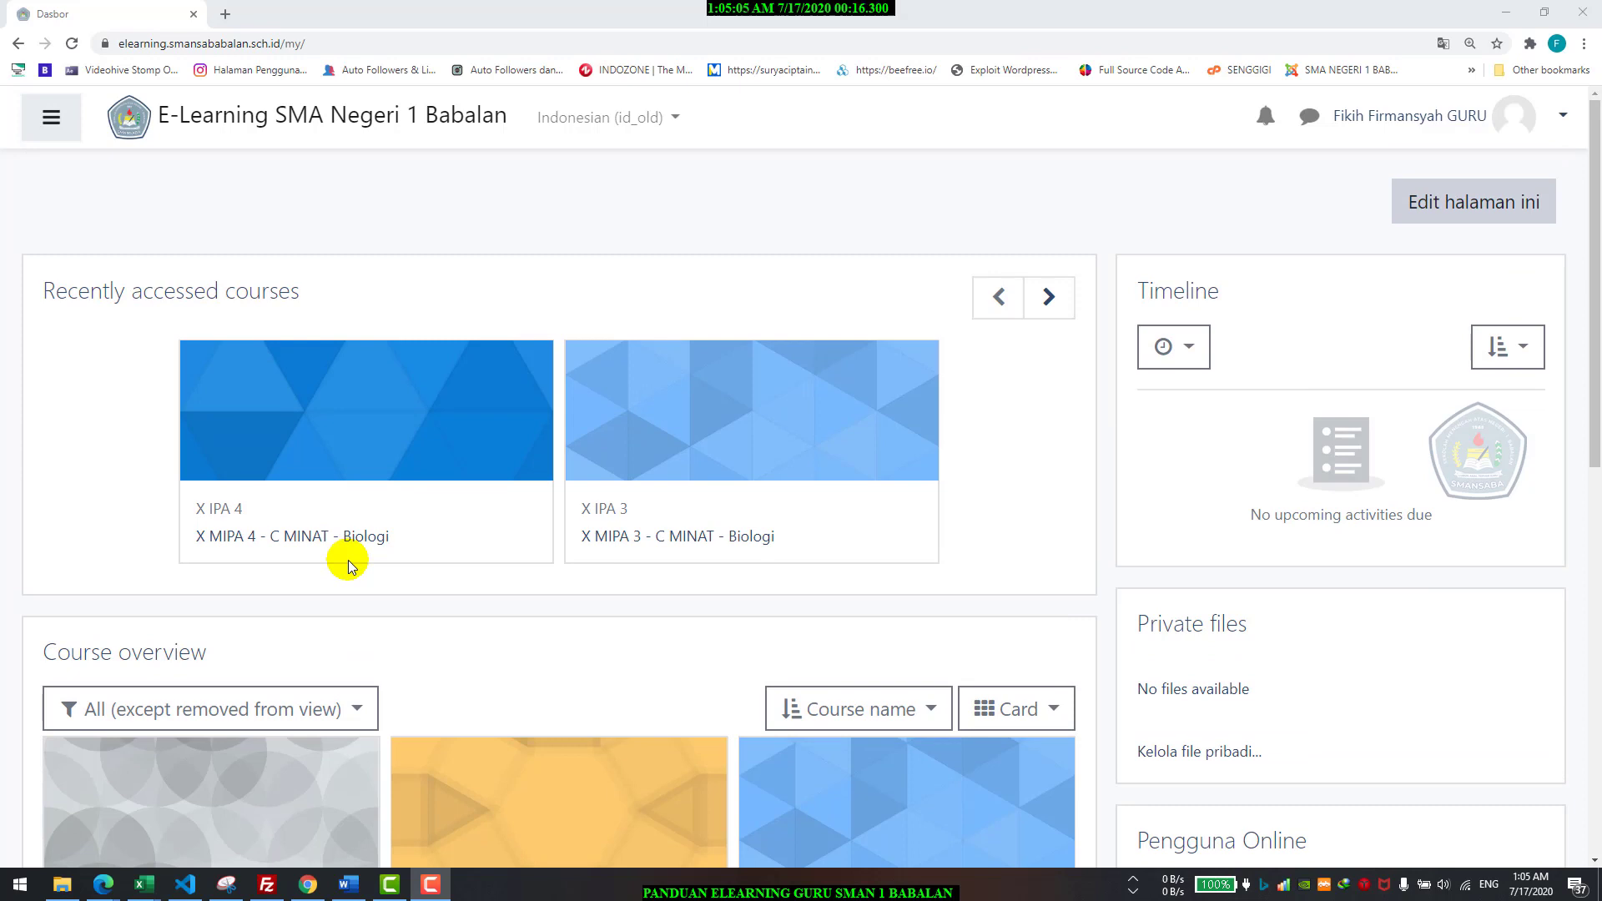
{"action": "scroll", "coordinate": [348, 544], "scroll_direction": "down", "scroll_amount": 3}
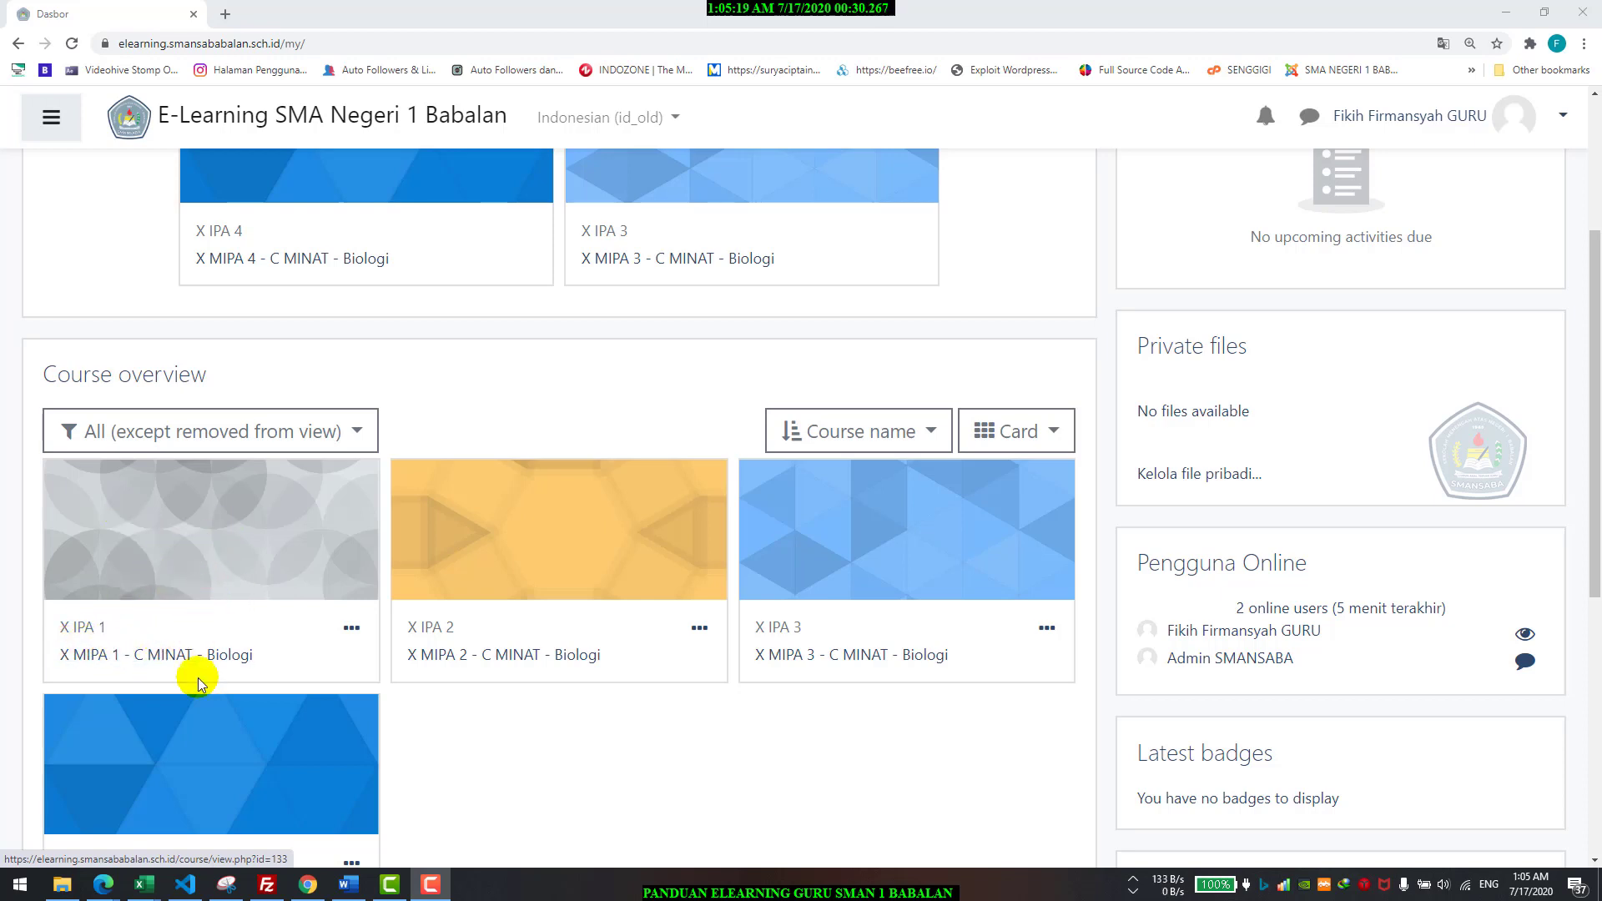
{"action": "left_click", "coordinate": [236, 556]}
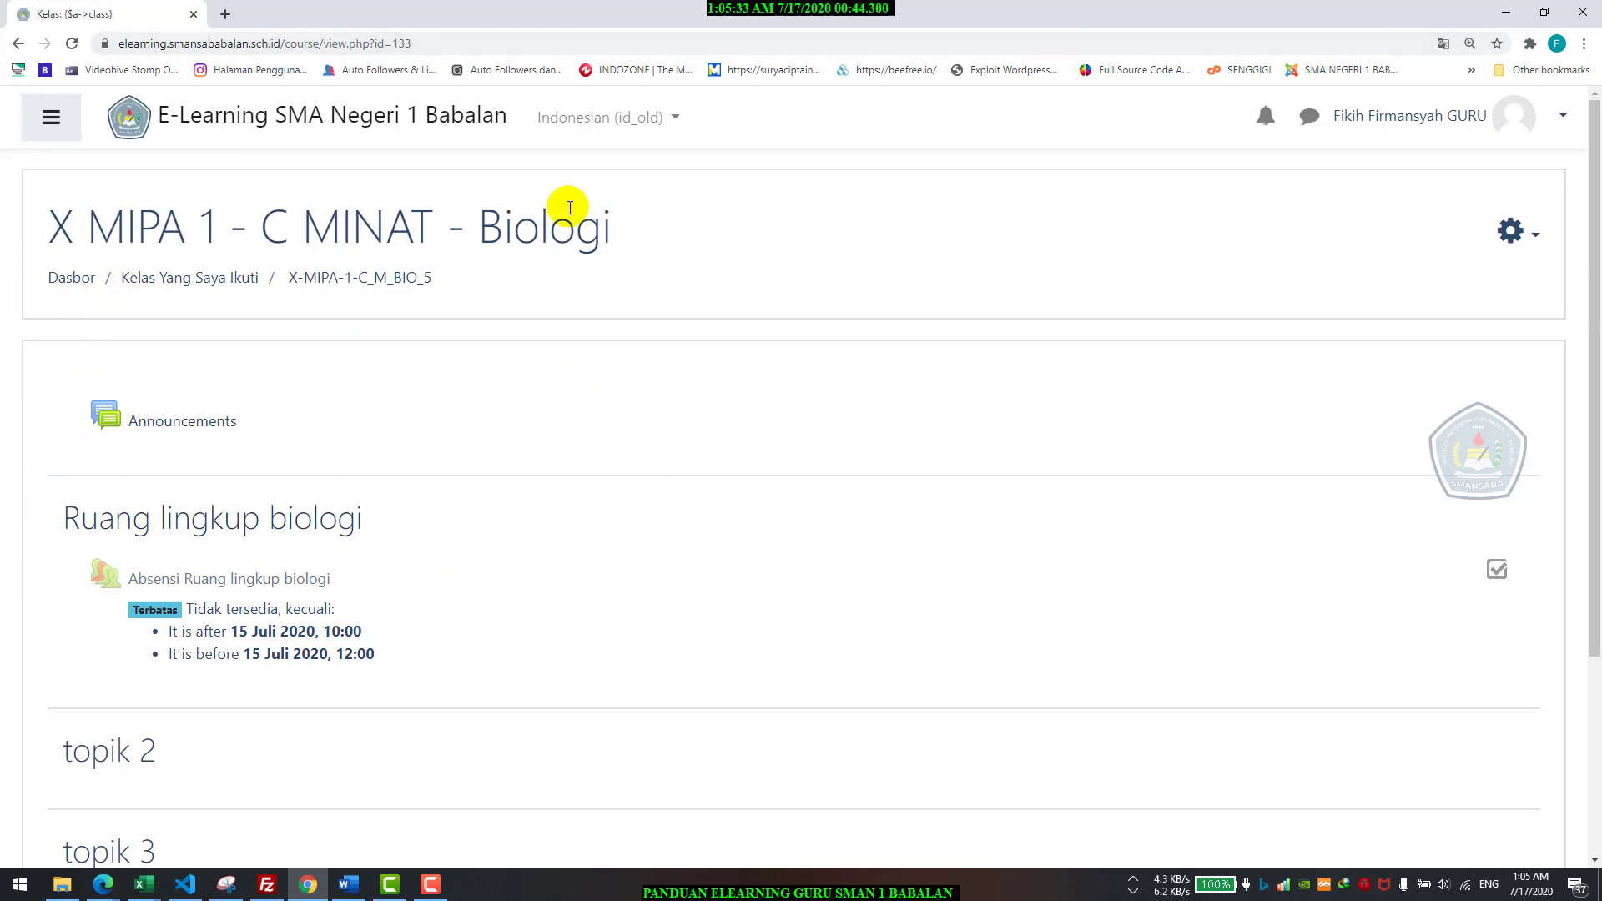
{"action": "scroll", "coordinate": [168, 680], "scroll_direction": "down", "scroll_amount": 3}
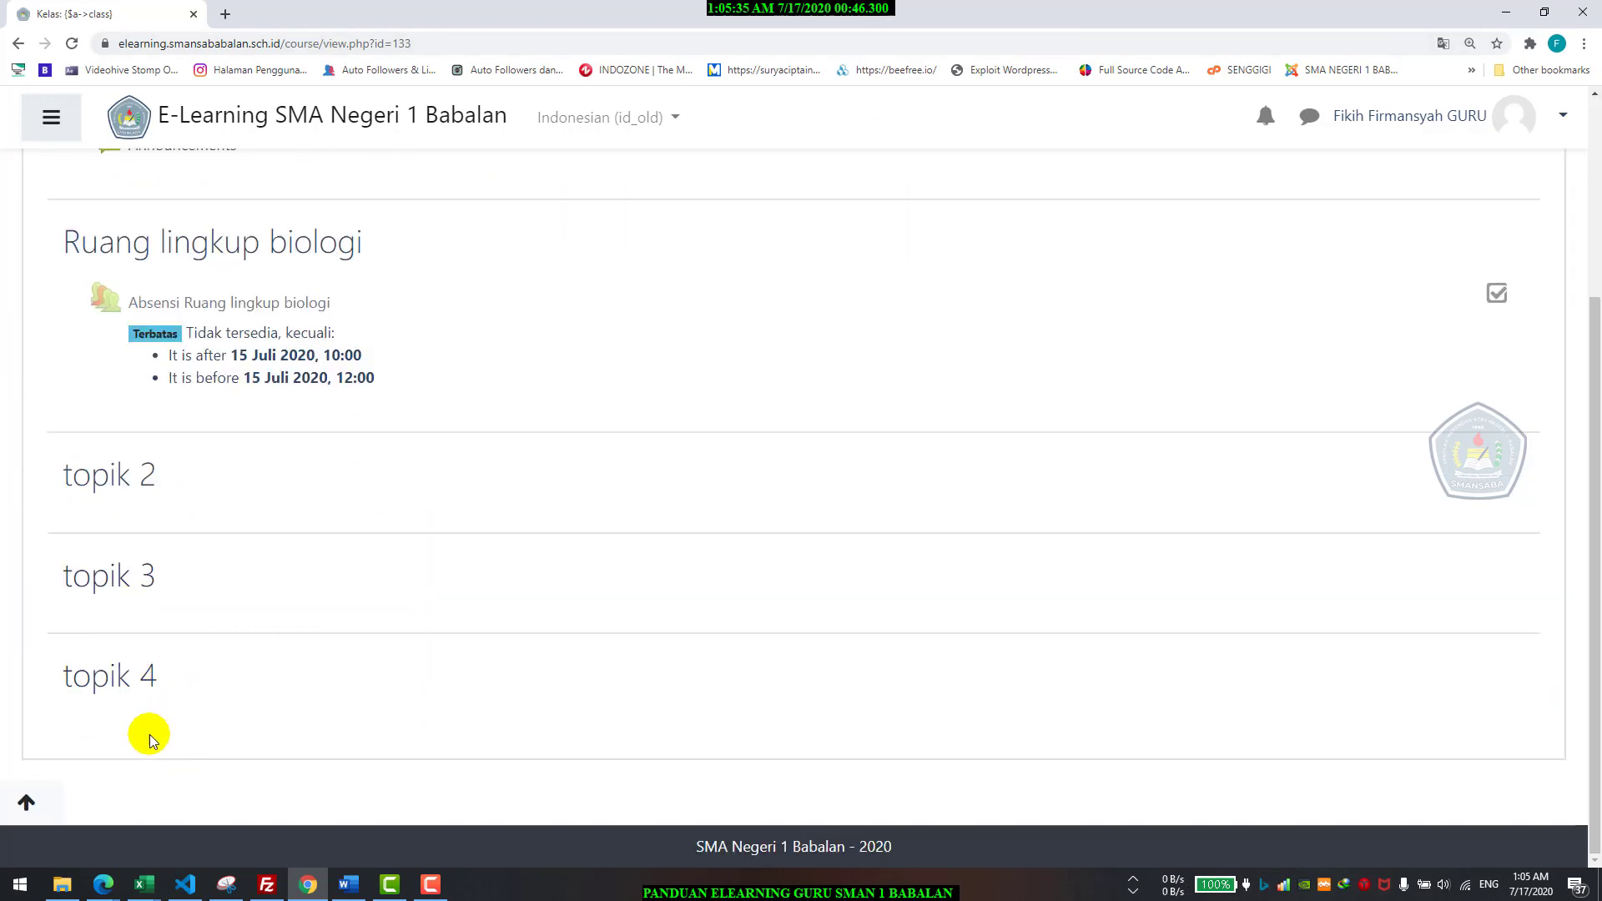
{"action": "scroll", "coordinate": [151, 302], "scroll_direction": "up", "scroll_amount": 2}
{"action": "scroll", "coordinate": [151, 302], "scroll_direction": "up", "scroll_amount": 1}
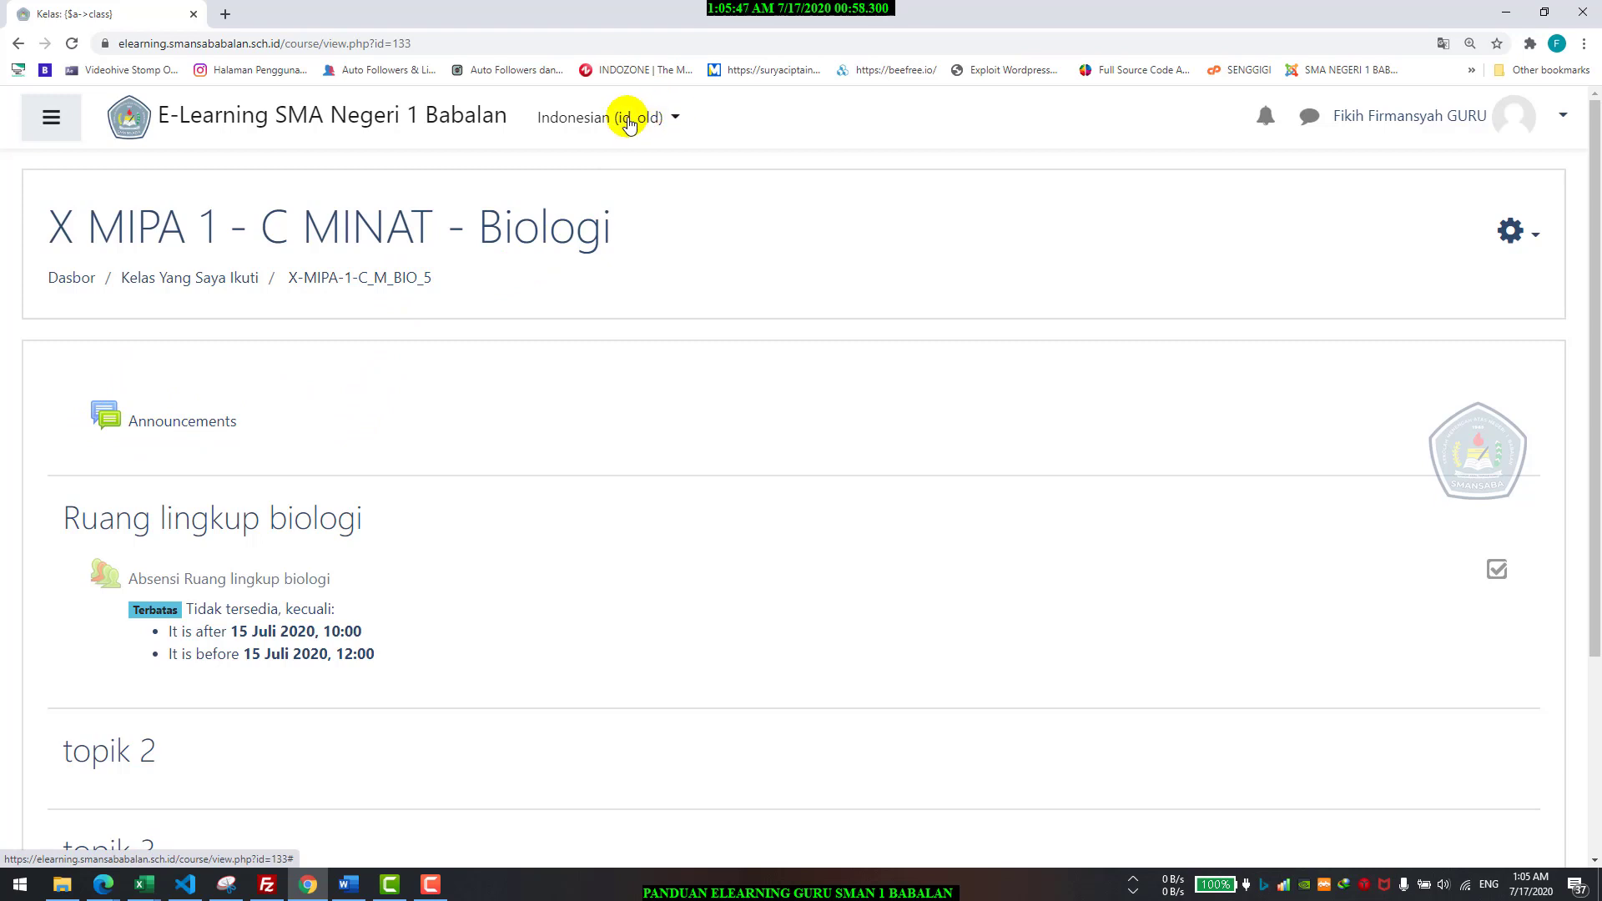
{"action": "left_click", "coordinate": [603, 124]}
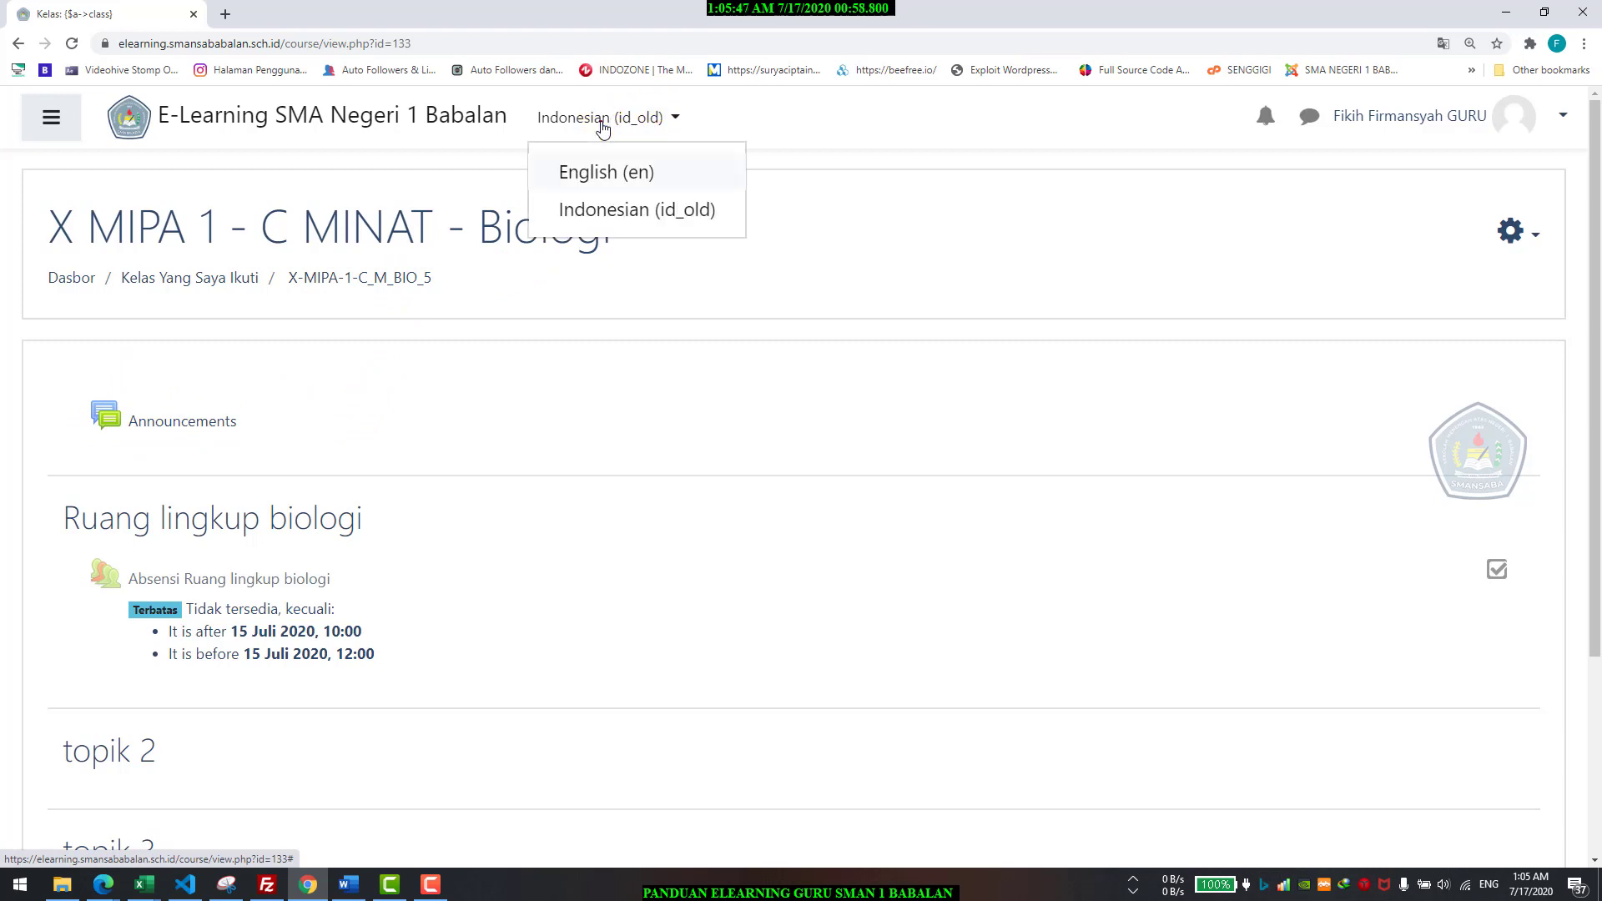
{"action": "left_click", "coordinate": [974, 179]}
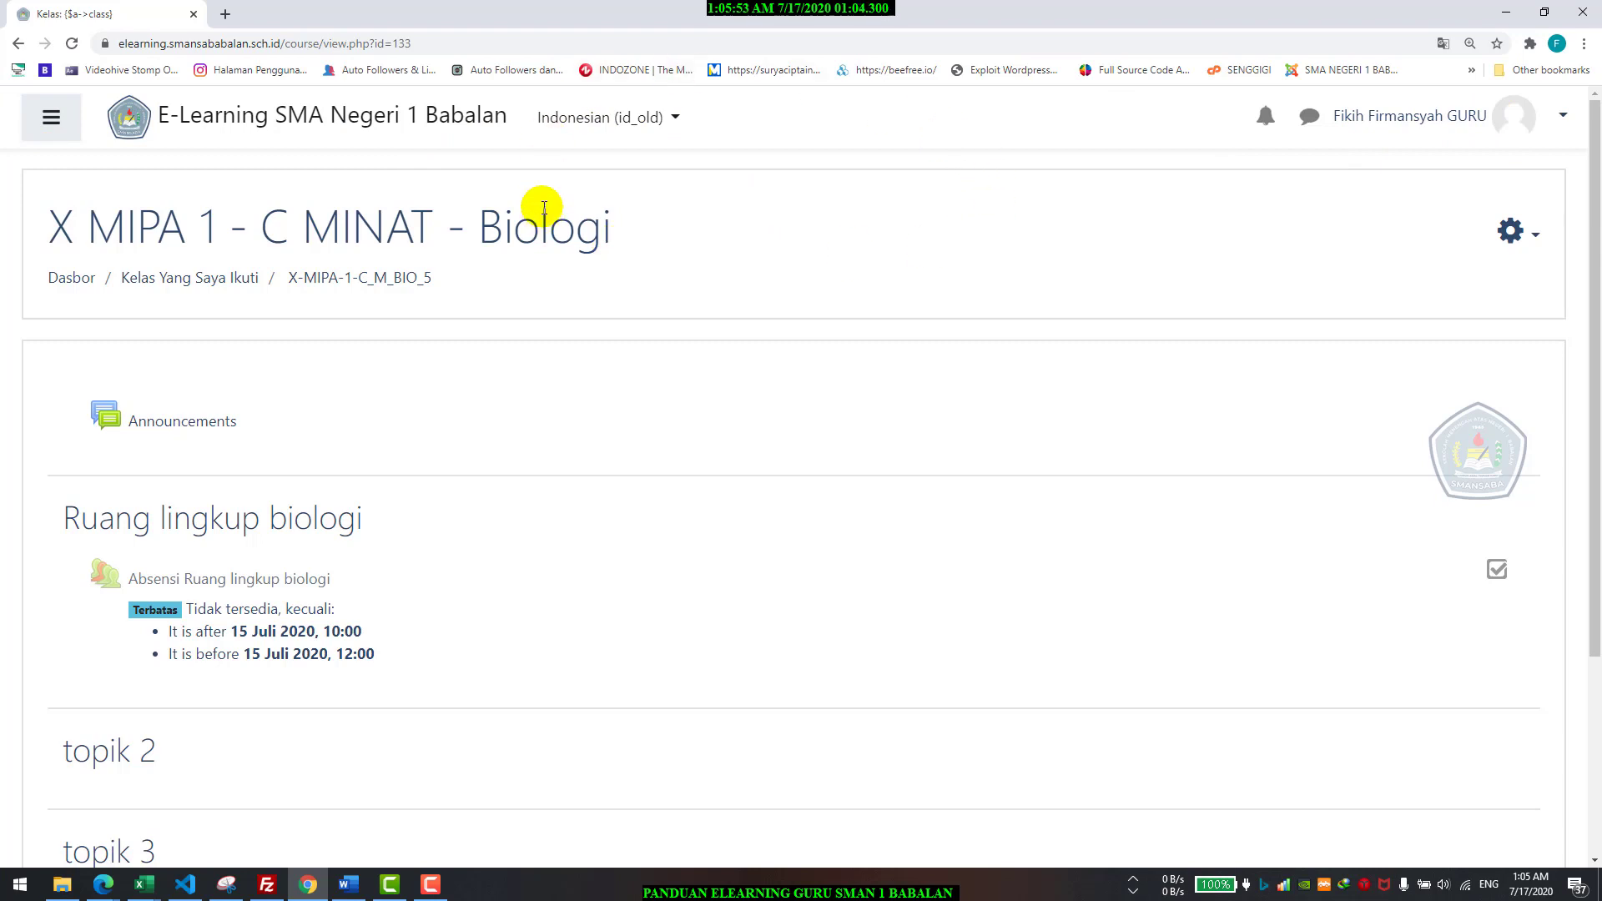
Step: Turn on editing mode for the X MIPA 1 - C MINAT - Biologi course
{"action": "left_click", "coordinate": [1510, 232]}
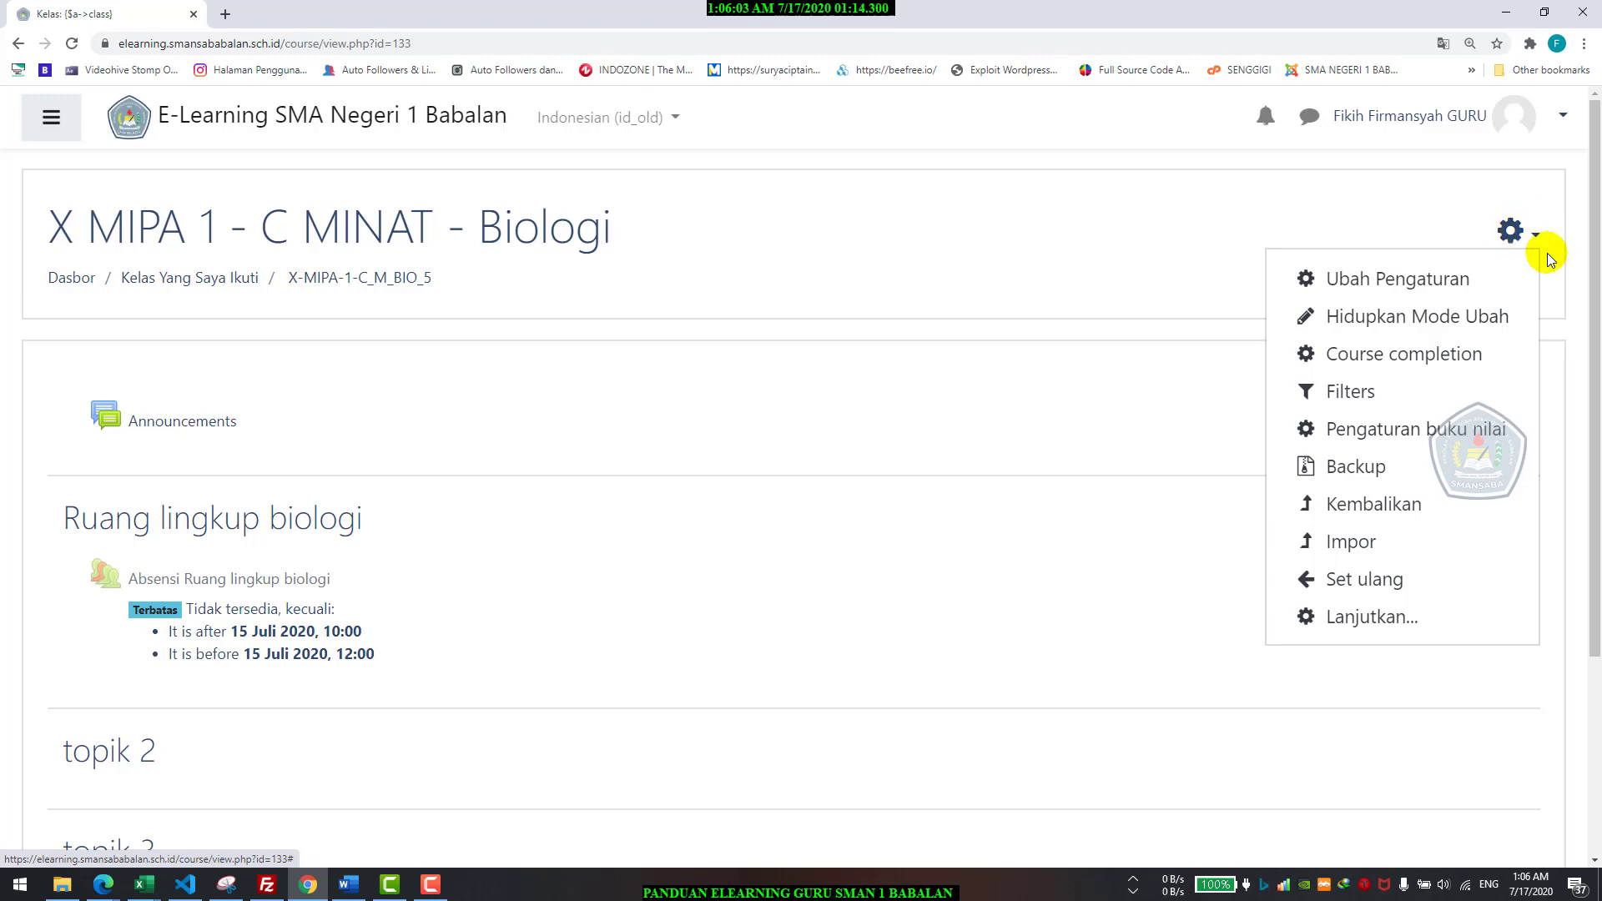
{"action": "left_click", "coordinate": [1517, 240]}
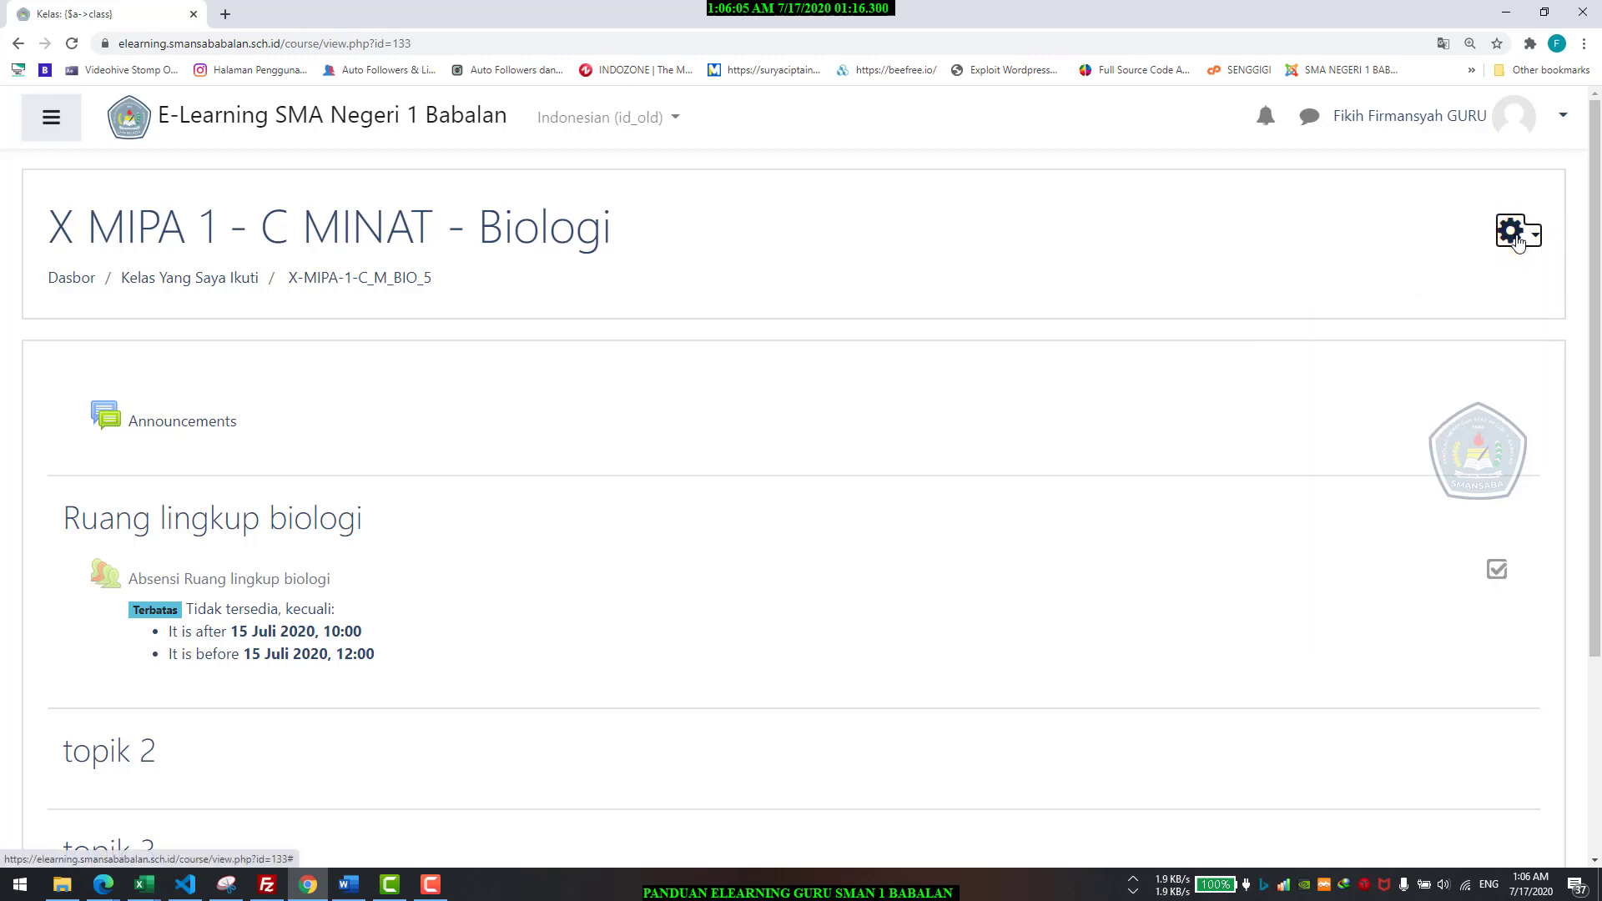
{"action": "left_click", "coordinate": [1512, 234]}
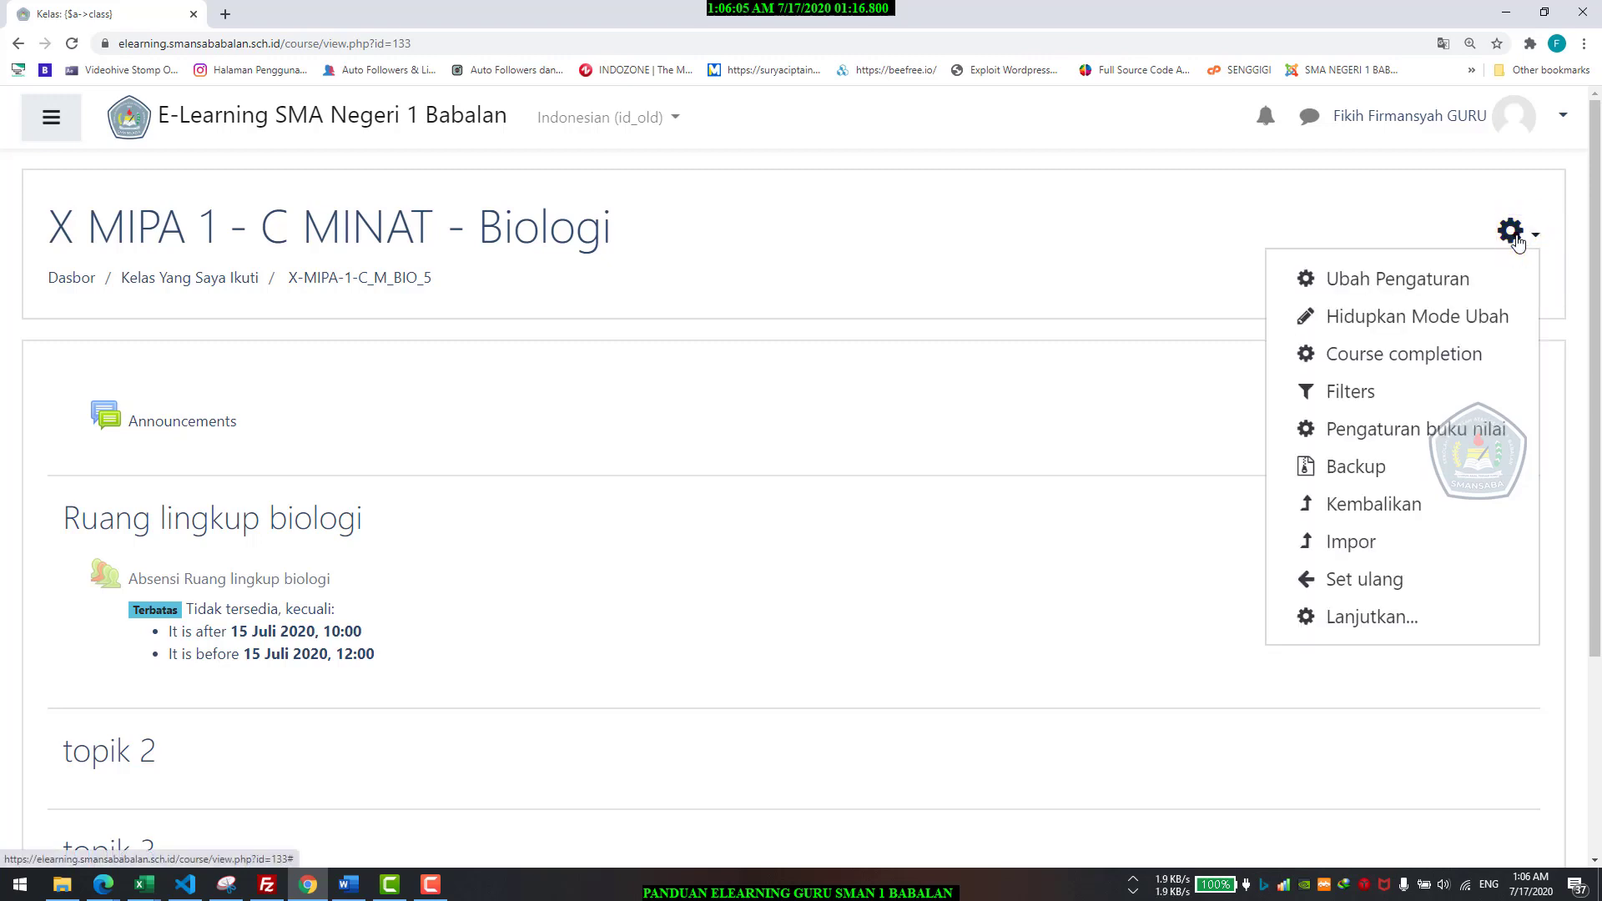
{"action": "left_click", "coordinate": [1433, 318]}
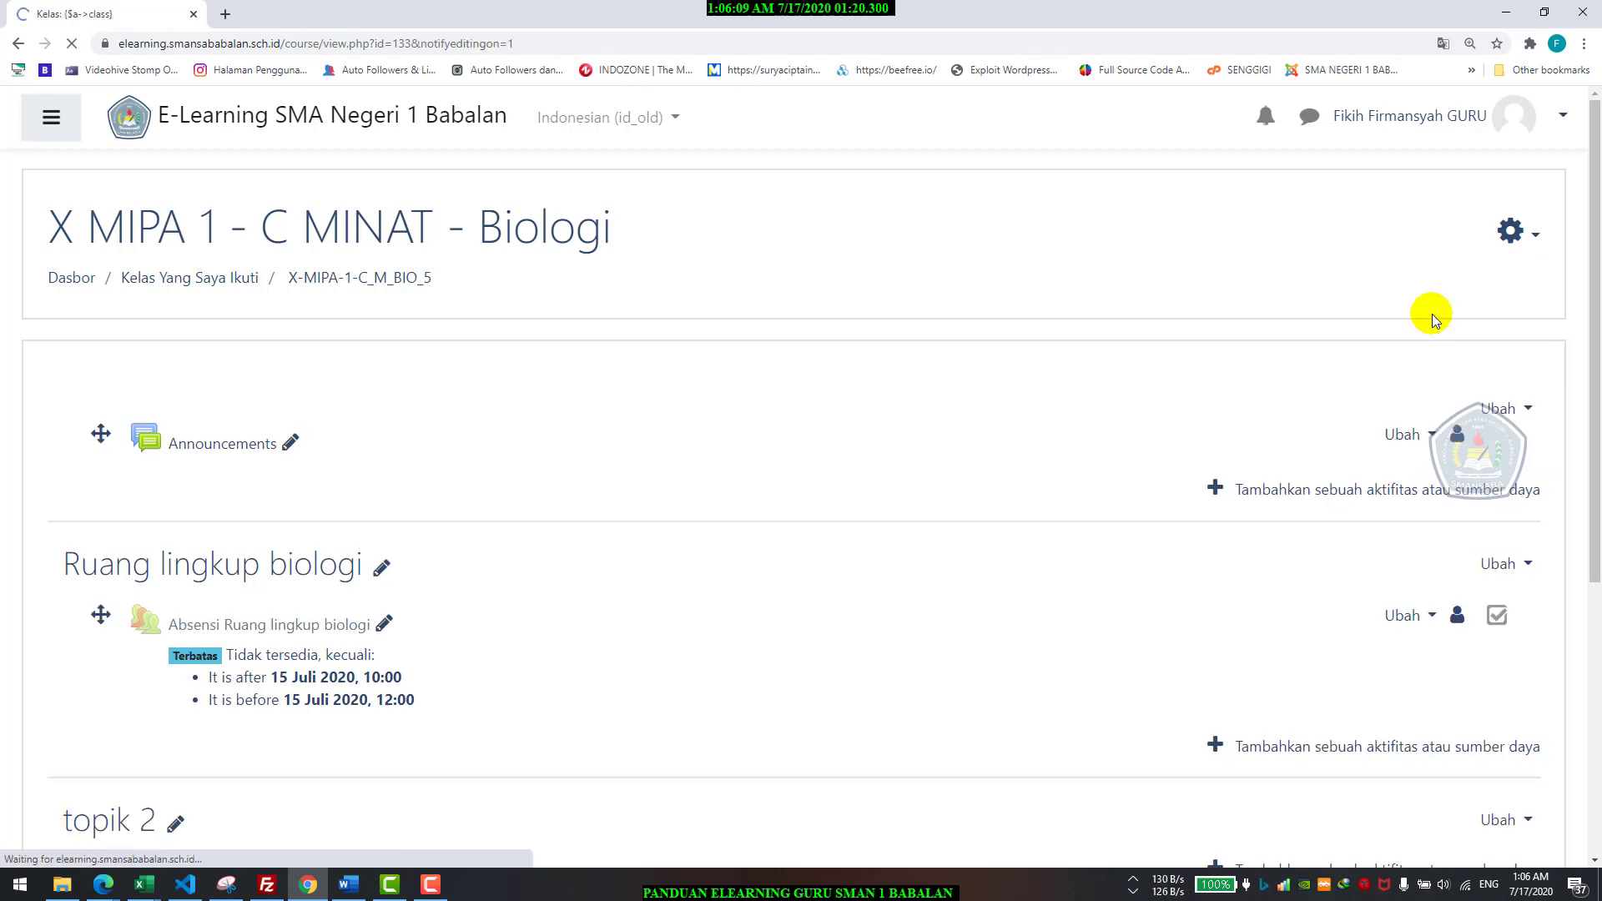
Step: Delete the "Ruang lingkup biologi" topic together with its attendance activity and confirm the deletion
{"action": "scroll", "coordinate": [835, 338], "scroll_direction": "down", "scroll_amount": 2}
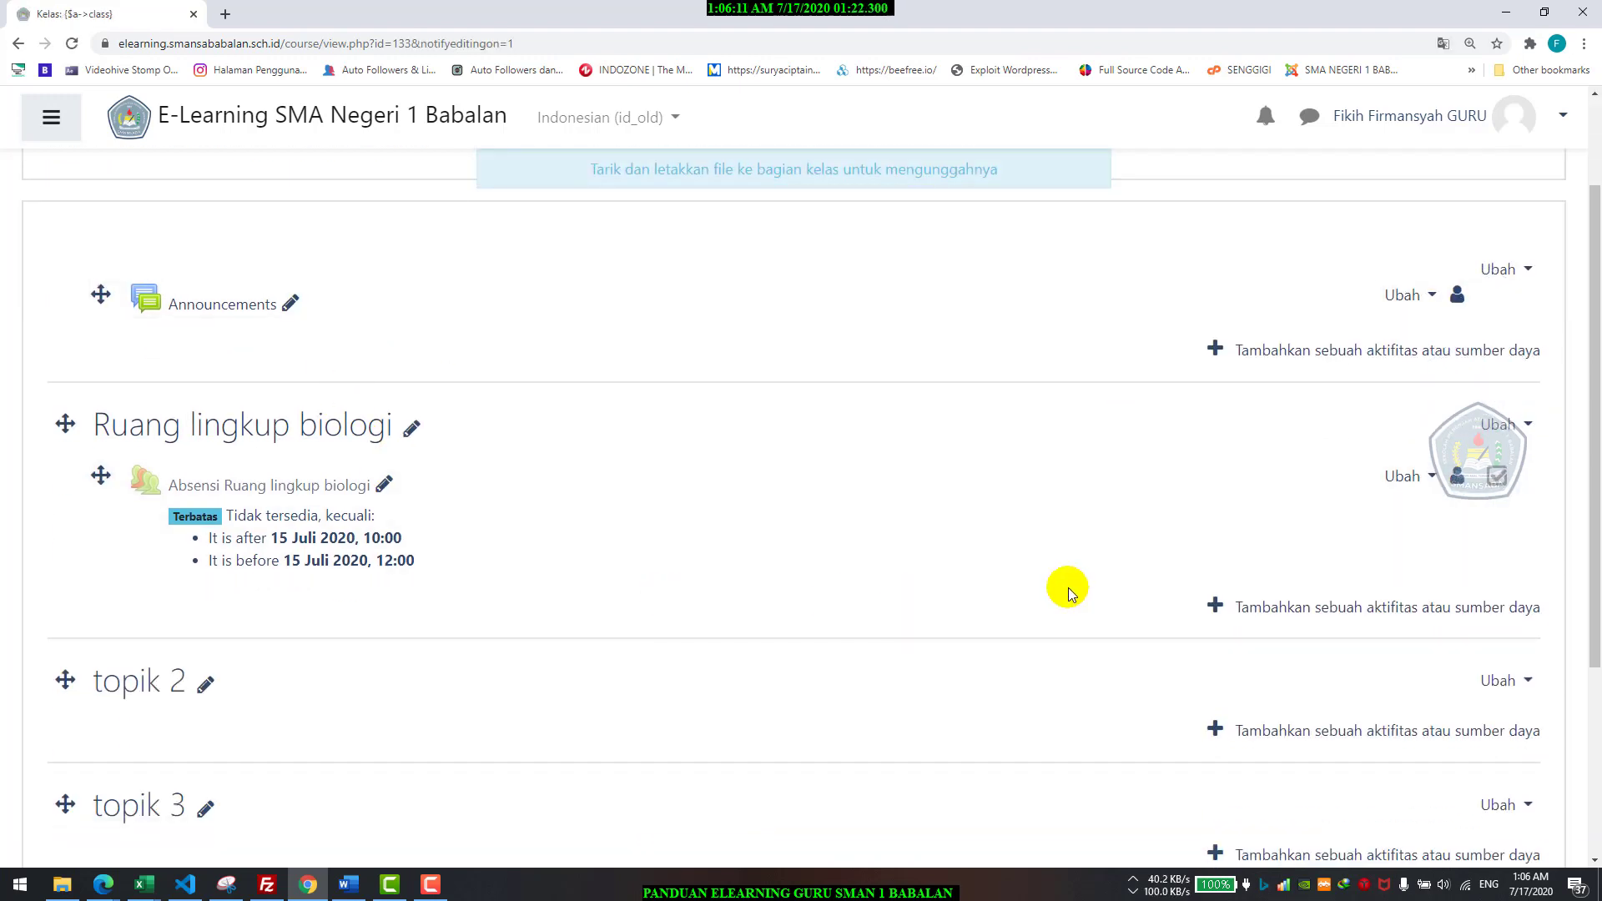
{"action": "scroll", "coordinate": [812, 152], "scroll_direction": "up", "scroll_amount": 1}
{"action": "scroll", "coordinate": [811, 151], "scroll_direction": "up", "scroll_amount": 2}
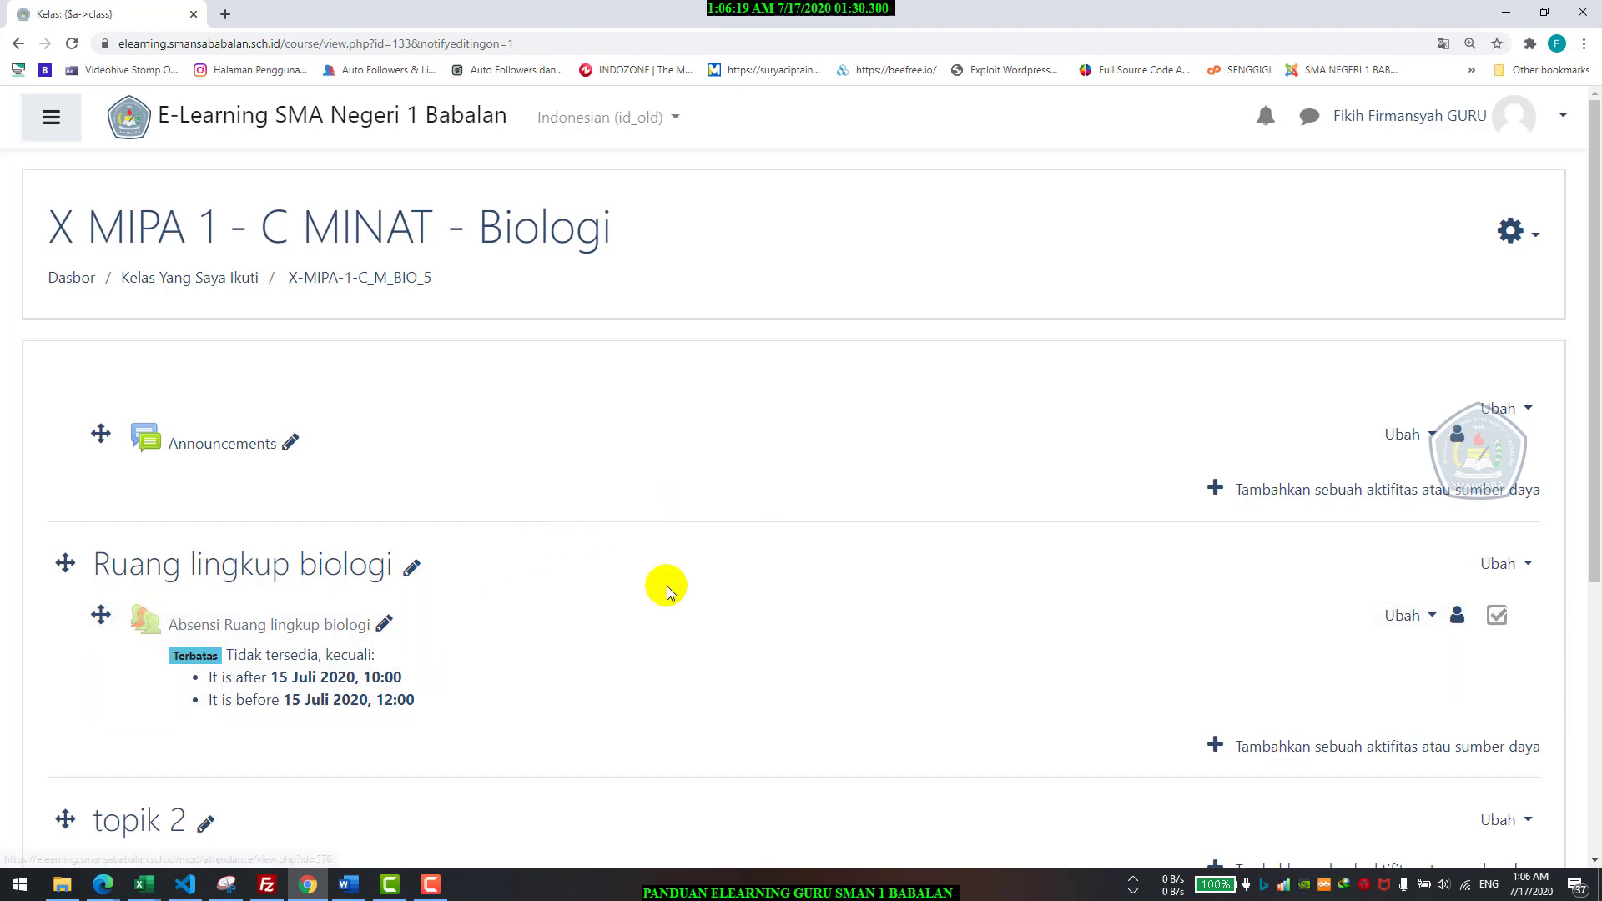
{"action": "left_click", "coordinate": [1495, 566]}
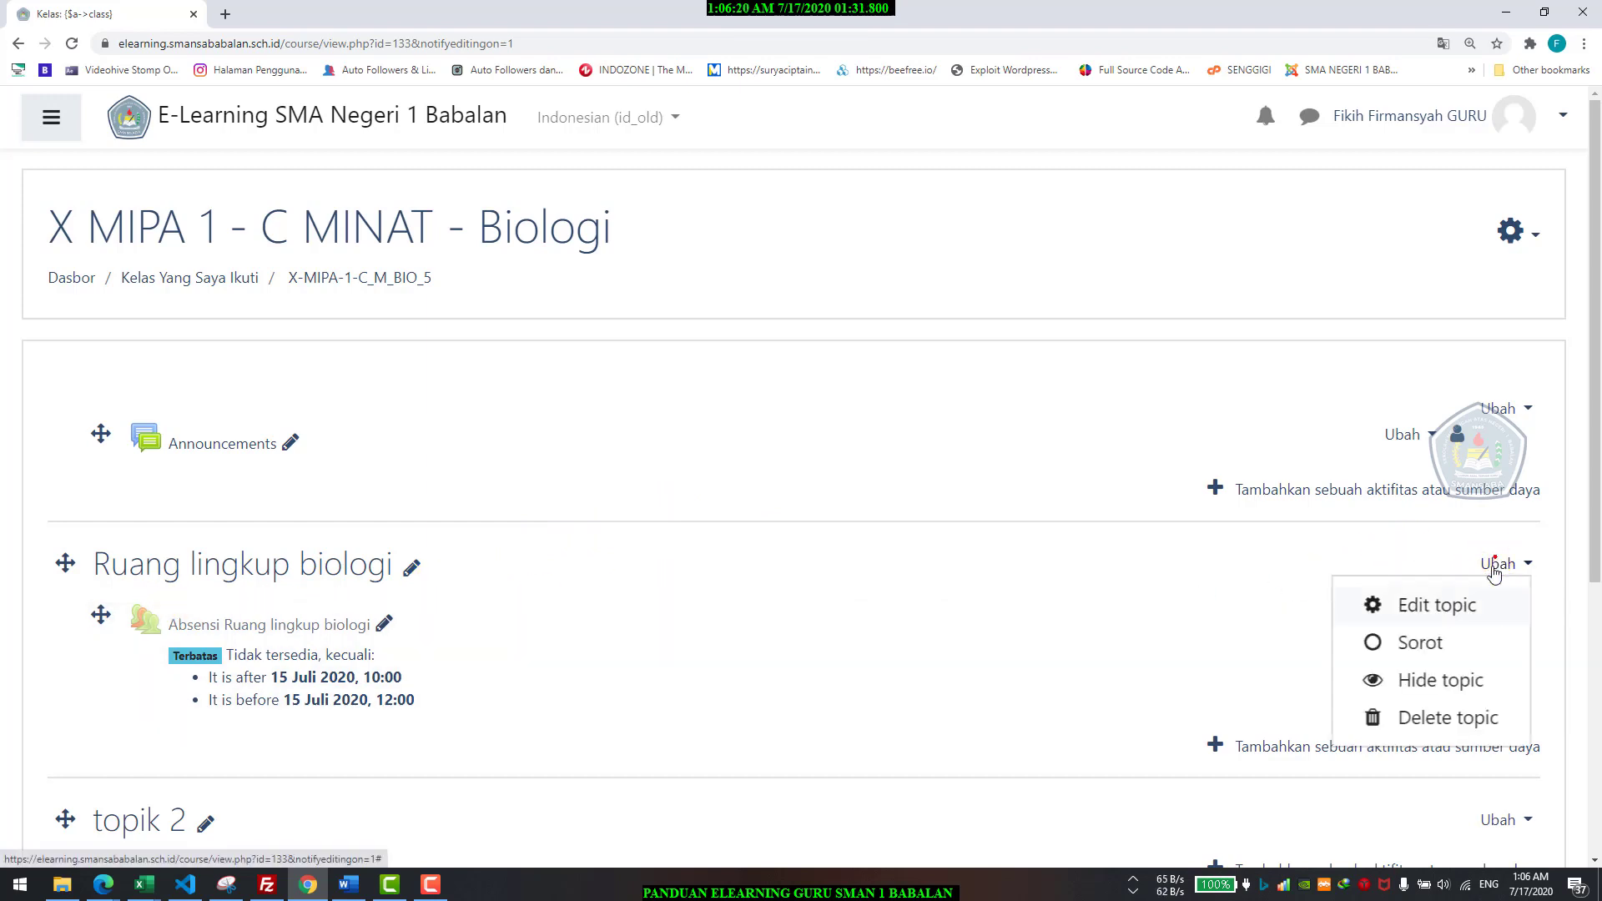
{"action": "left_click", "coordinate": [1467, 723]}
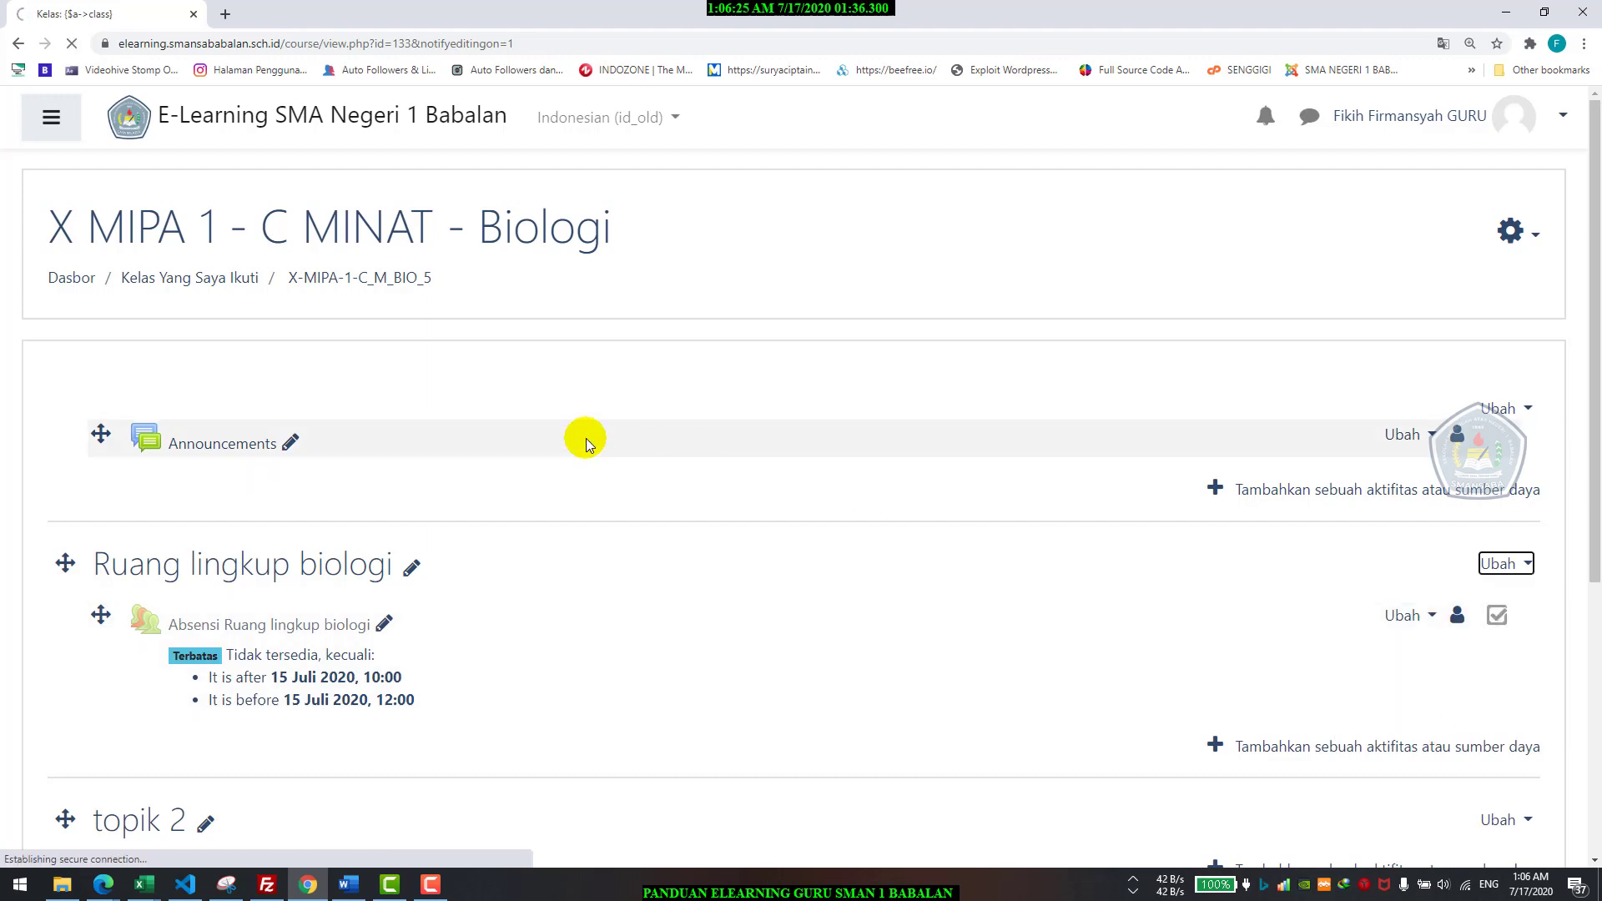
{"action": "left_click", "coordinate": [976, 699]}
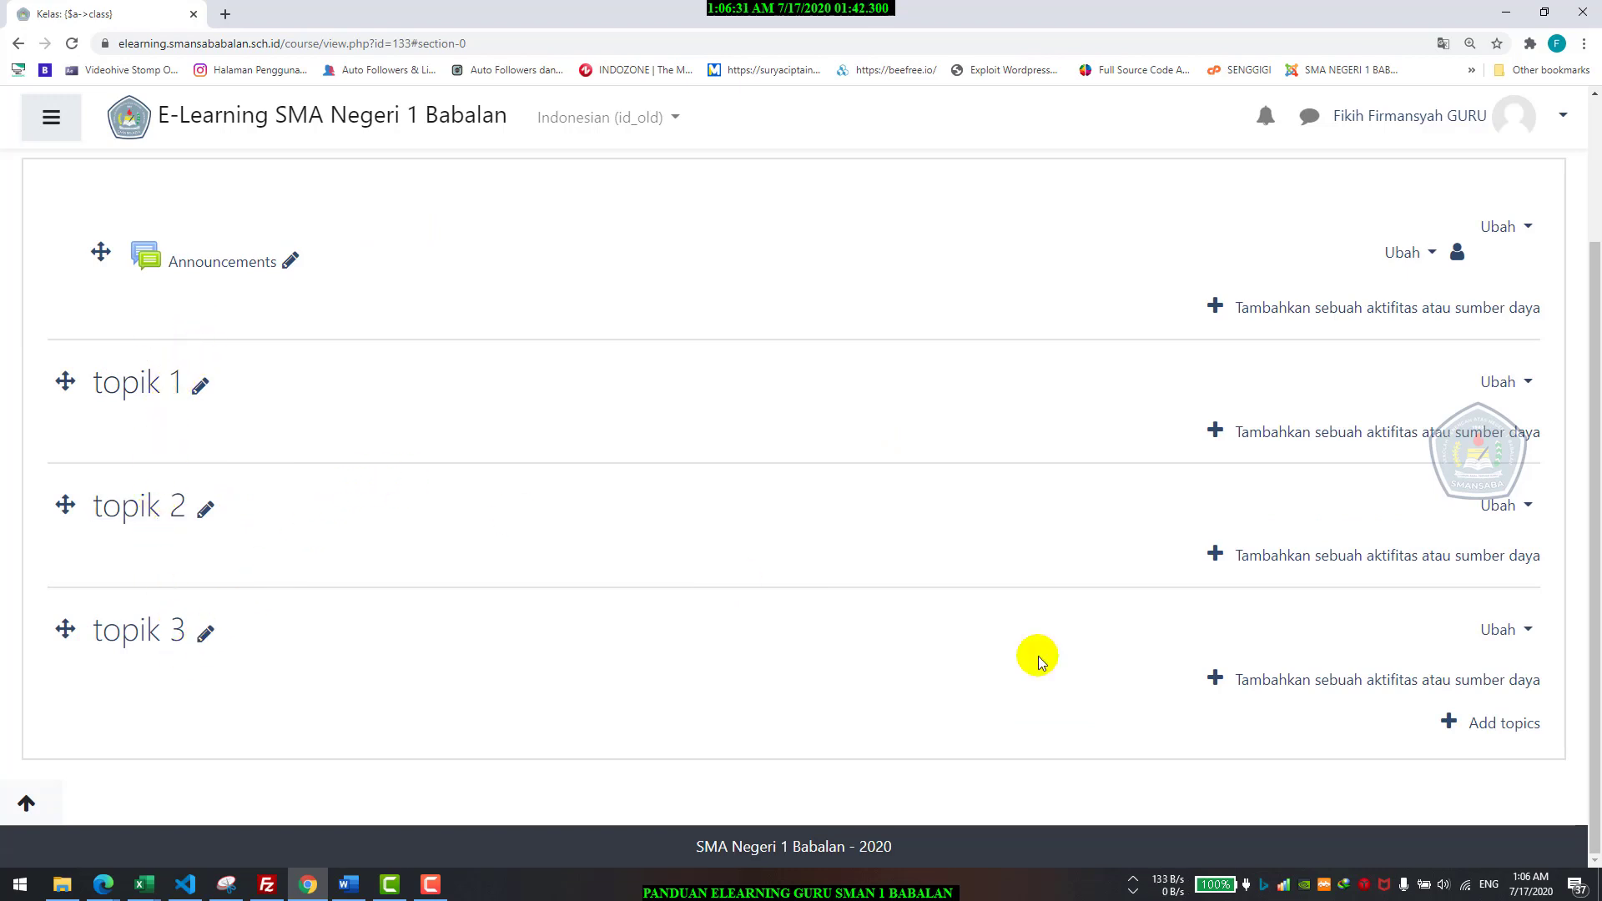
Step: Add 6 new topics after topik 3 in the course
{"action": "left_click", "coordinate": [1482, 738]}
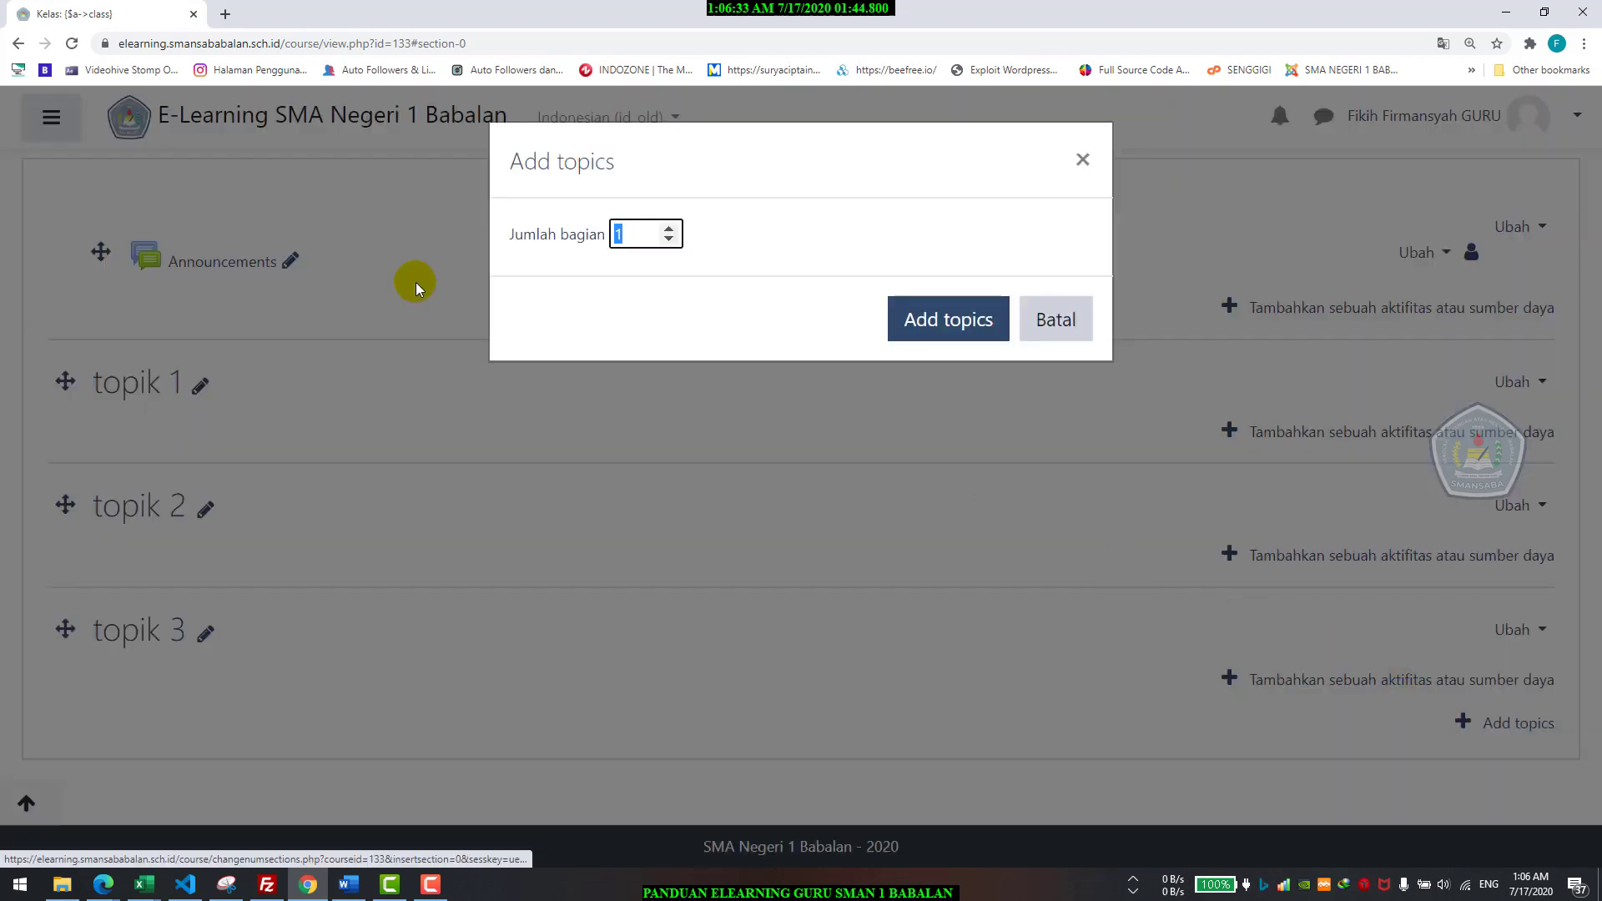
{"action": "left_click", "coordinate": [670, 229]}
{"action": "left_click", "coordinate": [673, 237]}
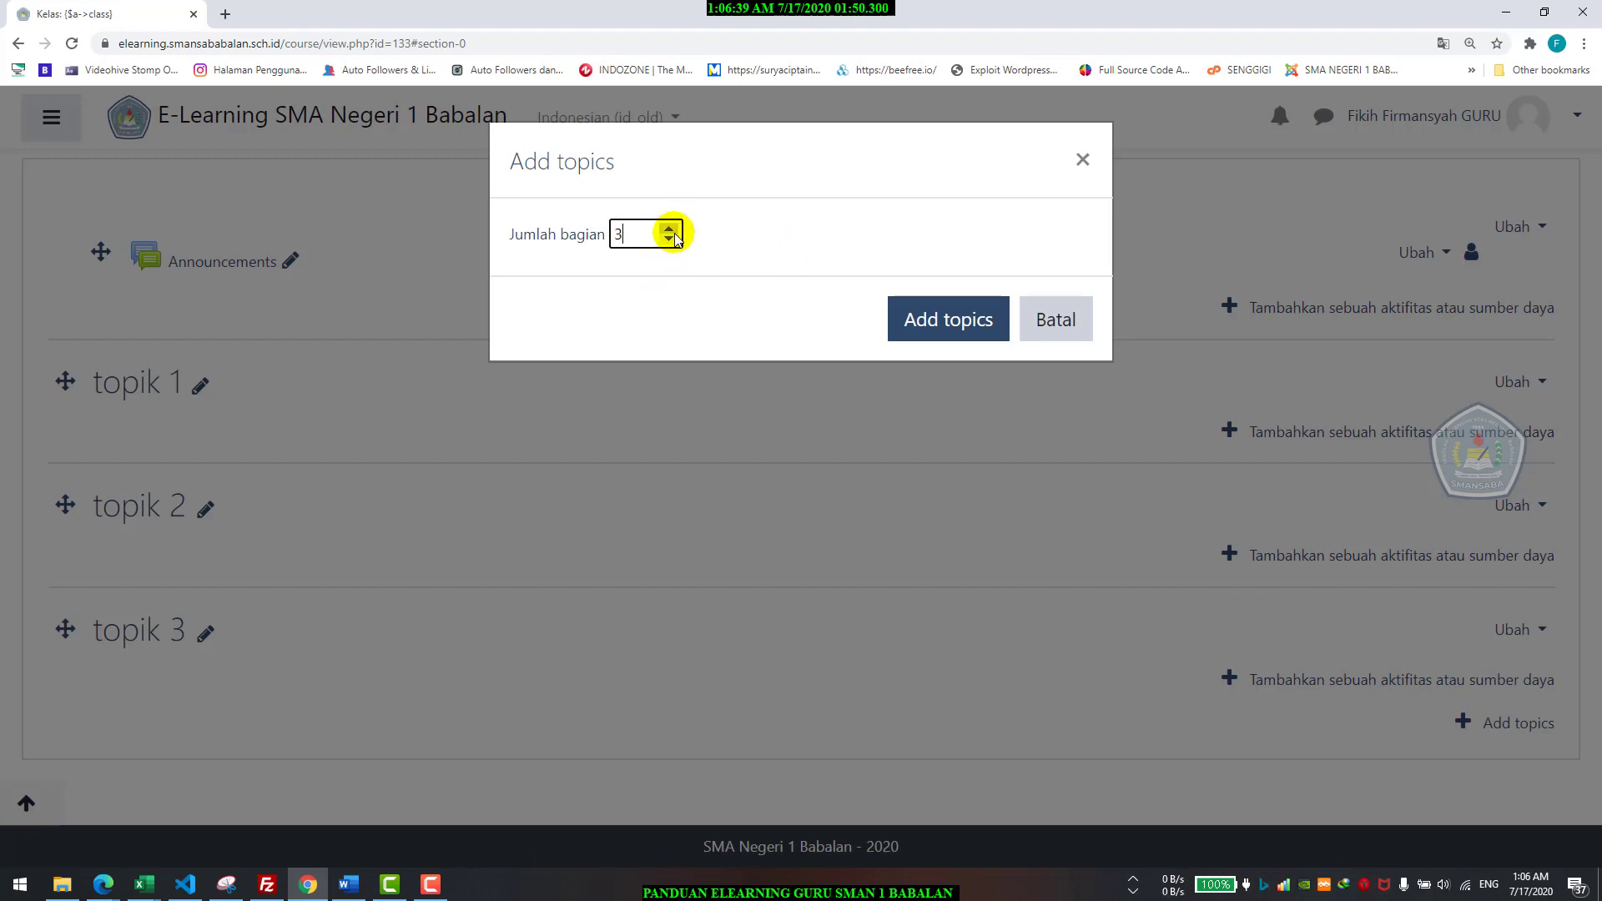
{"action": "left_click", "coordinate": [671, 229]}
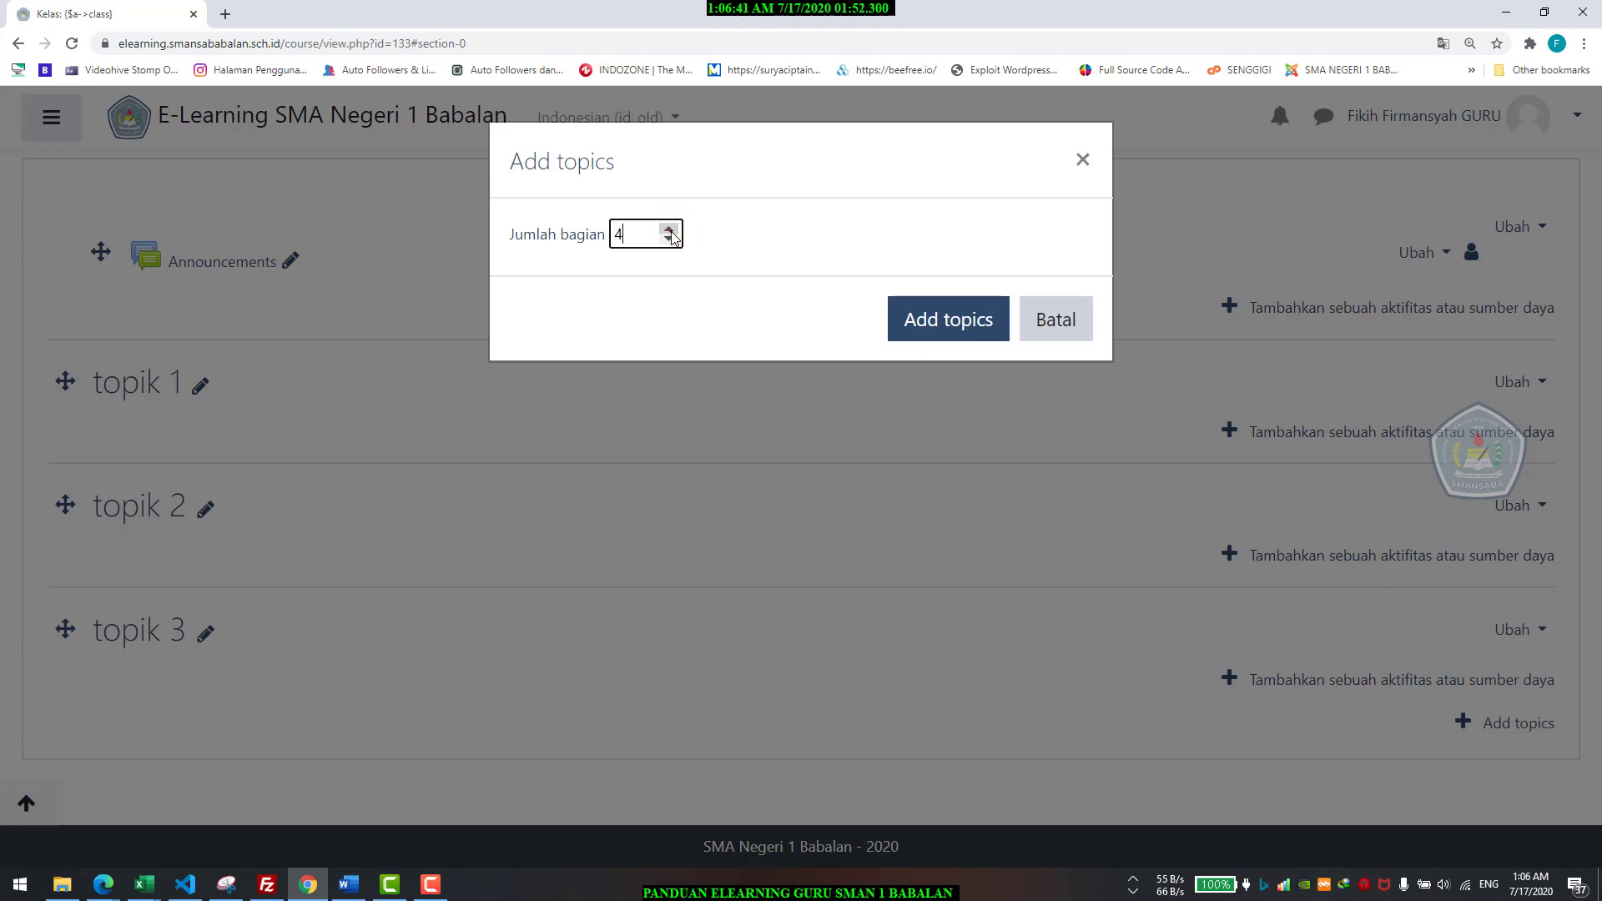
{"action": "left_click", "coordinate": [671, 229]}
{"action": "left_click", "coordinate": [671, 230]}
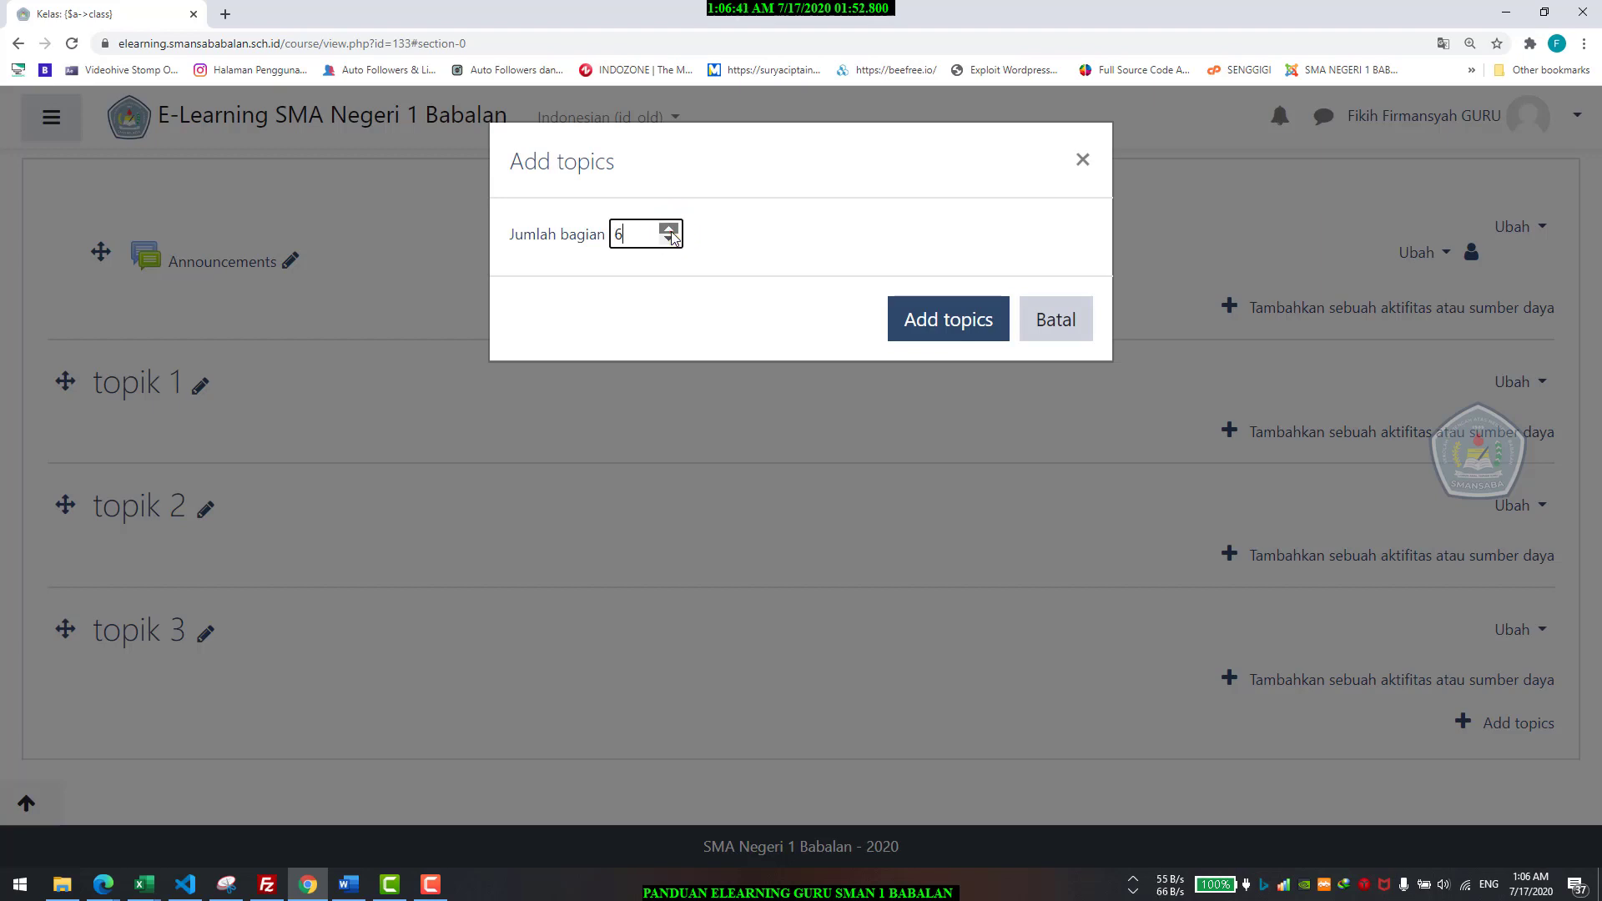
{"action": "double_click", "coordinate": [618, 235]}
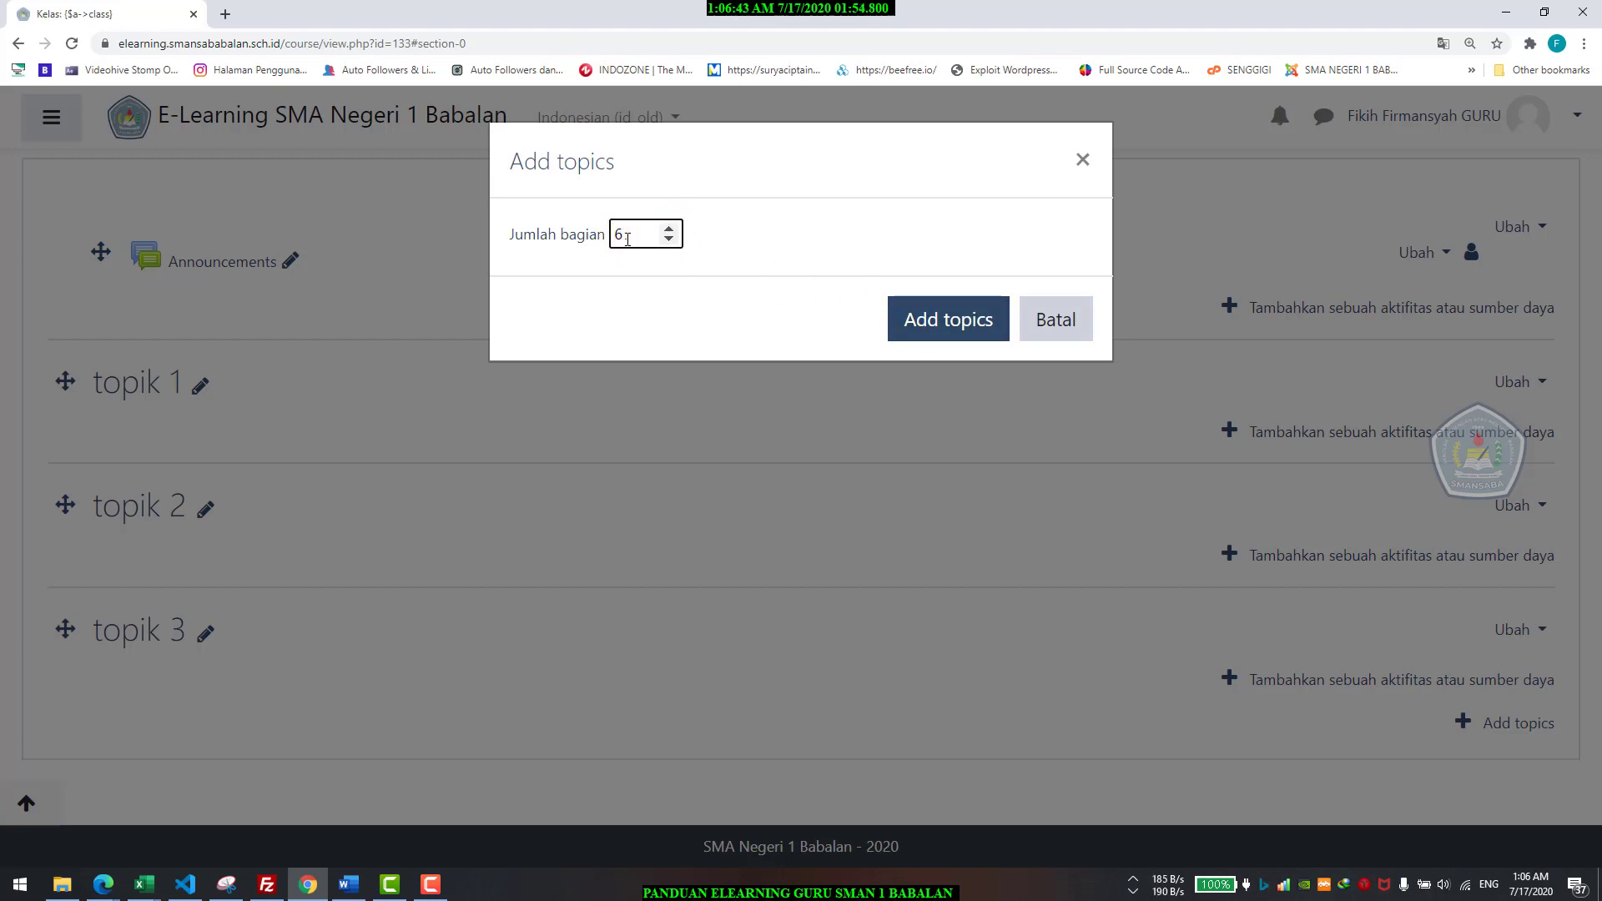
{"action": "left_click", "coordinate": [954, 326]}
{"action": "scroll", "coordinate": [800, 440], "scroll_direction": "down", "scroll_amount": 3}
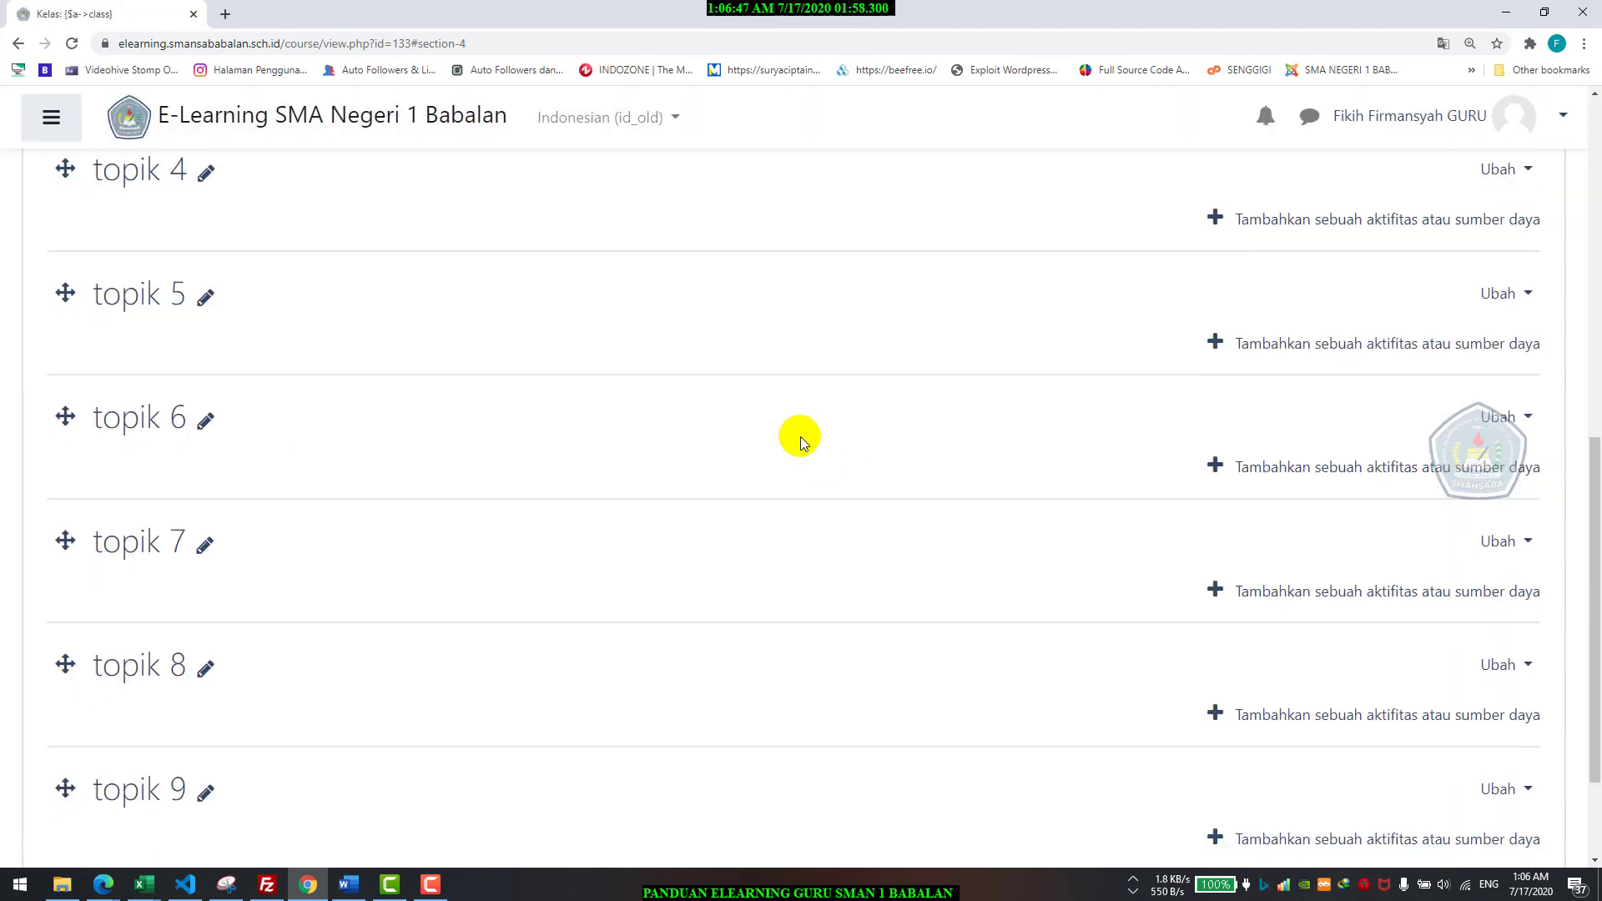
Step: Rename topik 1 as "Fotosintesis" and save the new name
{"action": "scroll", "coordinate": [100, 487], "scroll_direction": "up", "scroll_amount": 5}
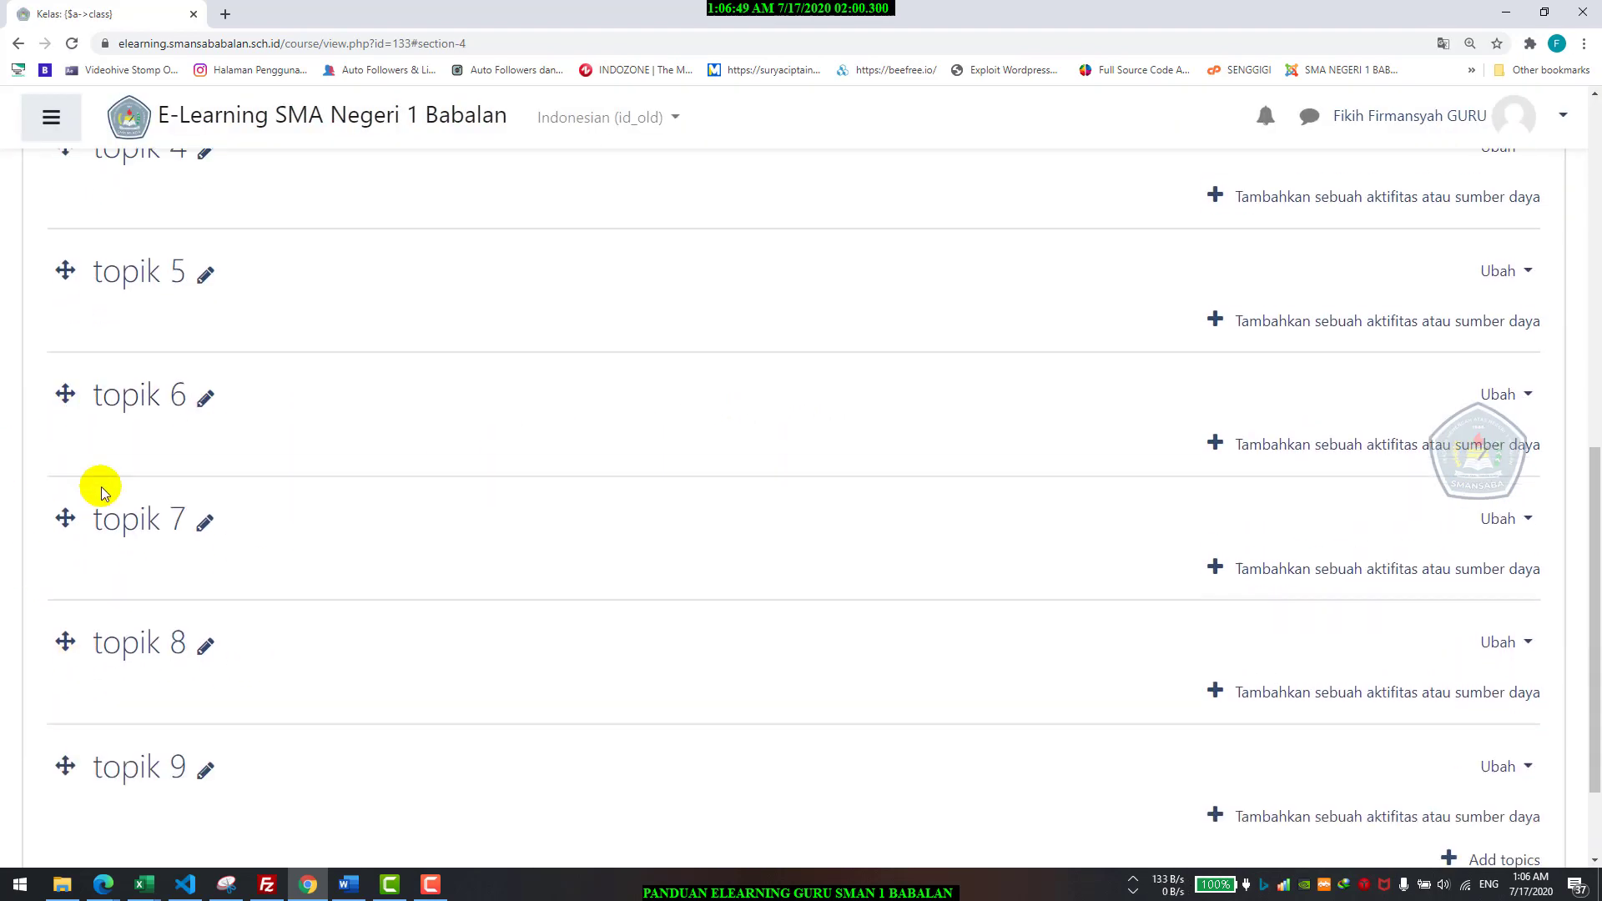
{"action": "scroll", "coordinate": [327, 447], "scroll_direction": "up", "scroll_amount": 5}
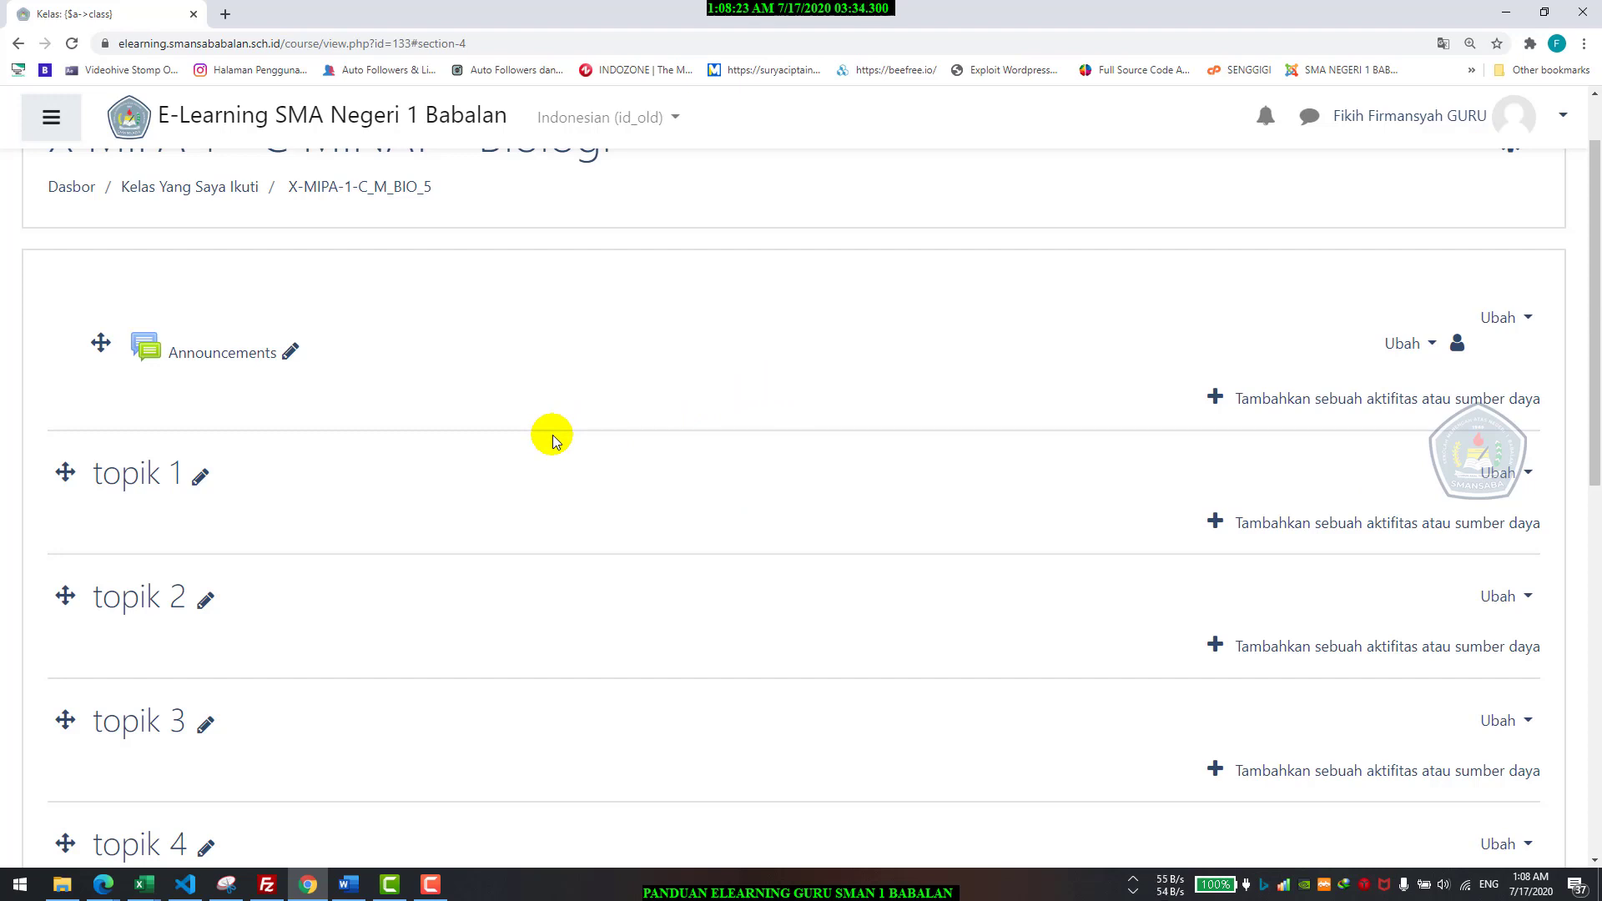
{"action": "left_click", "coordinate": [210, 480]}
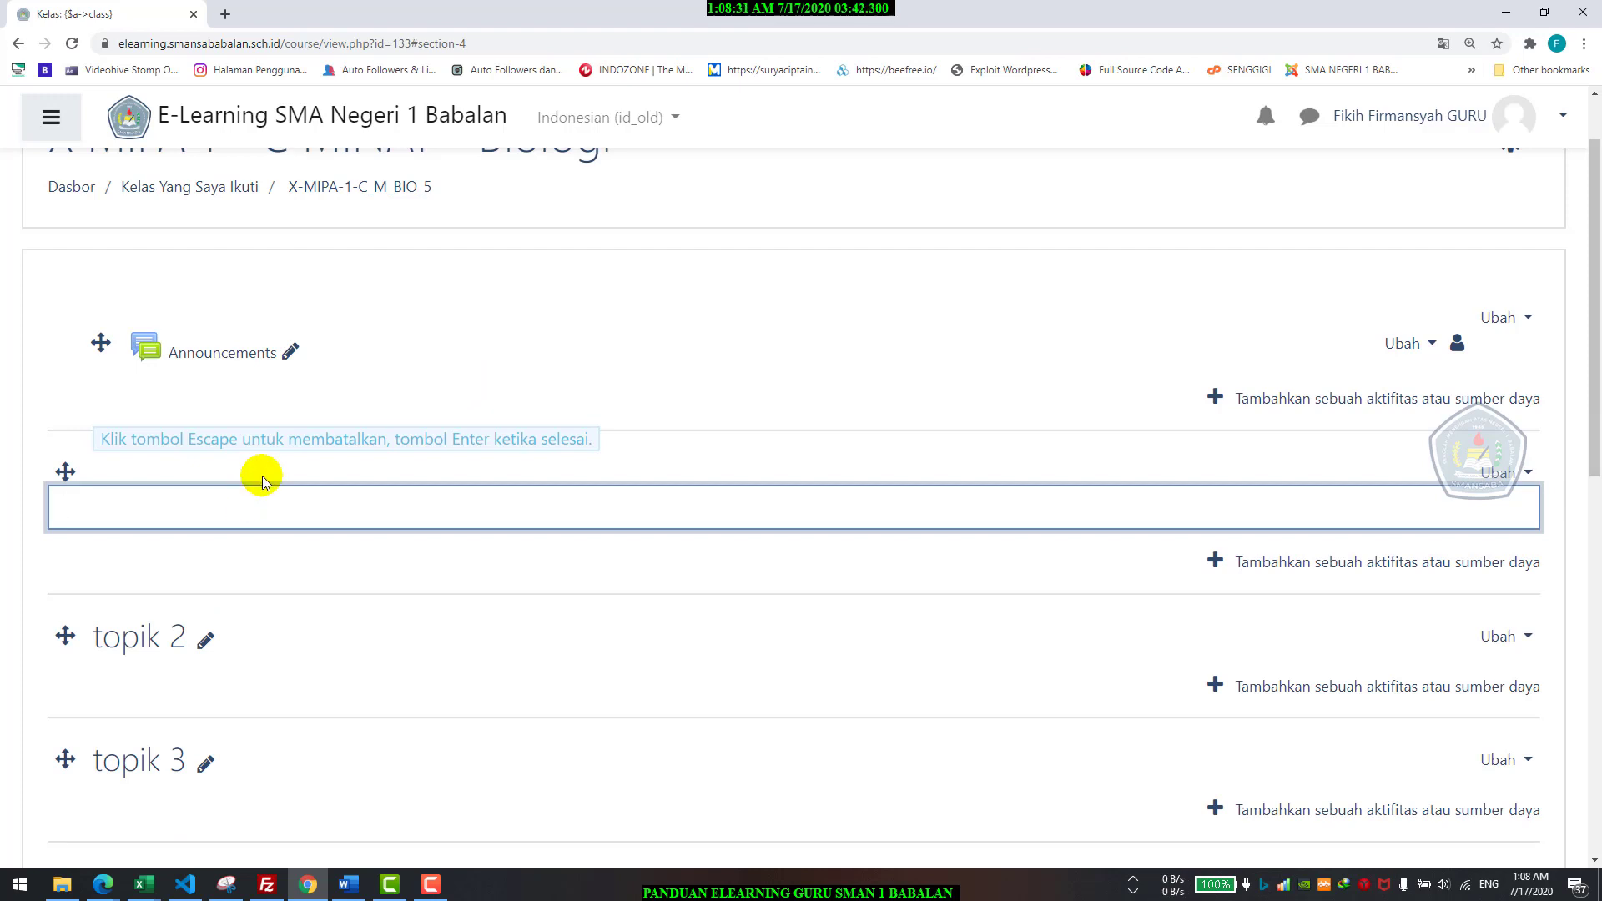
{"action": "scroll", "coordinate": [204, 796], "scroll_direction": "down", "scroll_amount": 3}
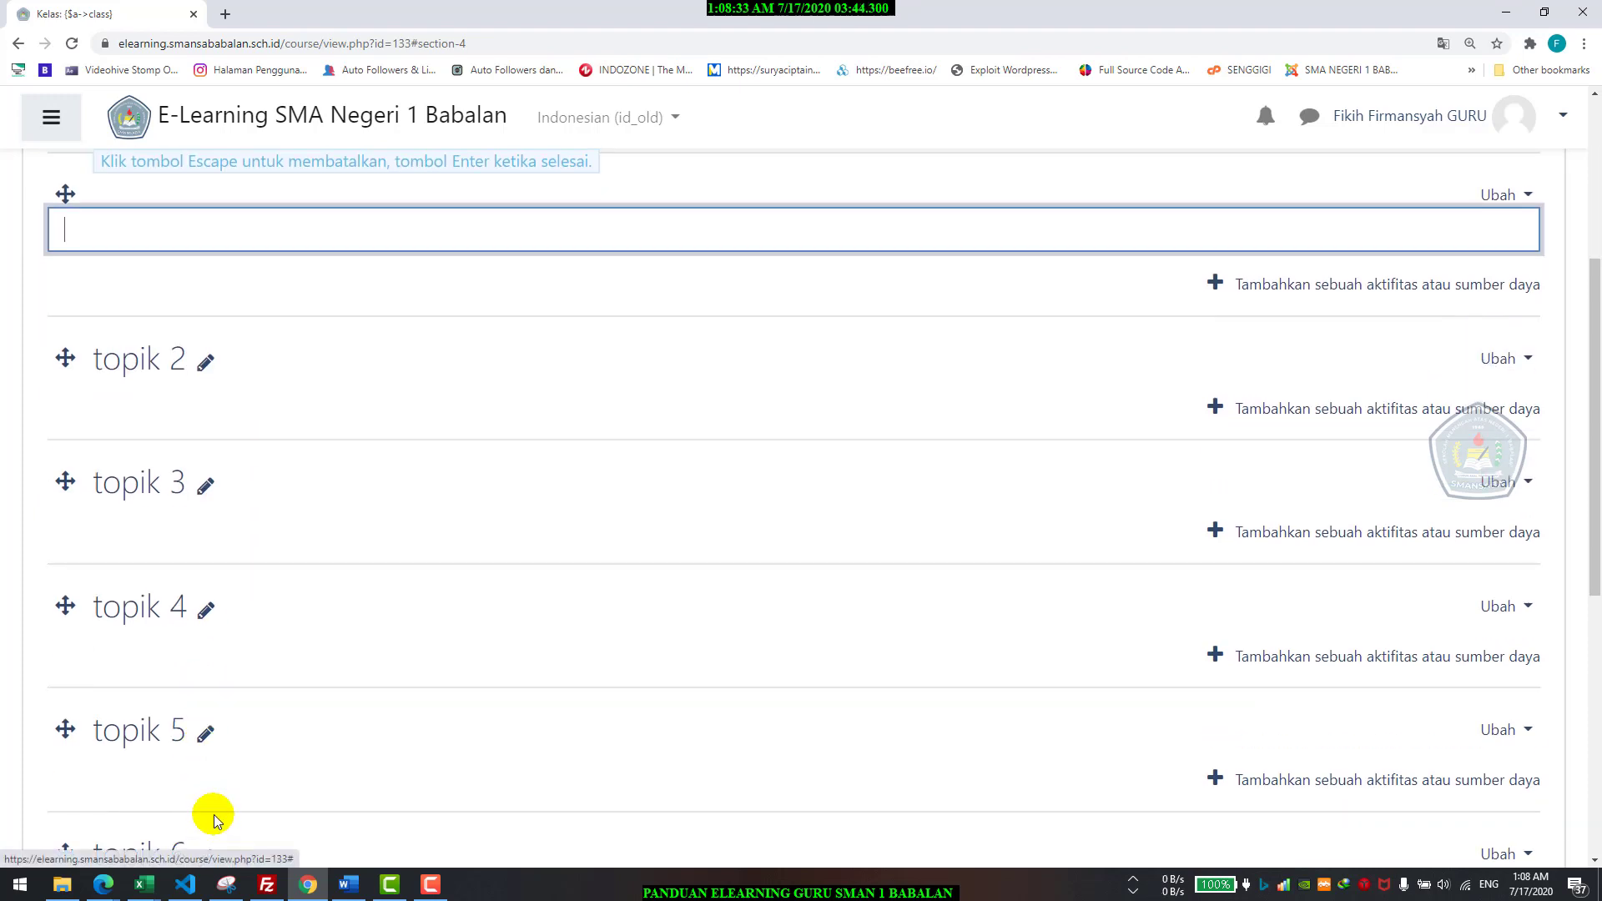
{"action": "scroll", "coordinate": [236, 723], "scroll_direction": "up", "scroll_amount": 3}
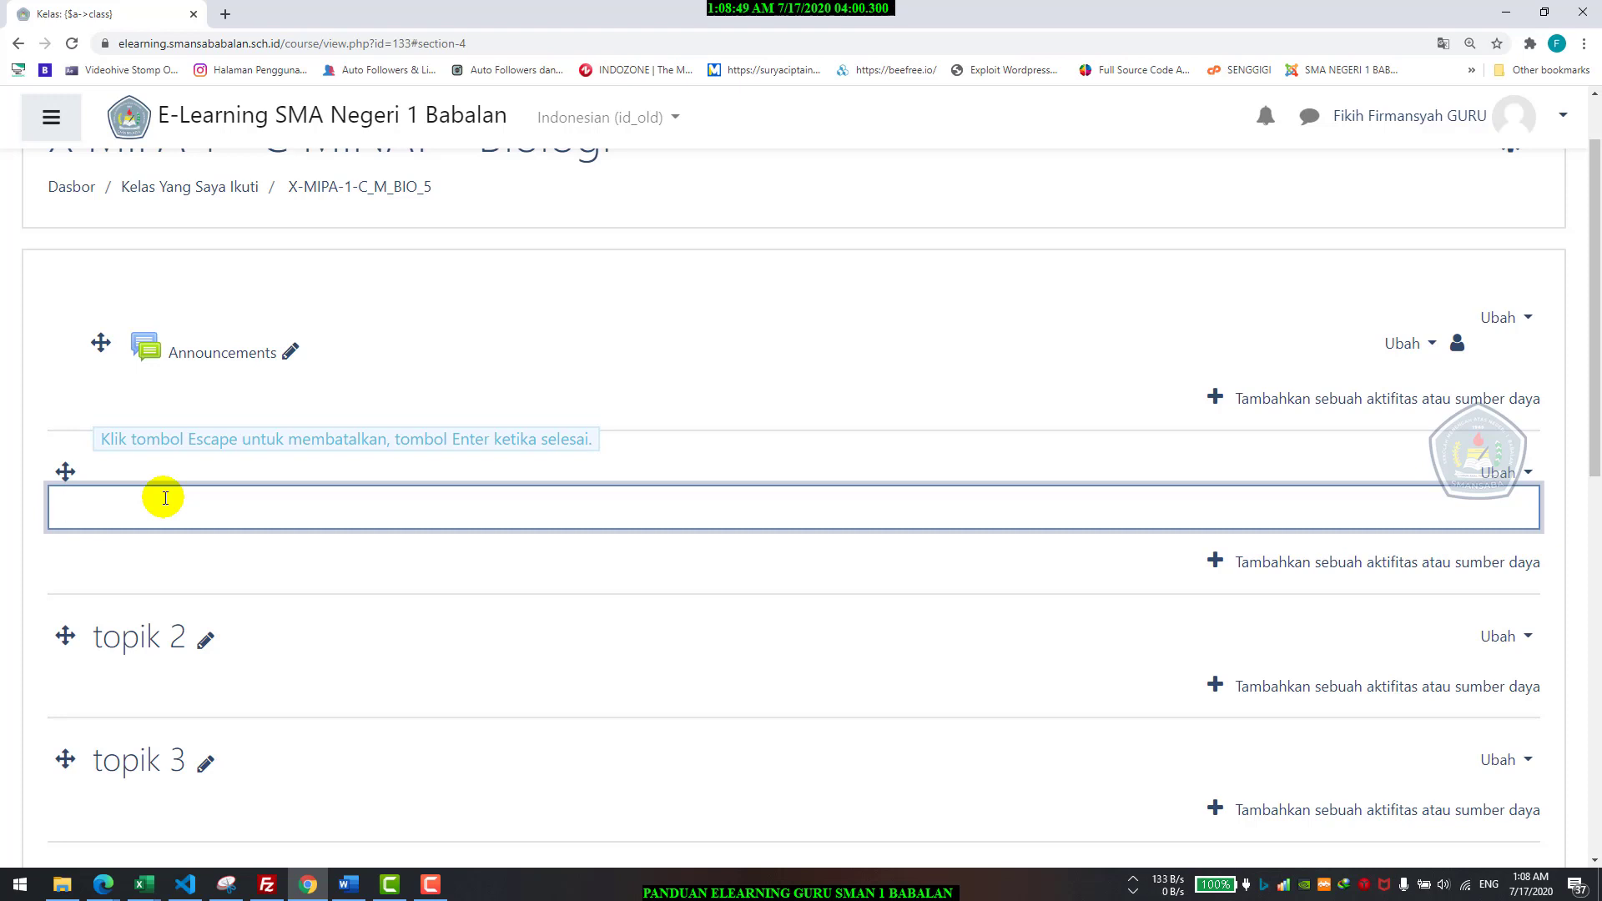
{"action": "key", "text": "BackSpace"}
{"action": "type", "text": "Fotosintesis"}
{"action": "key", "text": "Return"}
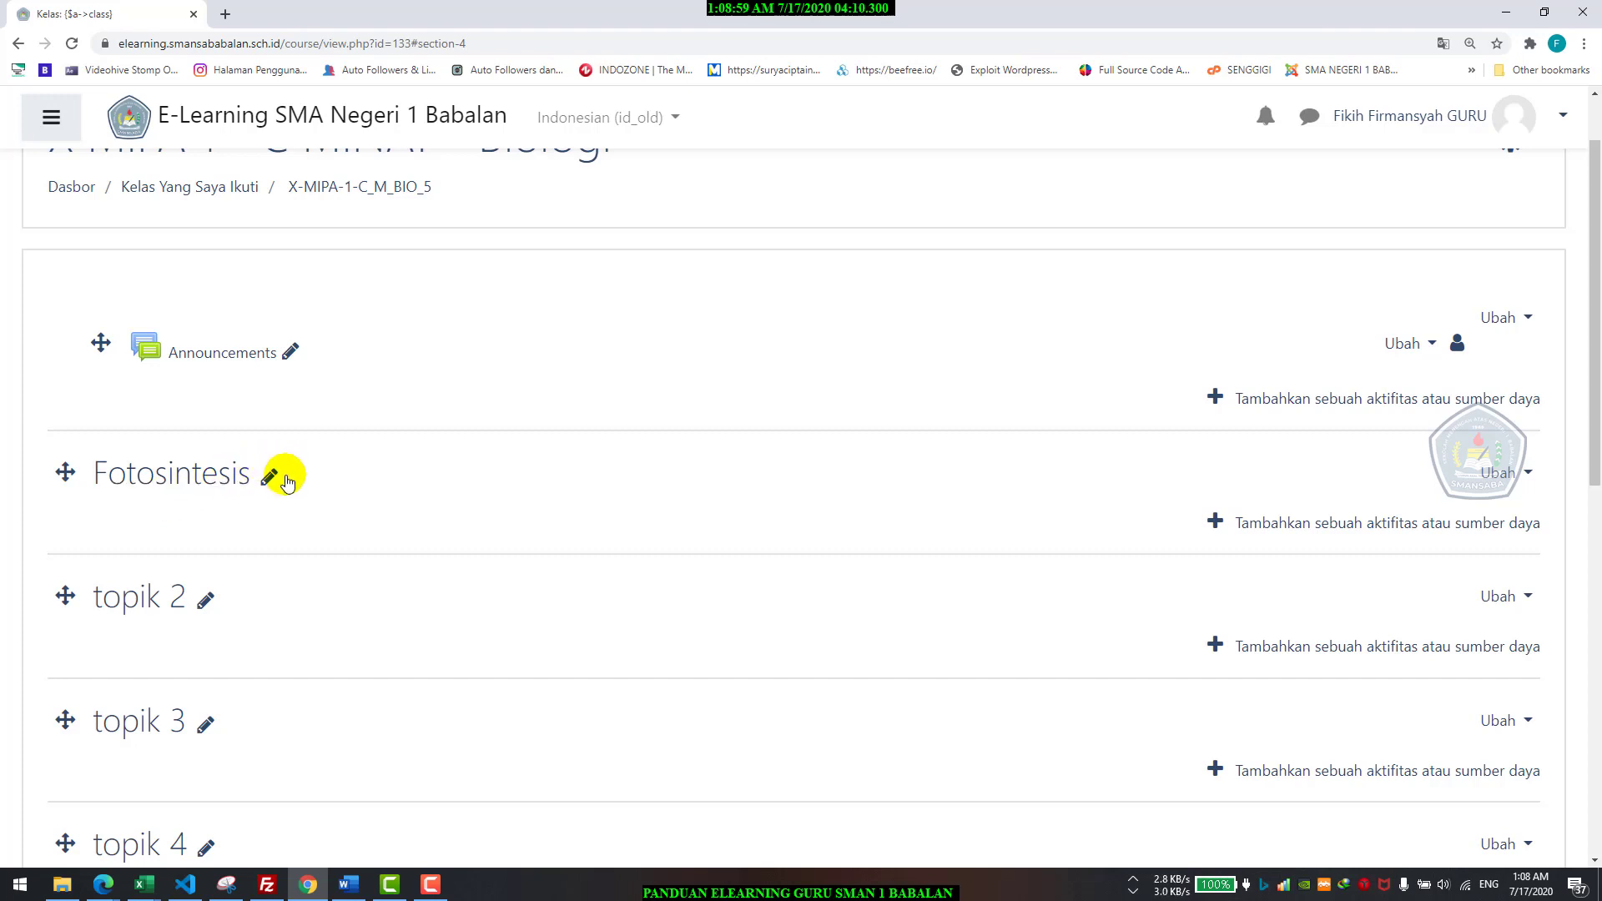
{"action": "left_click", "coordinate": [272, 475]}
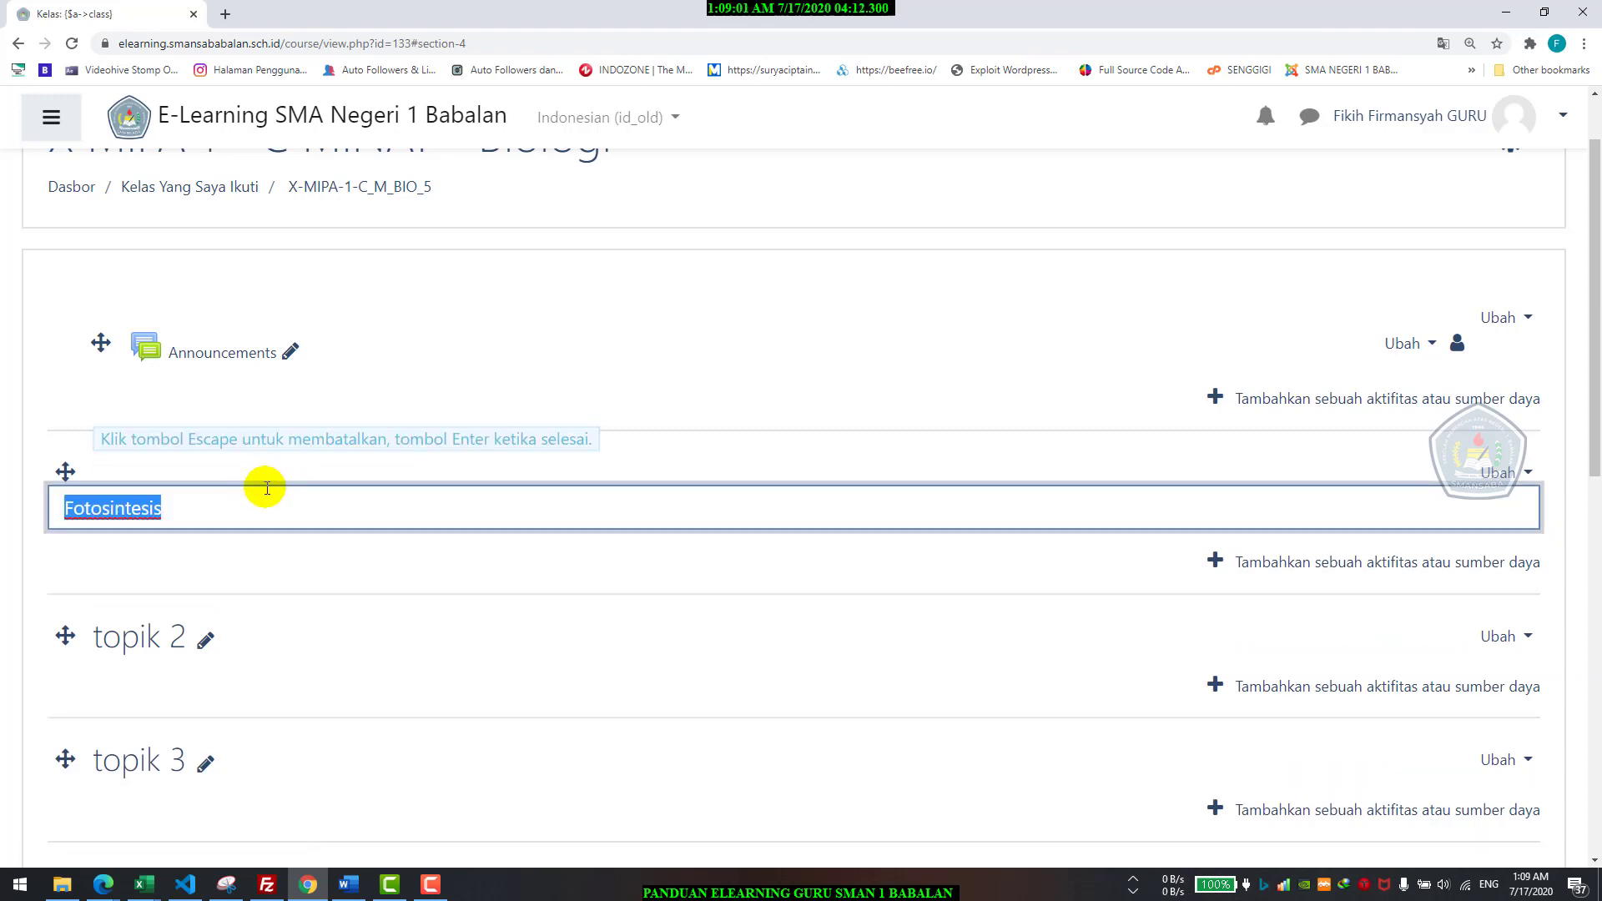
{"action": "left_click", "coordinate": [206, 455]}
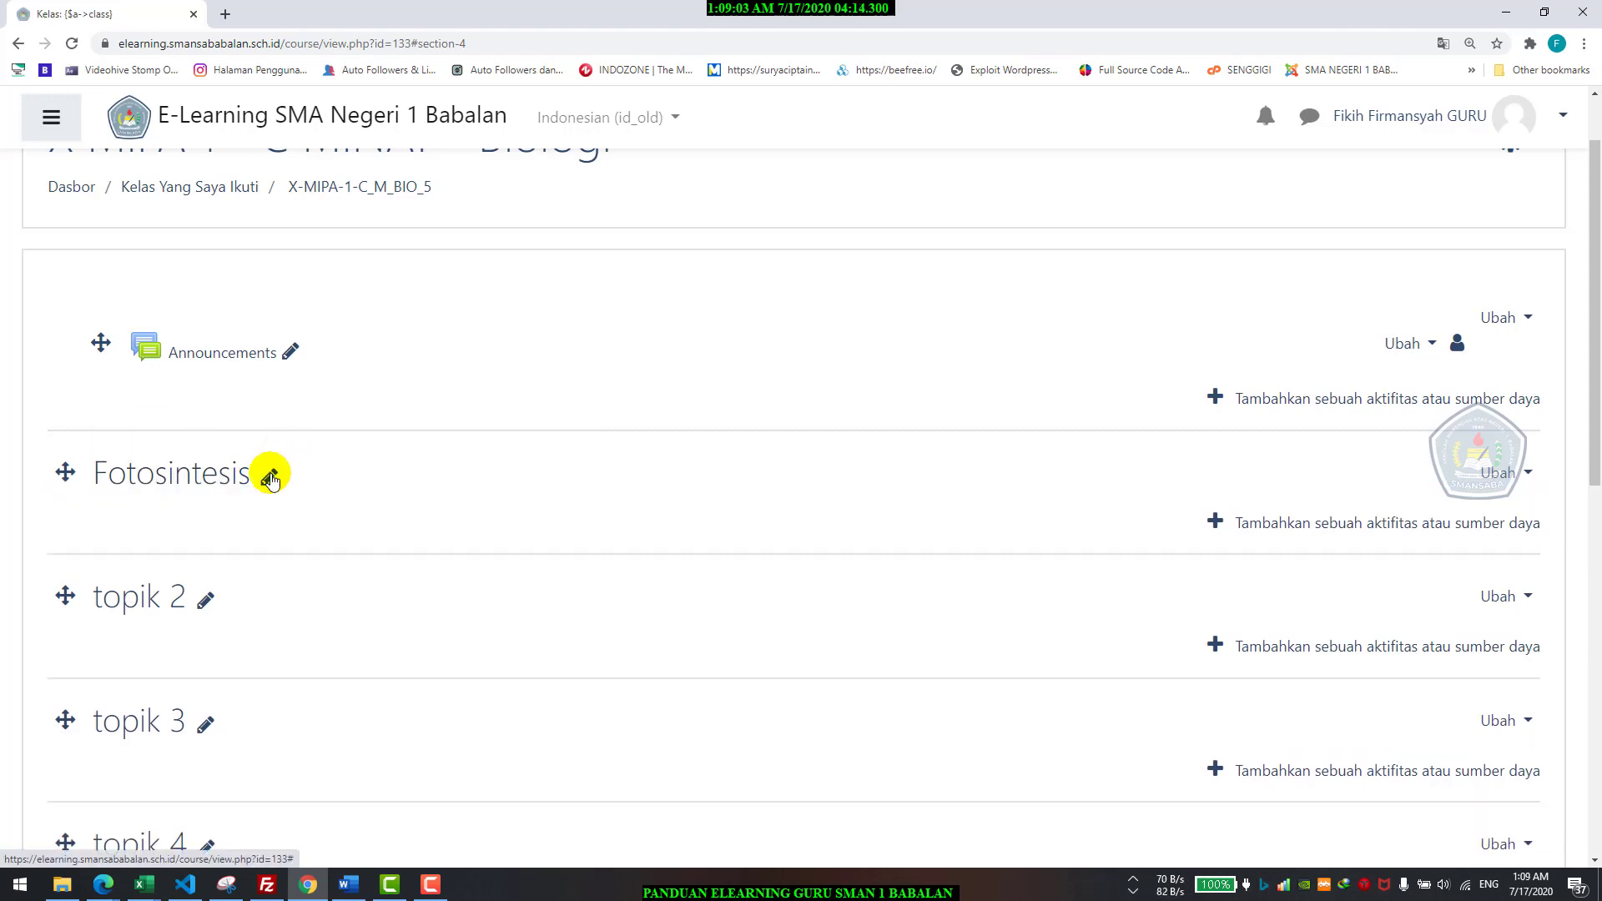
{"action": "left_click", "coordinate": [268, 472]}
{"action": "left_click", "coordinate": [203, 494]}
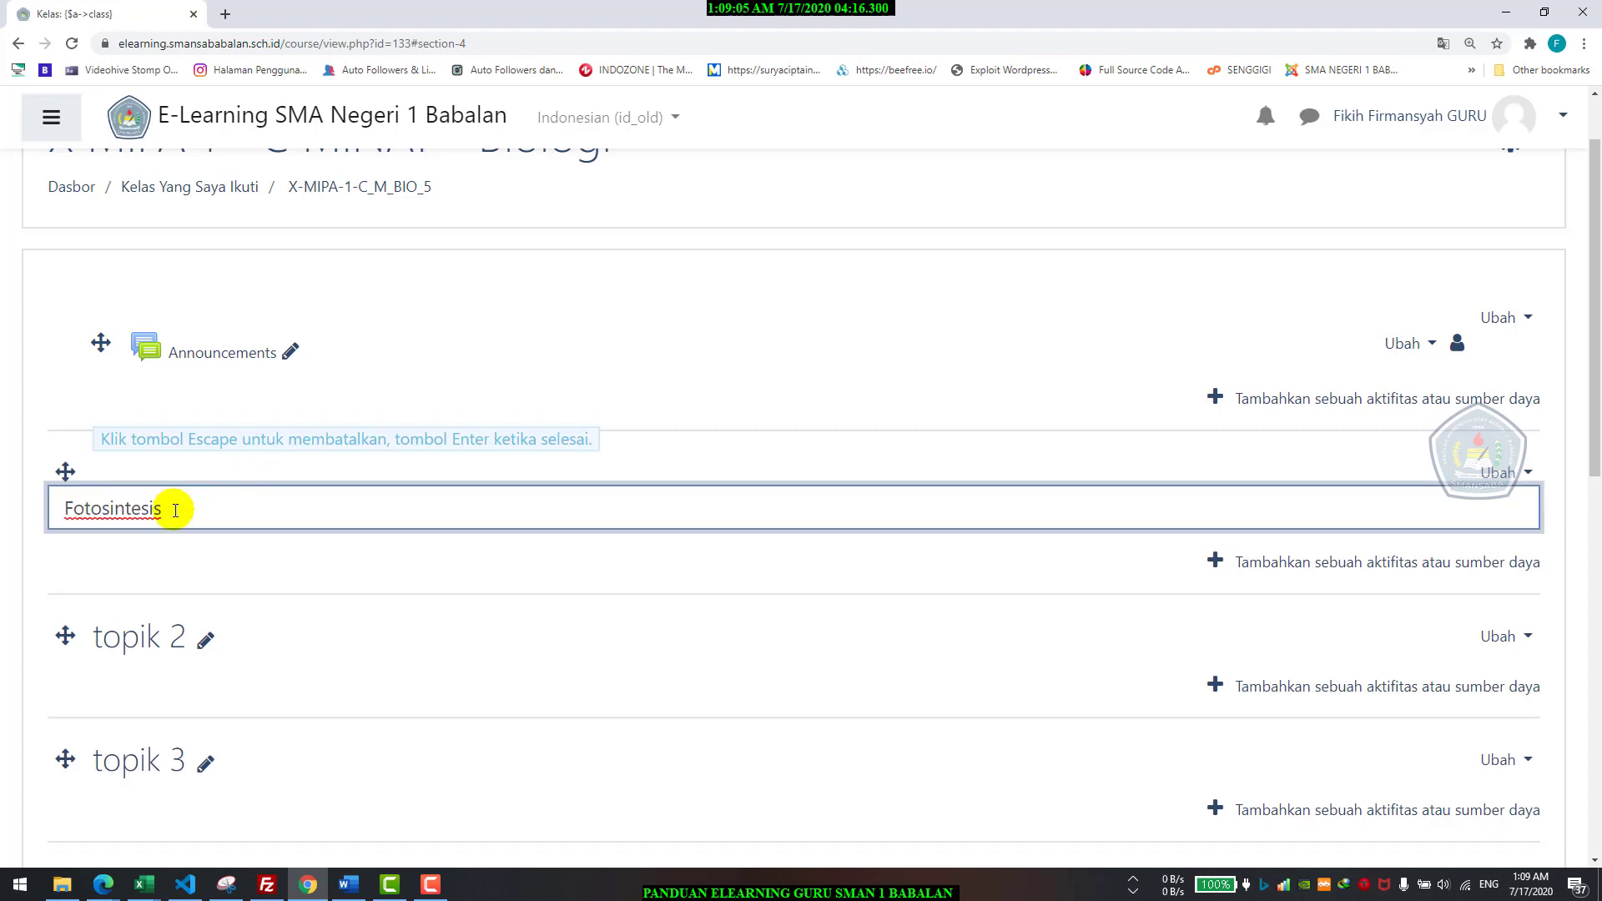
{"action": "left_click", "coordinate": [138, 438]}
{"action": "left_click", "coordinate": [270, 476]}
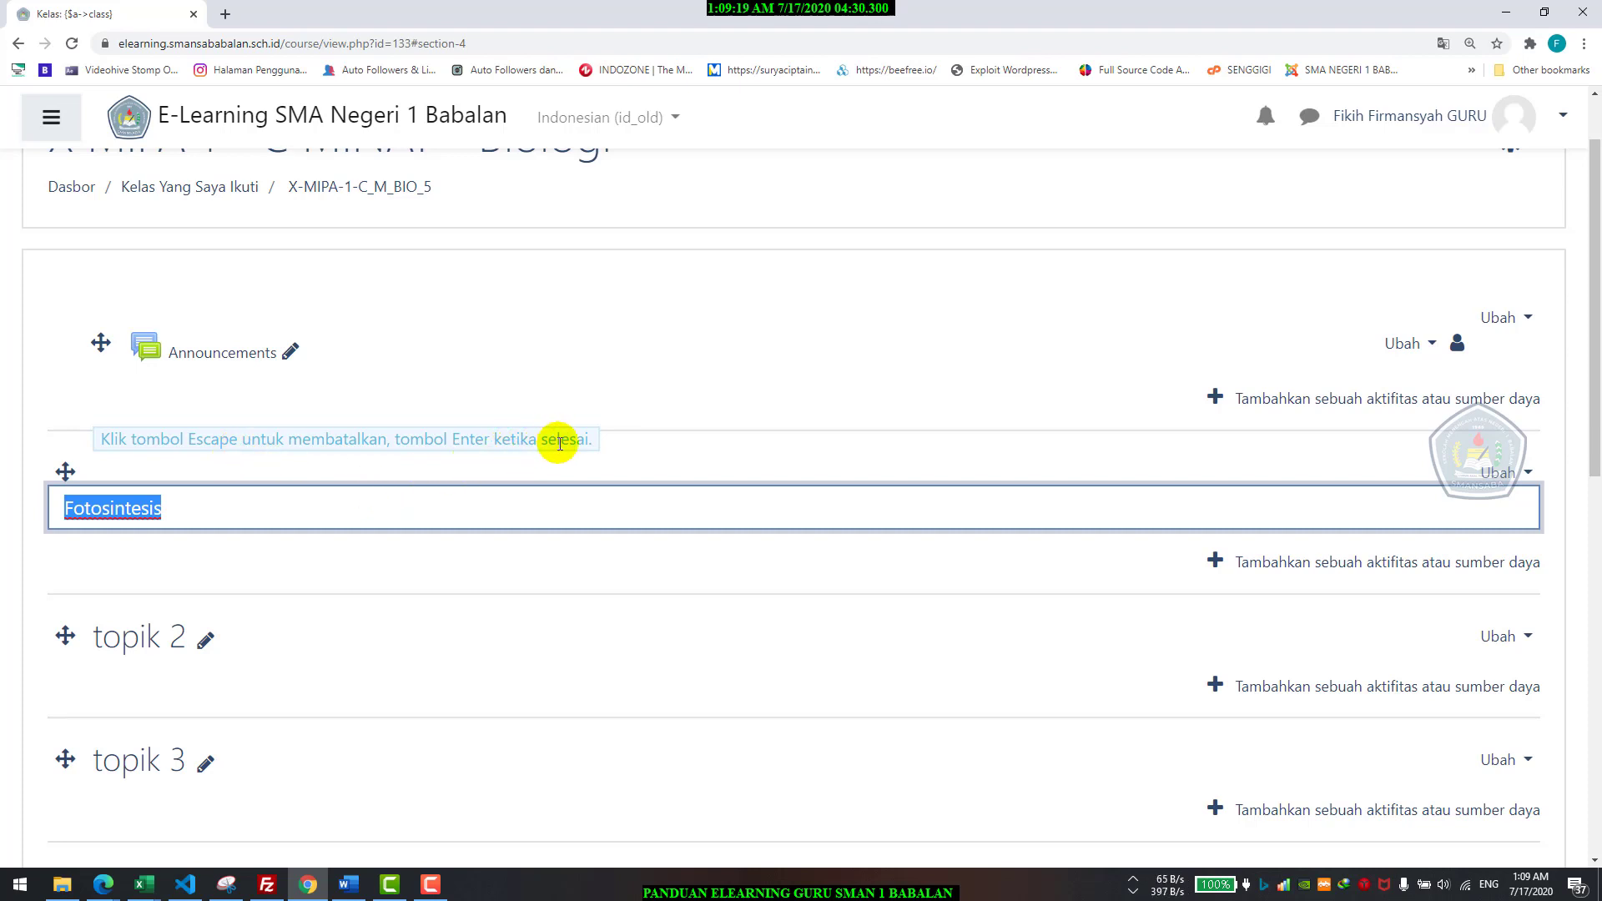
{"action": "left_click", "coordinate": [367, 506]}
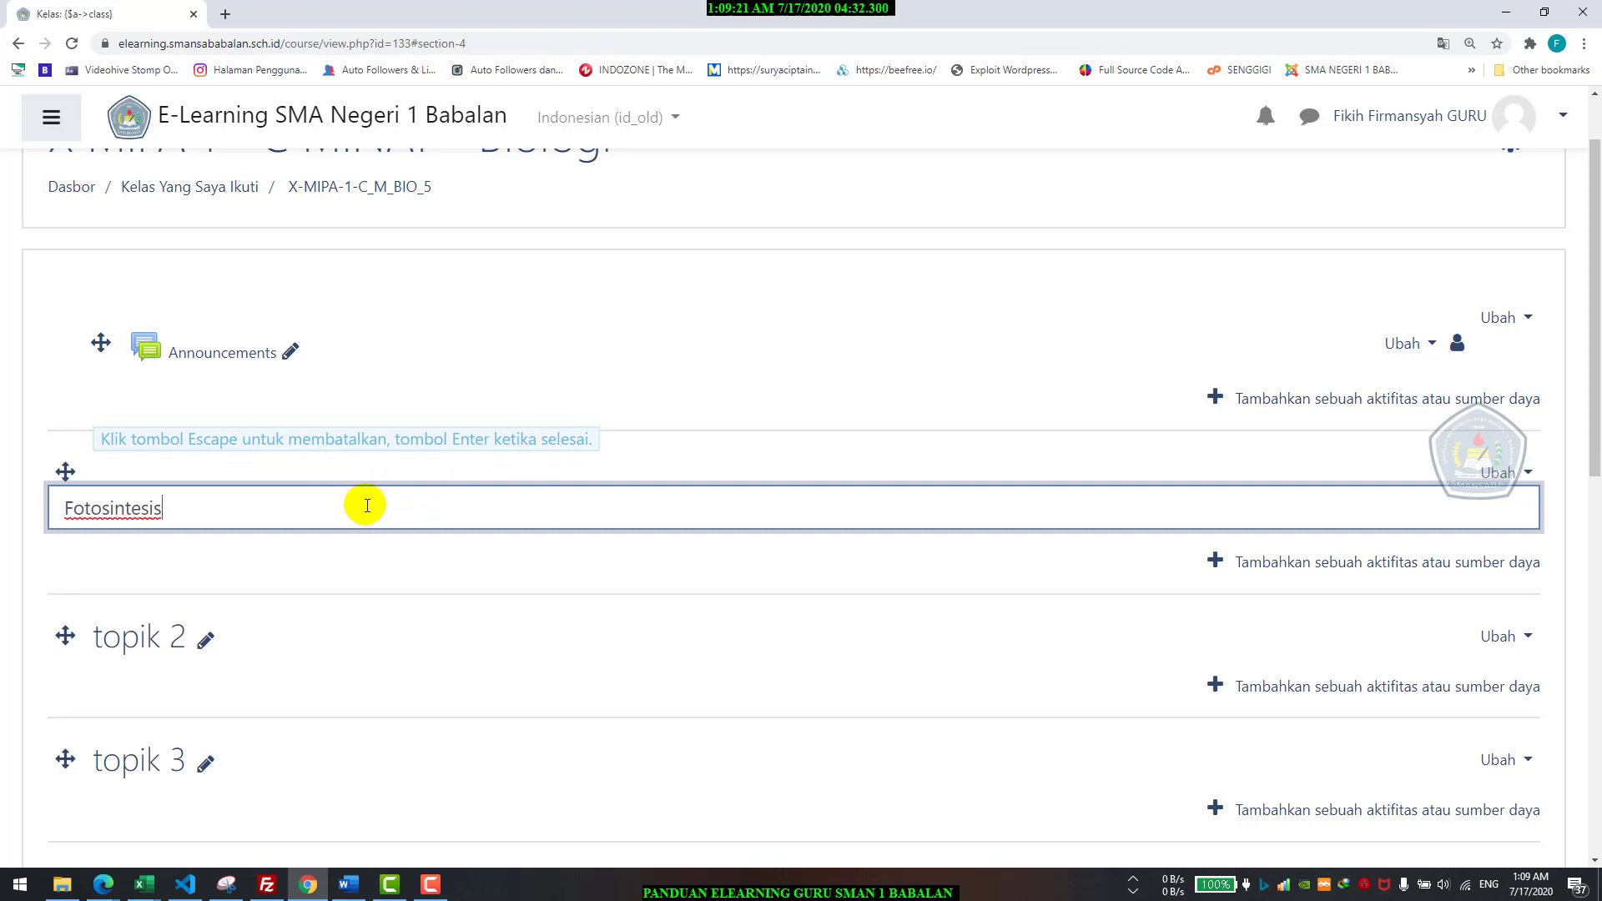
{"action": "key", "text": "Return"}
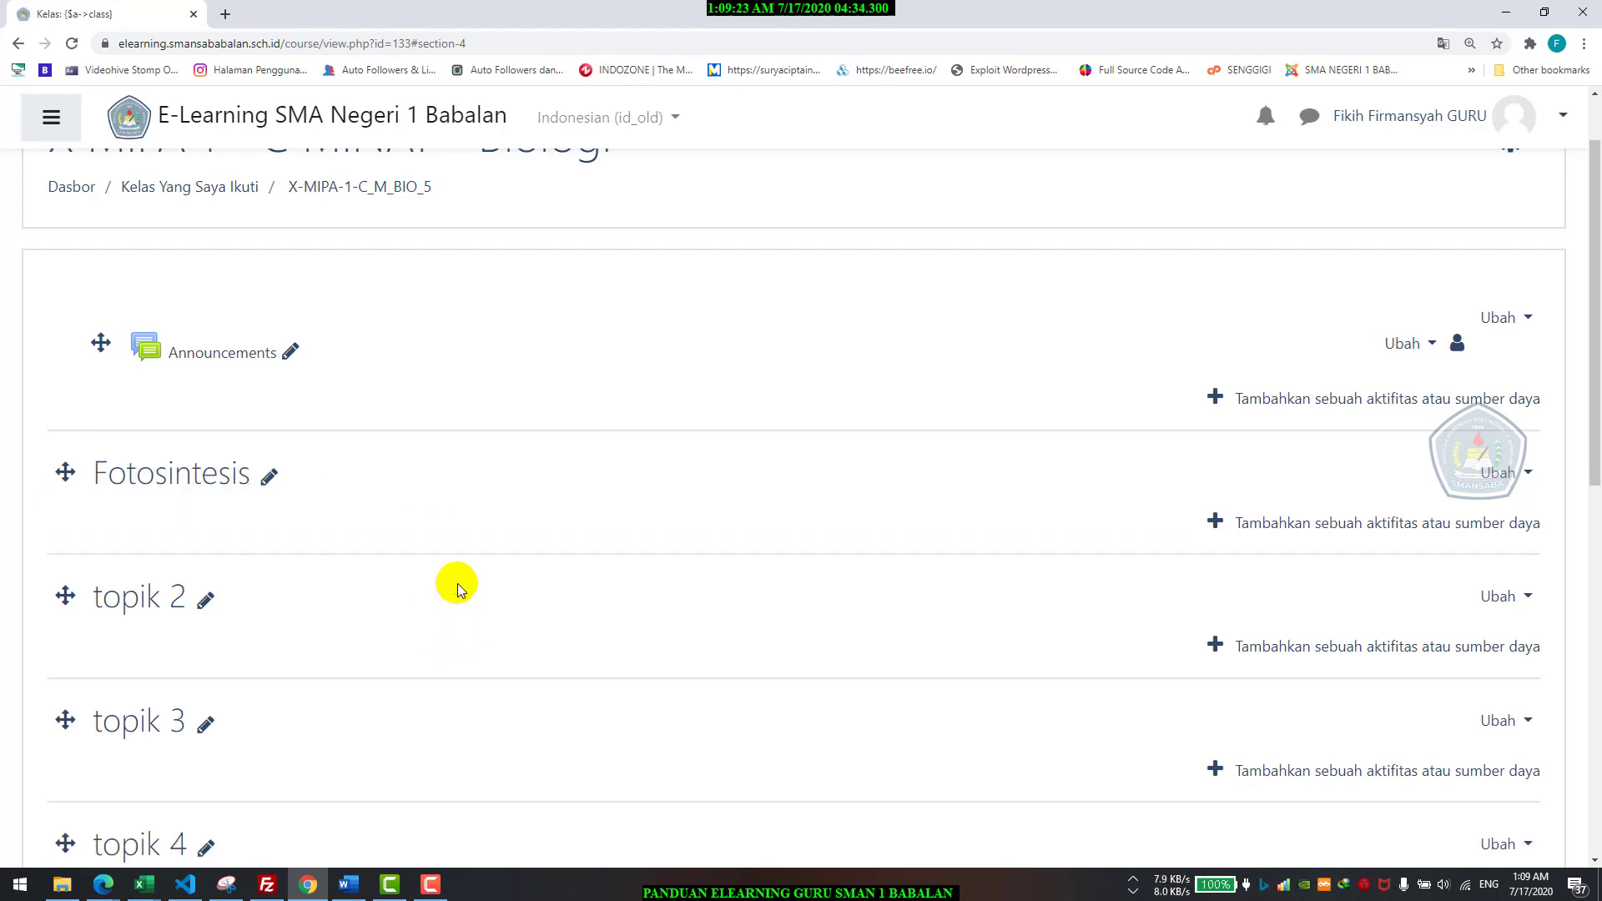
{"action": "left_click", "coordinate": [430, 884]}
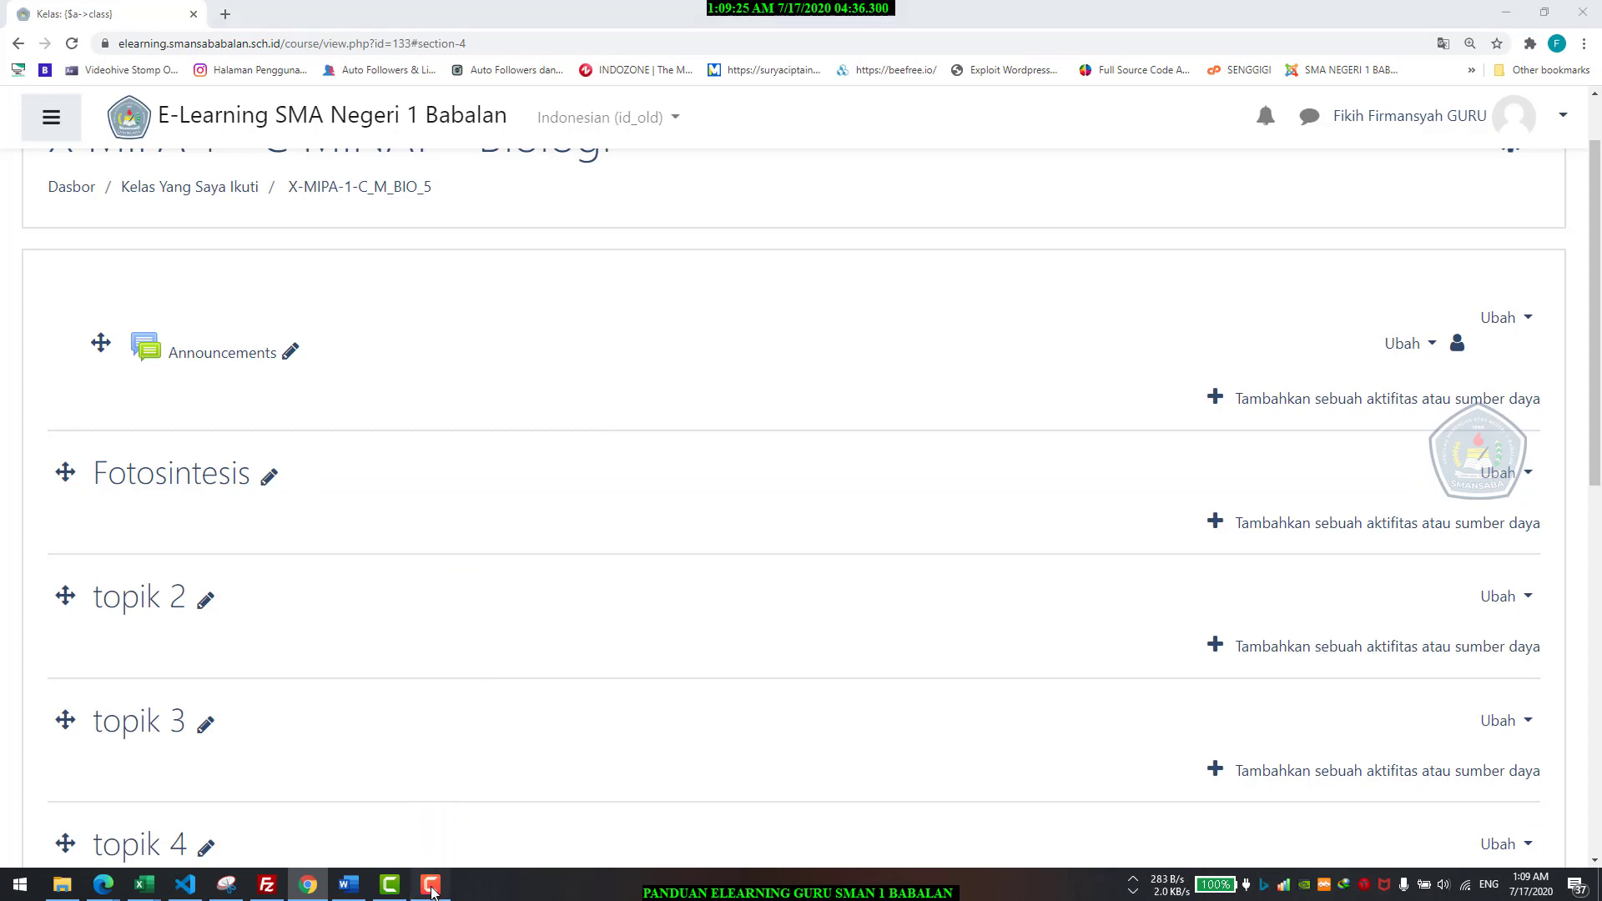
{"action": "left_click", "coordinate": [431, 886]}
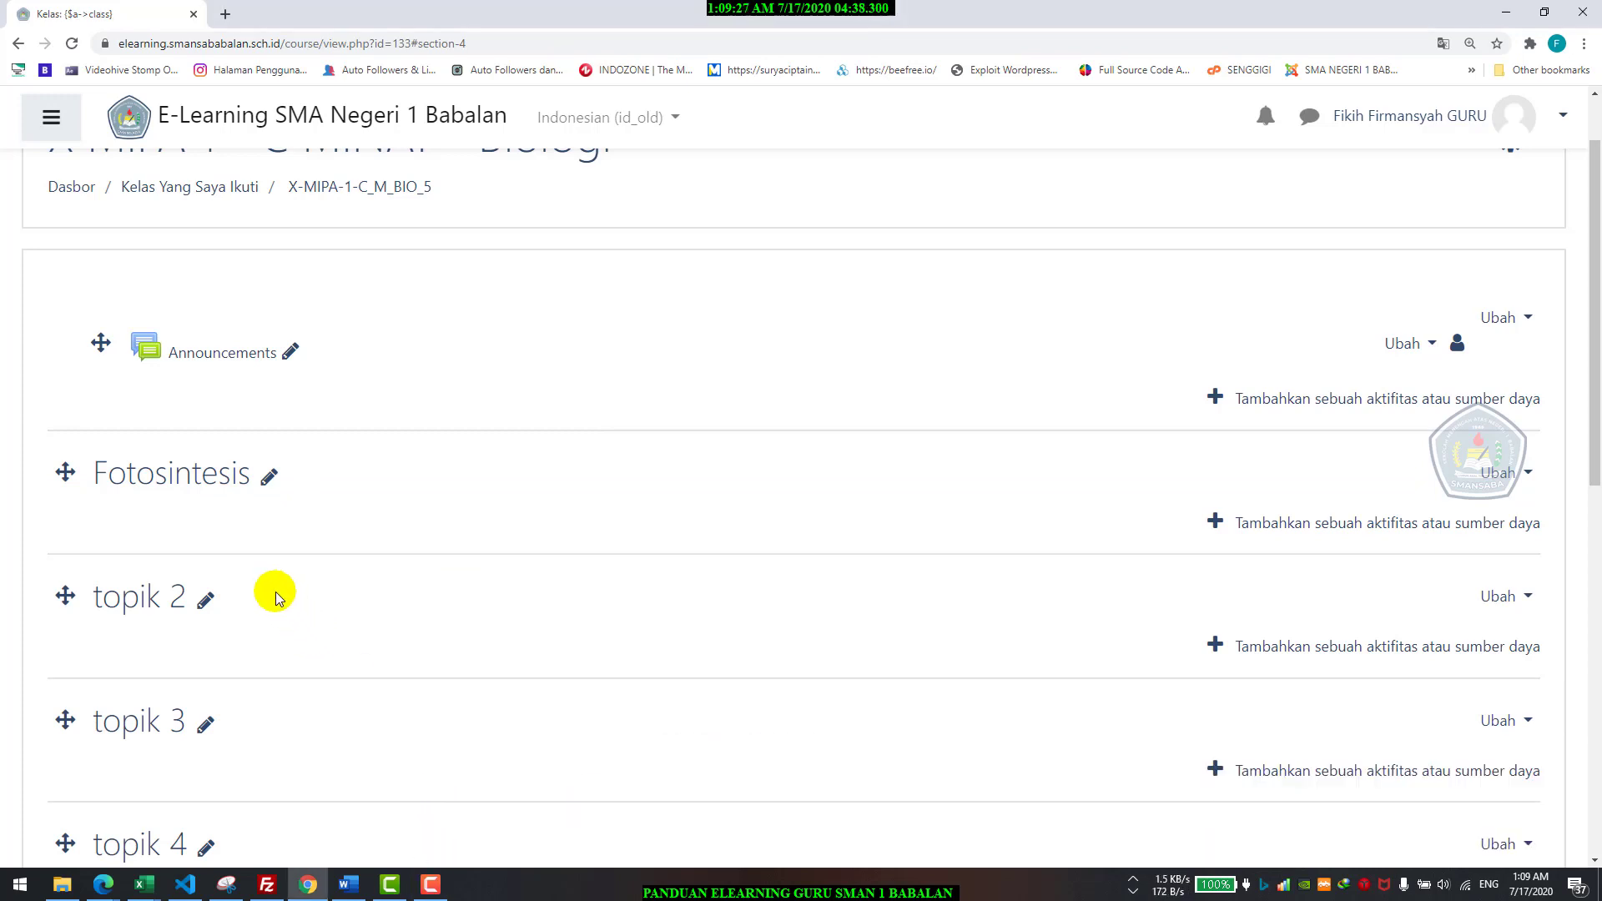
Step: Rename topik 2 as "Organ Manusia" and save the new name
{"action": "left_click", "coordinate": [209, 604]}
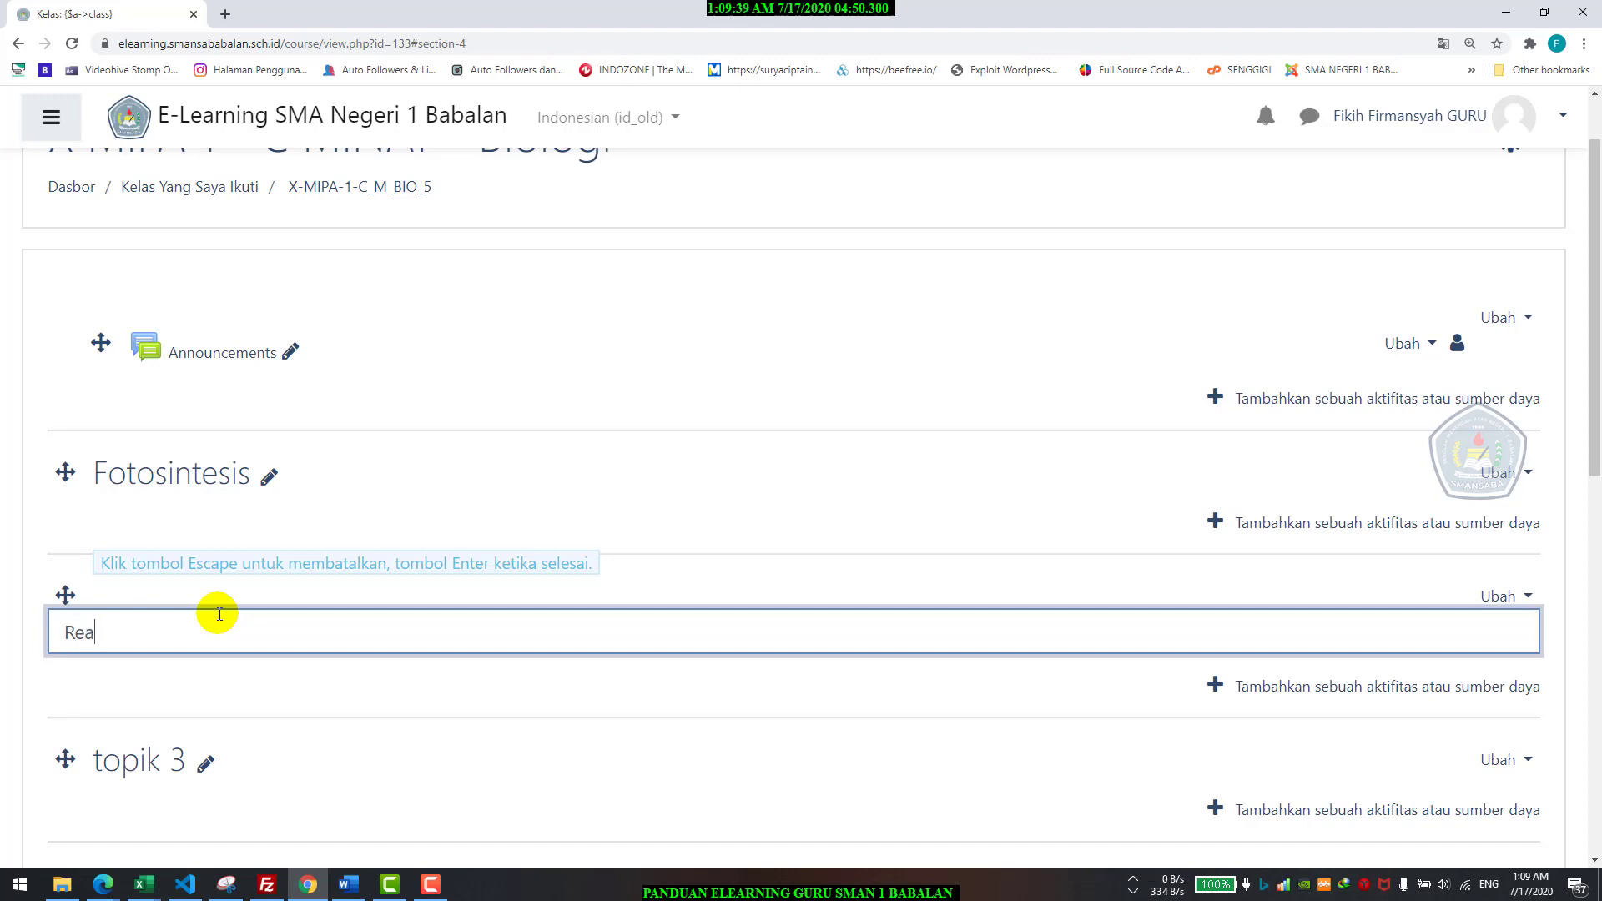
{"action": "type", "text": "ksi"}
{"action": "key", "text": "ctrl+a"}
{"action": "key", "text": "BackSpace"}
{"action": "type", "text": "mAN"}
{"action": "key", "text": "BackSpace"}
{"action": "key", "text": "BackSpace"}
{"action": "type", "text": "Organ Manusia"}
{"action": "key", "text": "Return"}
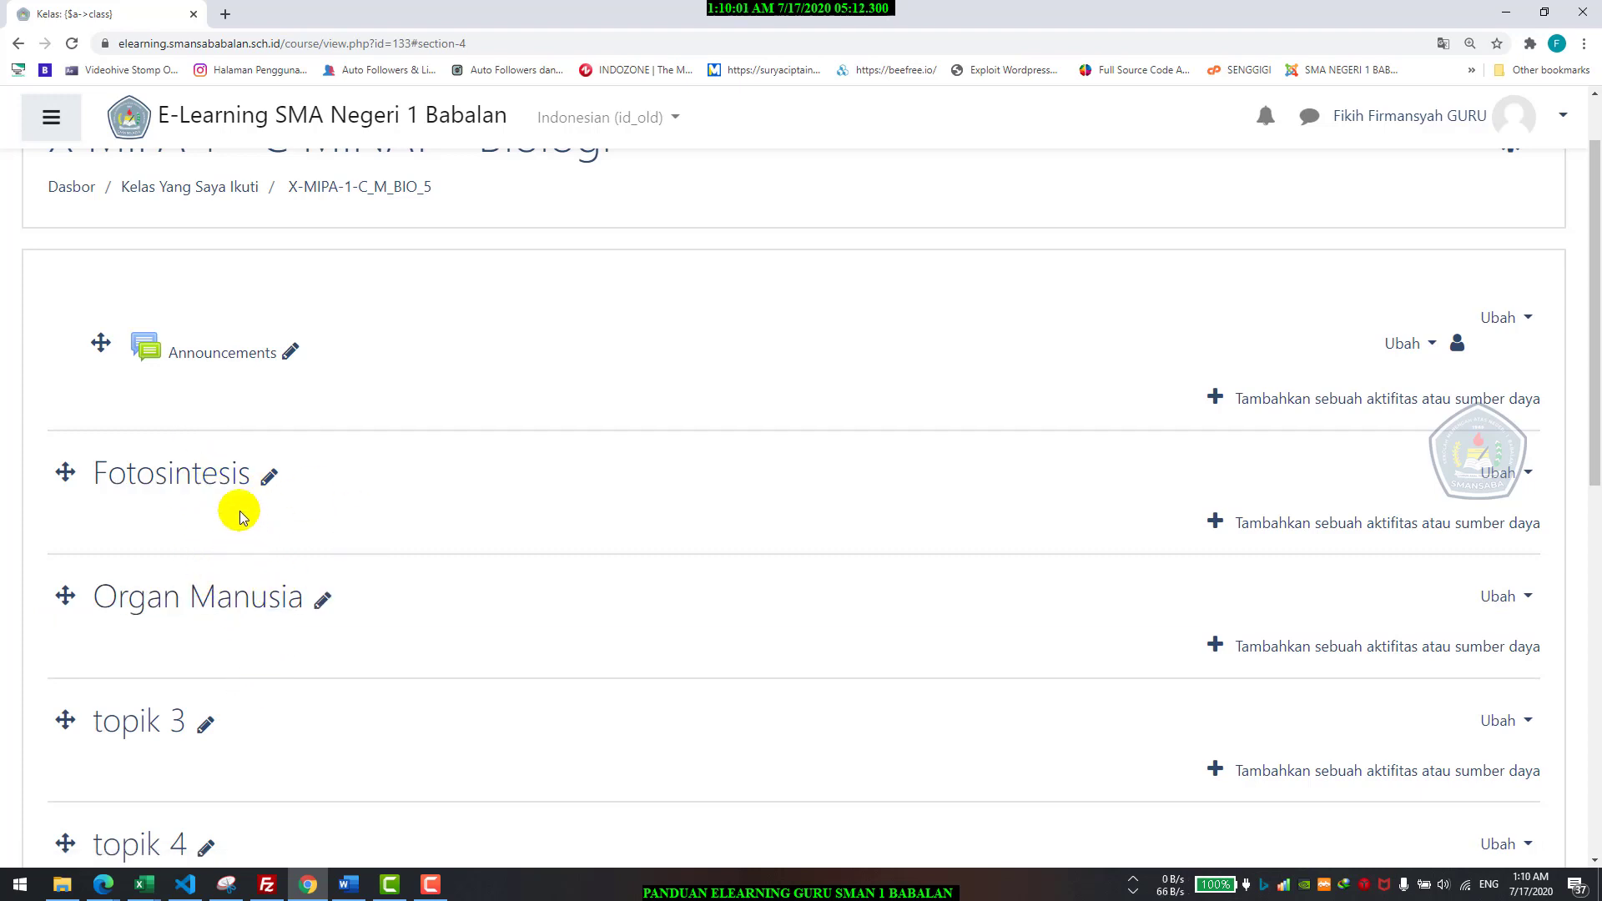
Step: Rename topik 3 as "Peredaran Darah" and save the new name
{"action": "scroll", "coordinate": [278, 582], "scroll_direction": "down", "scroll_amount": 2}
{"action": "left_click", "coordinate": [205, 585]}
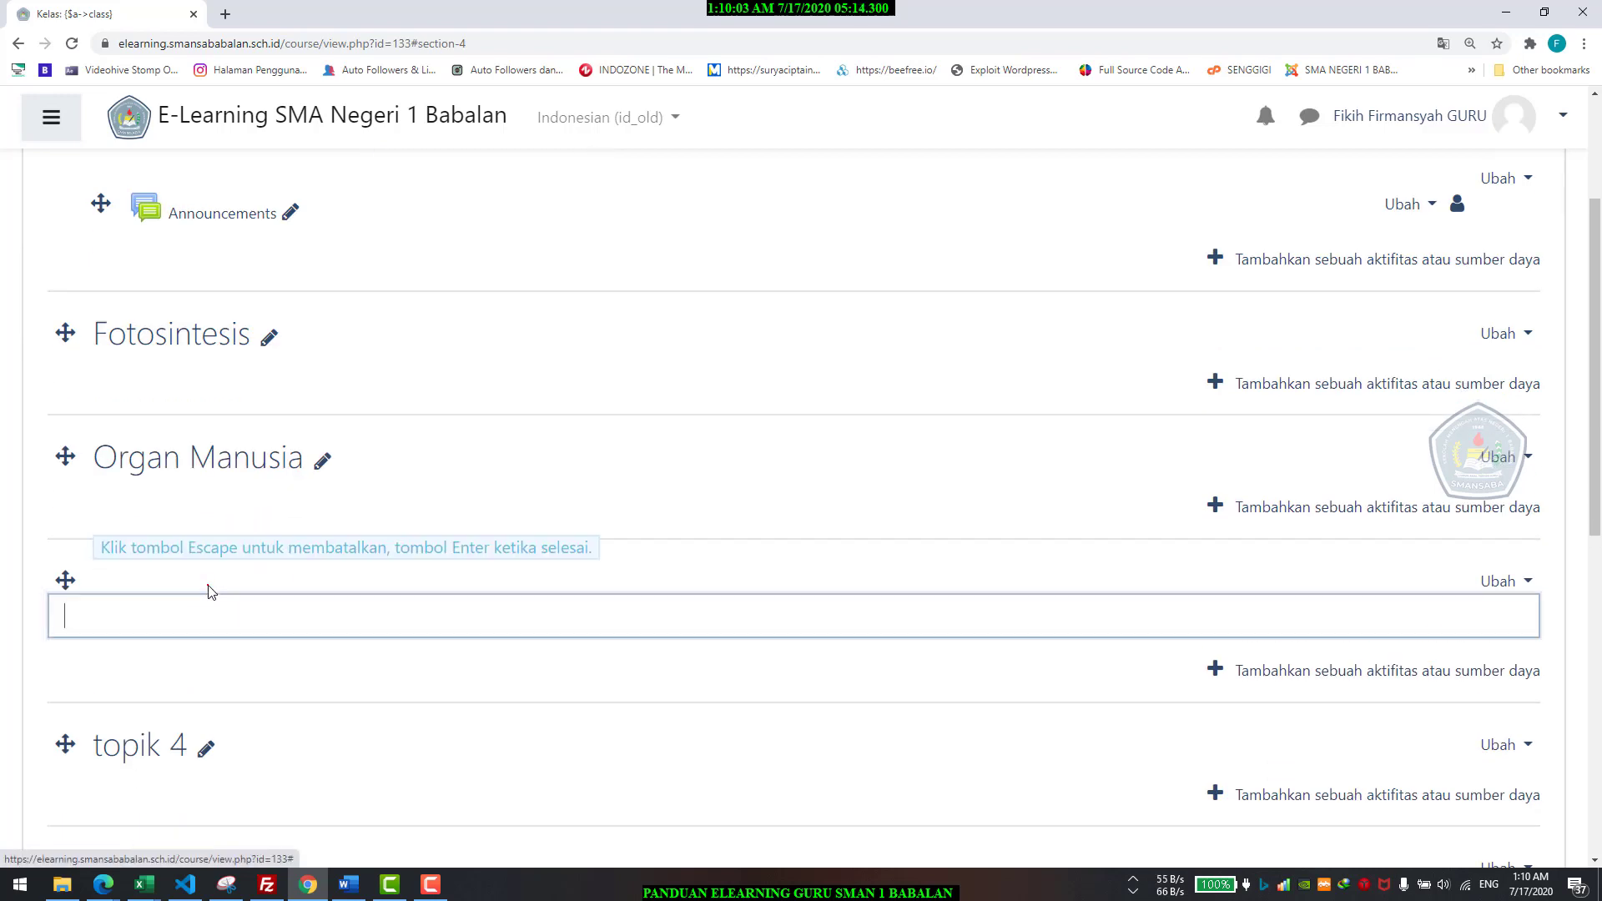
{"action": "type", "text": "P"}
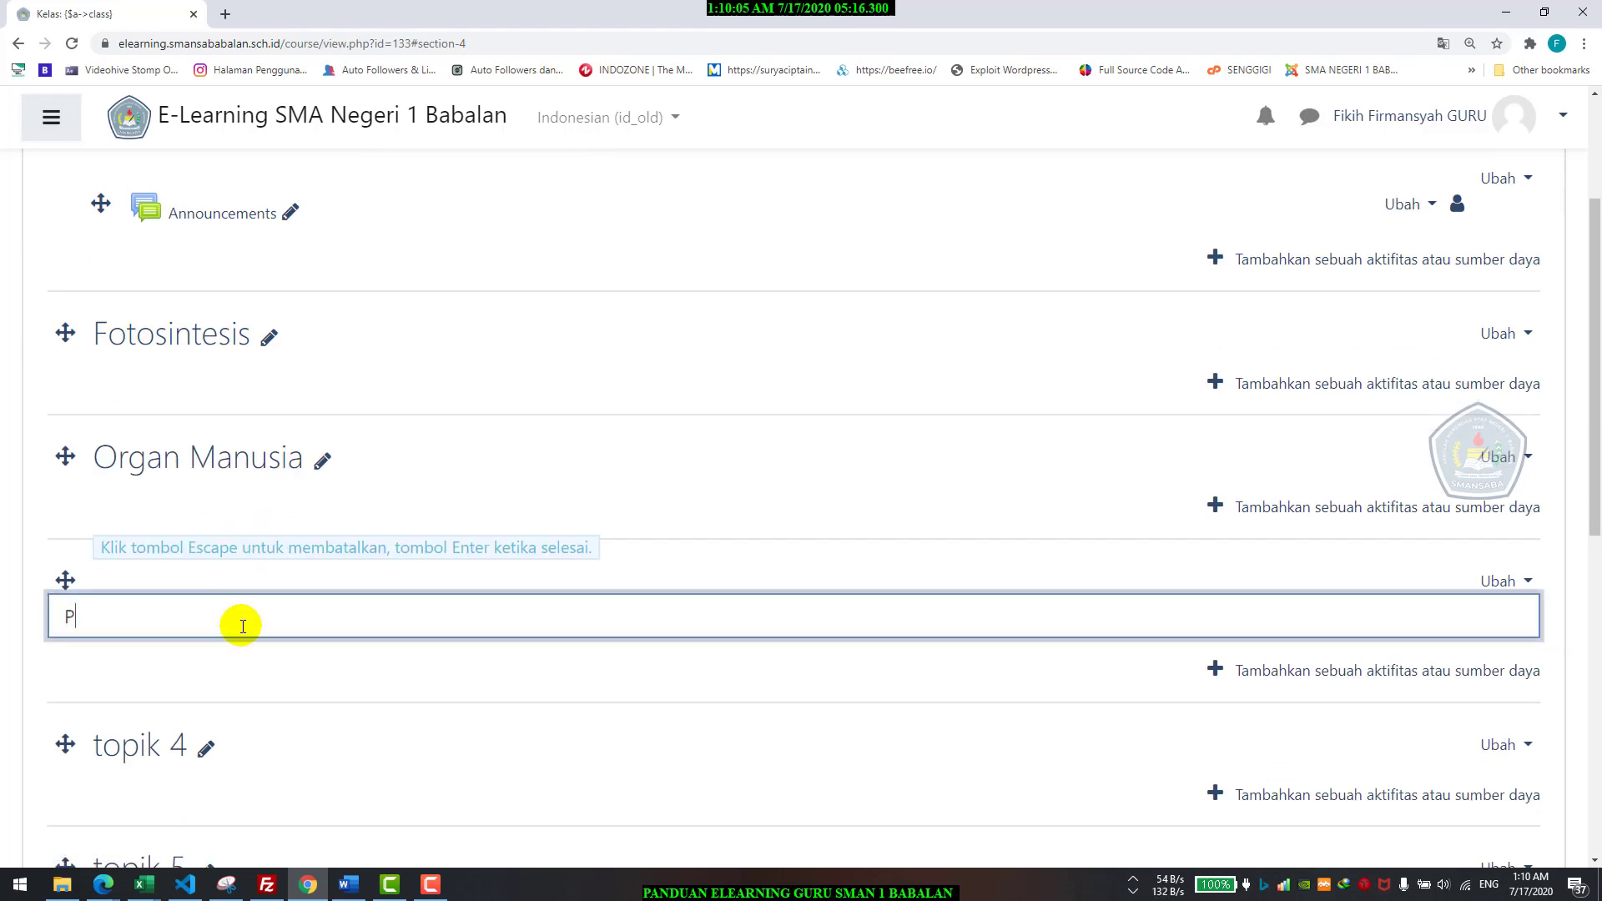
{"action": "type", "text": "eredaran Darah"}
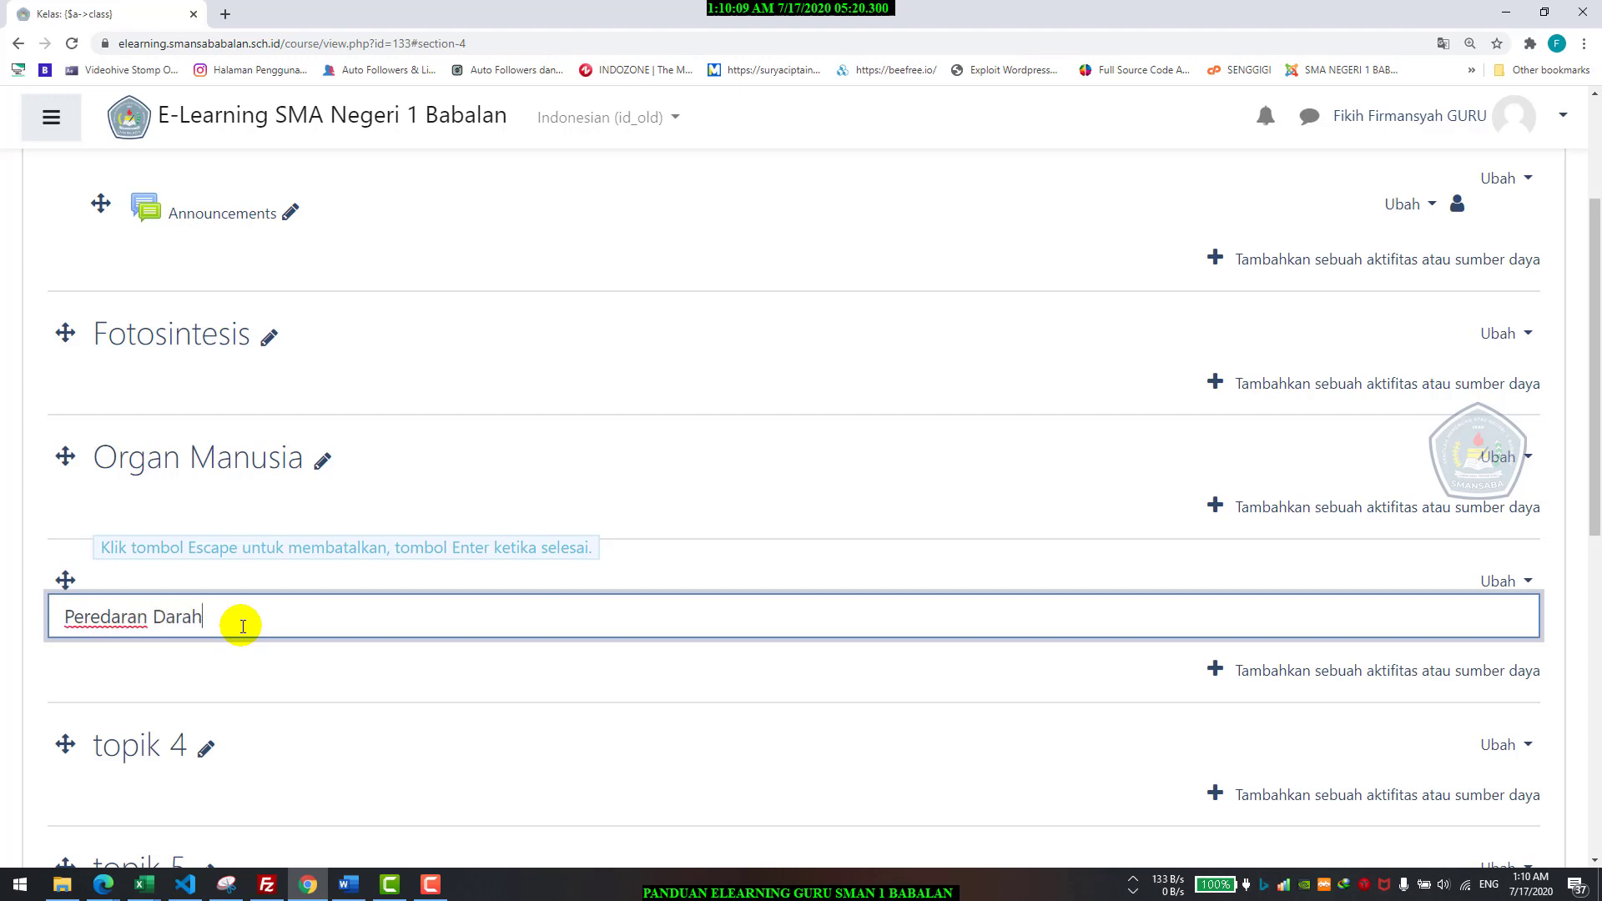
{"action": "key", "text": "Return"}
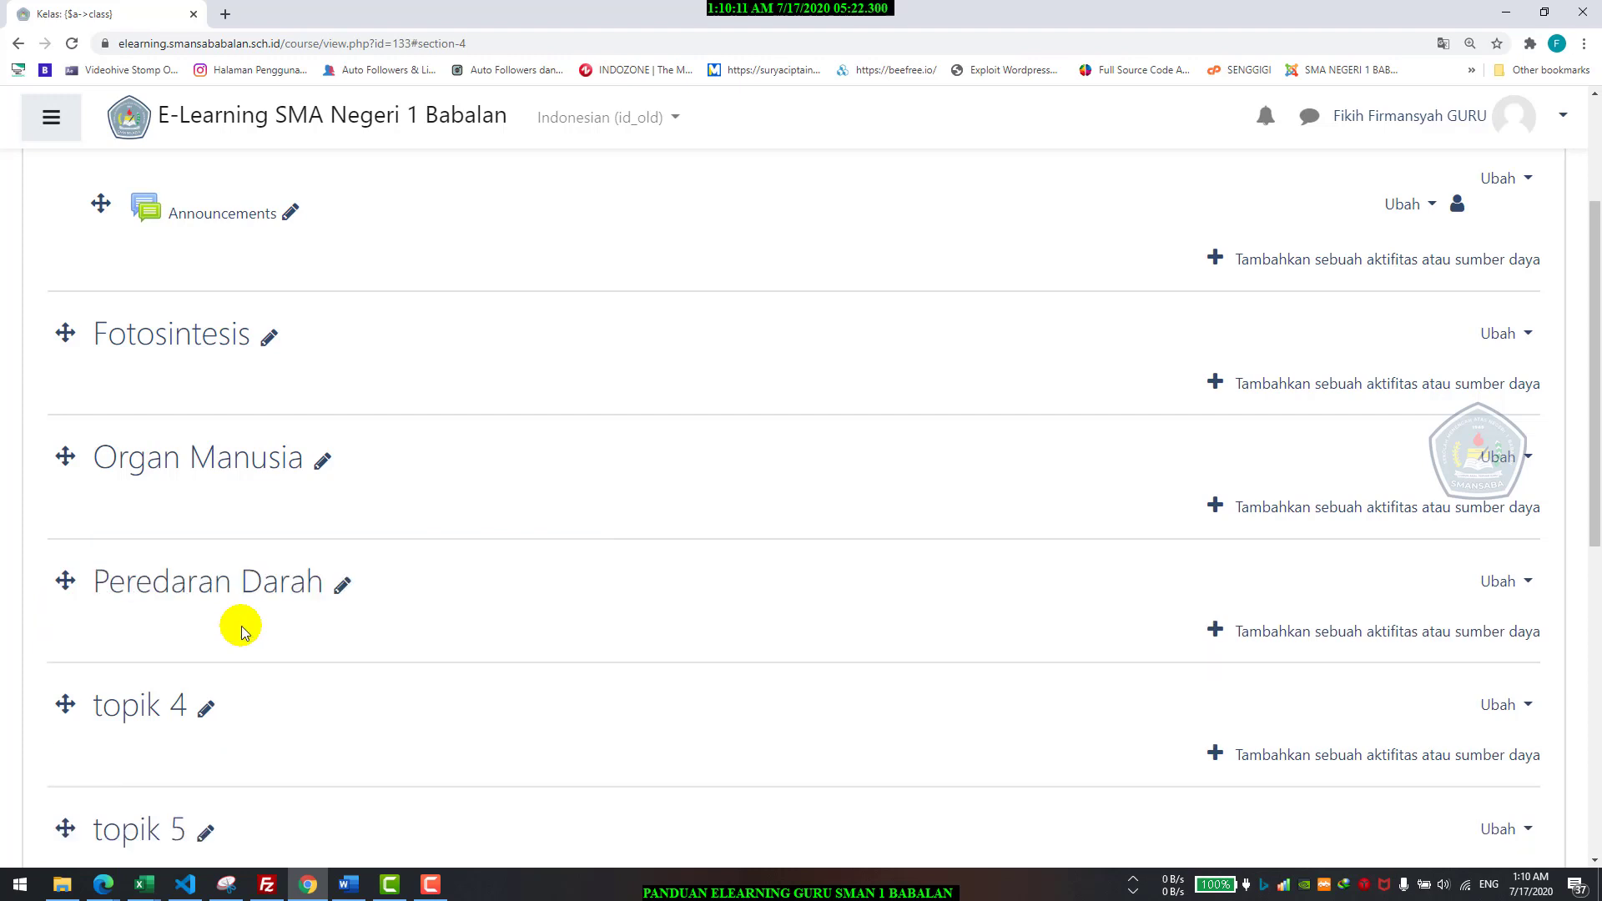
Step: Rename topik 4 as "Organ Jantung" and save the new name
{"action": "scroll", "coordinate": [217, 622], "scroll_direction": "down", "scroll_amount": 3}
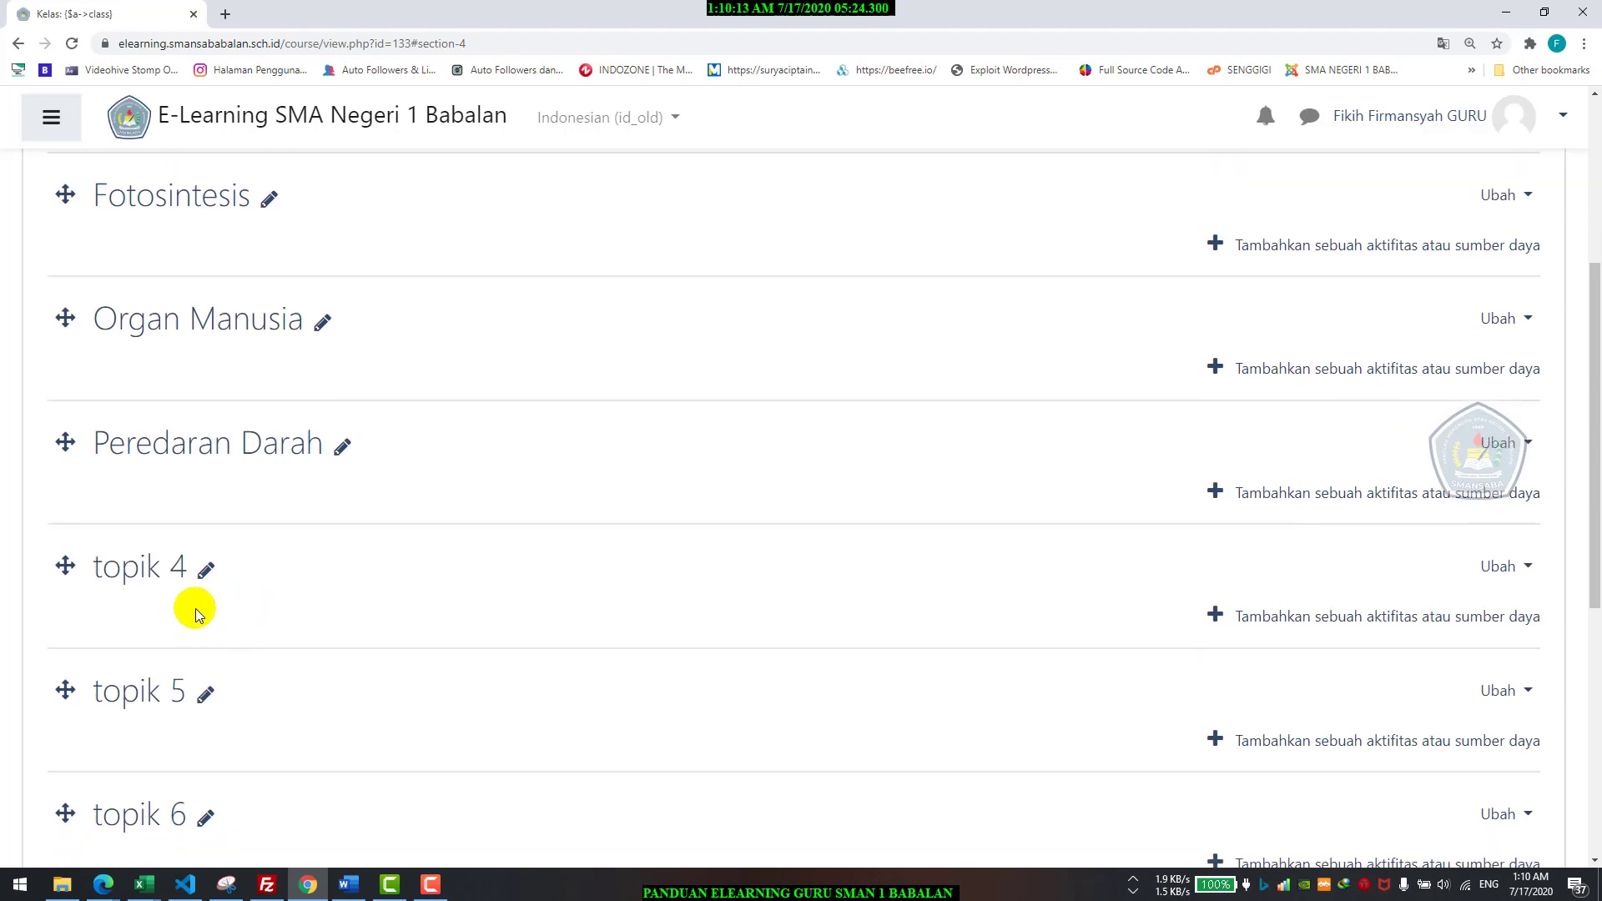
{"action": "scroll", "coordinate": [206, 534], "scroll_direction": "down", "scroll_amount": 2}
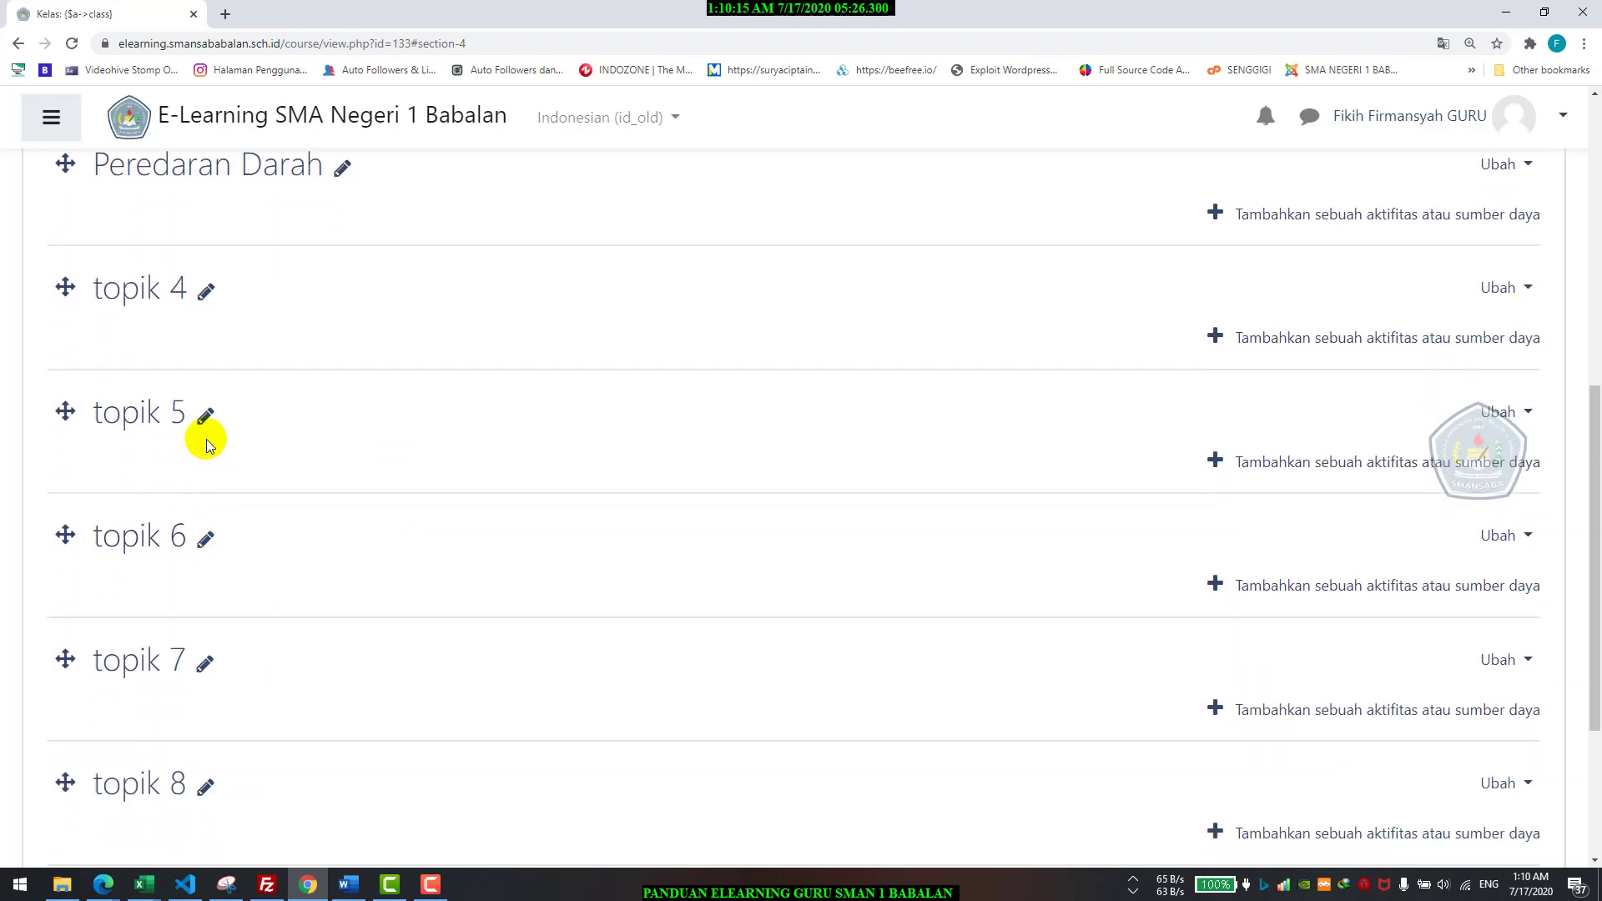
{"action": "scroll", "coordinate": [86, 501], "scroll_direction": "down", "scroll_amount": 3}
{"action": "scroll", "coordinate": [147, 439], "scroll_direction": "up", "scroll_amount": 8}
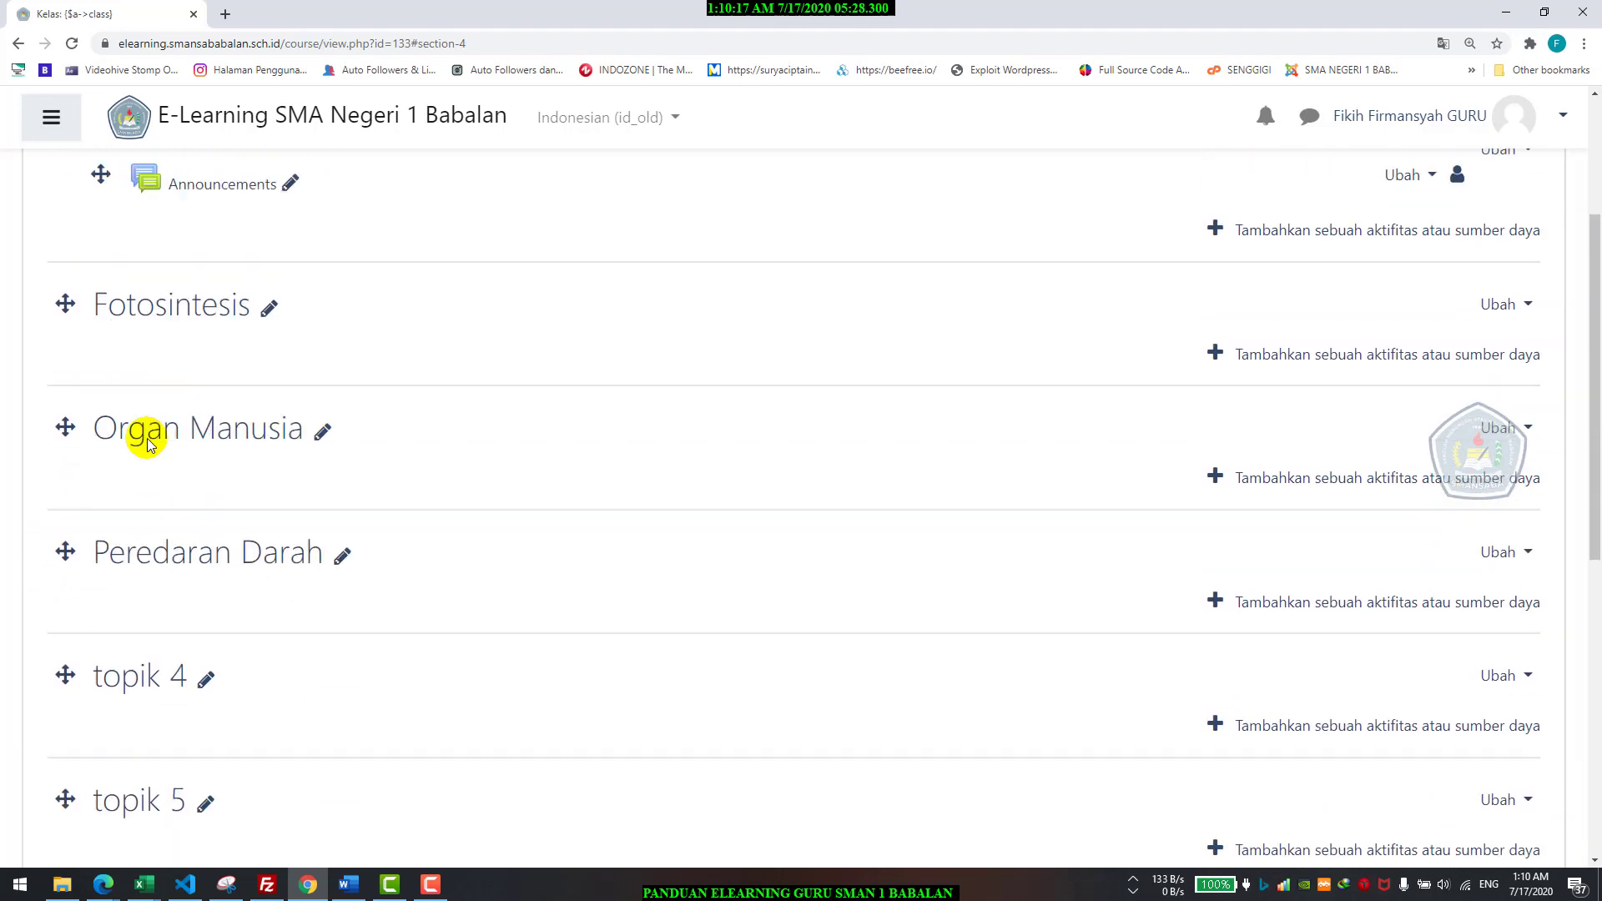
{"action": "scroll", "coordinate": [147, 437], "scroll_direction": "up", "scroll_amount": 2}
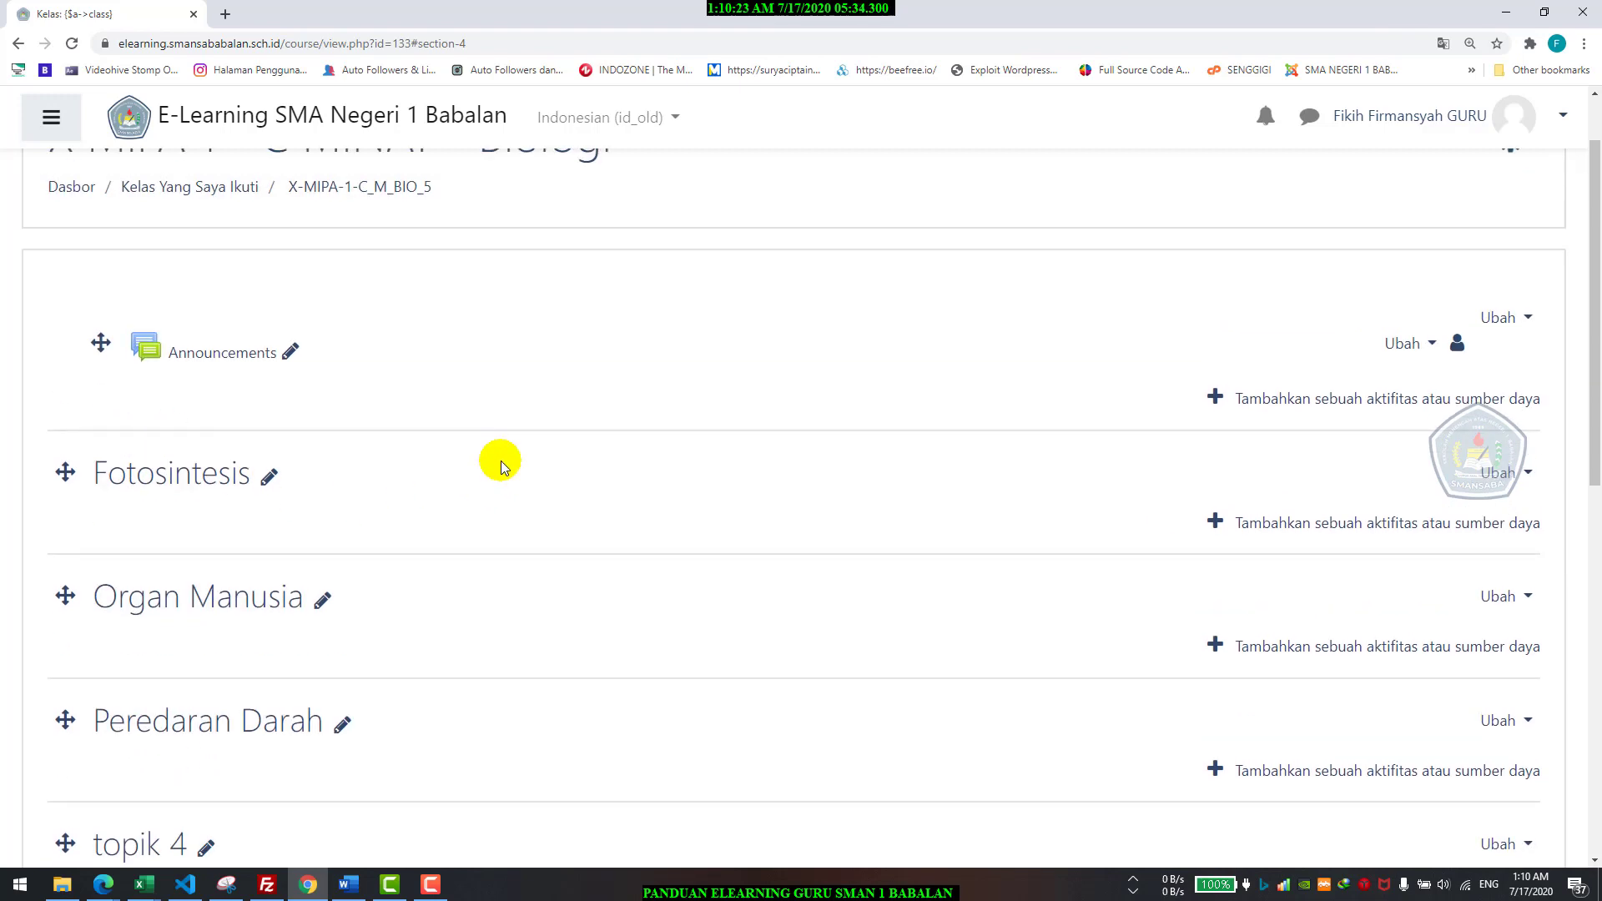
{"action": "scroll", "coordinate": [499, 464], "scroll_direction": "down", "scroll_amount": 3}
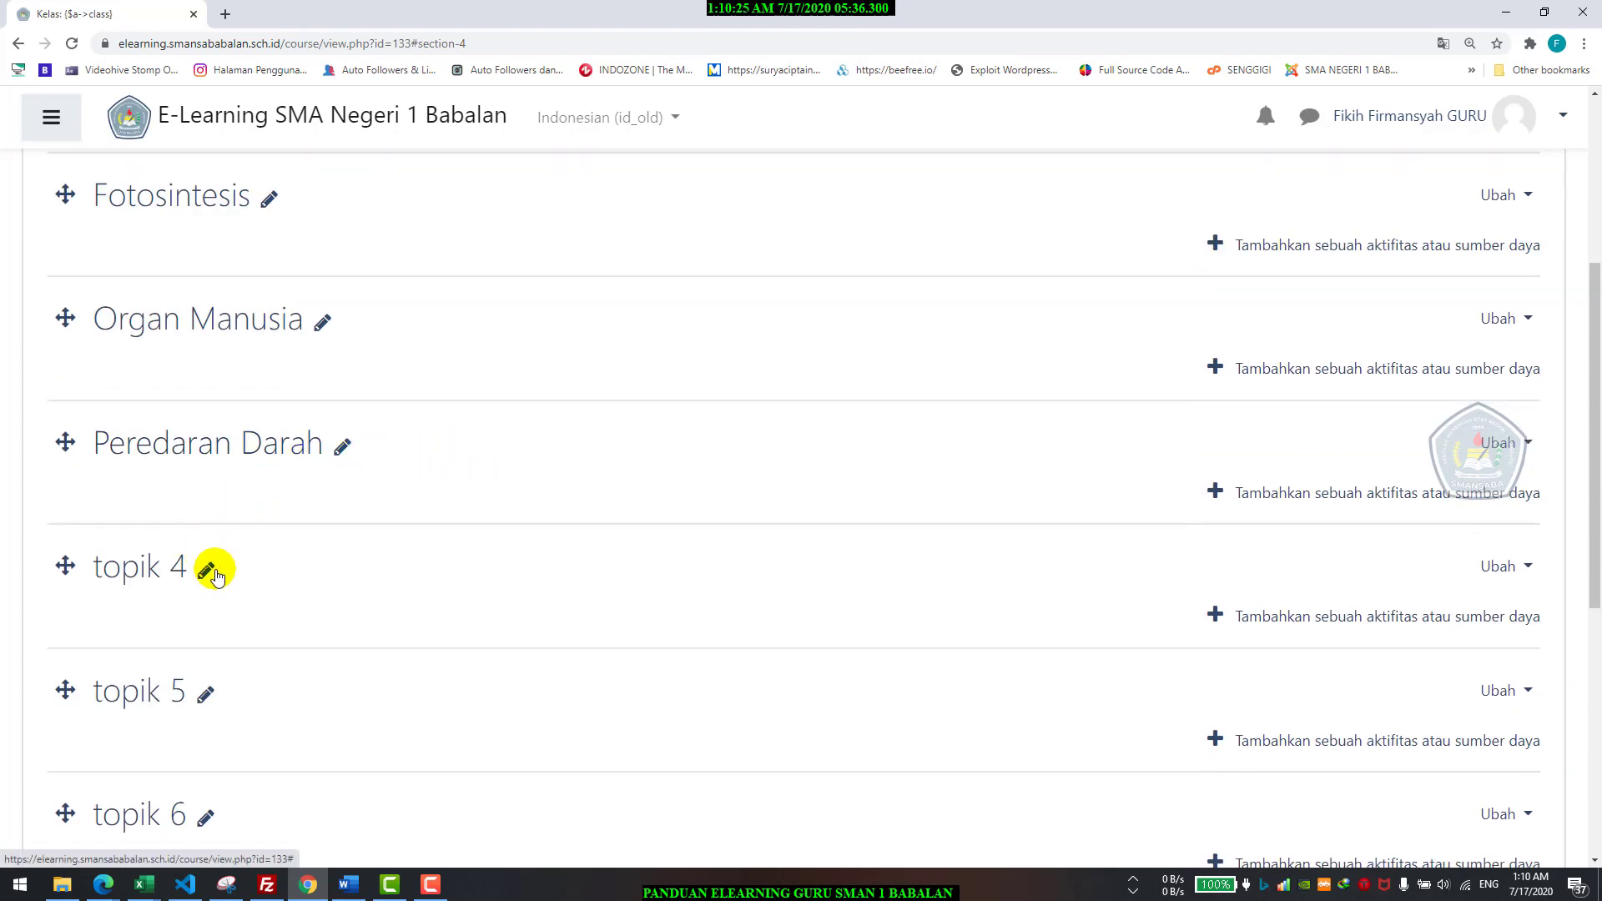
{"action": "left_click", "coordinate": [208, 573]}
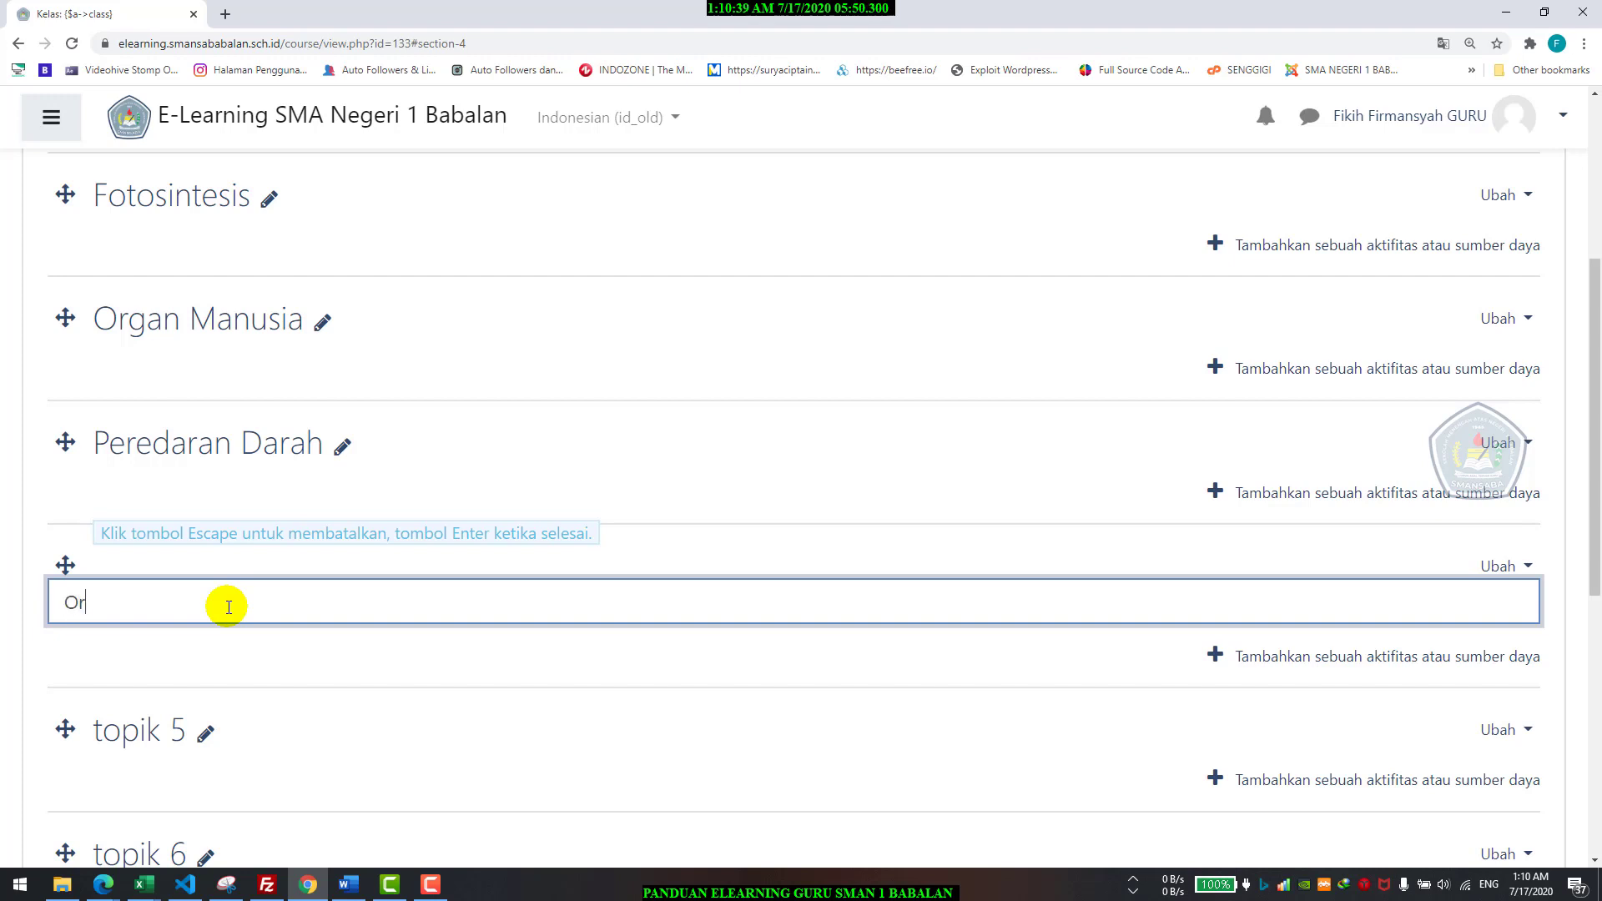
{"action": "type", "text": "gan Jantung"}
{"action": "key", "text": "Return"}
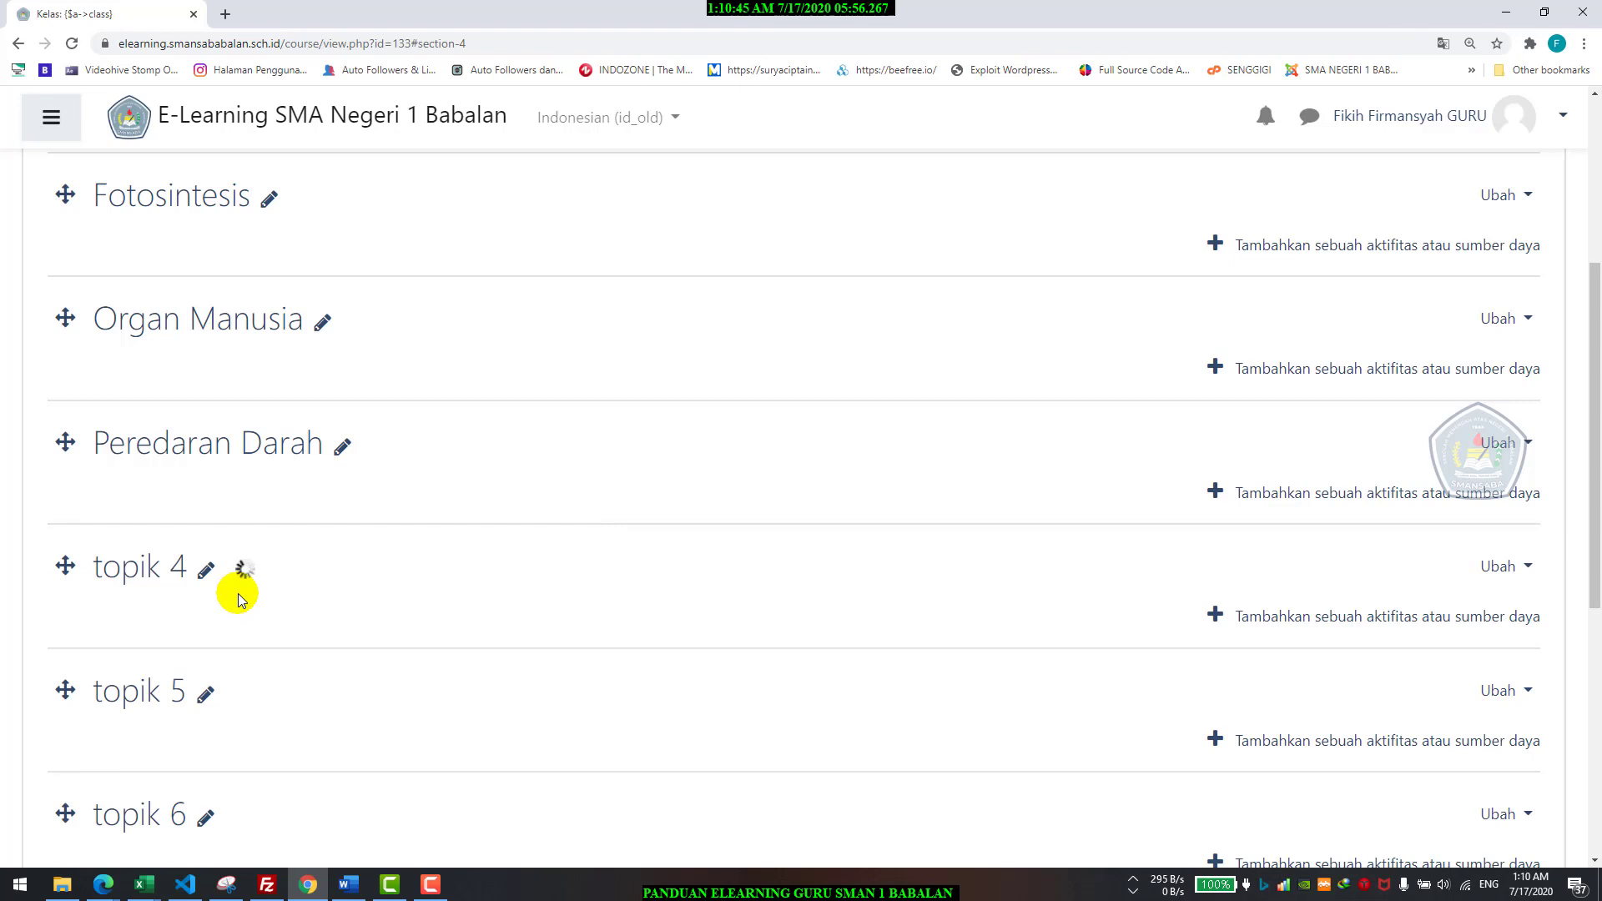
Step: Delete the unused topik 9 and topik 8 at the end of the course's topic list
{"action": "scroll", "coordinate": [243, 460], "scroll_direction": "up", "scroll_amount": 2}
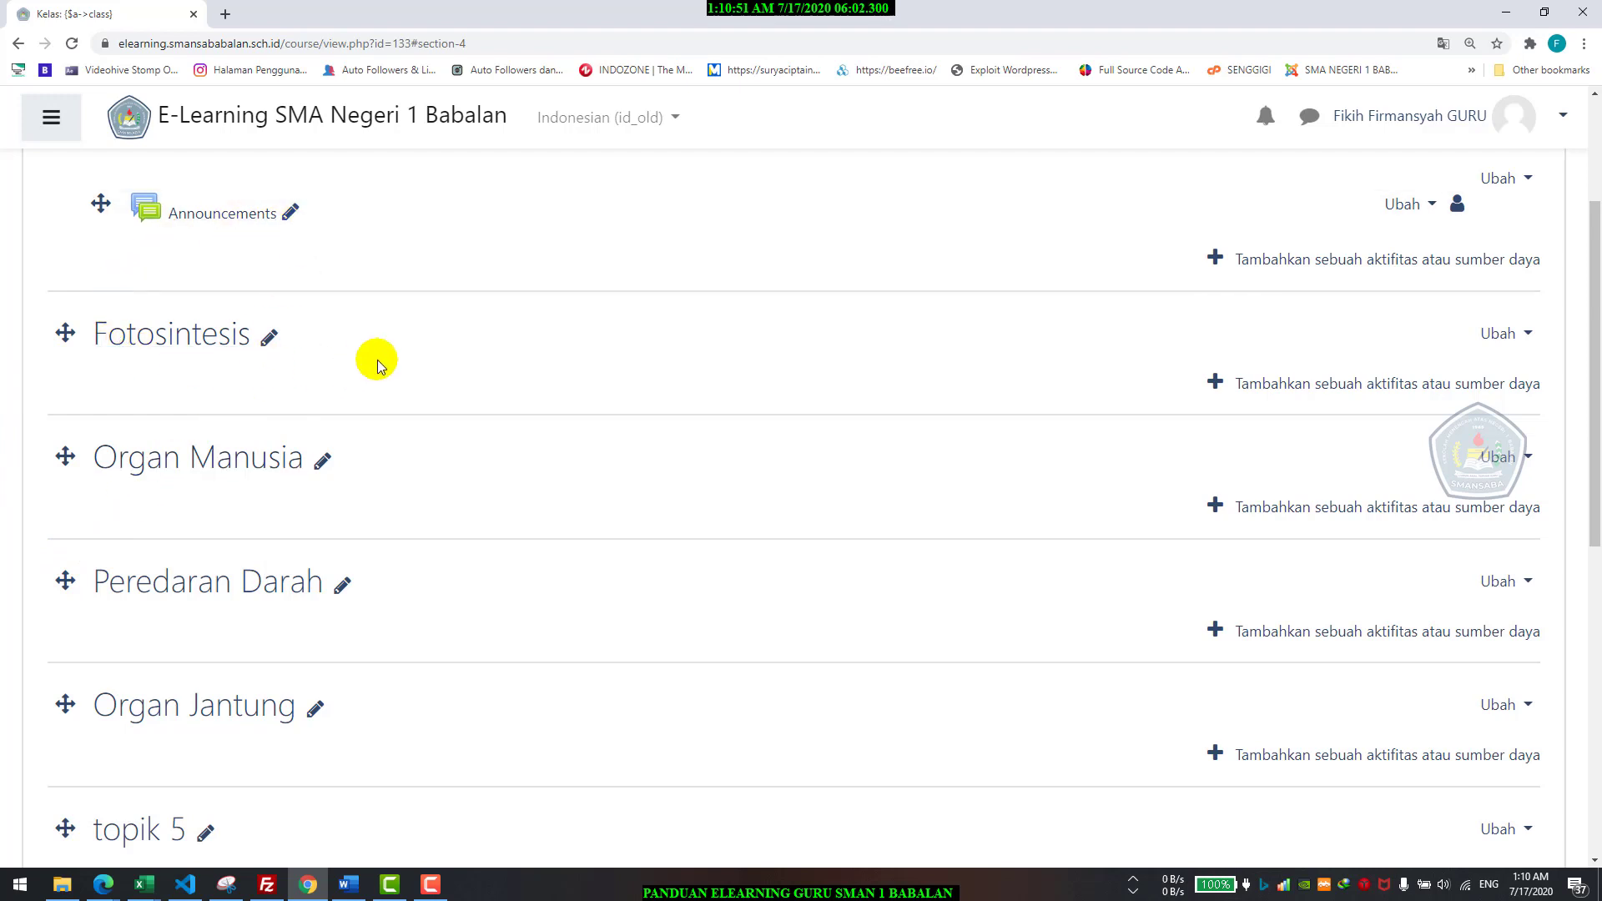
{"action": "scroll", "coordinate": [283, 593], "scroll_direction": "down", "scroll_amount": 2}
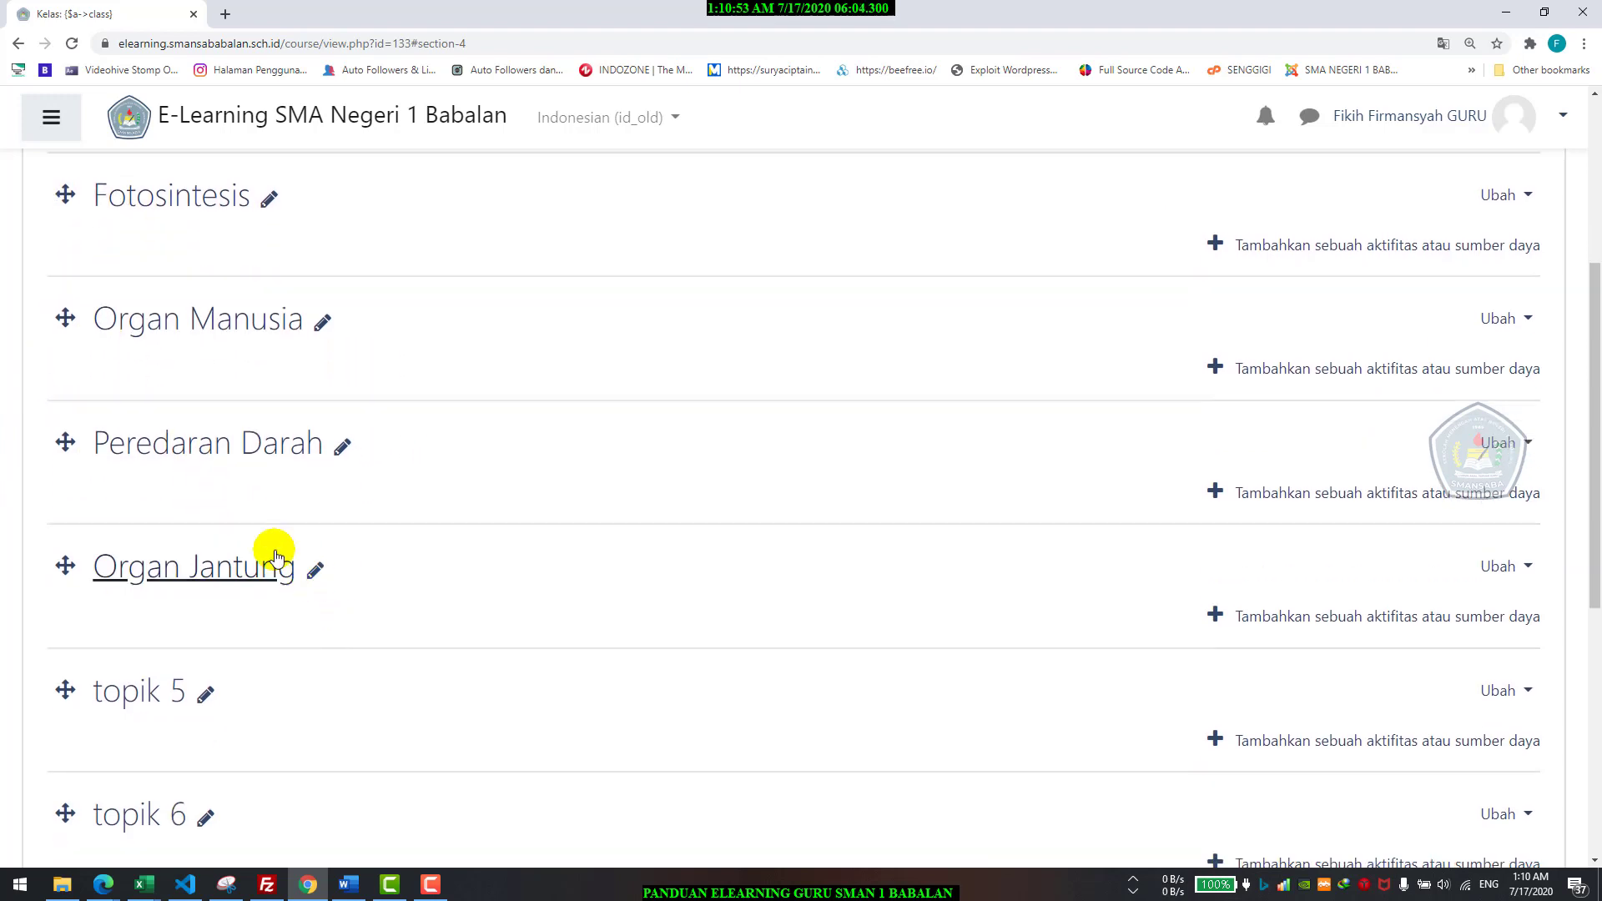
{"action": "scroll", "coordinate": [242, 622], "scroll_direction": "down", "scroll_amount": 4}
{"action": "scroll", "coordinate": [197, 543], "scroll_direction": "down", "scroll_amount": 4}
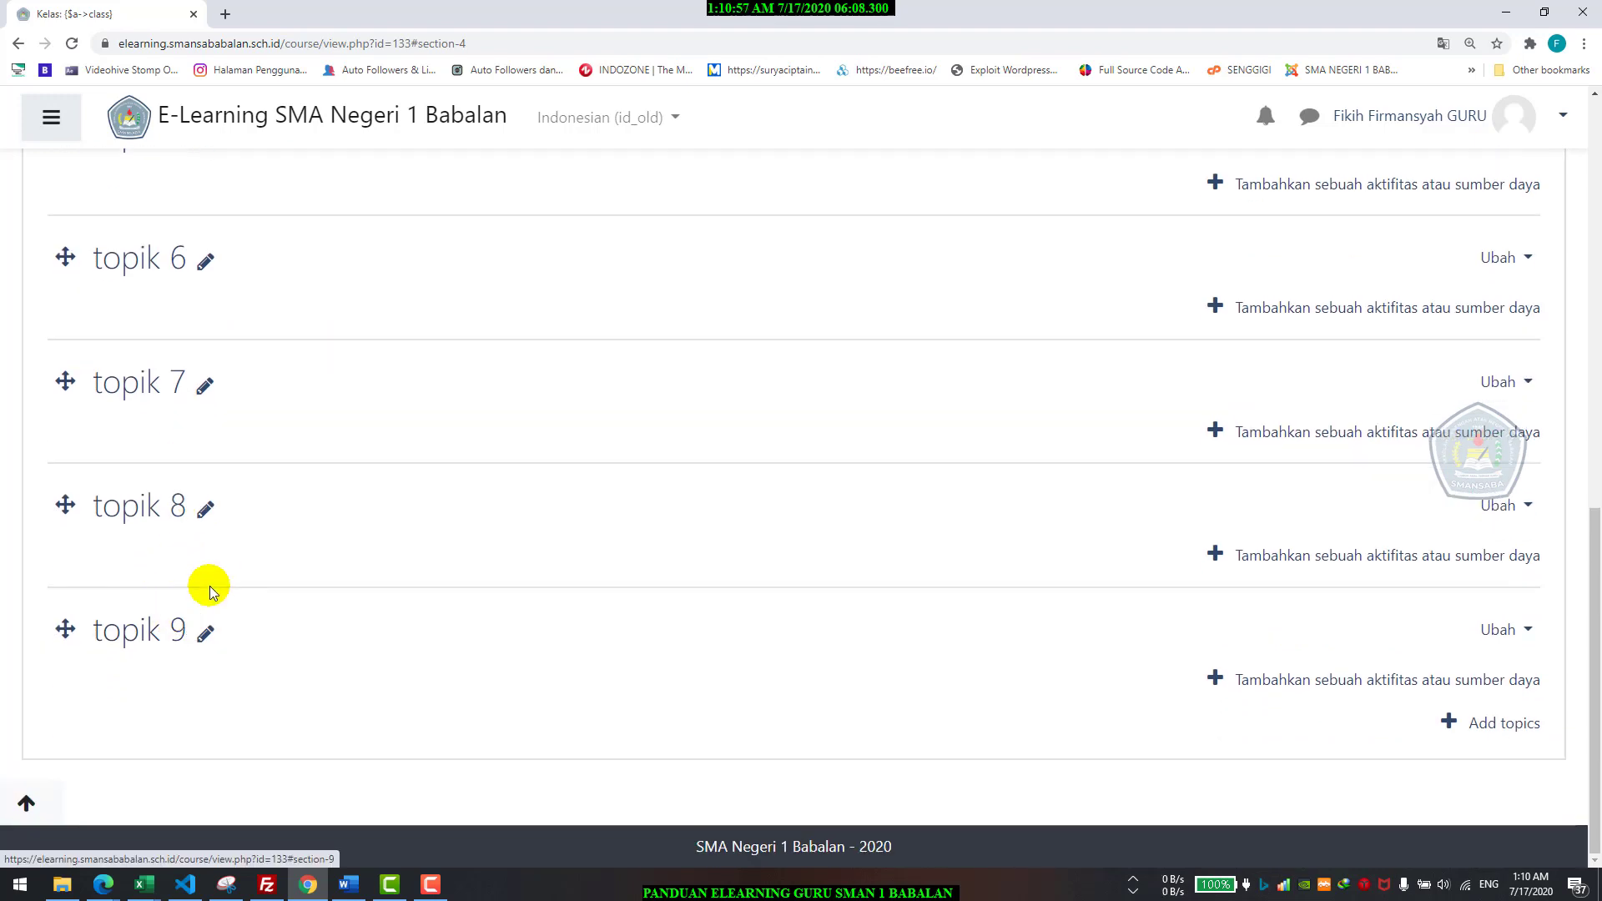
{"action": "scroll", "coordinate": [192, 576], "scroll_direction": "up", "scroll_amount": 4}
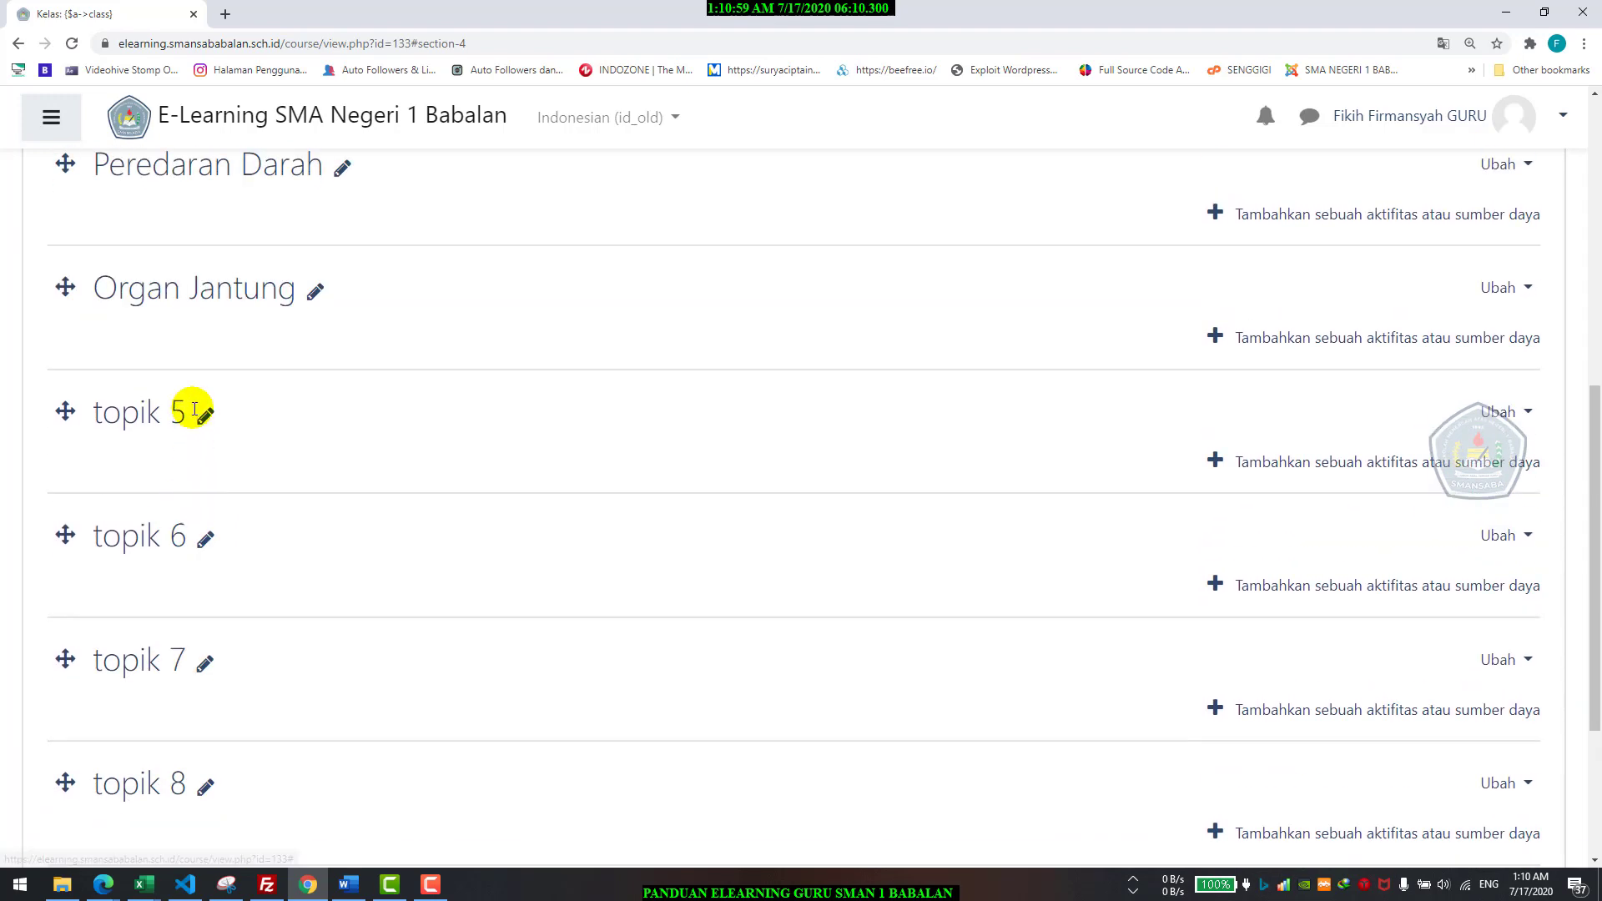
{"action": "scroll", "coordinate": [159, 601], "scroll_direction": "down", "scroll_amount": 2}
{"action": "scroll", "coordinate": [163, 660], "scroll_direction": "down", "scroll_amount": 2}
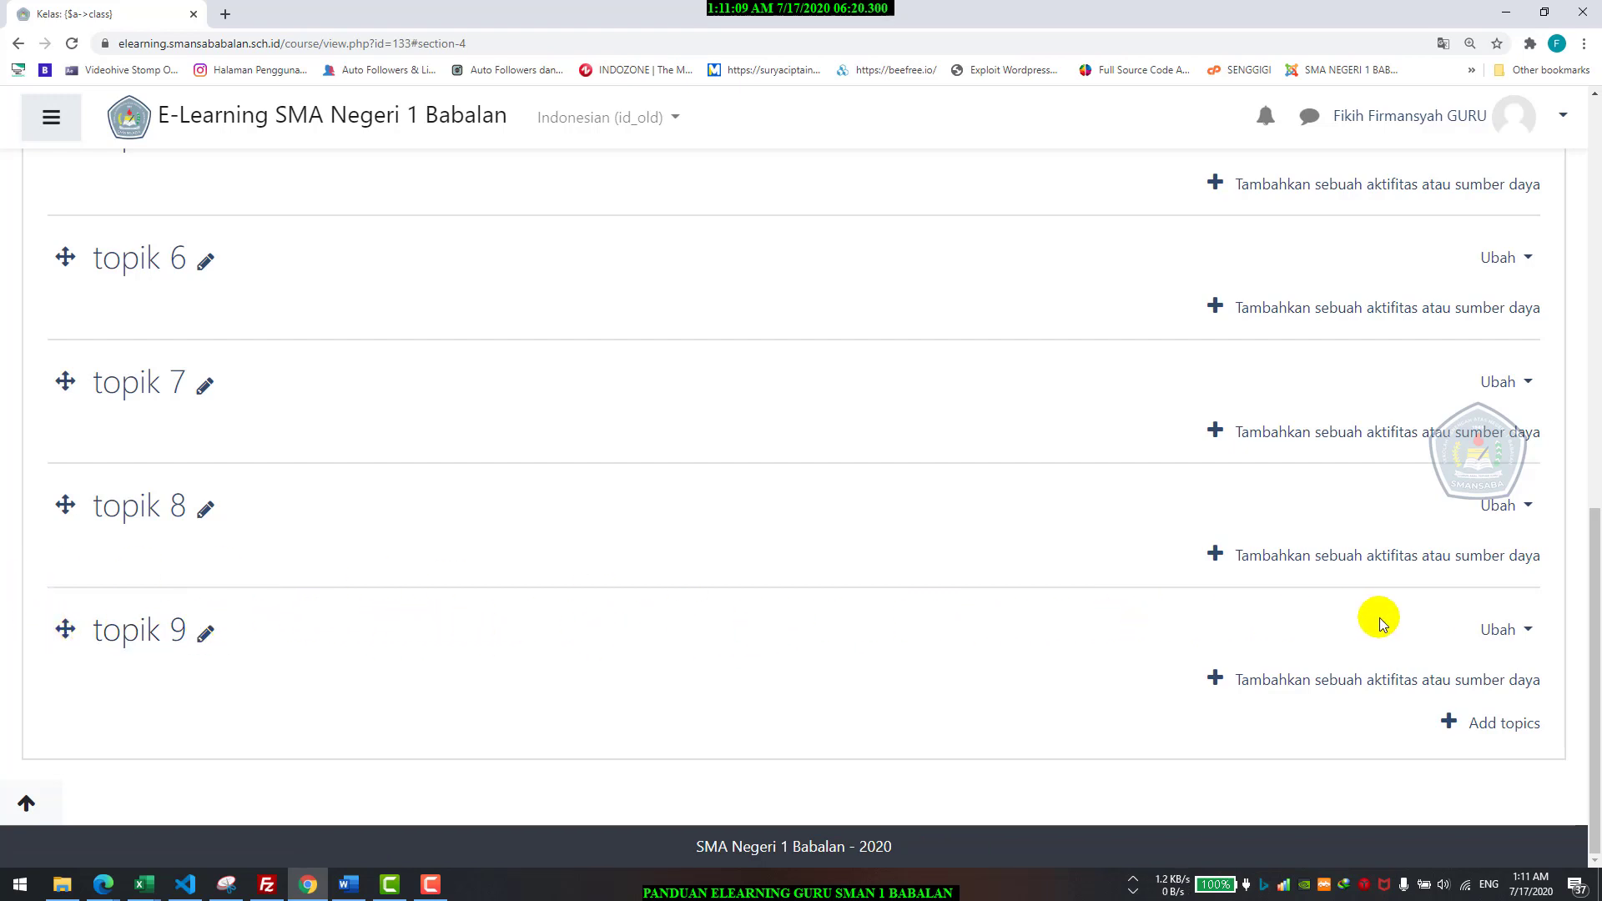
{"action": "left_click", "coordinate": [1503, 628]}
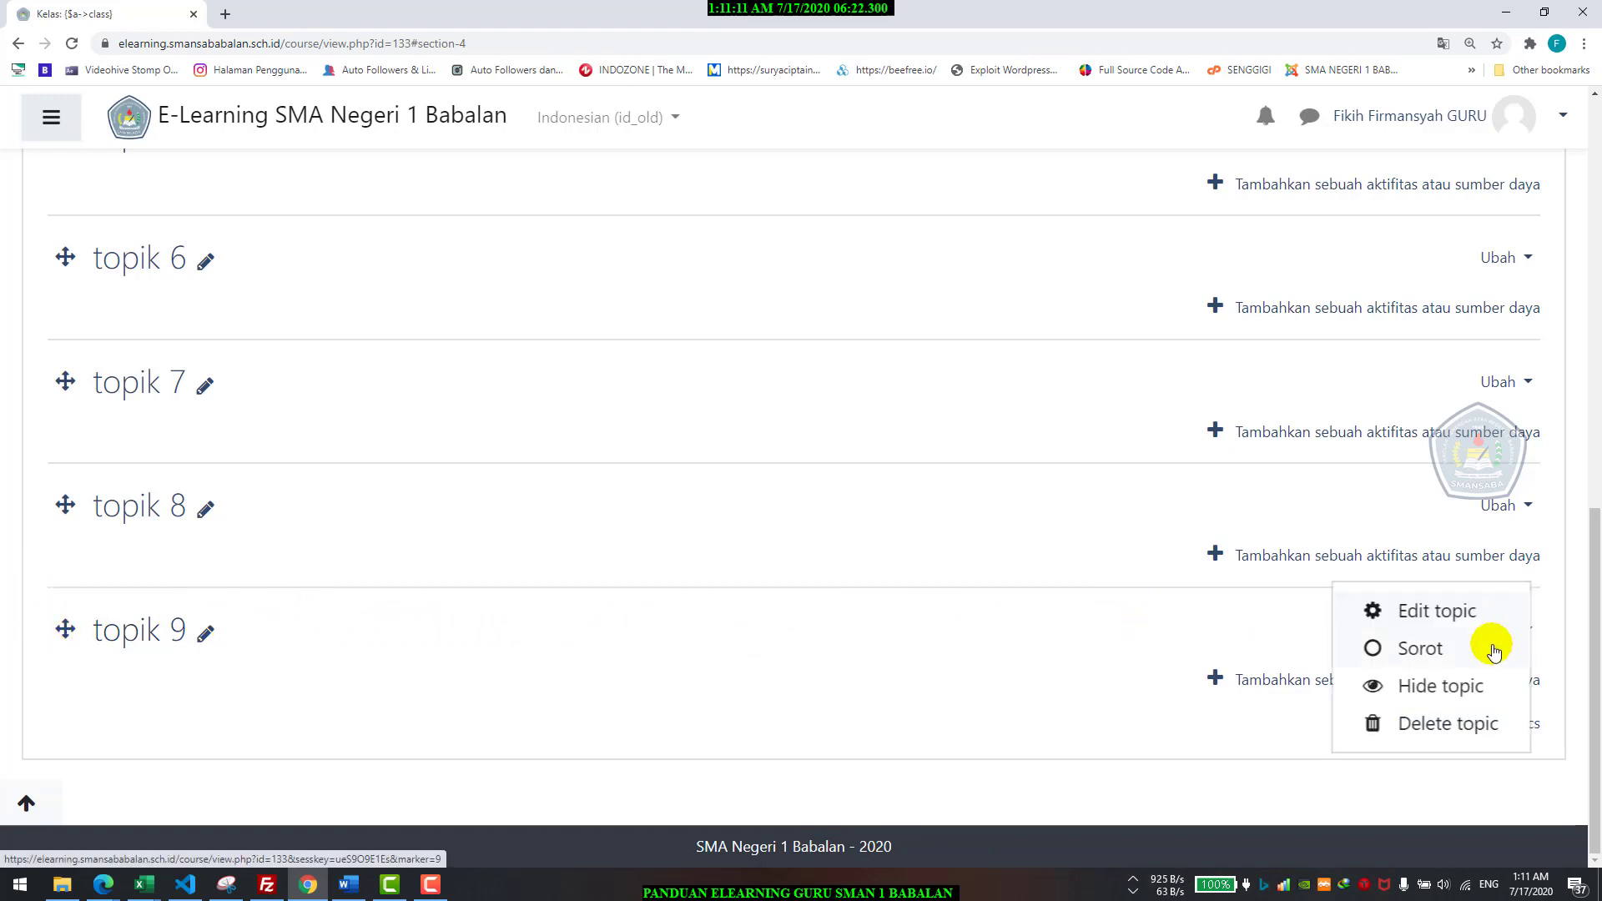
{"action": "left_click", "coordinate": [1463, 723]}
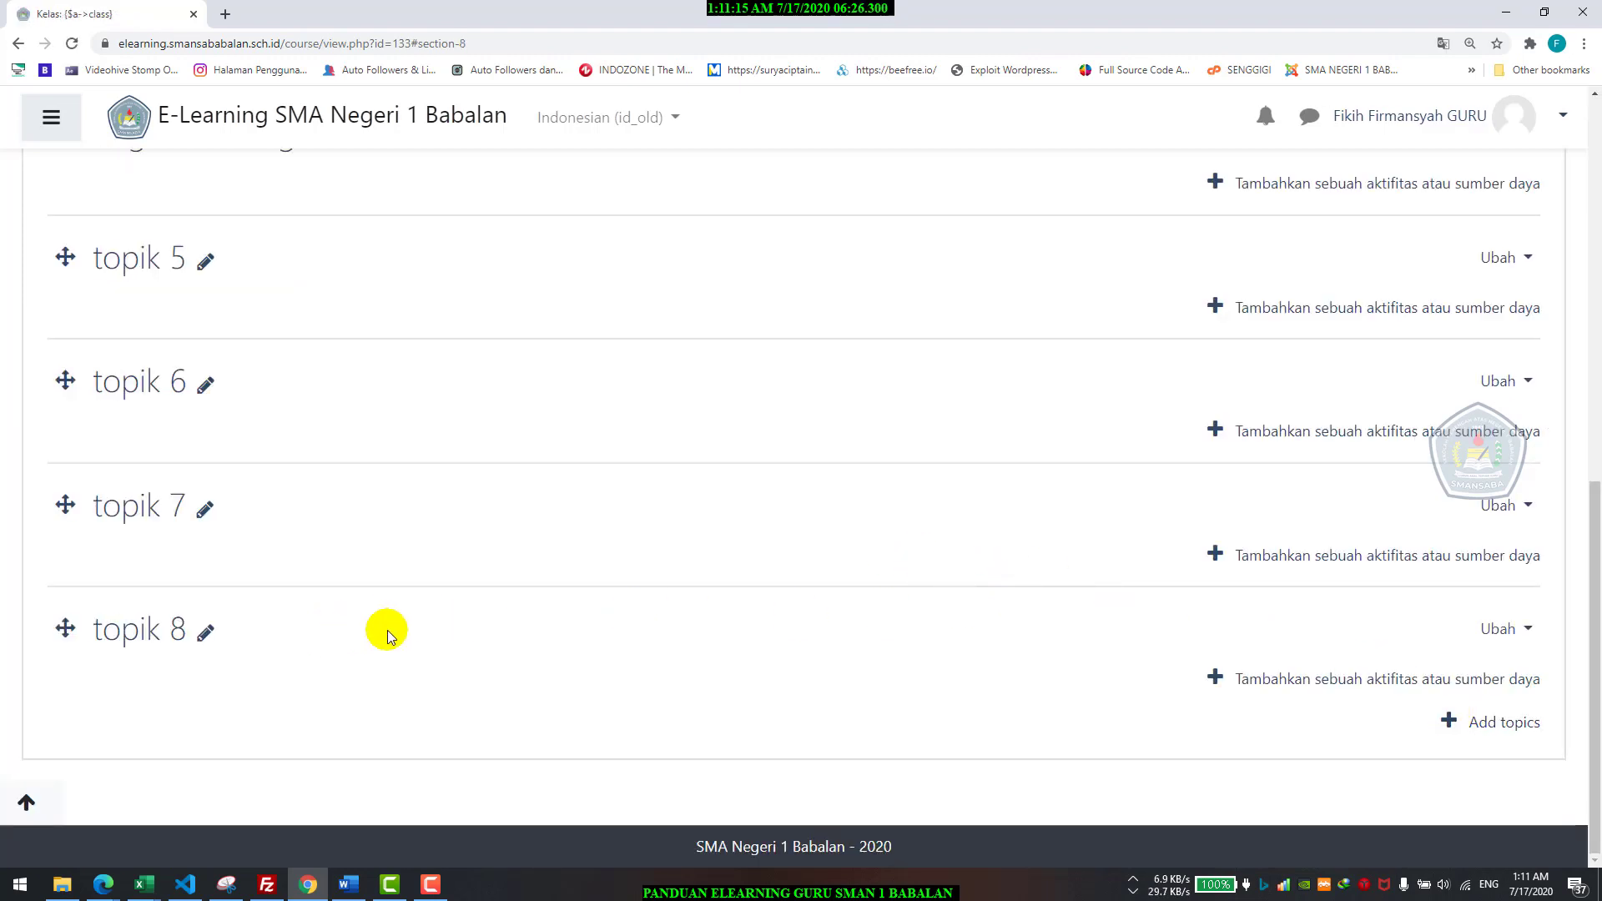
{"action": "left_click", "coordinate": [1513, 626]}
{"action": "left_click", "coordinate": [1456, 723]}
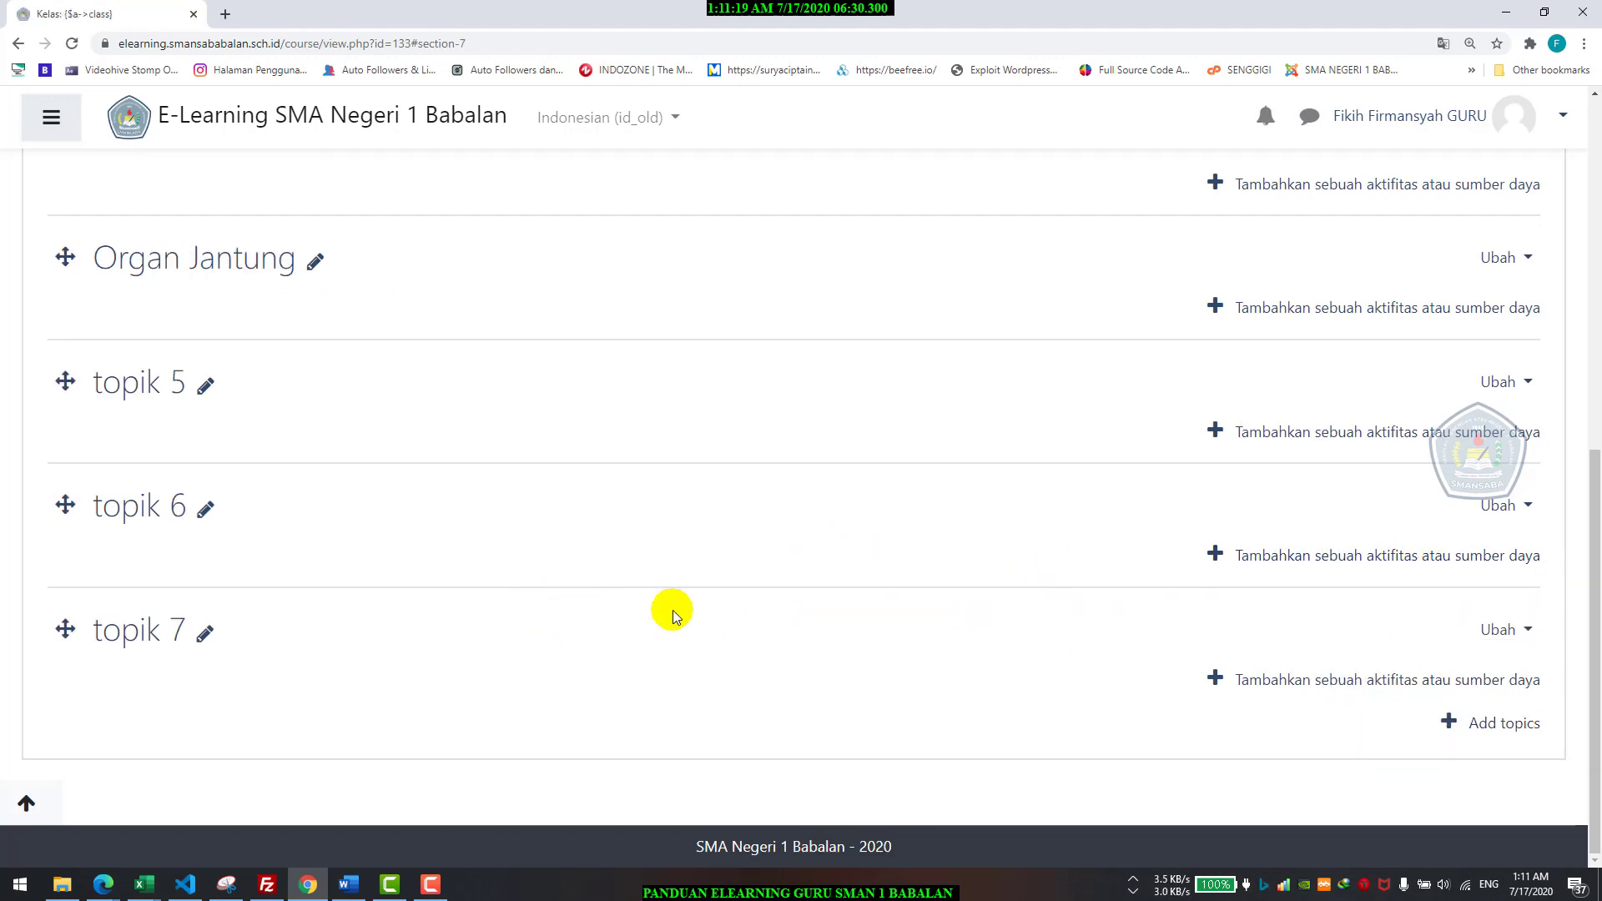
Step: Delete the remaining unnamed topics topik 7, topik 6 and topik 5 from the course
{"action": "left_click", "coordinate": [1523, 633]}
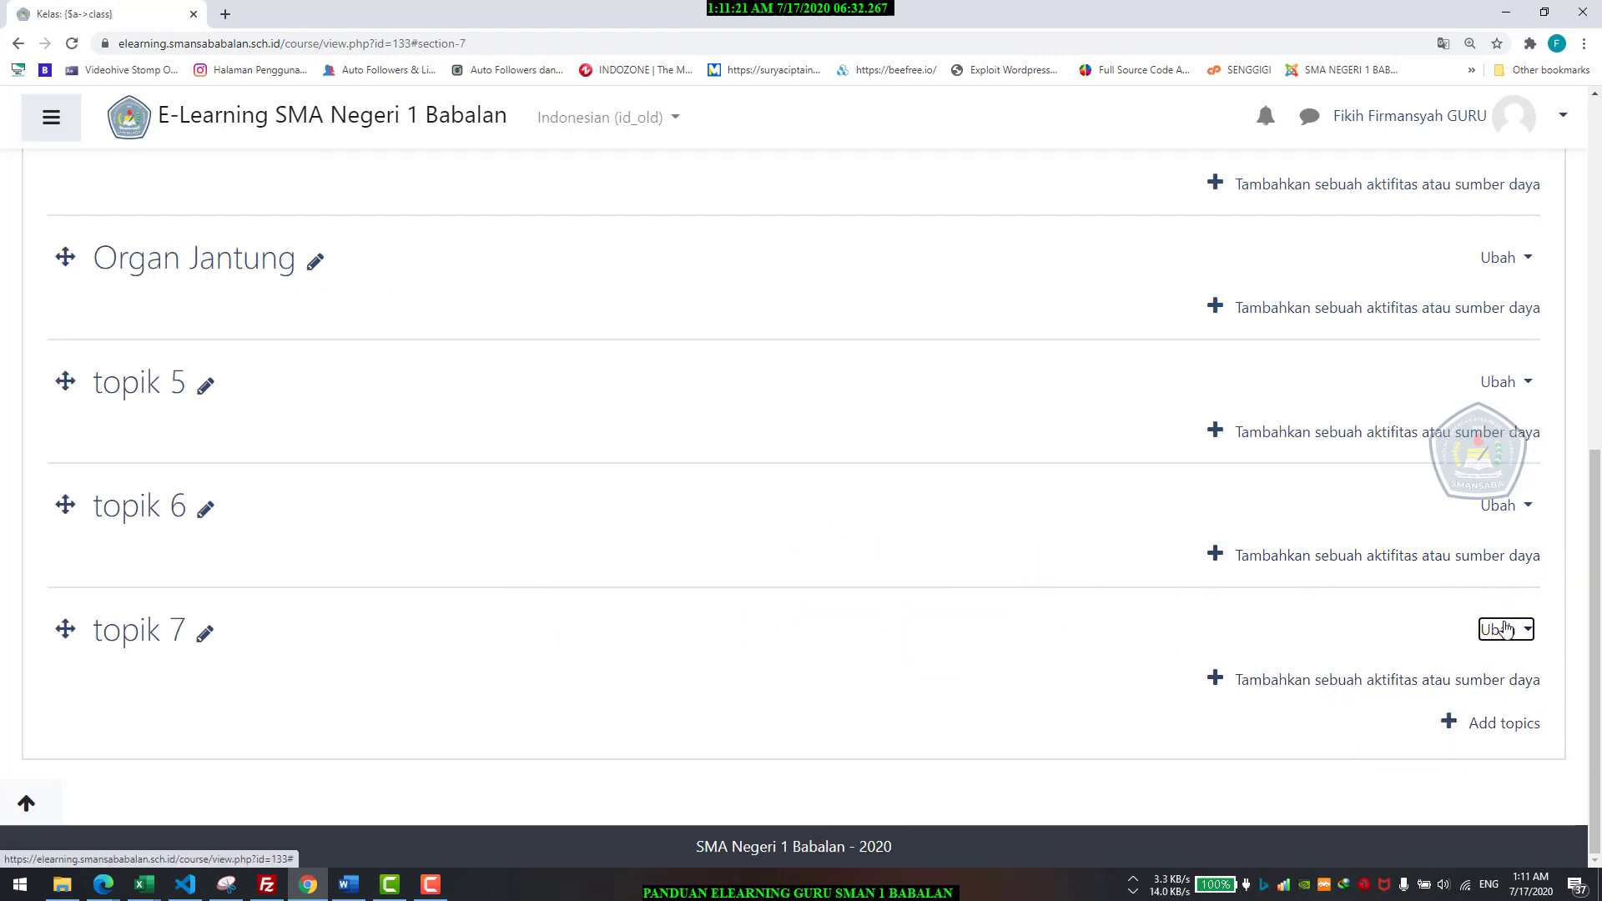
{"action": "left_click", "coordinate": [1503, 633]}
{"action": "left_click", "coordinate": [1470, 723]}
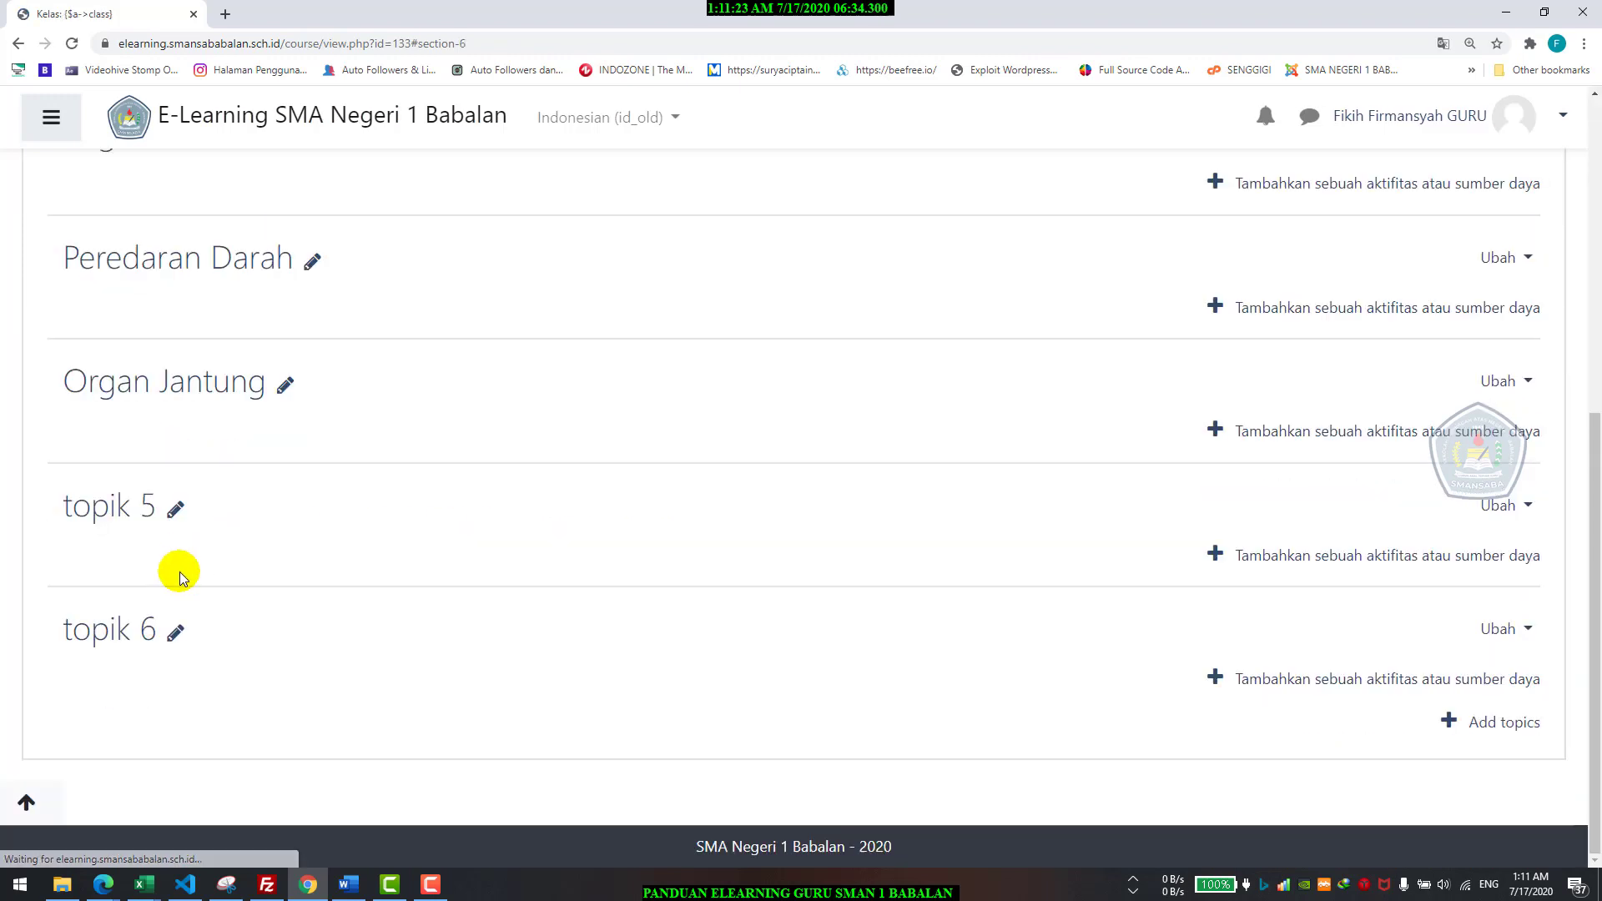
{"action": "left_click", "coordinate": [1503, 630]}
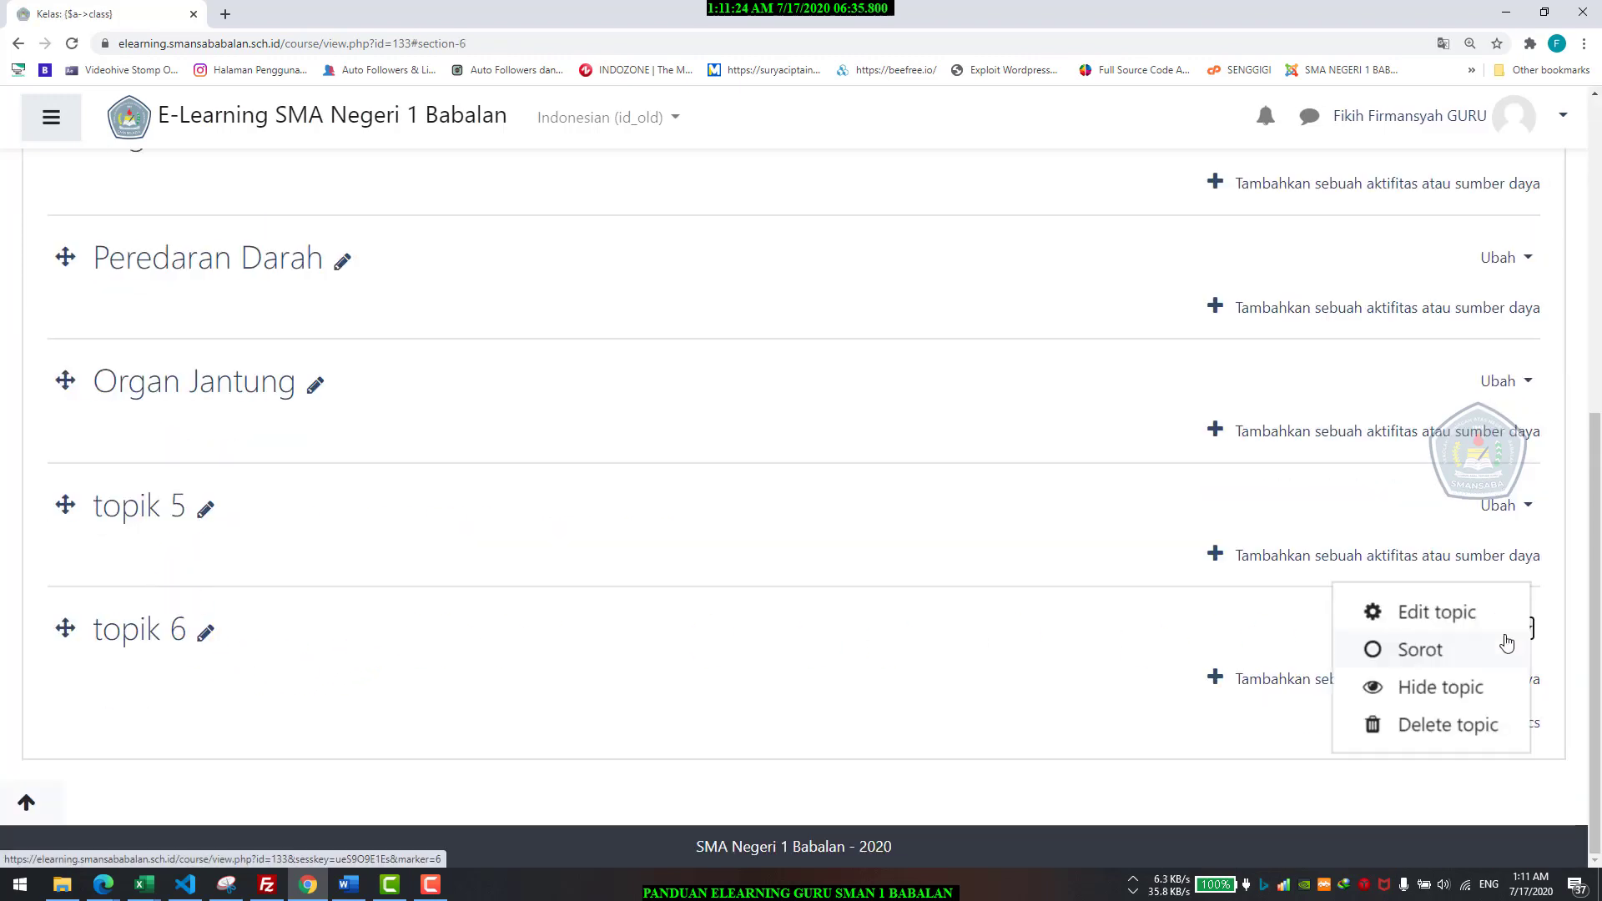
{"action": "left_click", "coordinate": [1449, 725]}
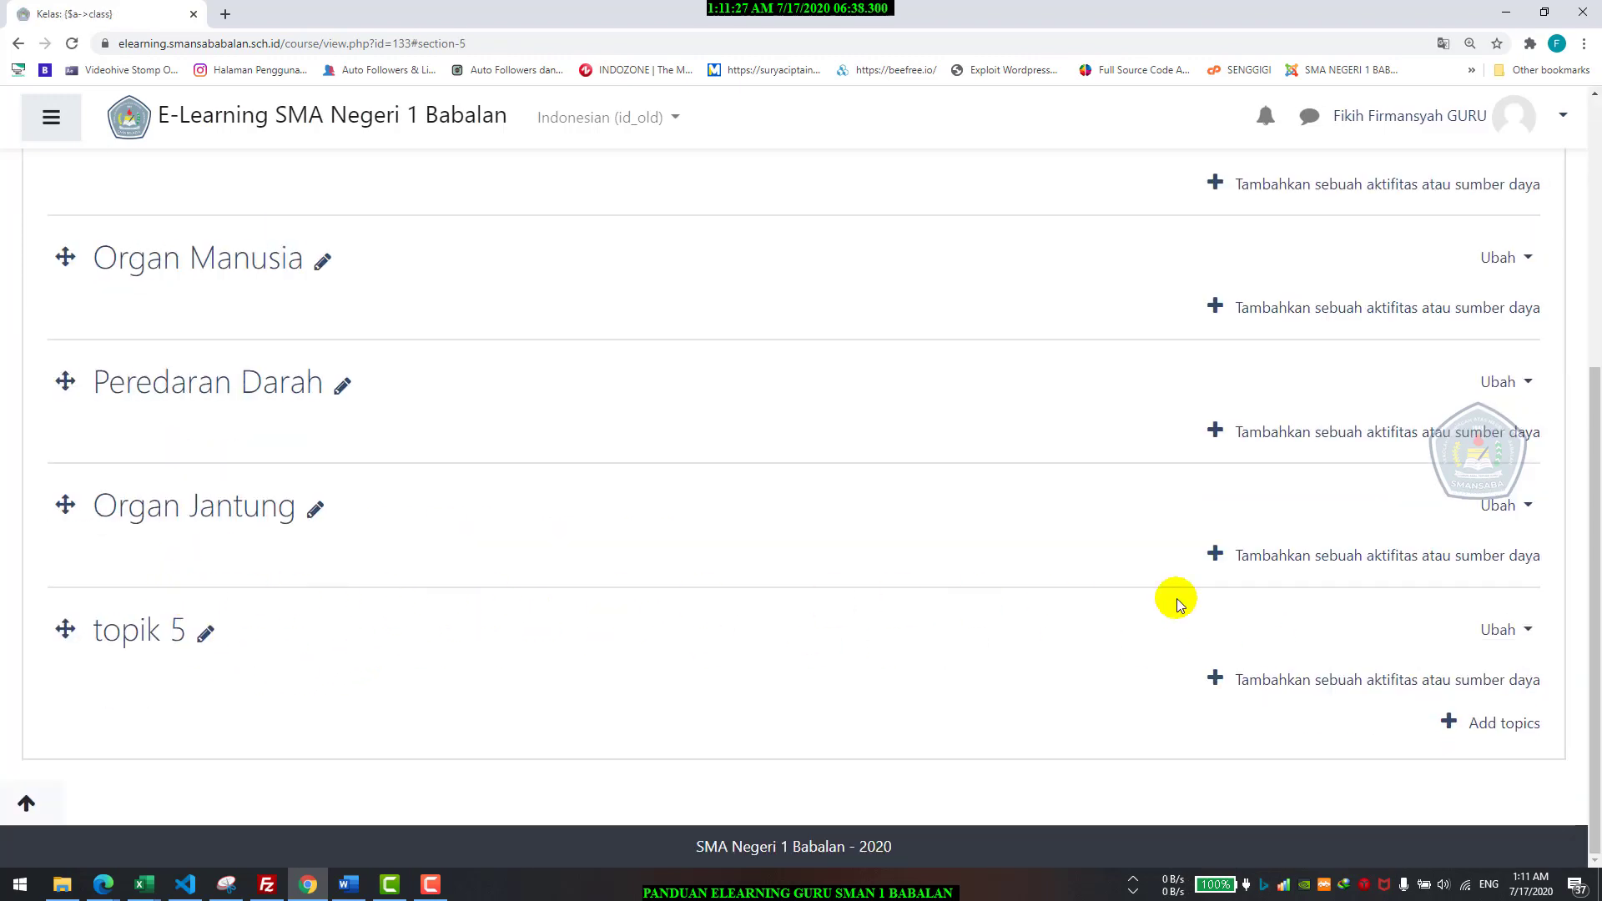
{"action": "left_click", "coordinate": [1507, 631]}
{"action": "left_click", "coordinate": [1450, 723]}
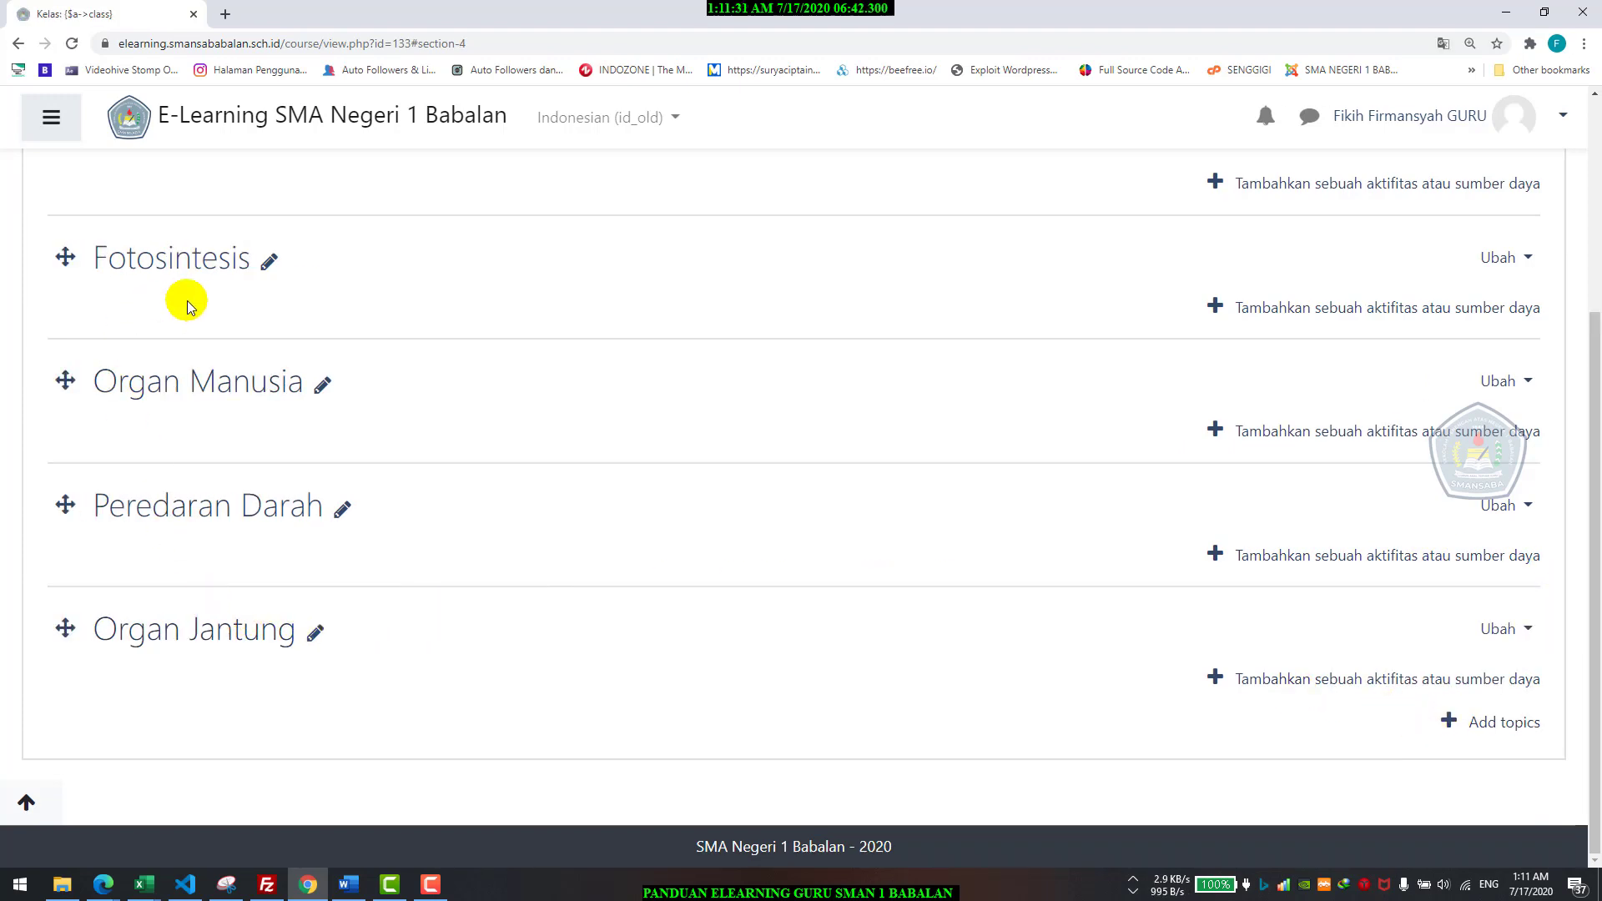
Step: Move the Fotosintesis topic below Organ Jantung so that it is the last topic in the course
{"action": "scroll", "coordinate": [521, 630], "scroll_direction": "up", "scroll_amount": 4}
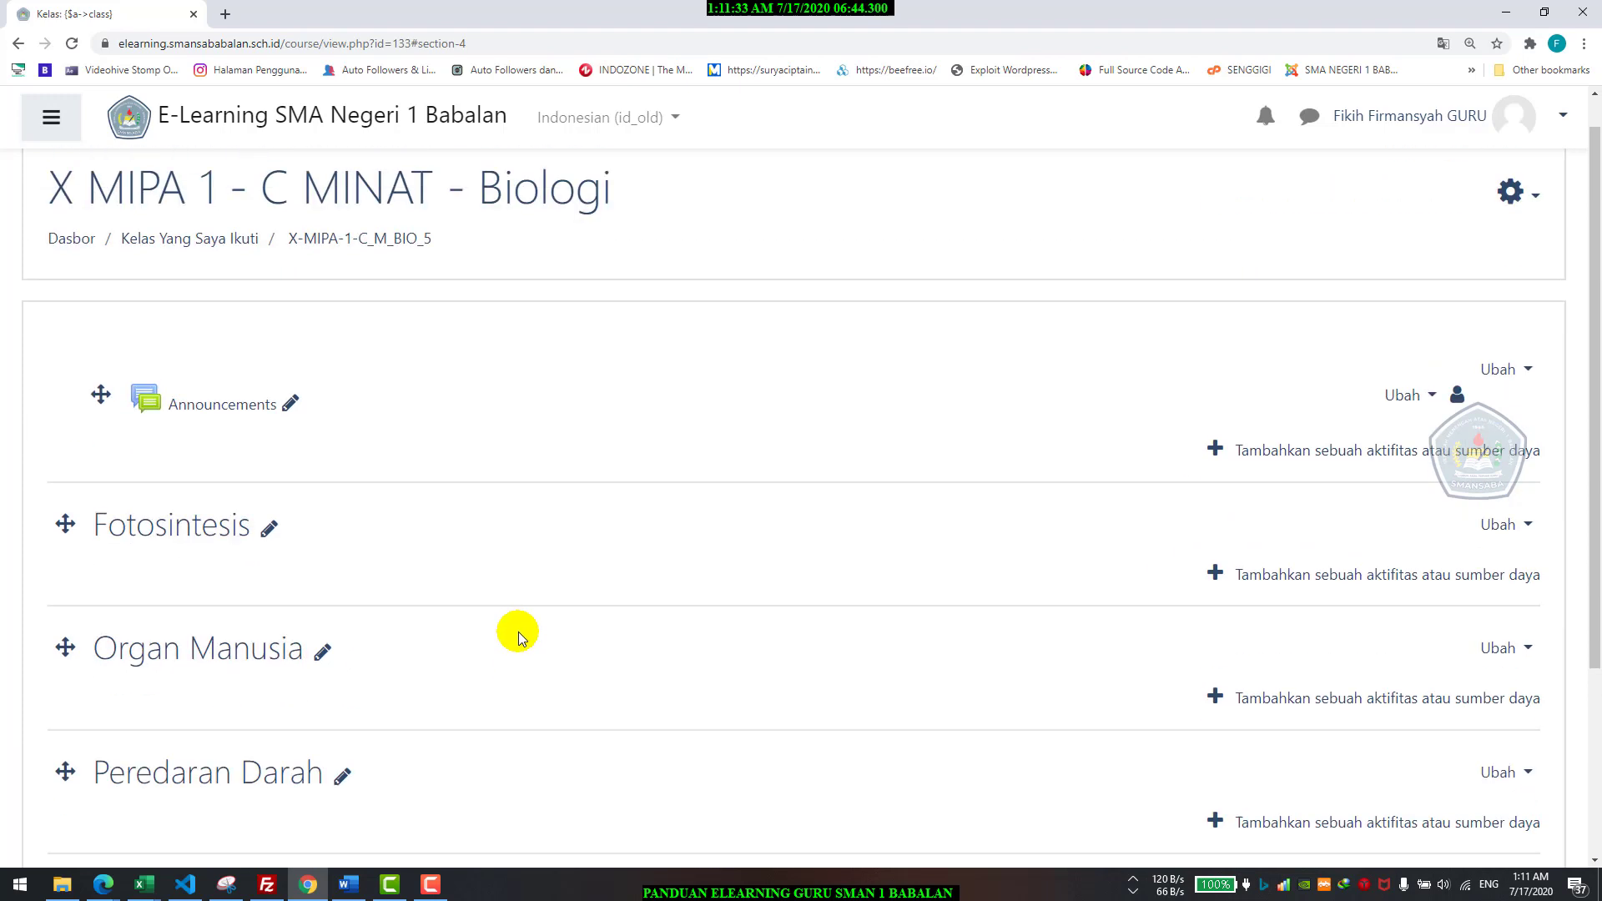
{"action": "scroll", "coordinate": [180, 550], "scroll_direction": "down", "scroll_amount": 4}
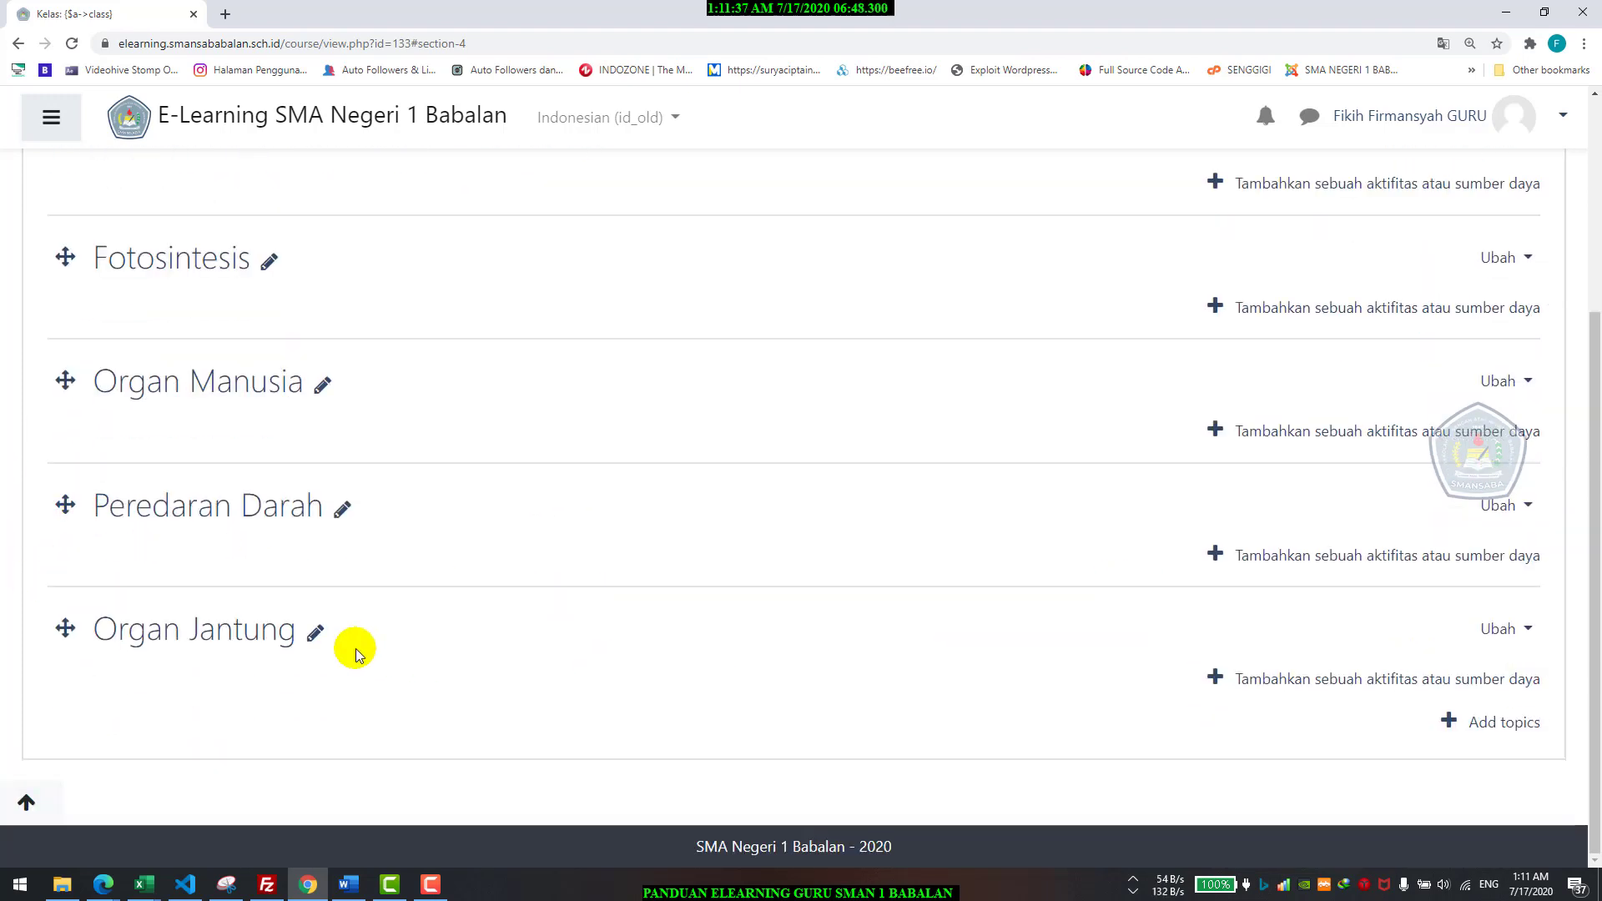
{"action": "scroll", "coordinate": [314, 430], "scroll_direction": "up", "scroll_amount": 2}
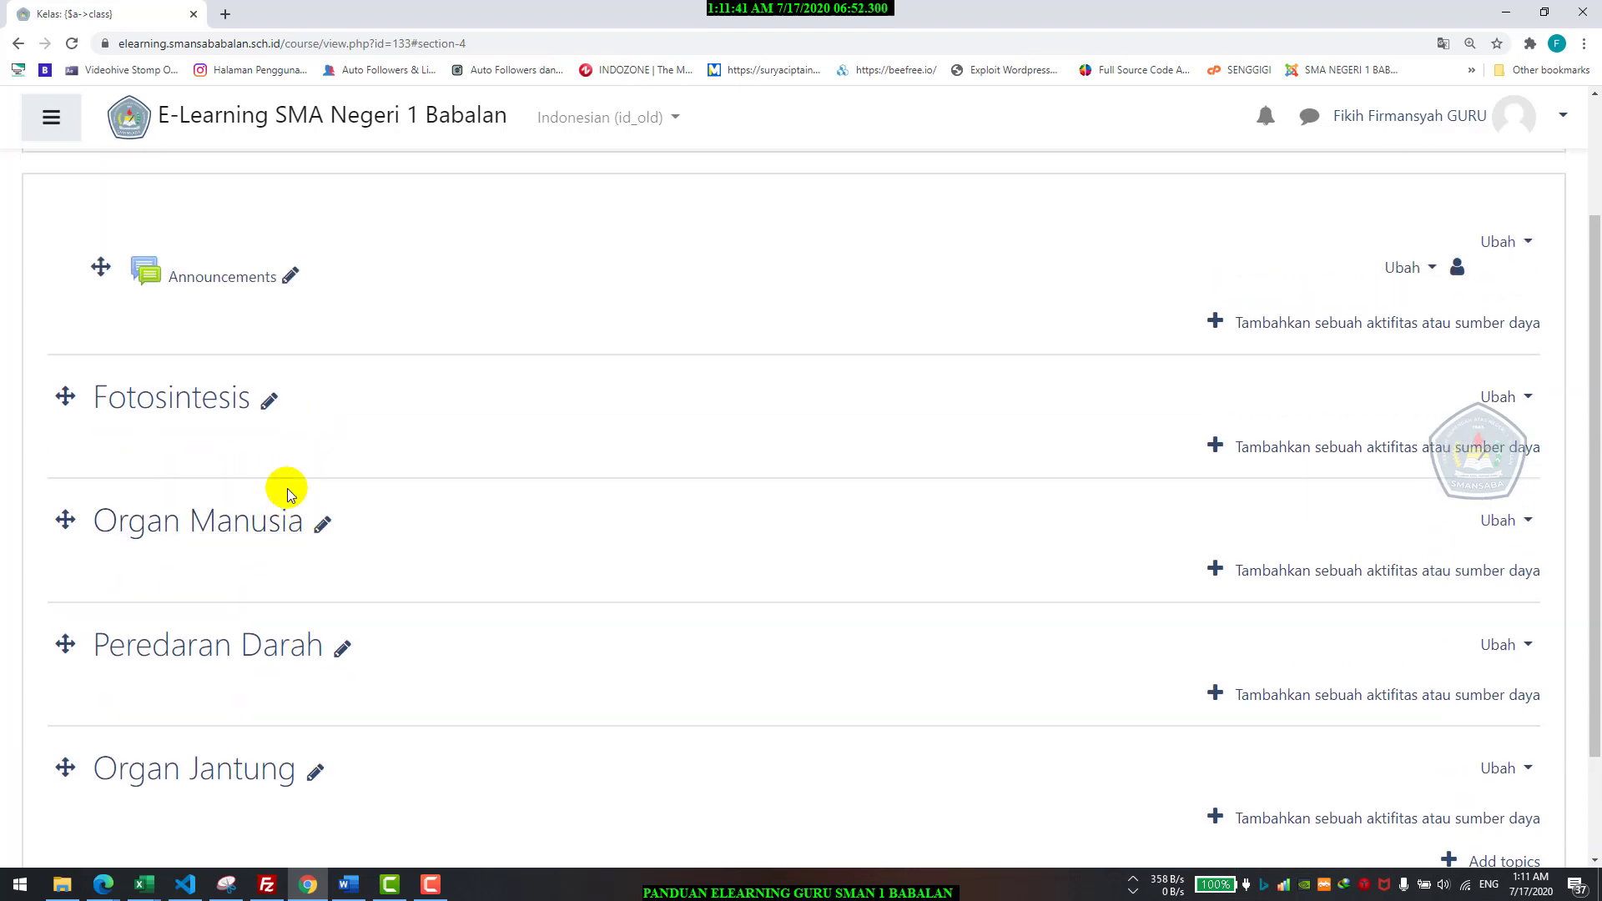
{"action": "scroll", "coordinate": [20, 424], "scroll_direction": "down", "scroll_amount": 2}
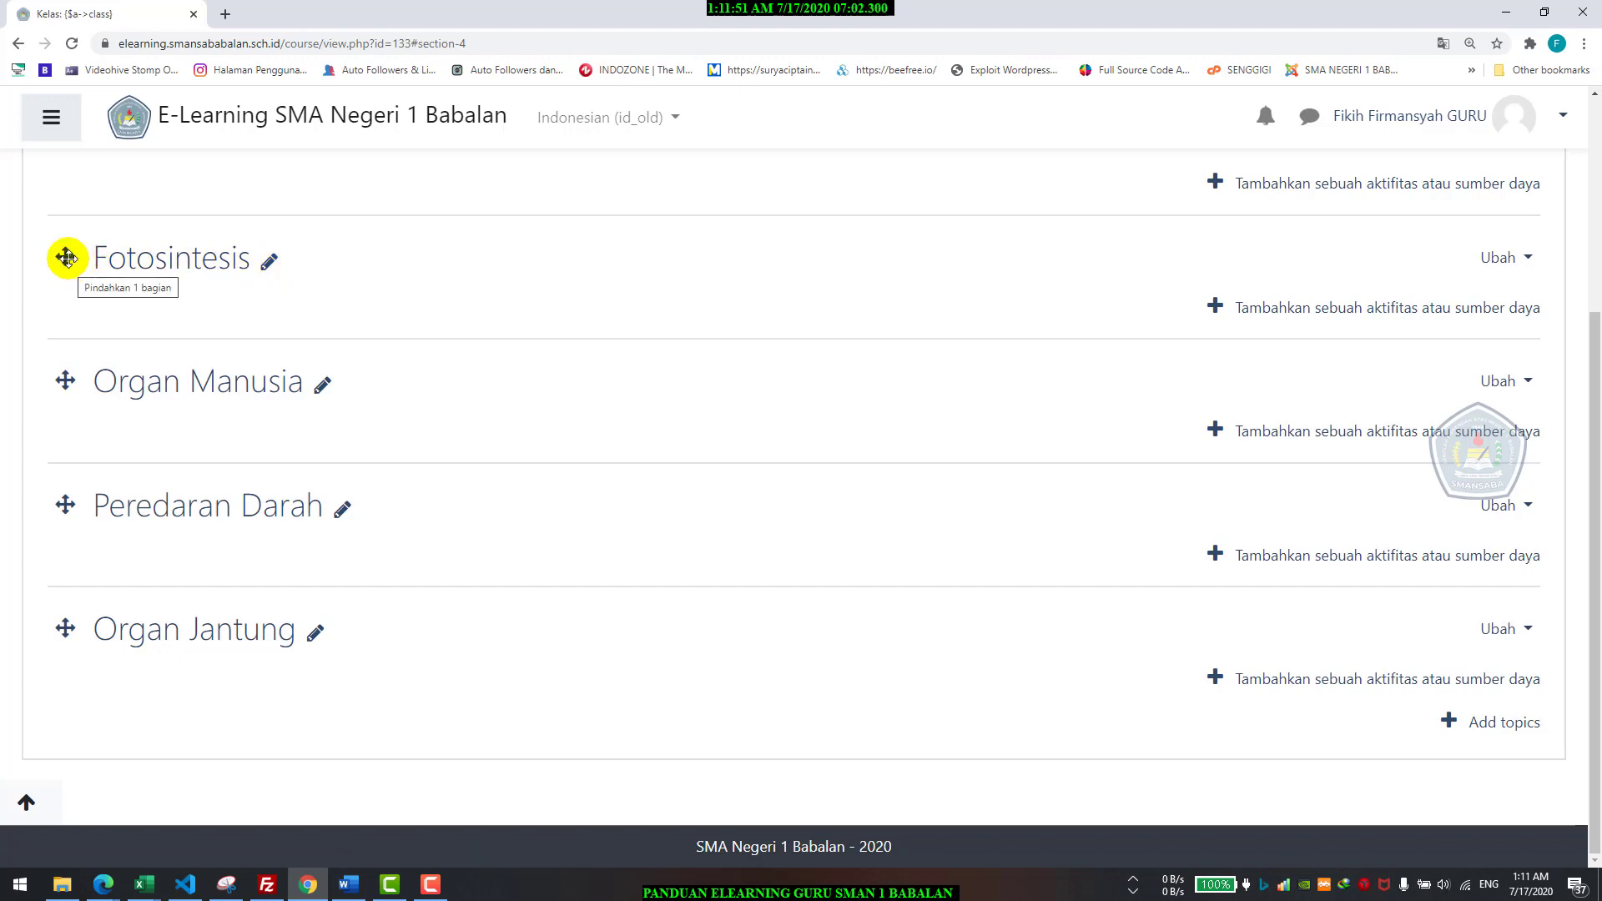
{"action": "mouse_move", "coordinate": [66, 257]}
{"action": "left_mouse_down"}
{"action": "mouse_move", "coordinate": [73, 336]}
{"action": "mouse_move", "coordinate": [58, 261]}
{"action": "left_mouse_up"}
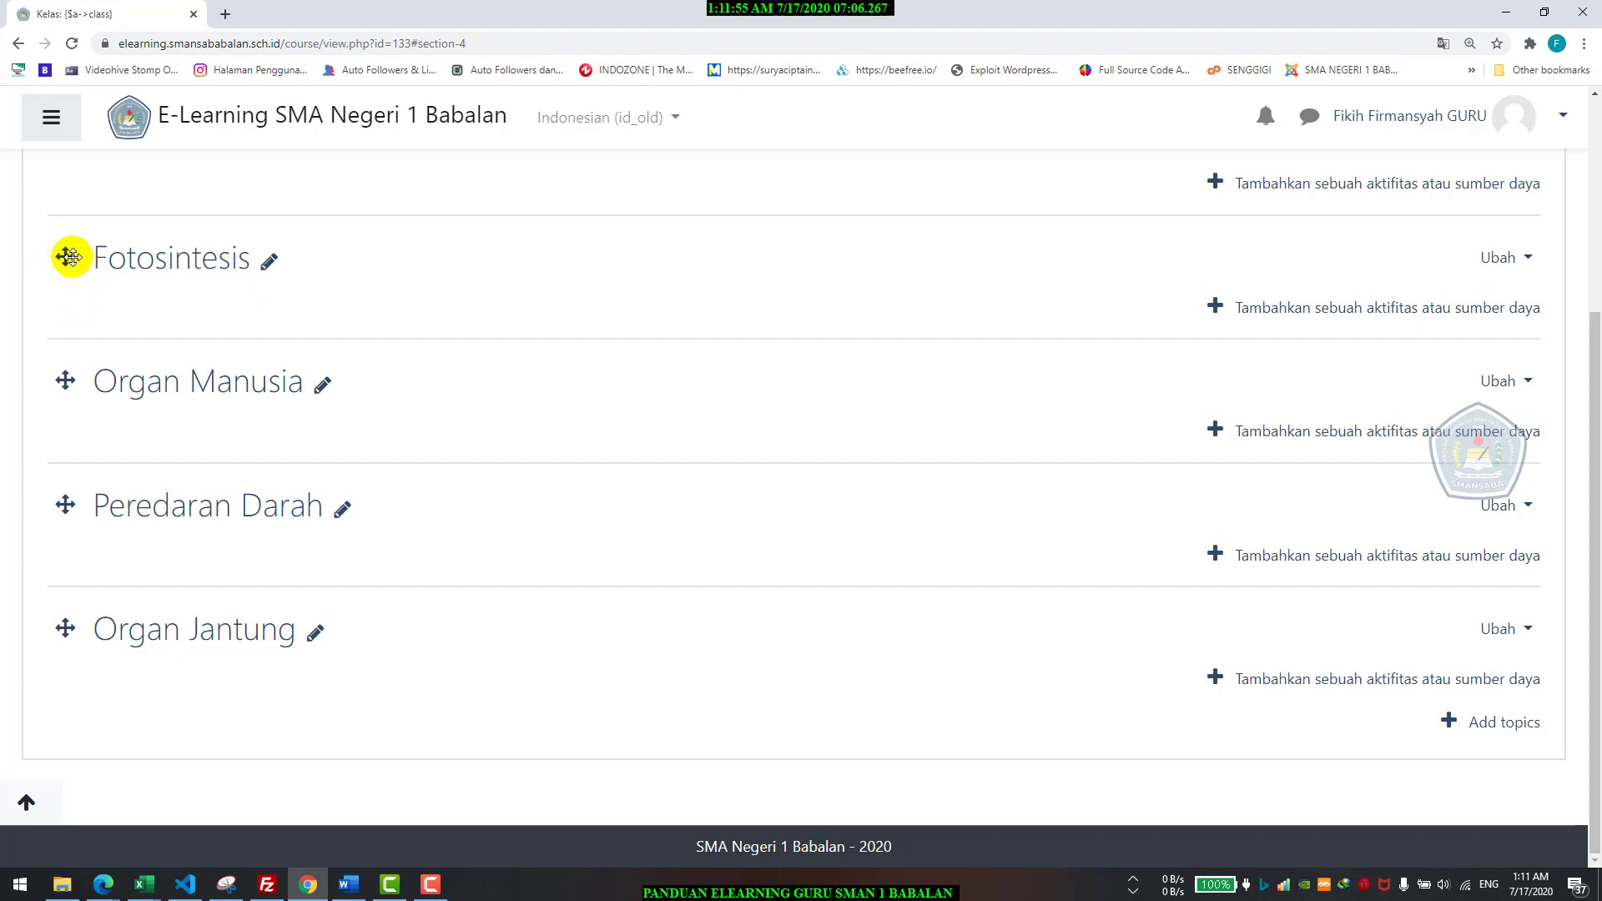
{"action": "left_click_drag", "start_coordinate": [67, 255], "coordinate": [87, 623]}
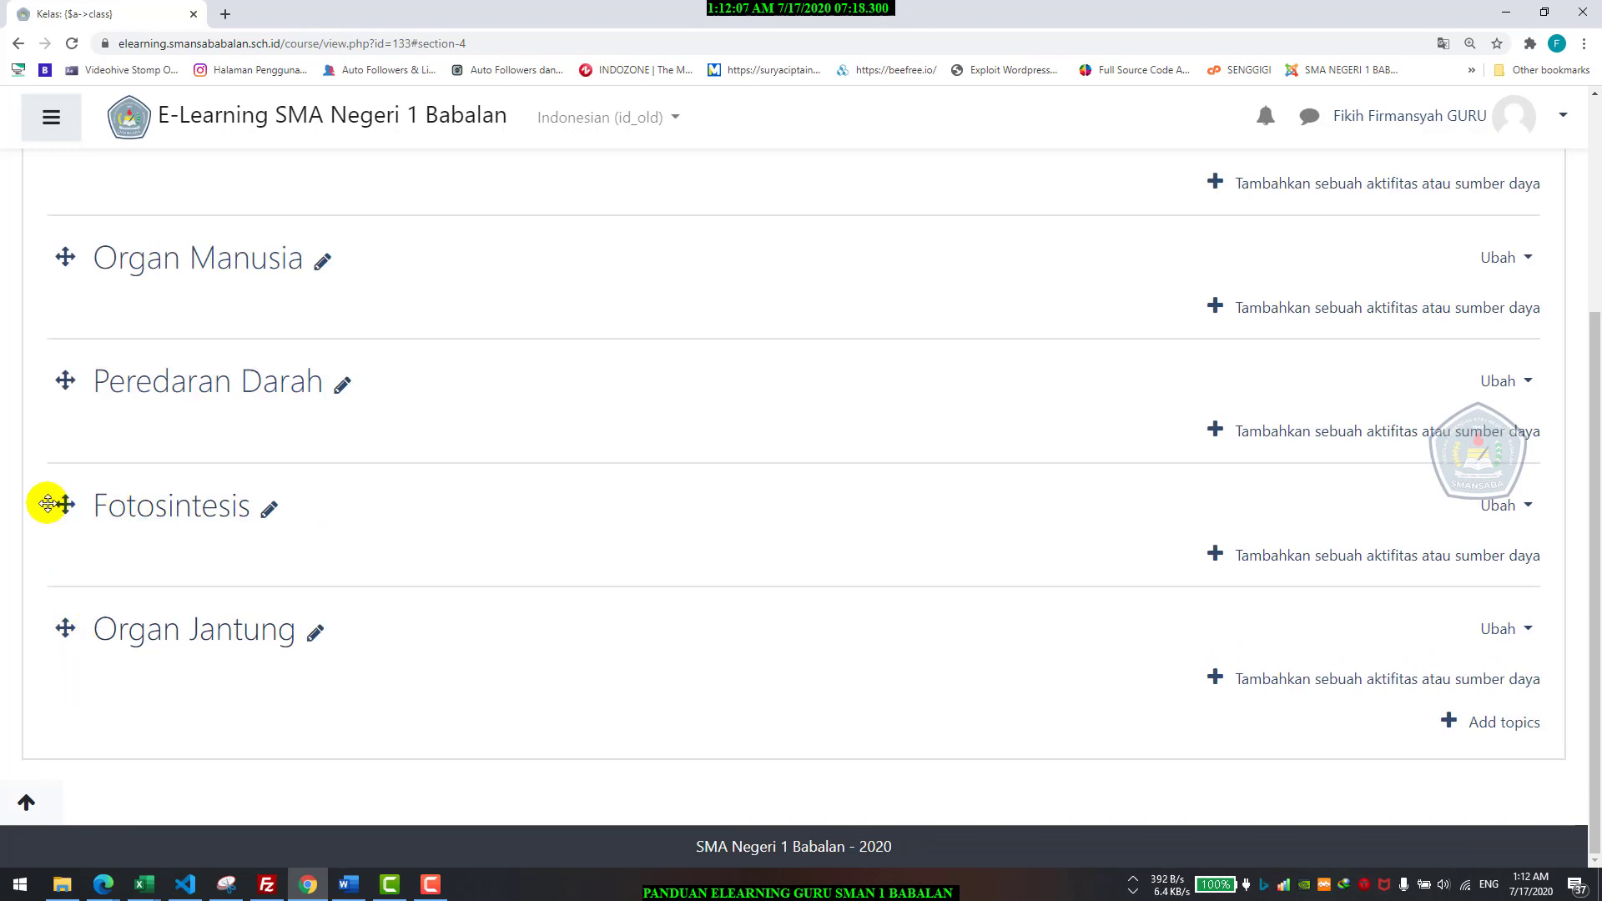
{"action": "left_click_drag", "start_coordinate": [67, 506], "coordinate": [73, 594]}
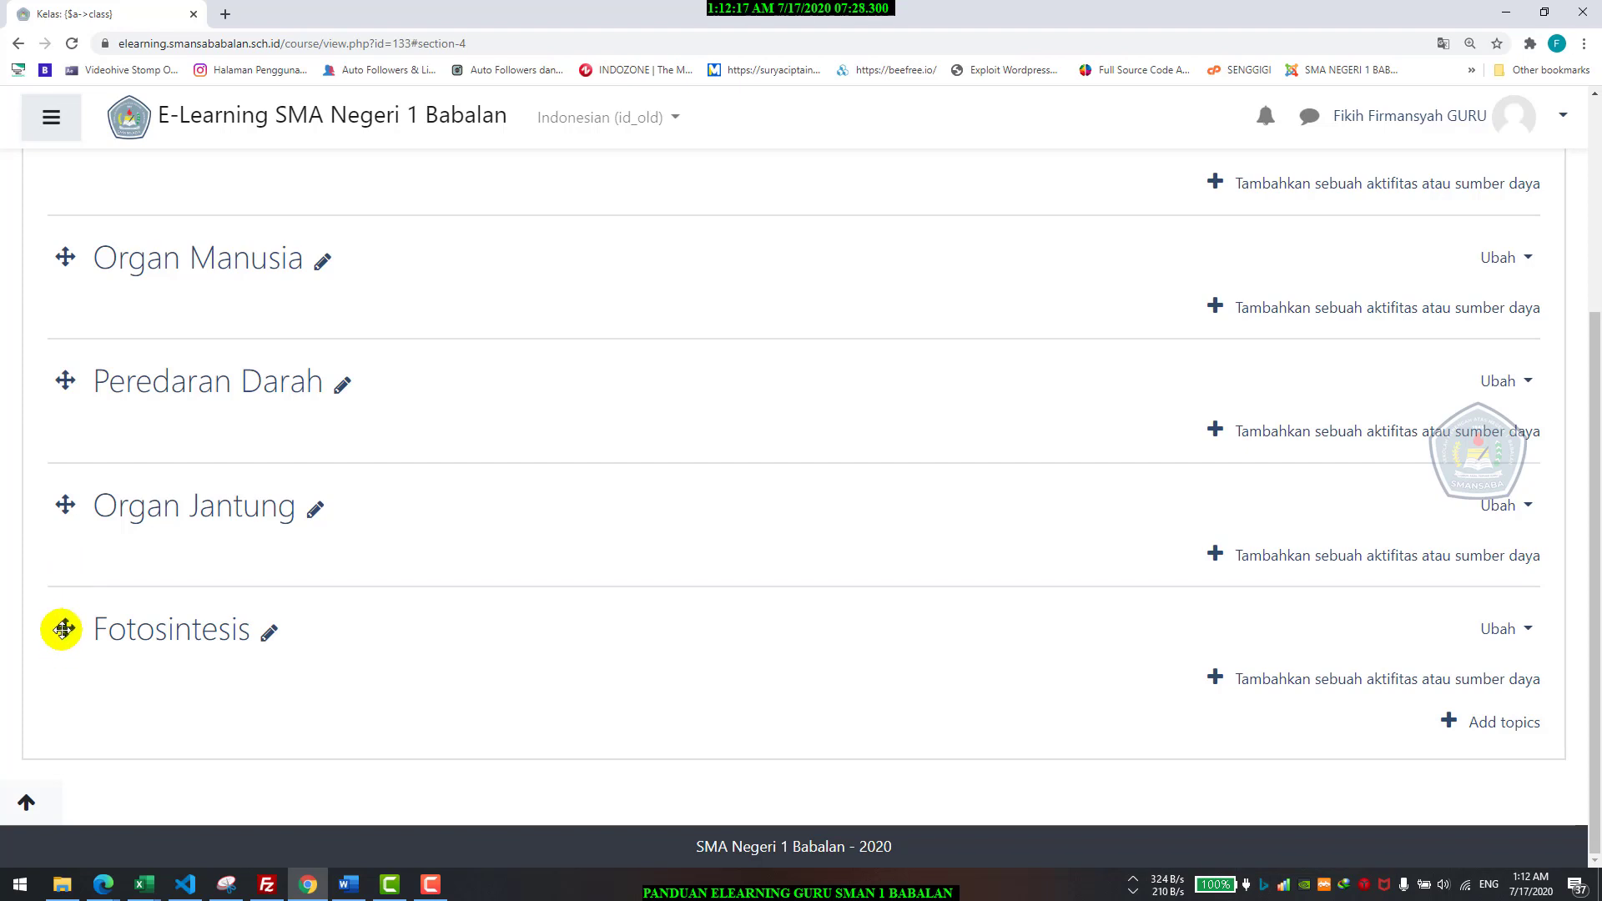
Step: Reorder the course topics to Fotosintesis, Organ Manusia, Organ Jantung and Peredaran Darah
{"action": "left_click_drag", "start_coordinate": [63, 629], "coordinate": [64, 358]}
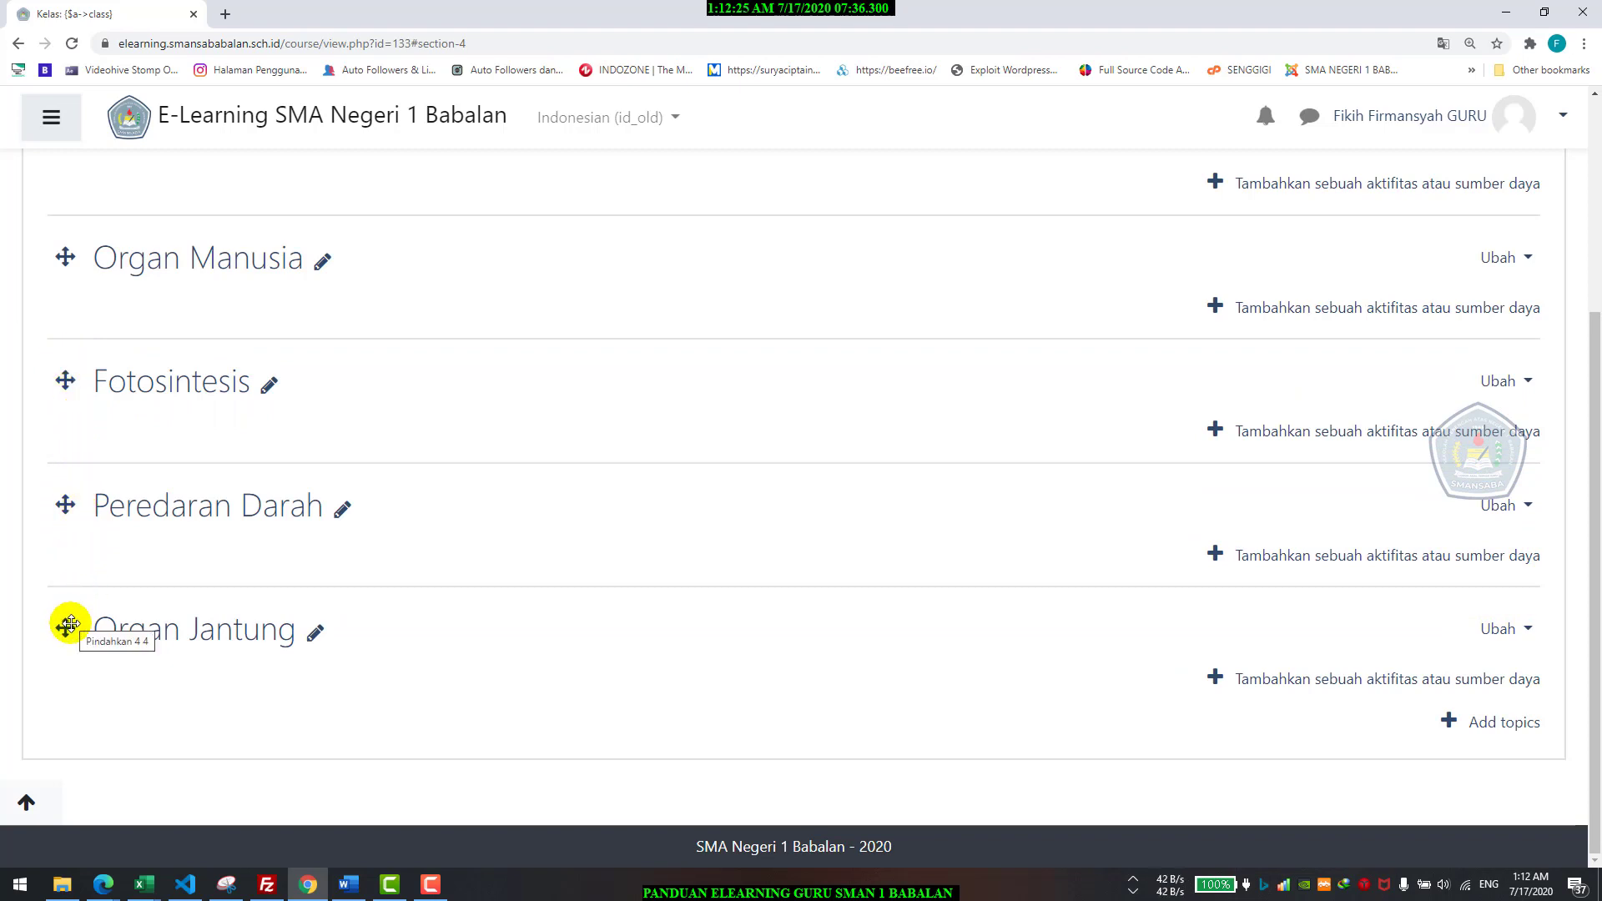
{"action": "left_click_drag", "start_coordinate": [69, 625], "coordinate": [86, 279]}
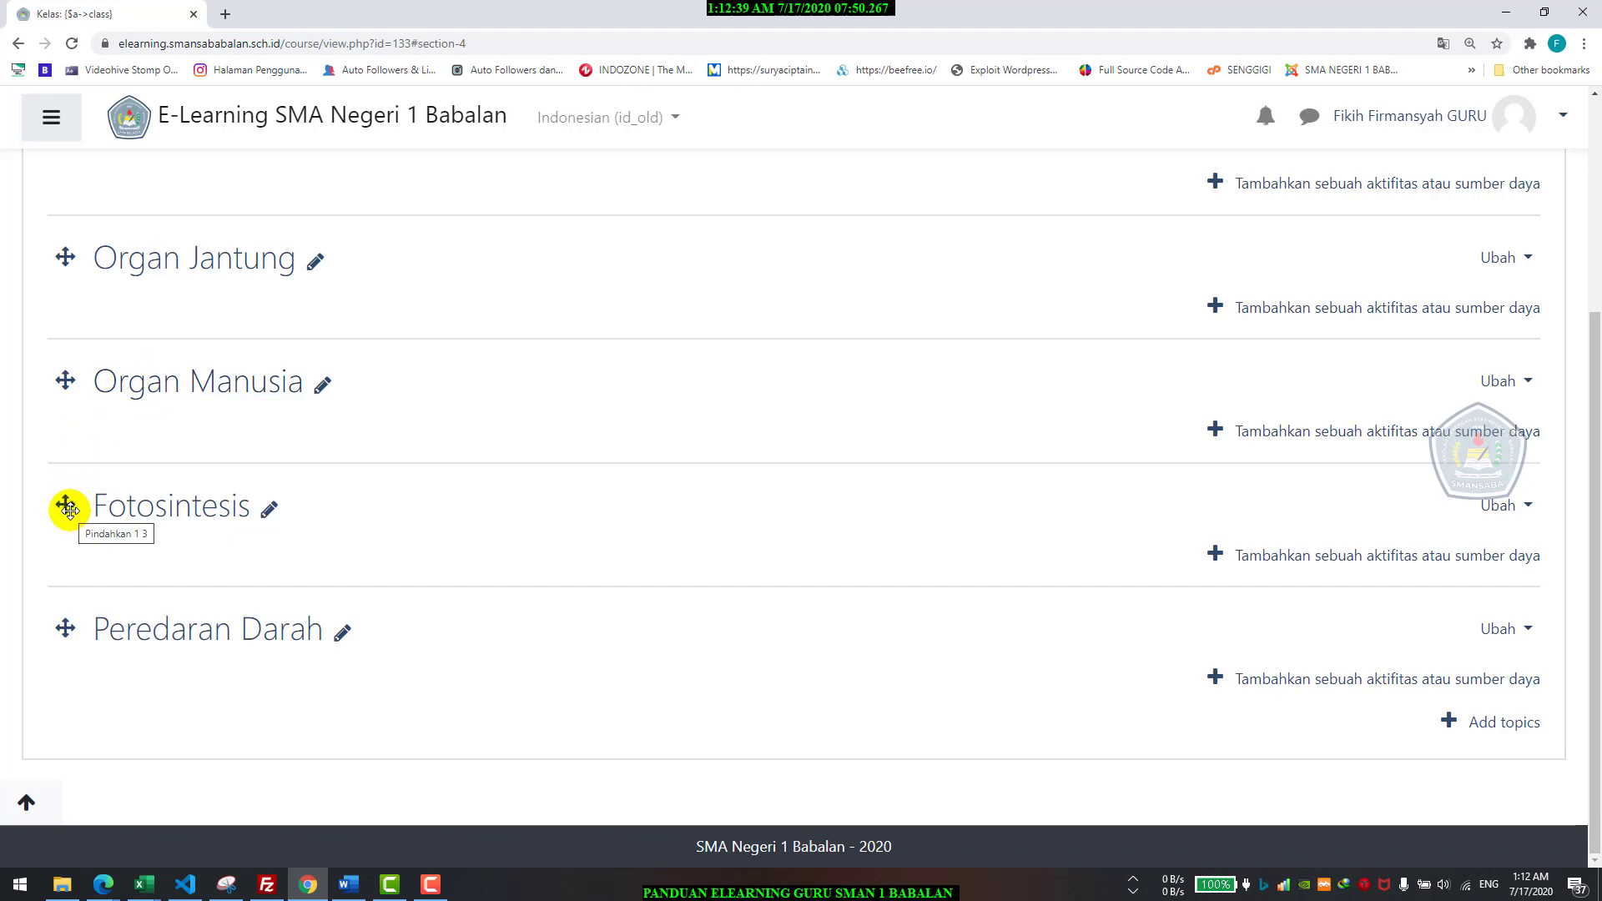
{"action": "left_click_drag", "start_coordinate": [68, 510], "coordinate": [75, 251]}
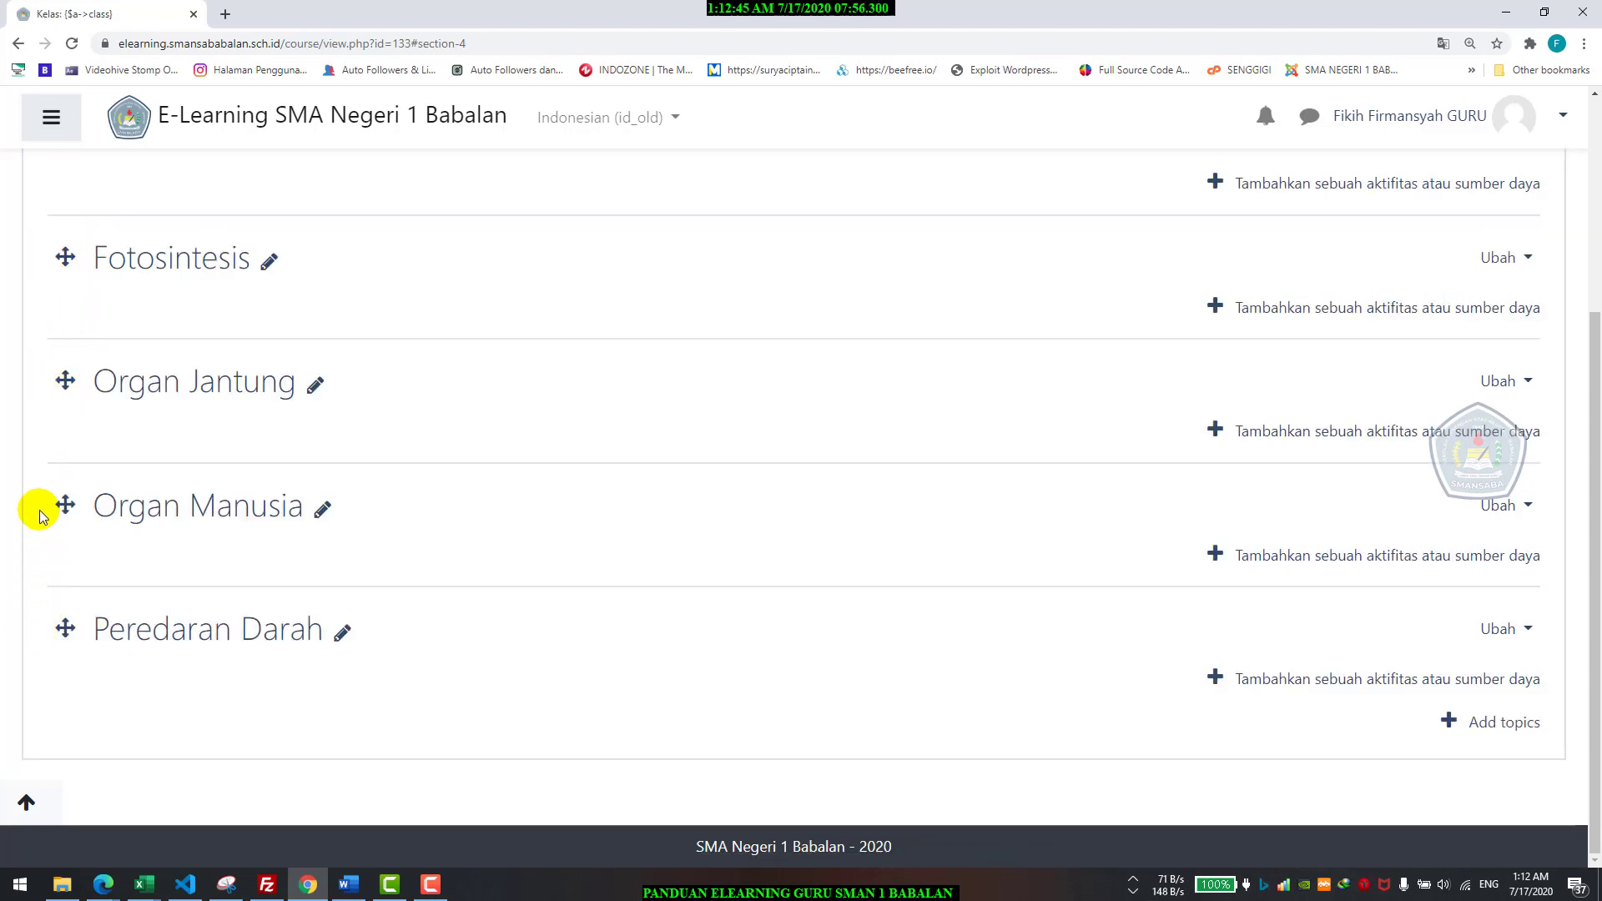
{"action": "left_click_drag", "start_coordinate": [50, 500], "coordinate": [64, 393]}
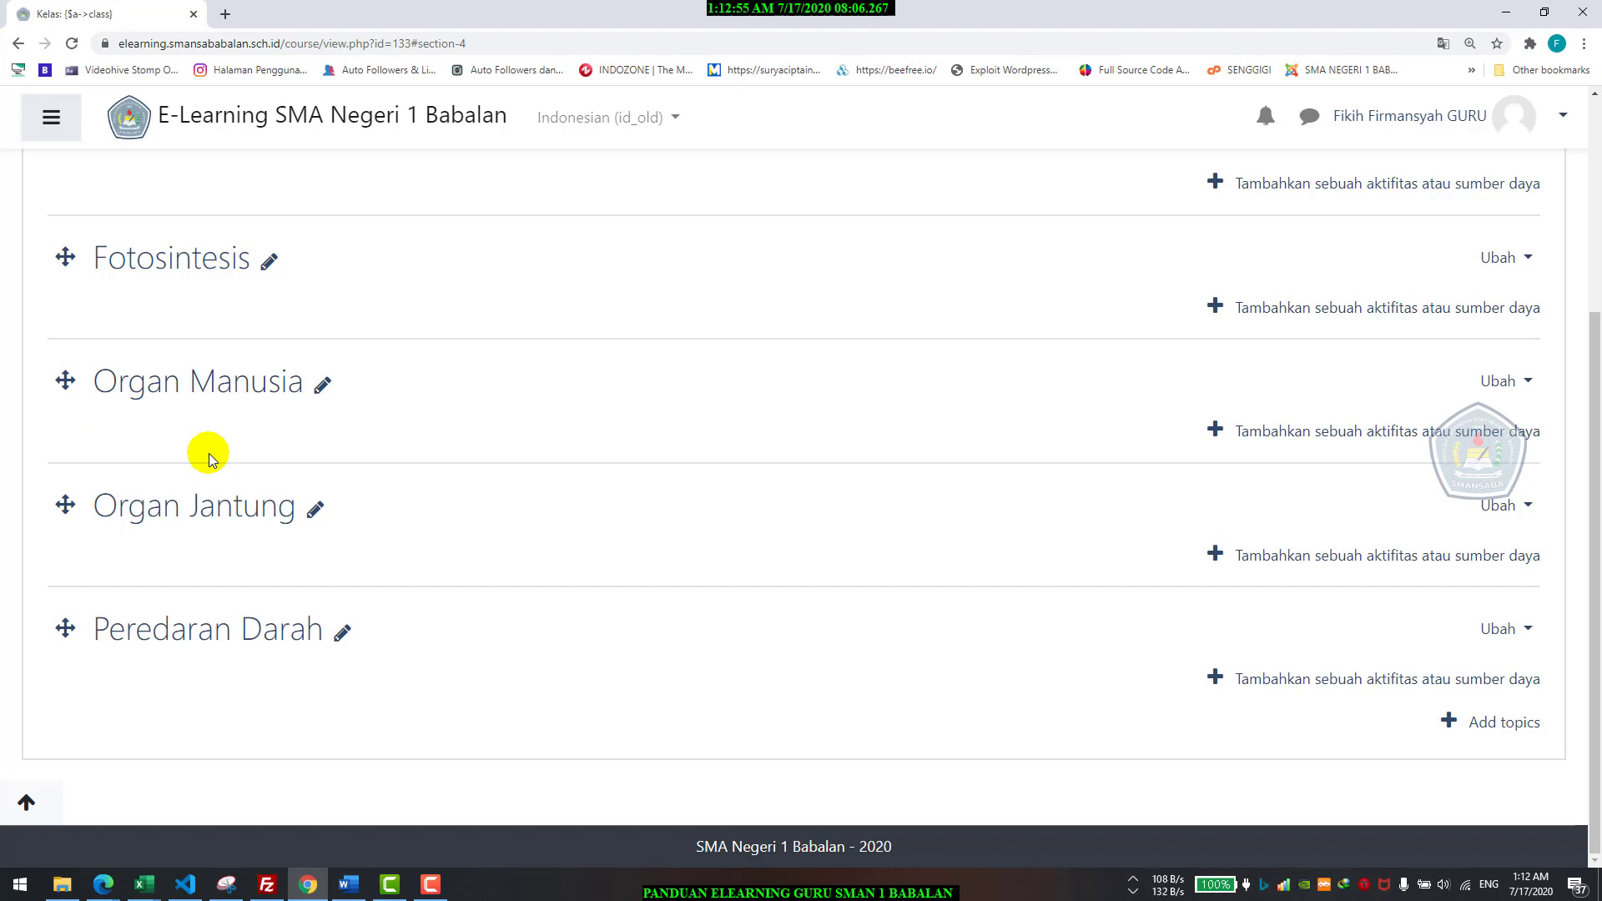
Step: Review the order of the course's sections from Announcements down to Peredaran Darah
{"action": "scroll", "coordinate": [209, 453], "scroll_direction": "up", "scroll_amount": 2}
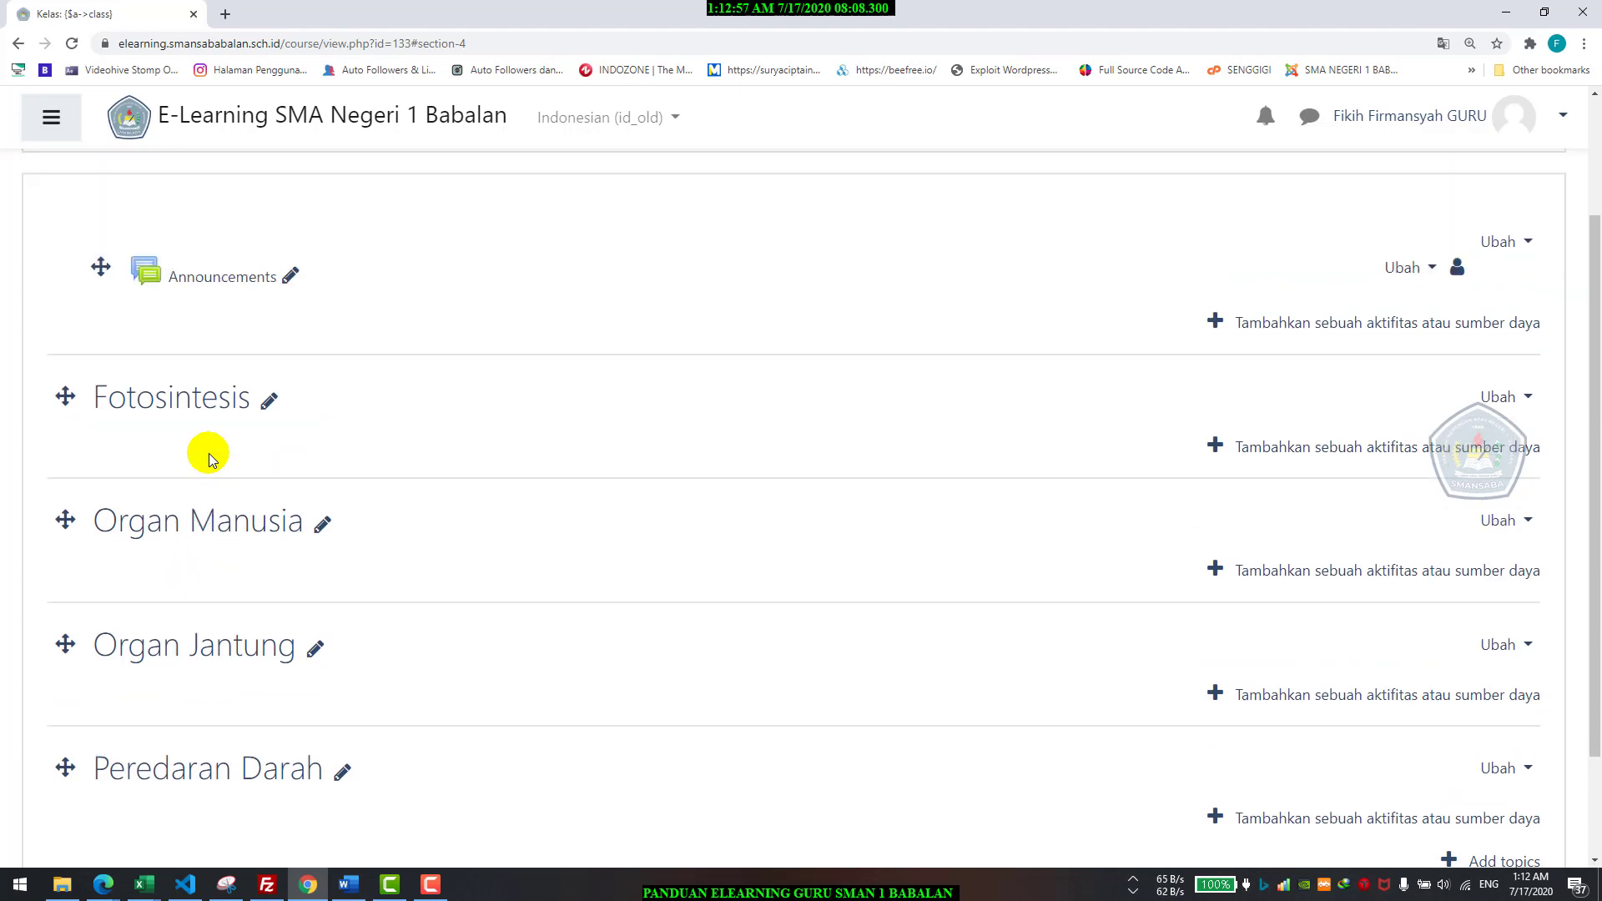
{"action": "scroll", "coordinate": [225, 484], "scroll_direction": "down", "scroll_amount": 2}
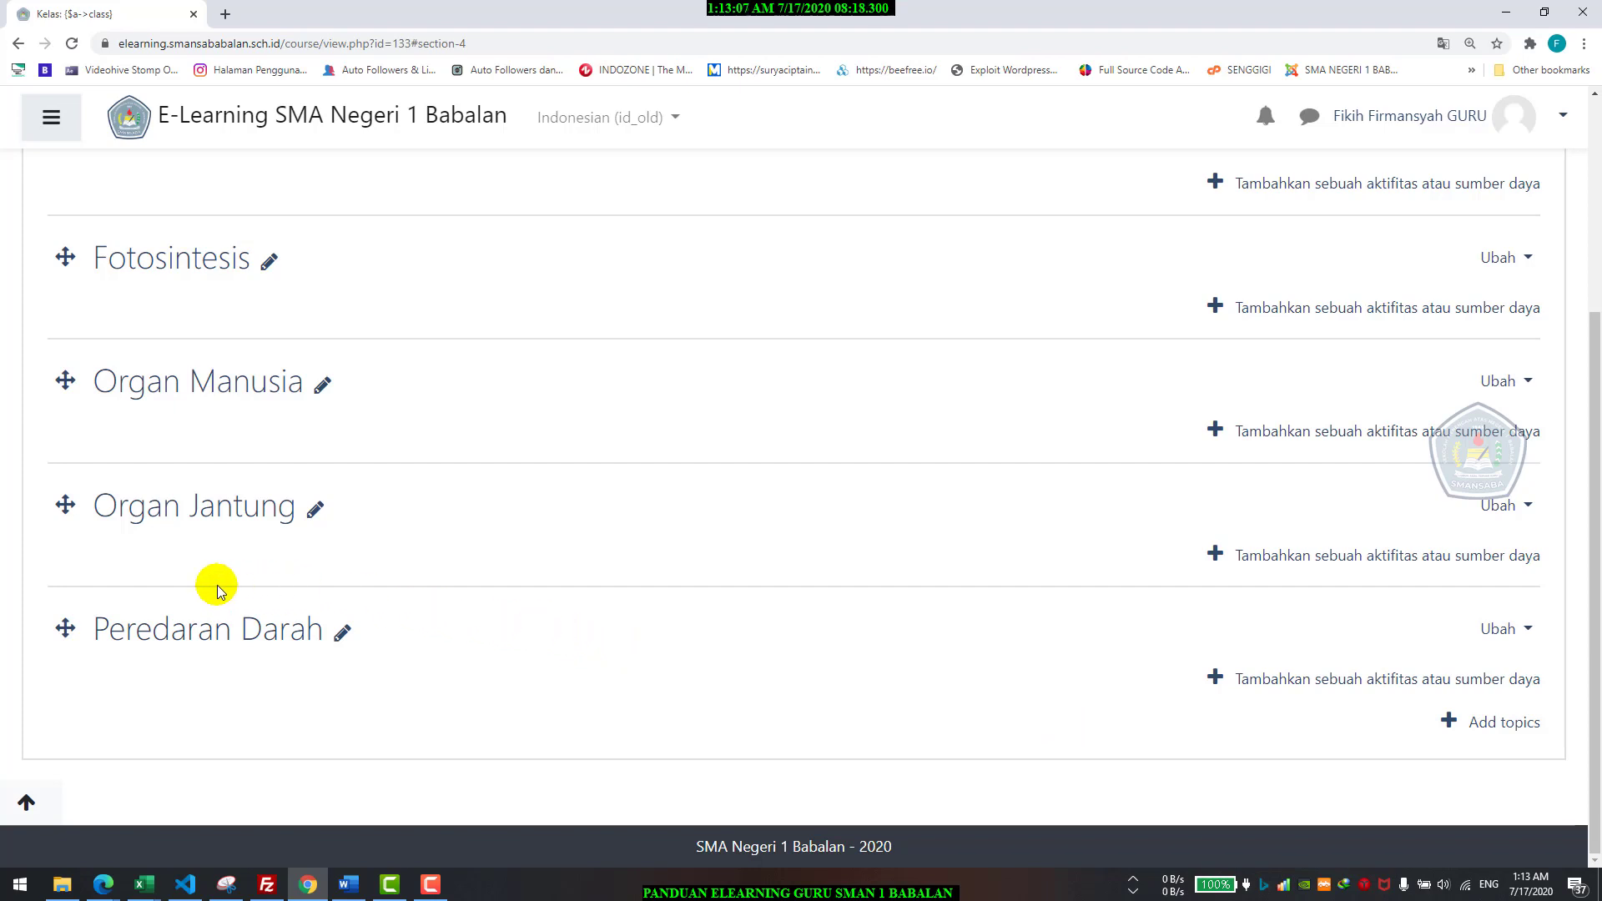
{"action": "scroll", "coordinate": [217, 588], "scroll_direction": "up", "scroll_amount": 2}
{"action": "scroll", "coordinate": [268, 565], "scroll_direction": "up", "scroll_amount": 2}
{"action": "scroll", "coordinate": [293, 565], "scroll_direction": "down", "scroll_amount": 3}
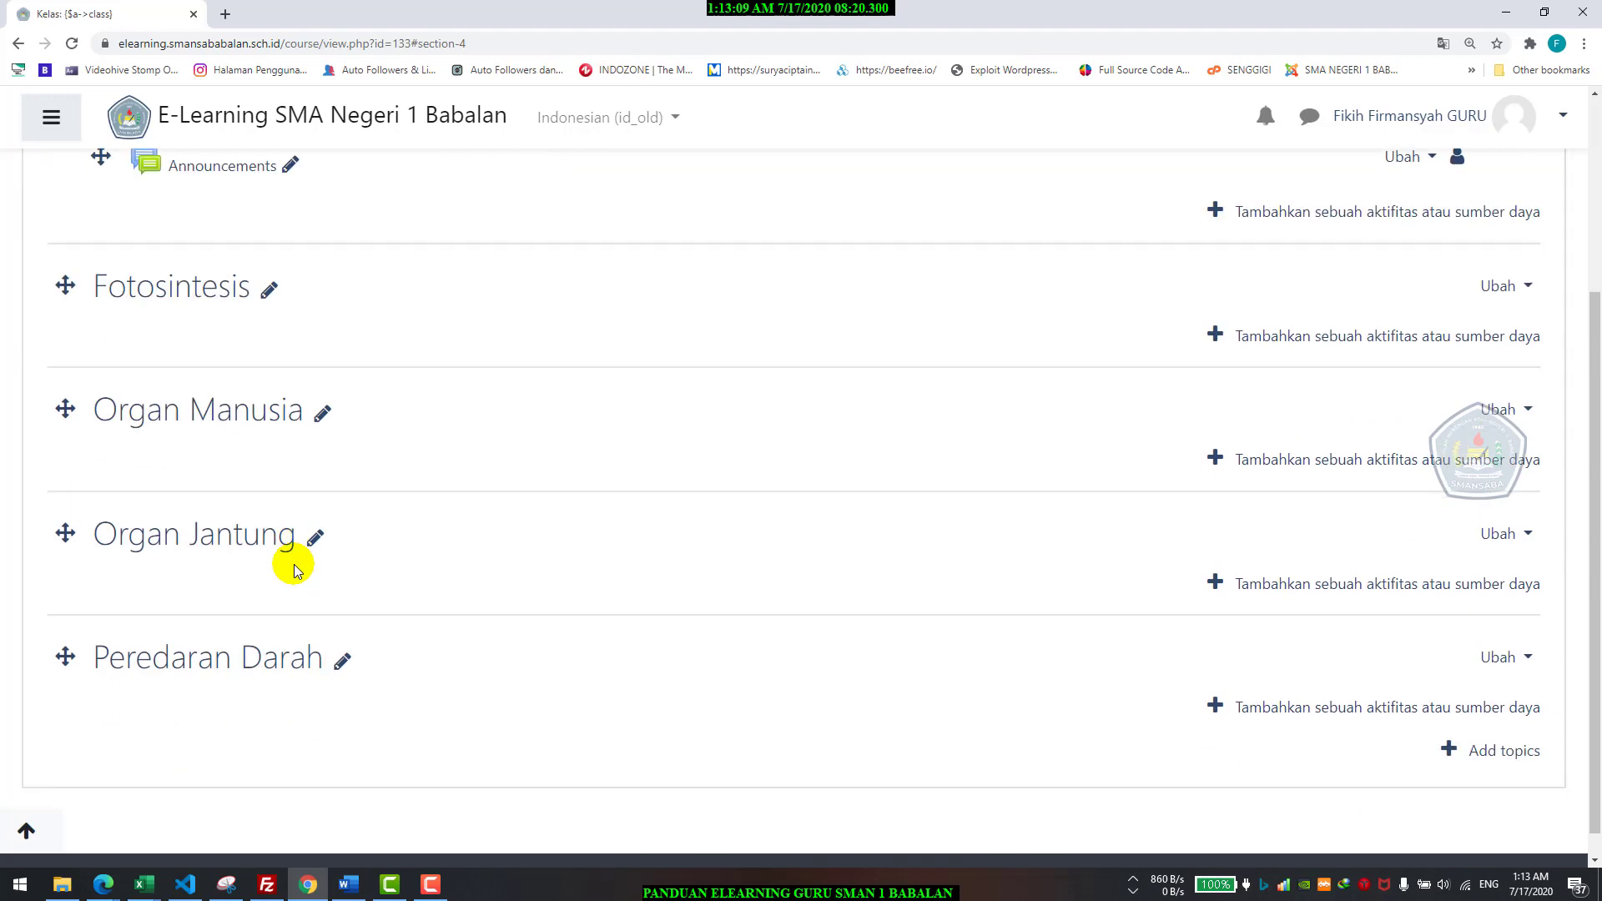
{"action": "scroll", "coordinate": [334, 534], "scroll_direction": "up", "scroll_amount": 2}
{"action": "scroll", "coordinate": [468, 501], "scroll_direction": "down", "scroll_amount": 3}
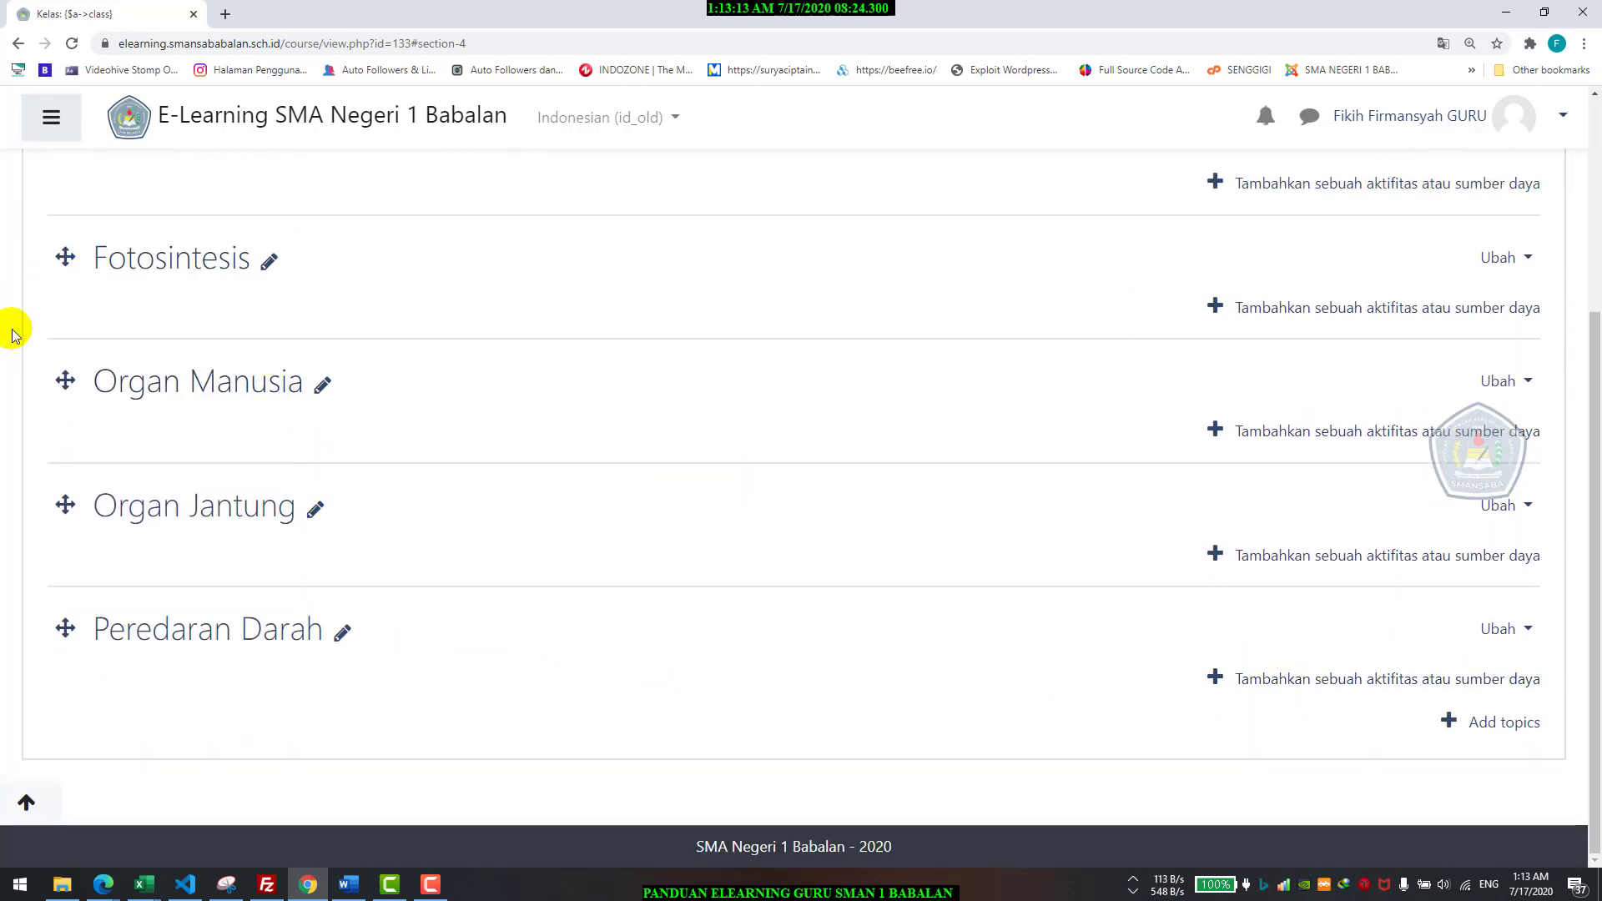
{"action": "scroll", "coordinate": [96, 393], "scroll_direction": "up", "scroll_amount": 2}
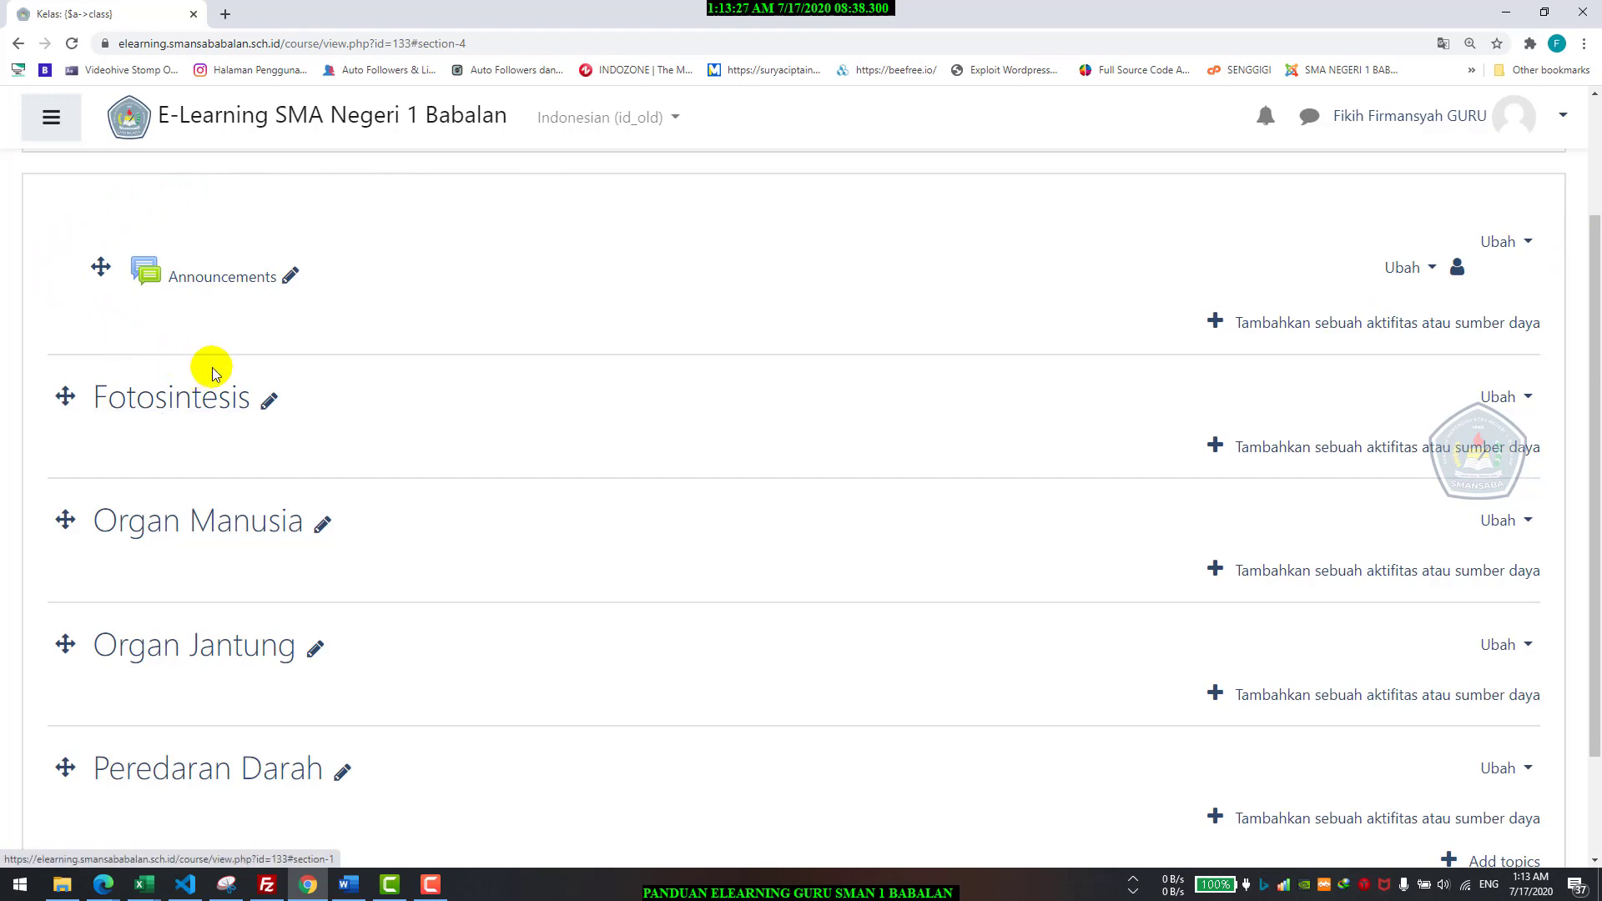
{"action": "scroll", "coordinate": [271, 258], "scroll_direction": "down", "scroll_amount": 2}
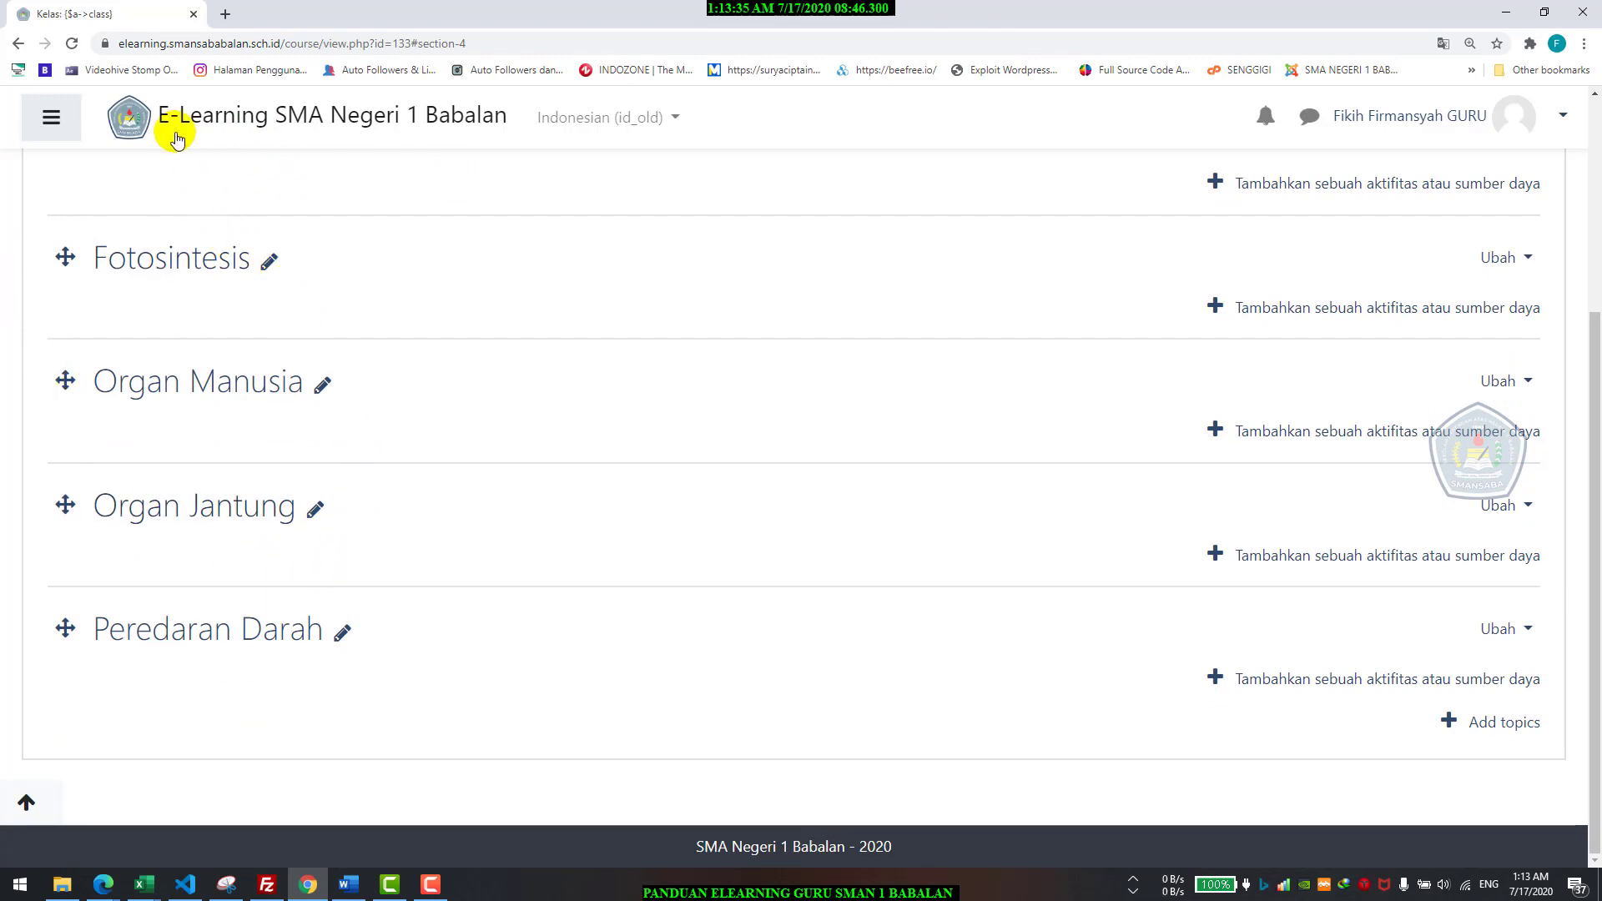
Step: Turn off editing mode for the X MIPA 1 - C MINAT - Biologi course
{"action": "scroll", "coordinate": [1344, 303], "scroll_direction": "up", "scroll_amount": 4}
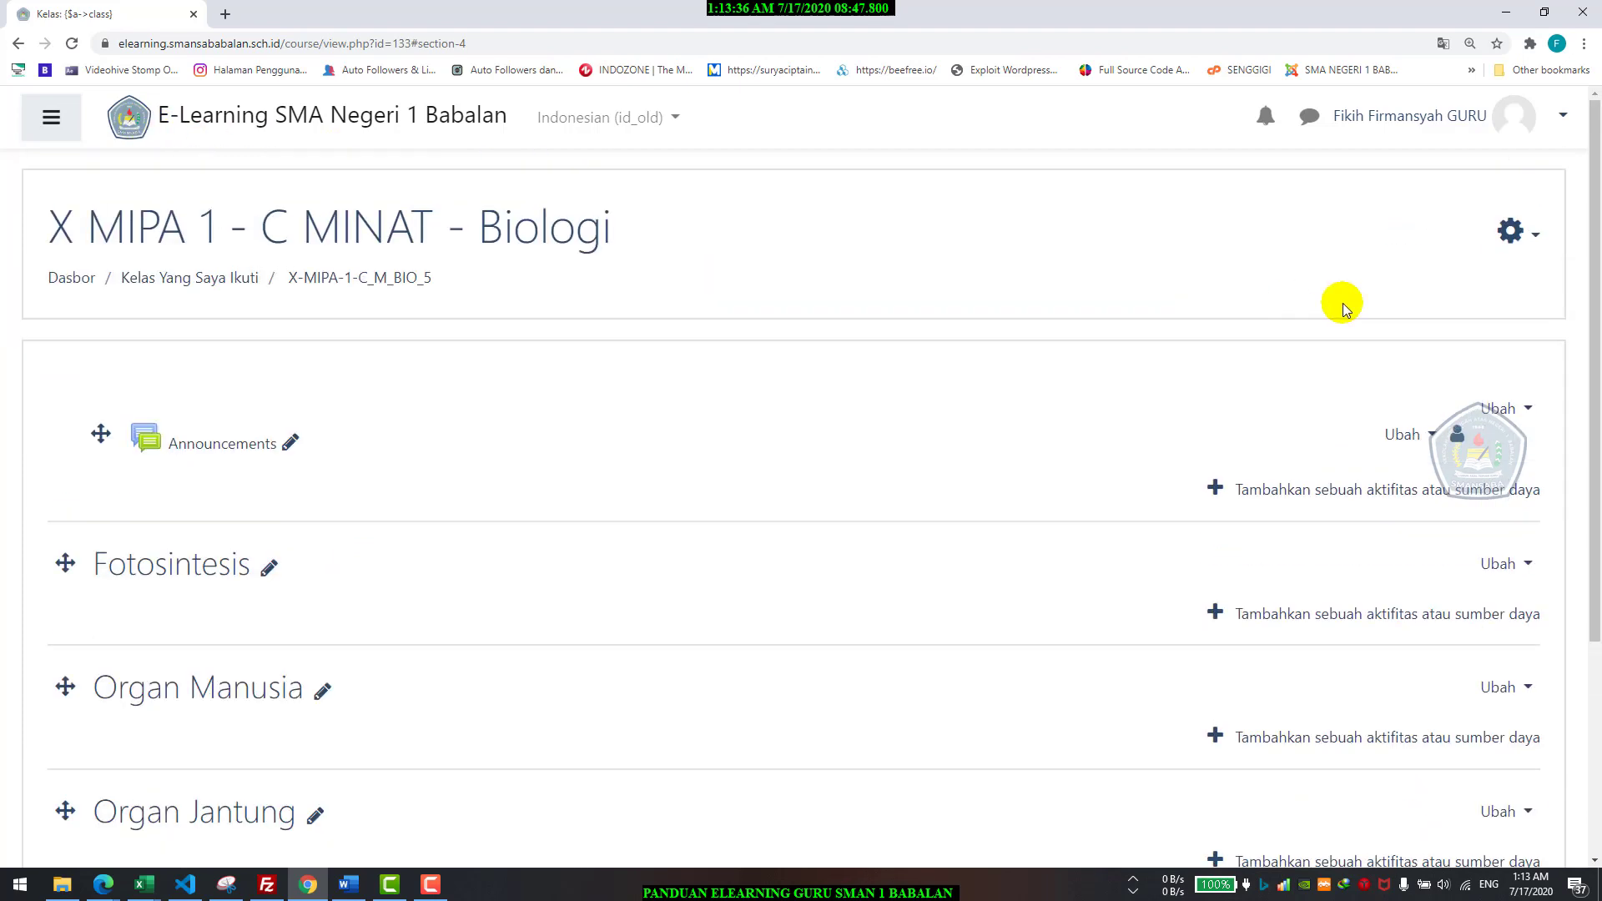
{"action": "left_click", "coordinate": [1515, 236]}
{"action": "left_click", "coordinate": [1502, 320]}
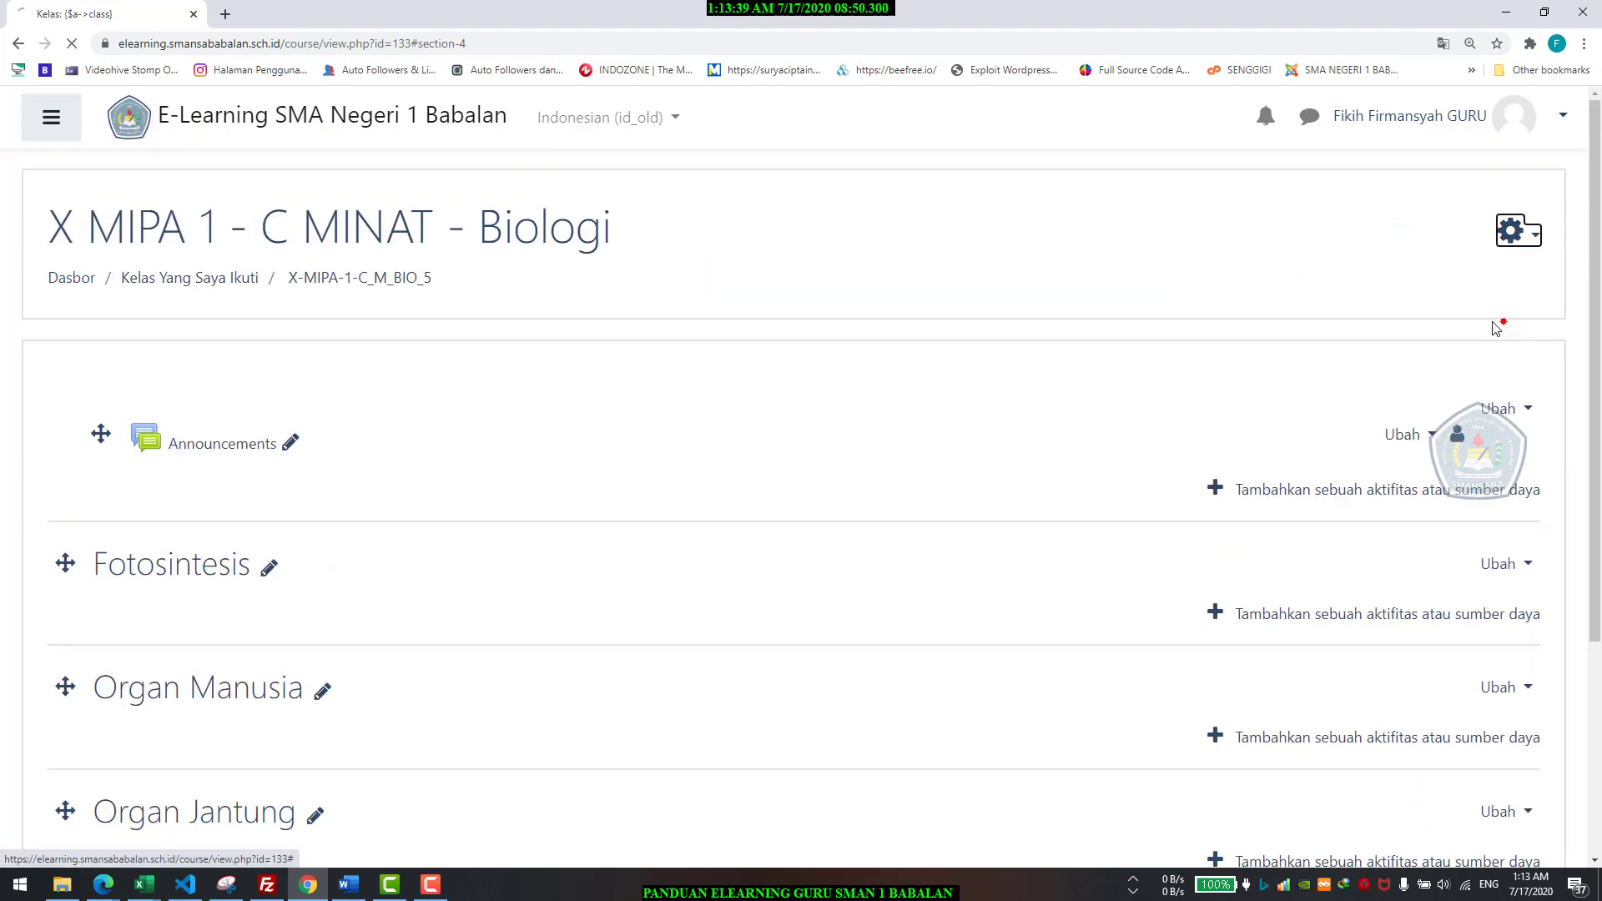
{"action": "scroll", "coordinate": [280, 448], "scroll_direction": "down", "scroll_amount": 2}
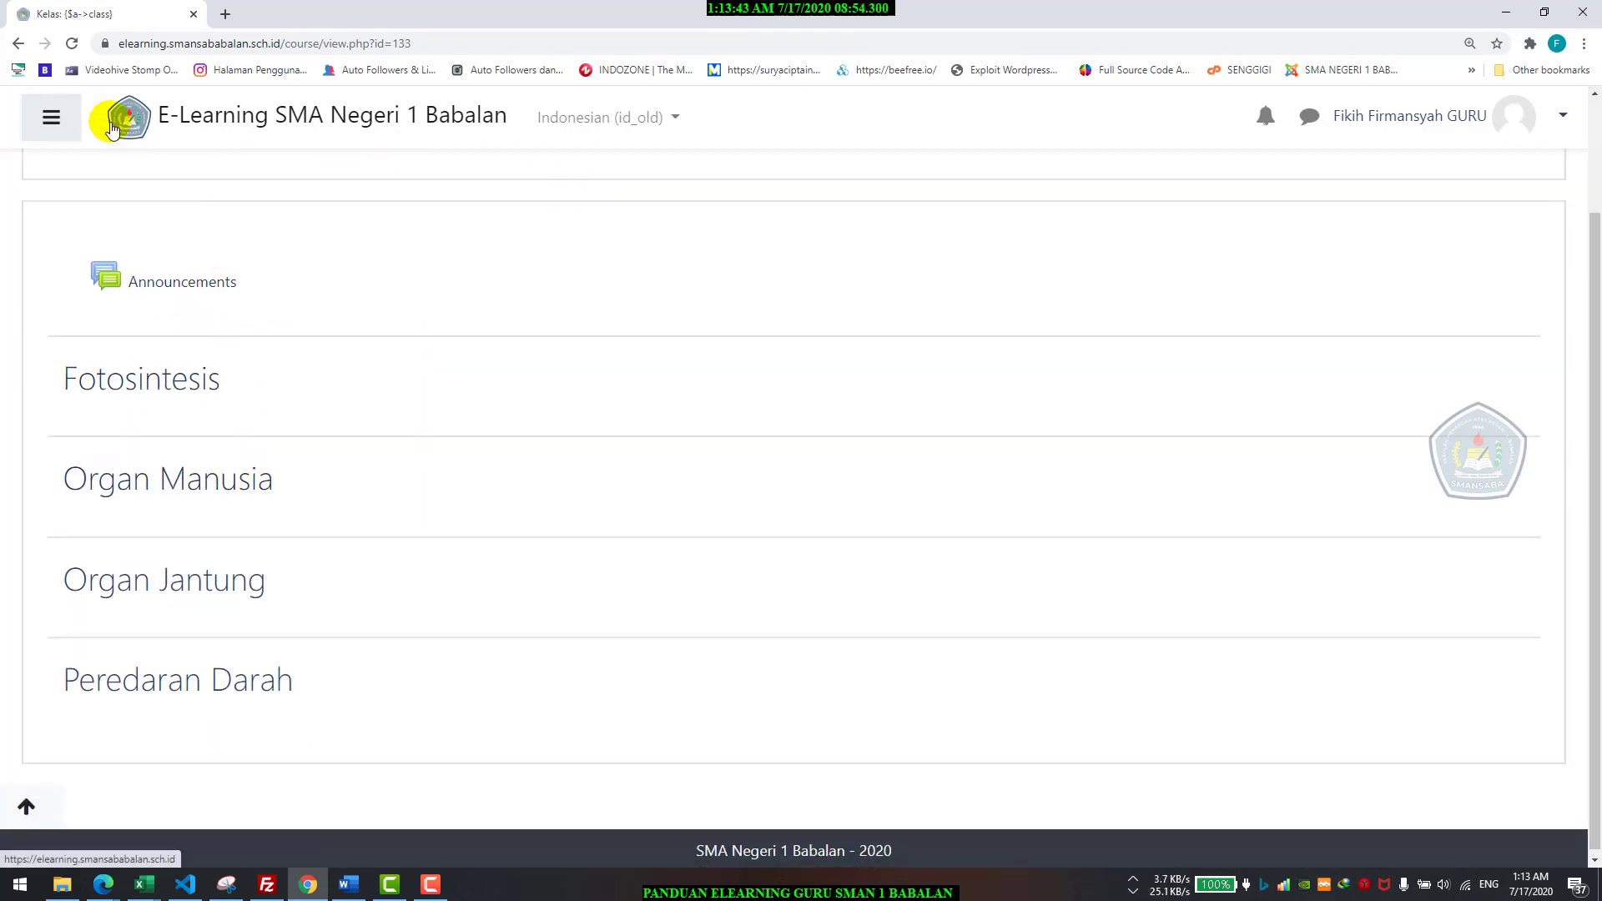
Step: Go from the course to the Dasbor page and collapse the site navigation
{"action": "left_click", "coordinate": [70, 132]}
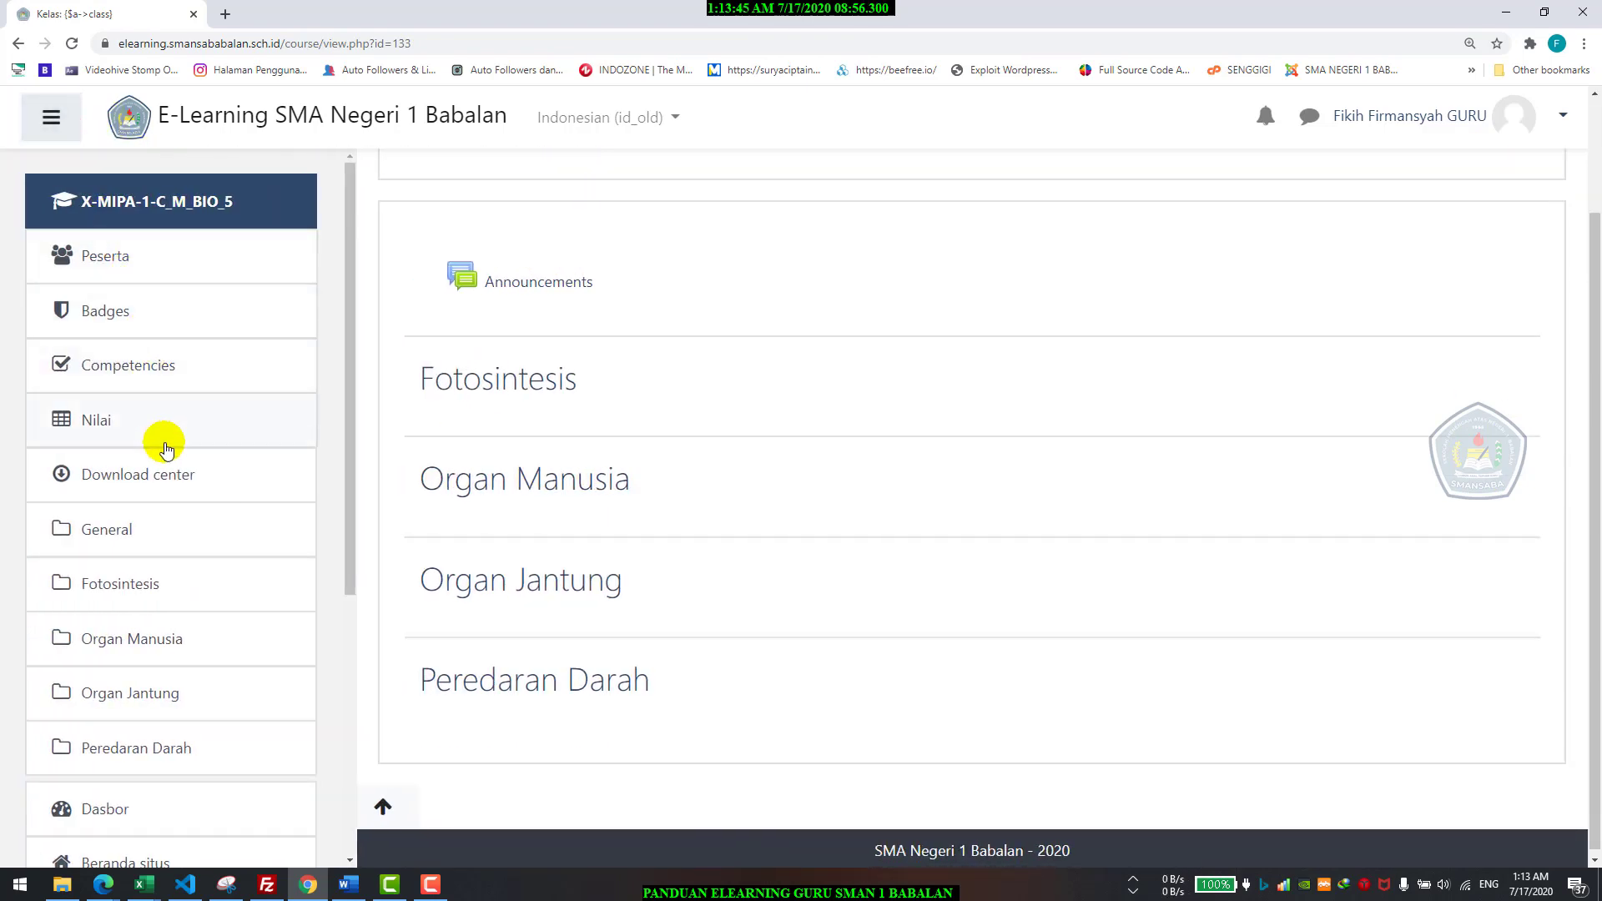
{"action": "scroll", "coordinate": [159, 468], "scroll_direction": "down", "scroll_amount": 5}
{"action": "left_click", "coordinate": [148, 392]}
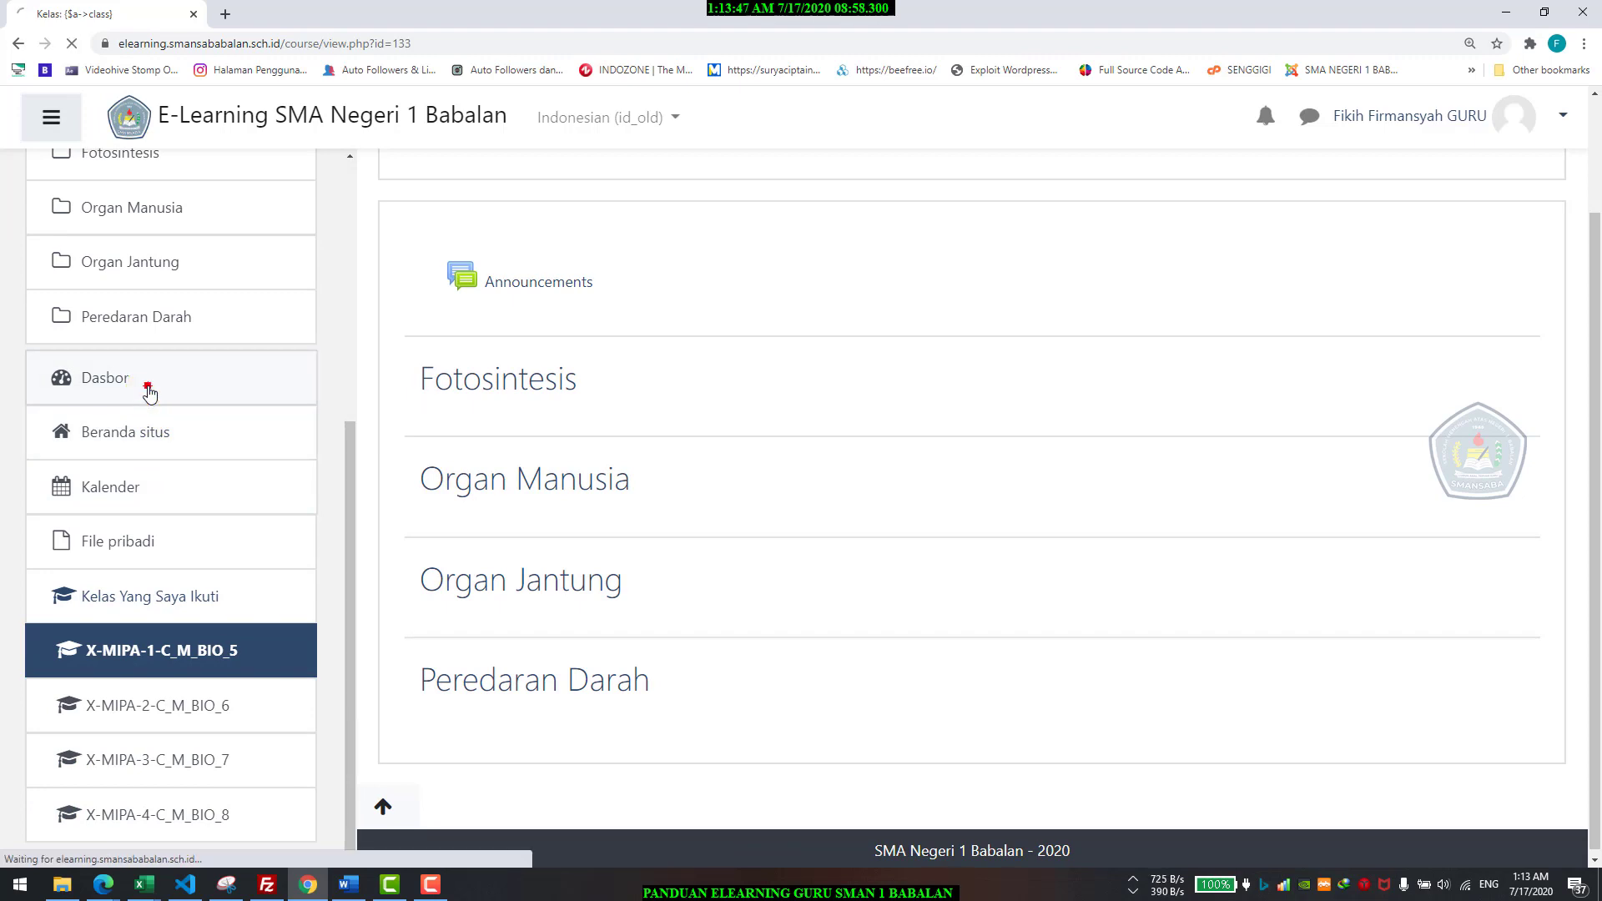
{"action": "left_click", "coordinate": [30, 125]}
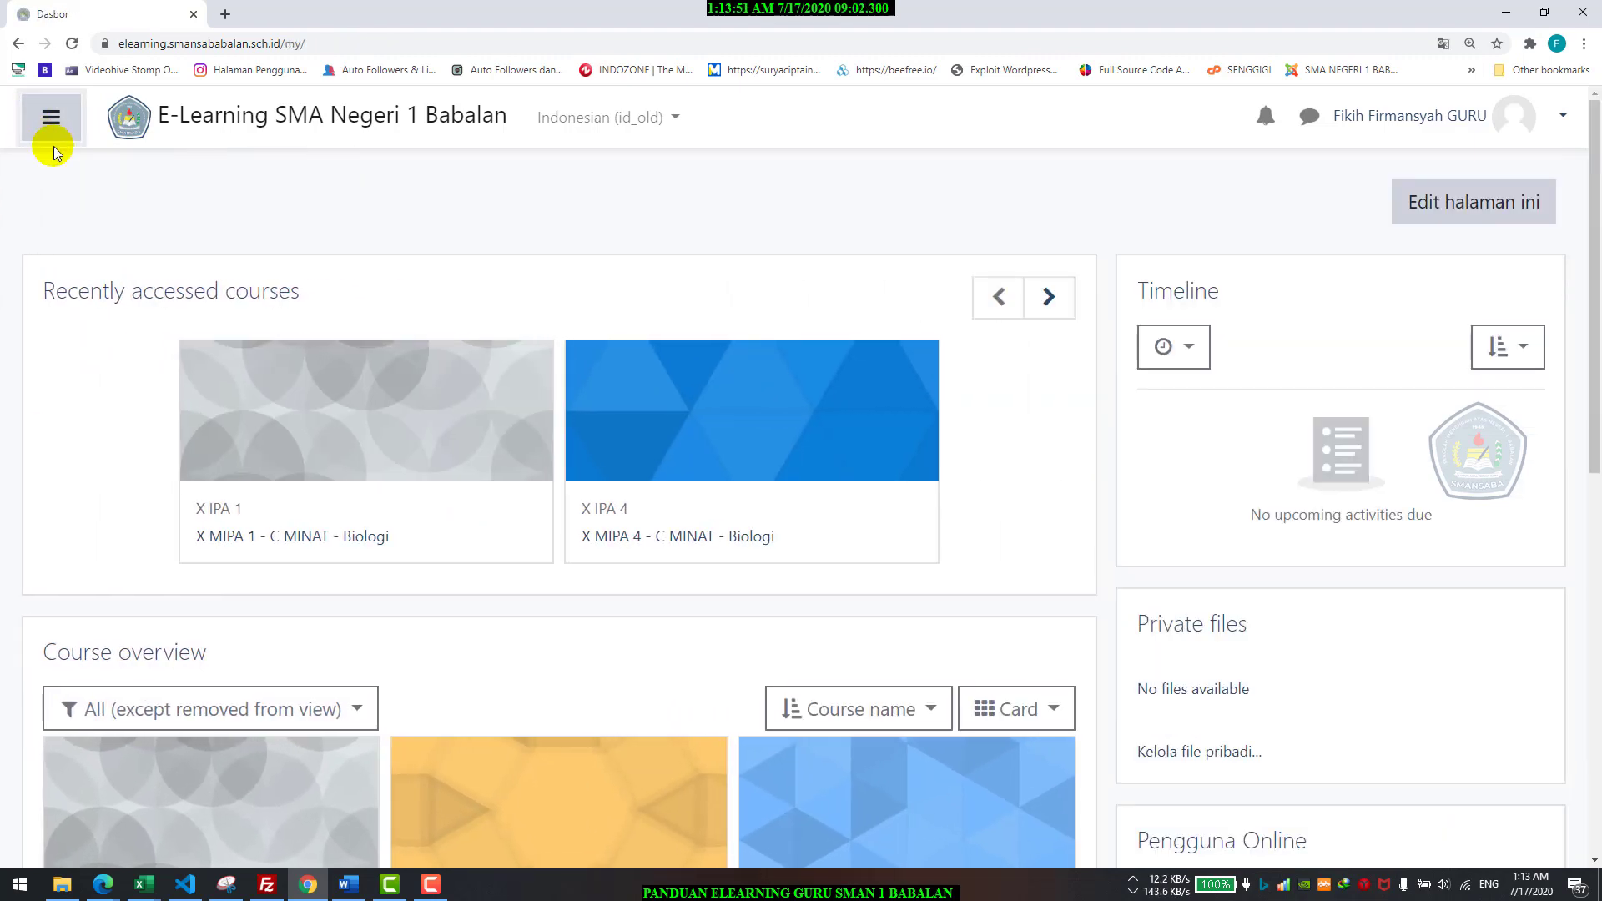
Step: Open the X MIPA 1 - C MINAT - Biologi course from the course overview and look over its topics
{"action": "scroll", "coordinate": [197, 447], "scroll_direction": "down", "scroll_amount": 3}
{"action": "left_click", "coordinate": [194, 557]}
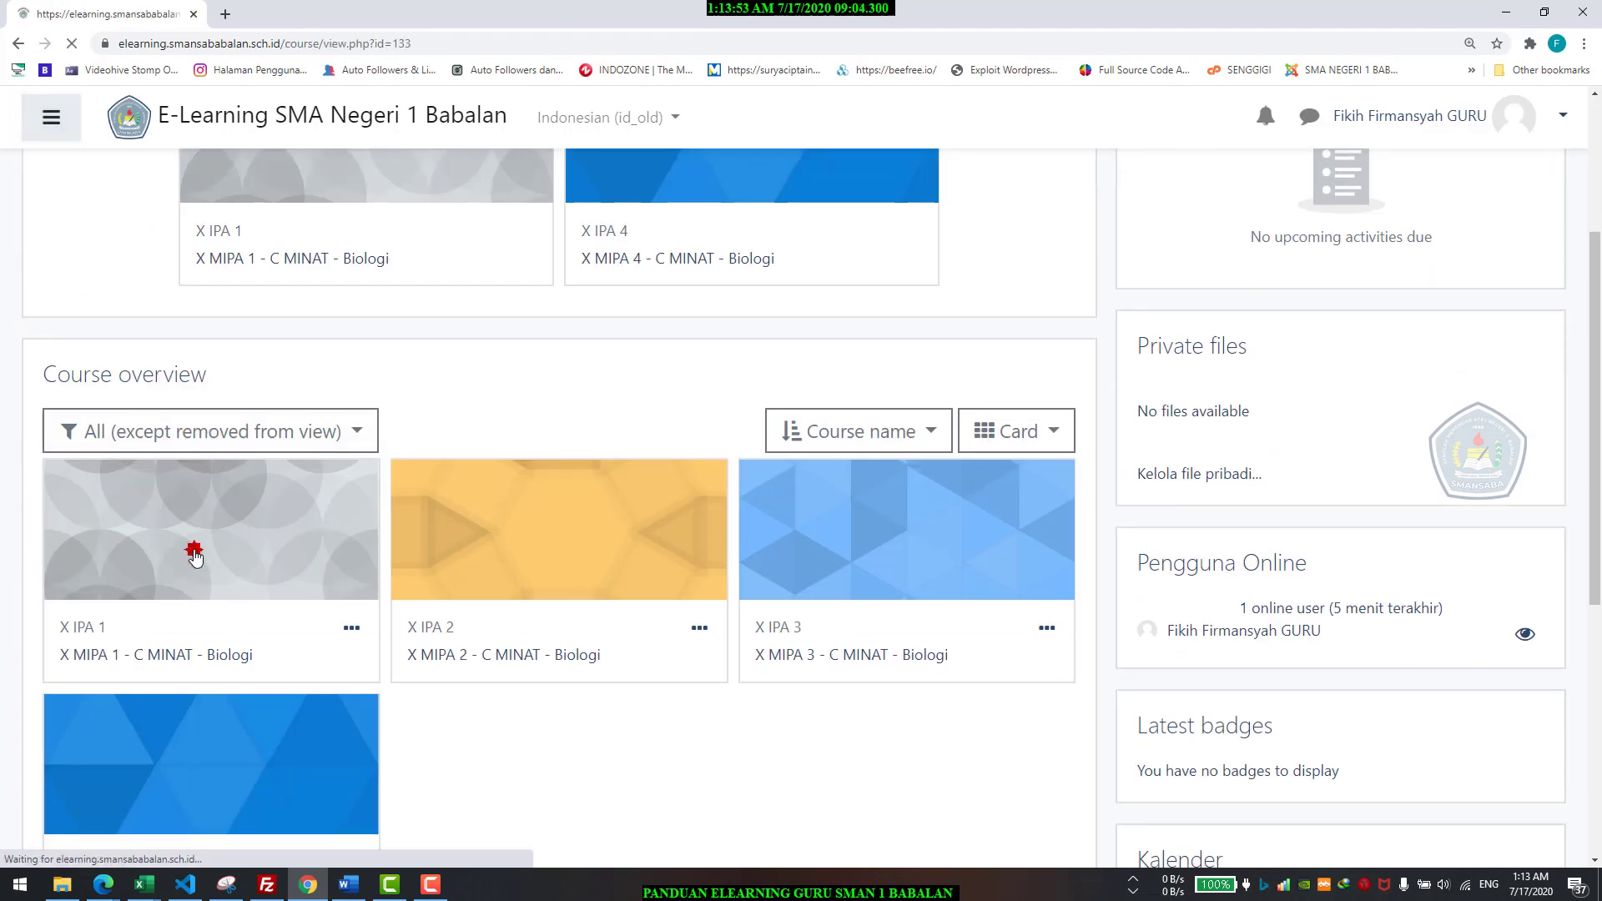
{"action": "scroll", "coordinate": [192, 518], "scroll_direction": "down", "scroll_amount": 3}
{"action": "scroll", "coordinate": [65, 237], "scroll_direction": "up", "scroll_amount": 2}
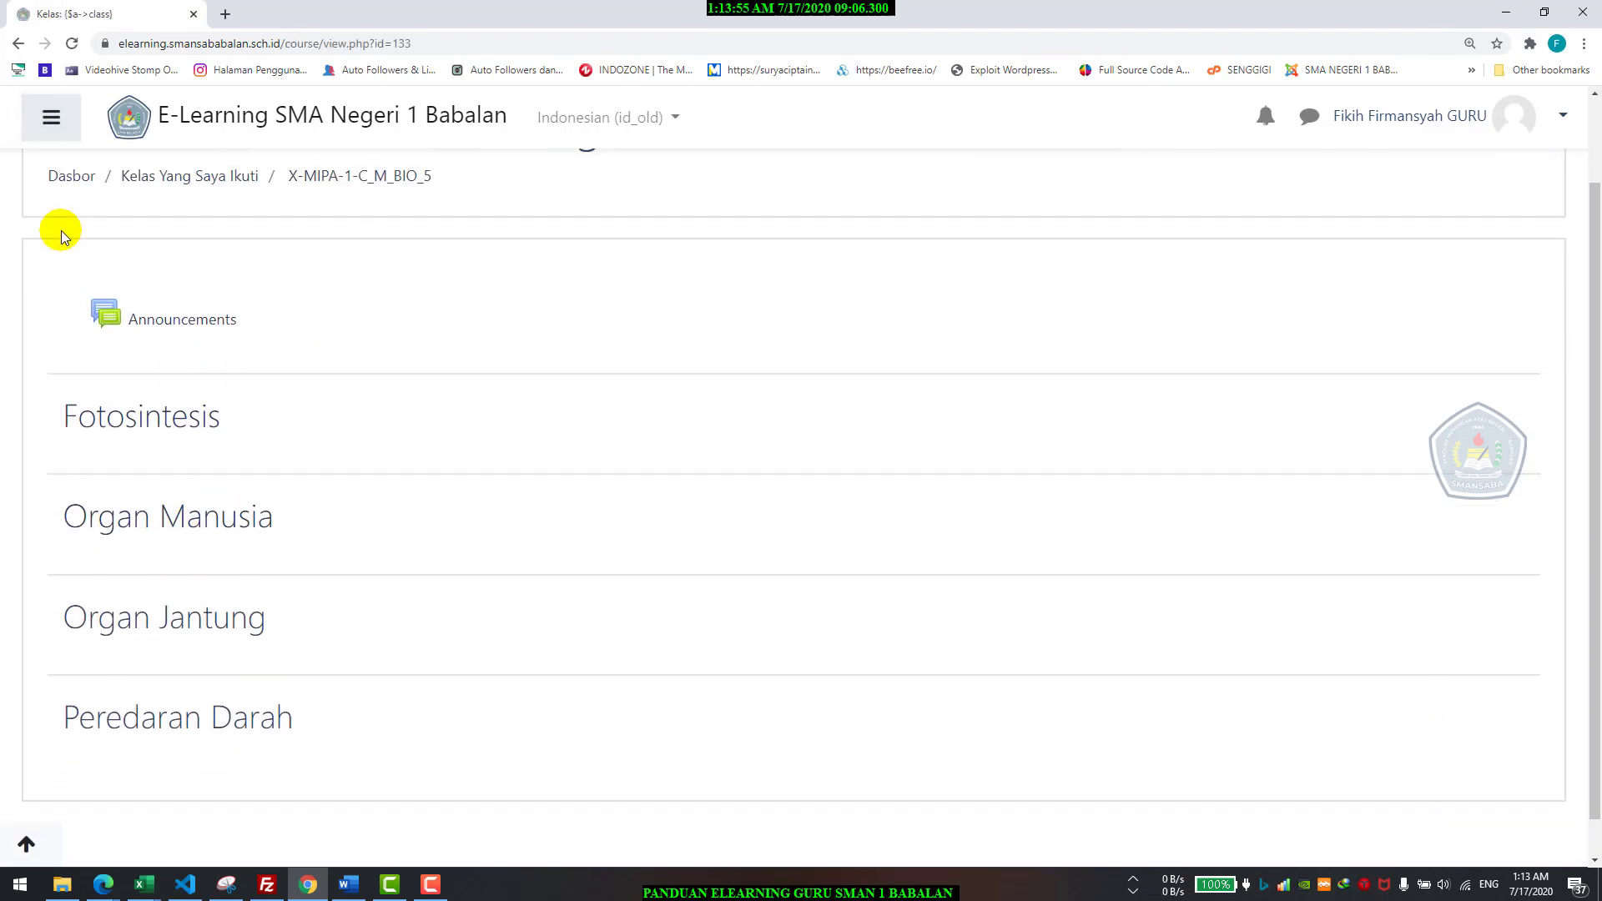
Step: Return to the Dasbor and open the X MIPA 2 - C MINAT - Biologi course
{"action": "left_click", "coordinate": [70, 274]}
{"action": "scroll", "coordinate": [380, 488], "scroll_direction": "down", "scroll_amount": 2}
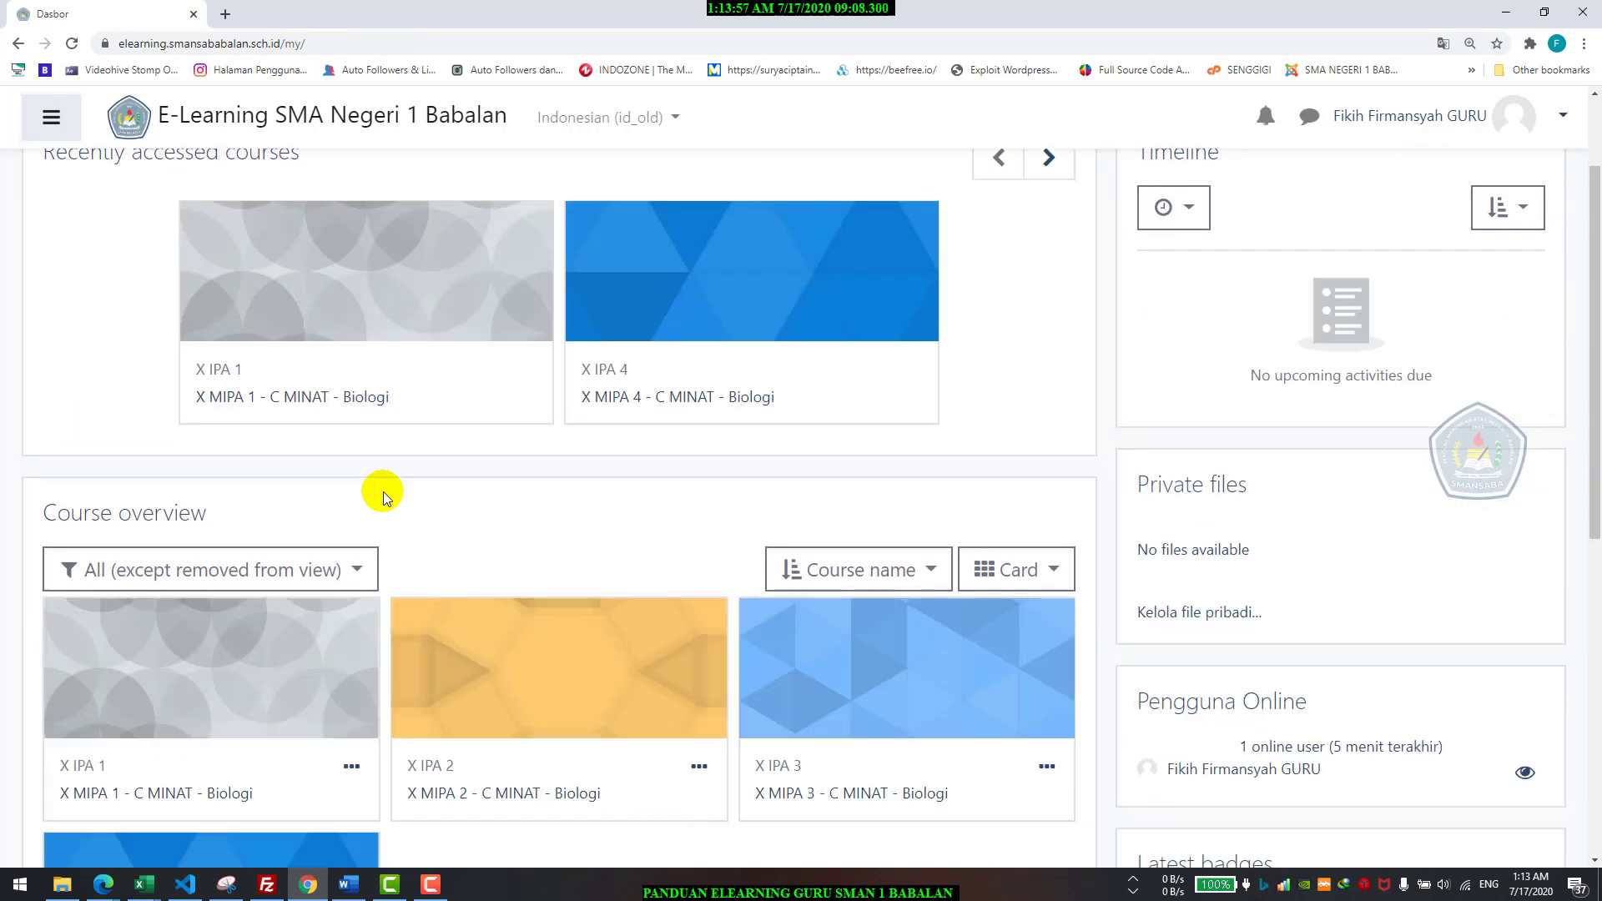
{"action": "left_click", "coordinate": [490, 645]}
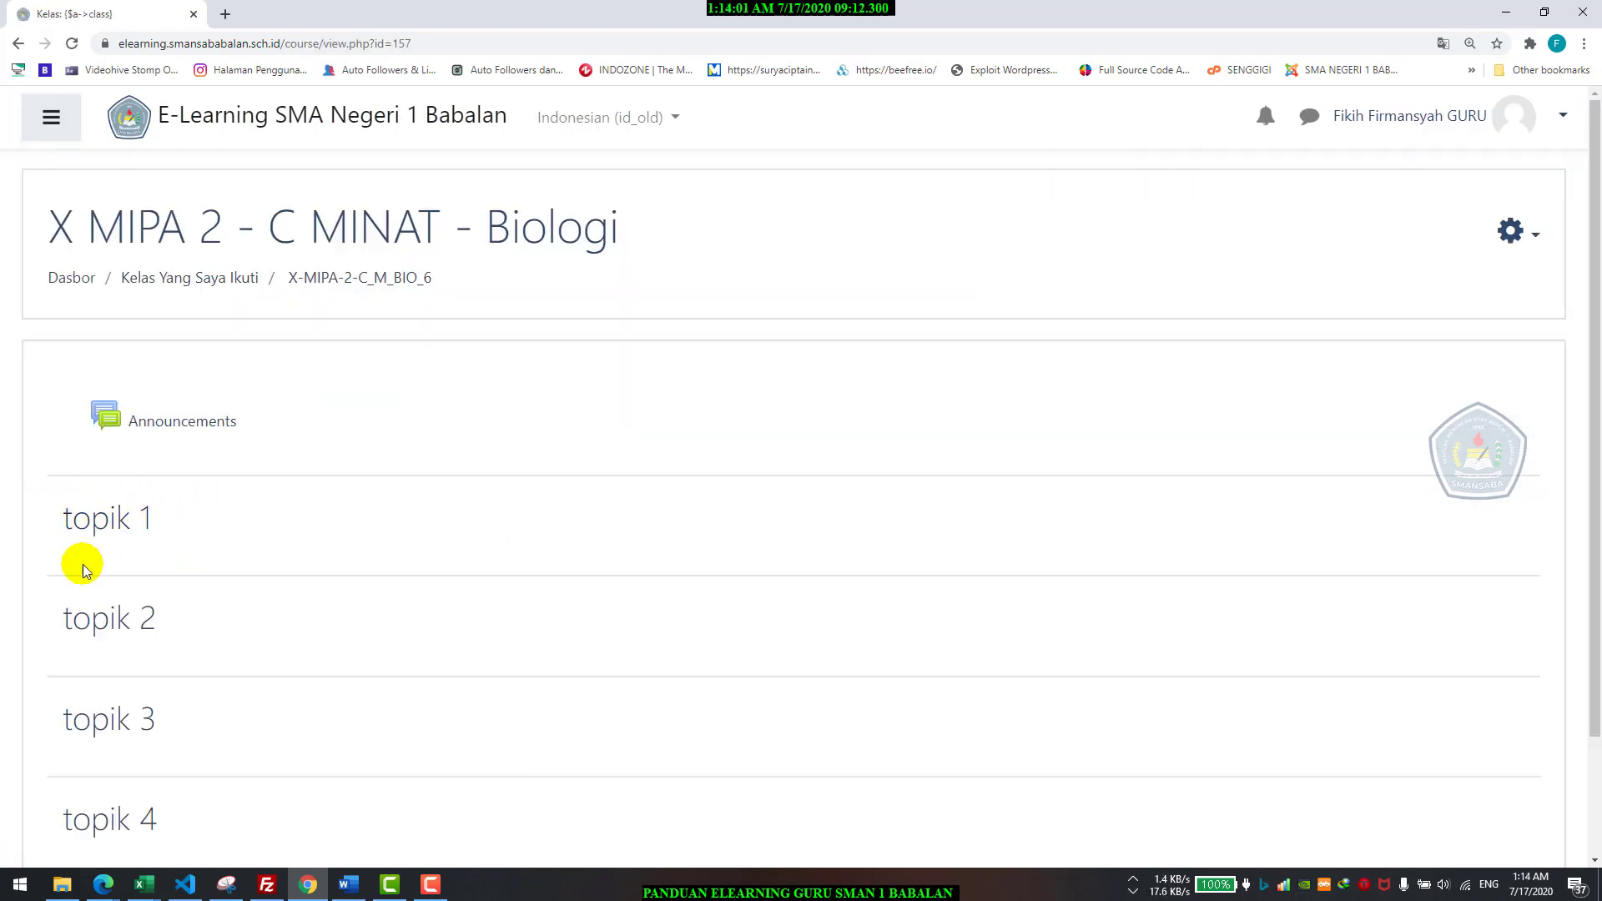
{"action": "scroll", "coordinate": [142, 616], "scroll_direction": "down", "scroll_amount": 2}
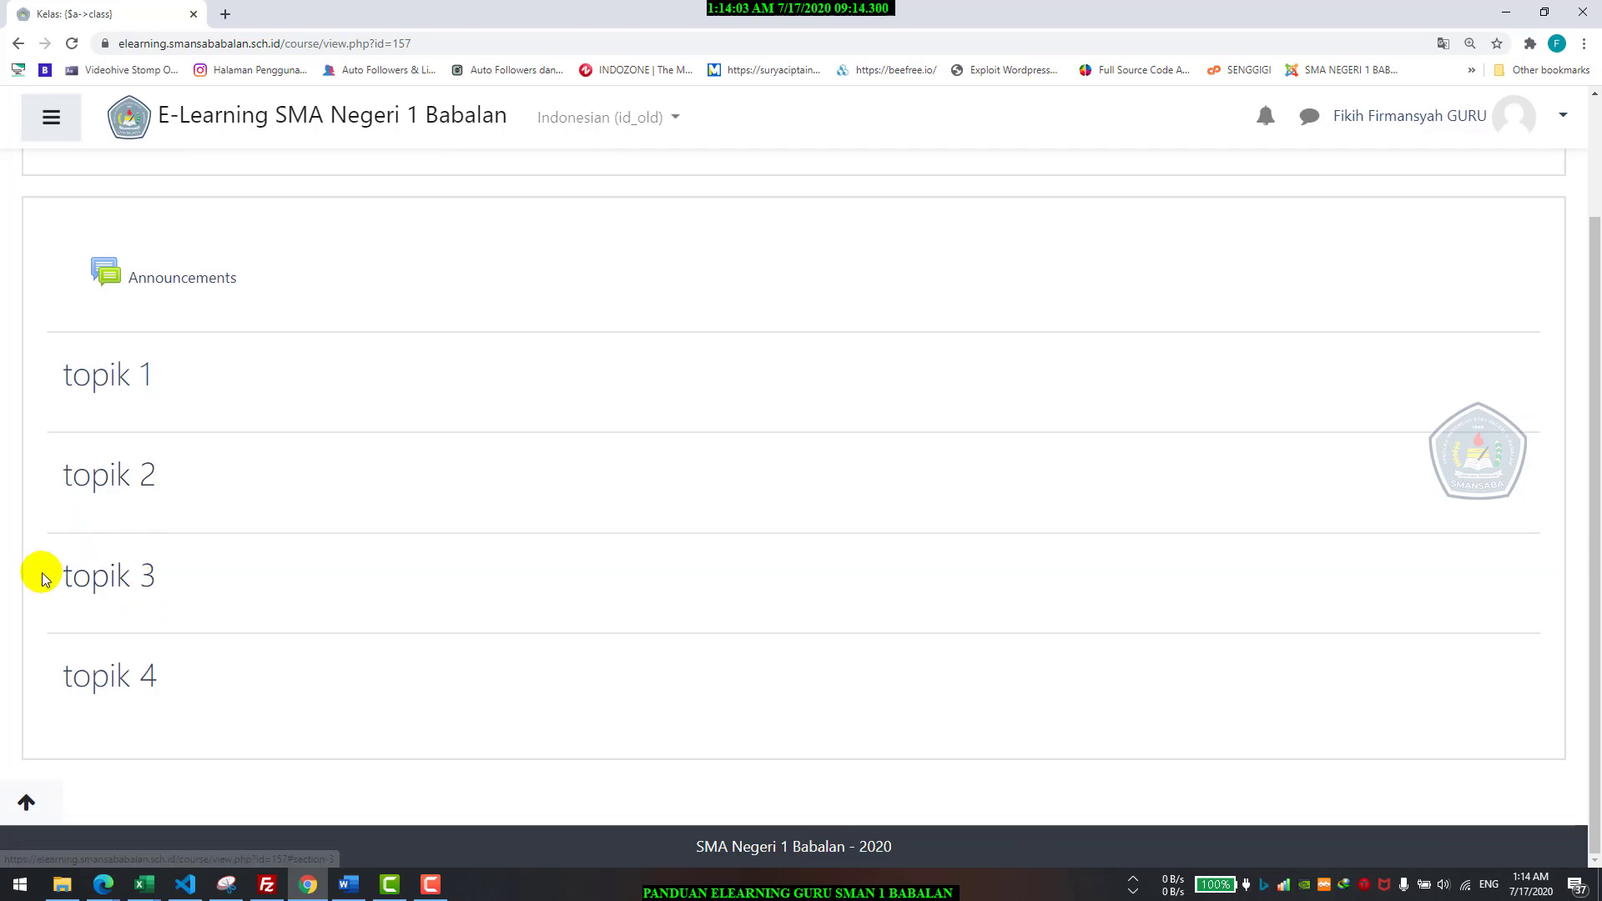
{"action": "scroll", "coordinate": [63, 550], "scroll_direction": "up", "scroll_amount": 2}
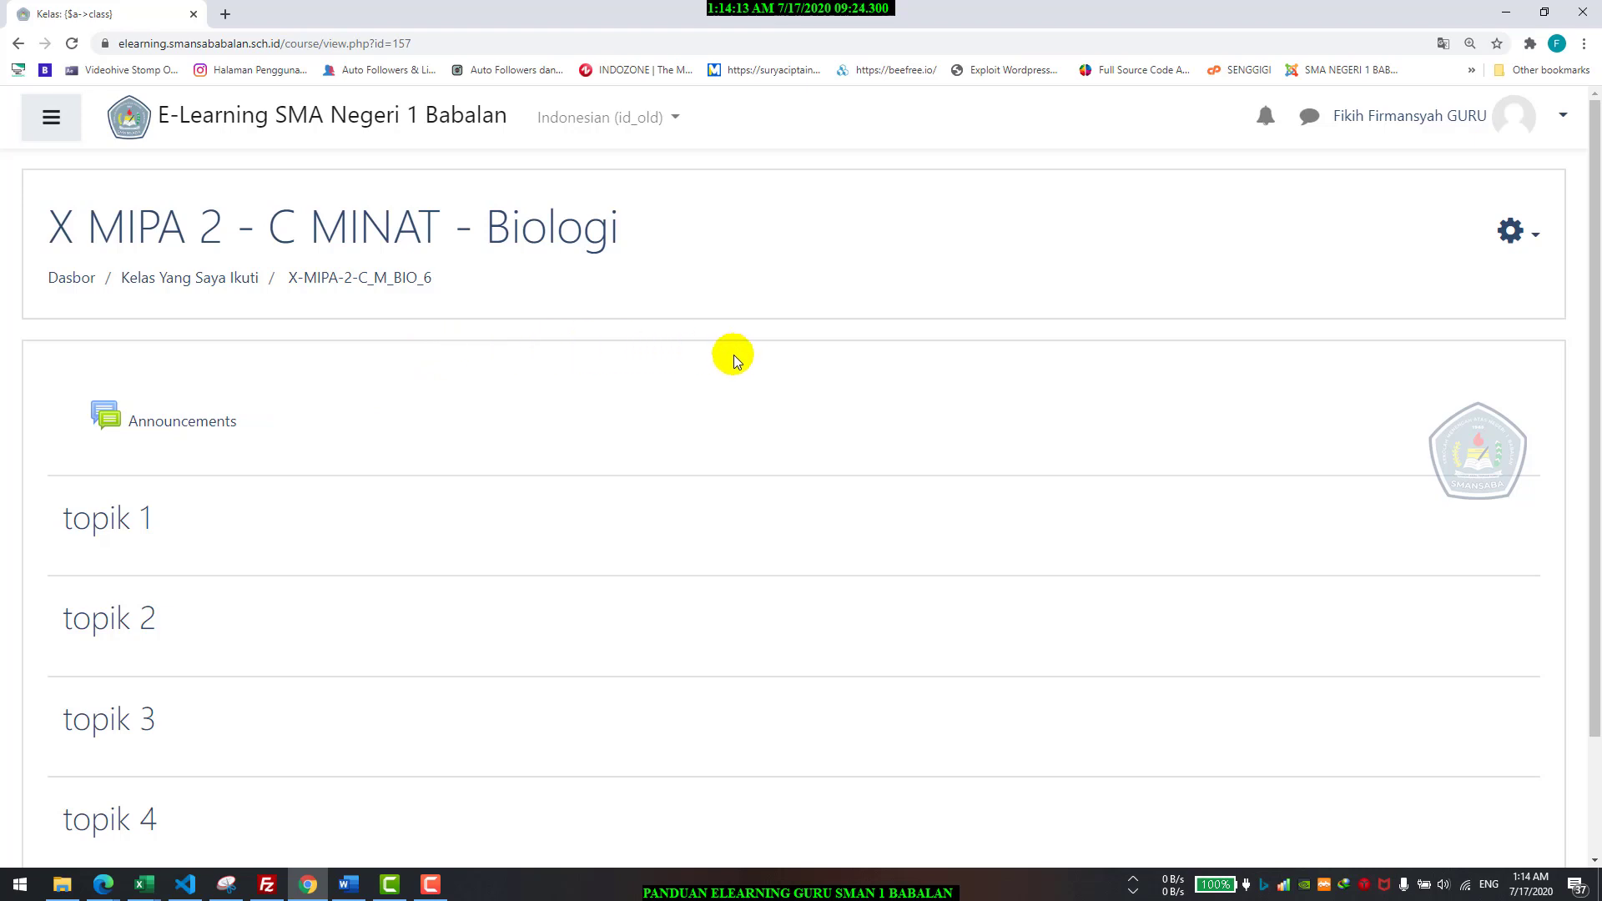
{"action": "left_click", "coordinate": [1512, 231]}
{"action": "left_click", "coordinate": [1087, 253]}
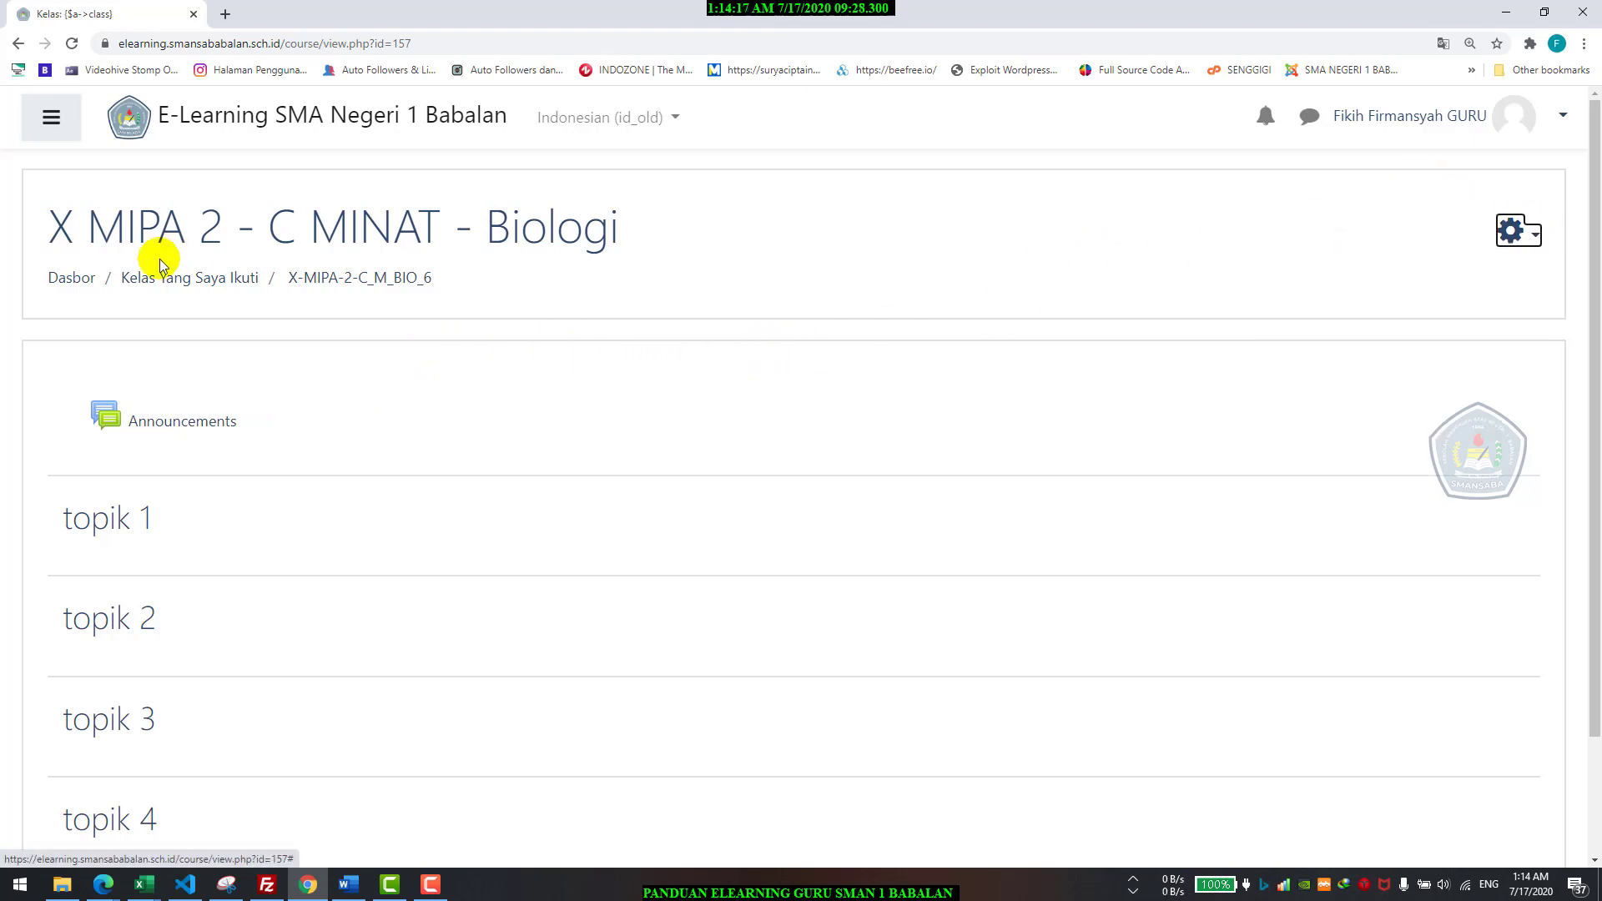
{"action": "triple_click", "coordinate": [60, 241]}
{"action": "left_click", "coordinate": [203, 236]}
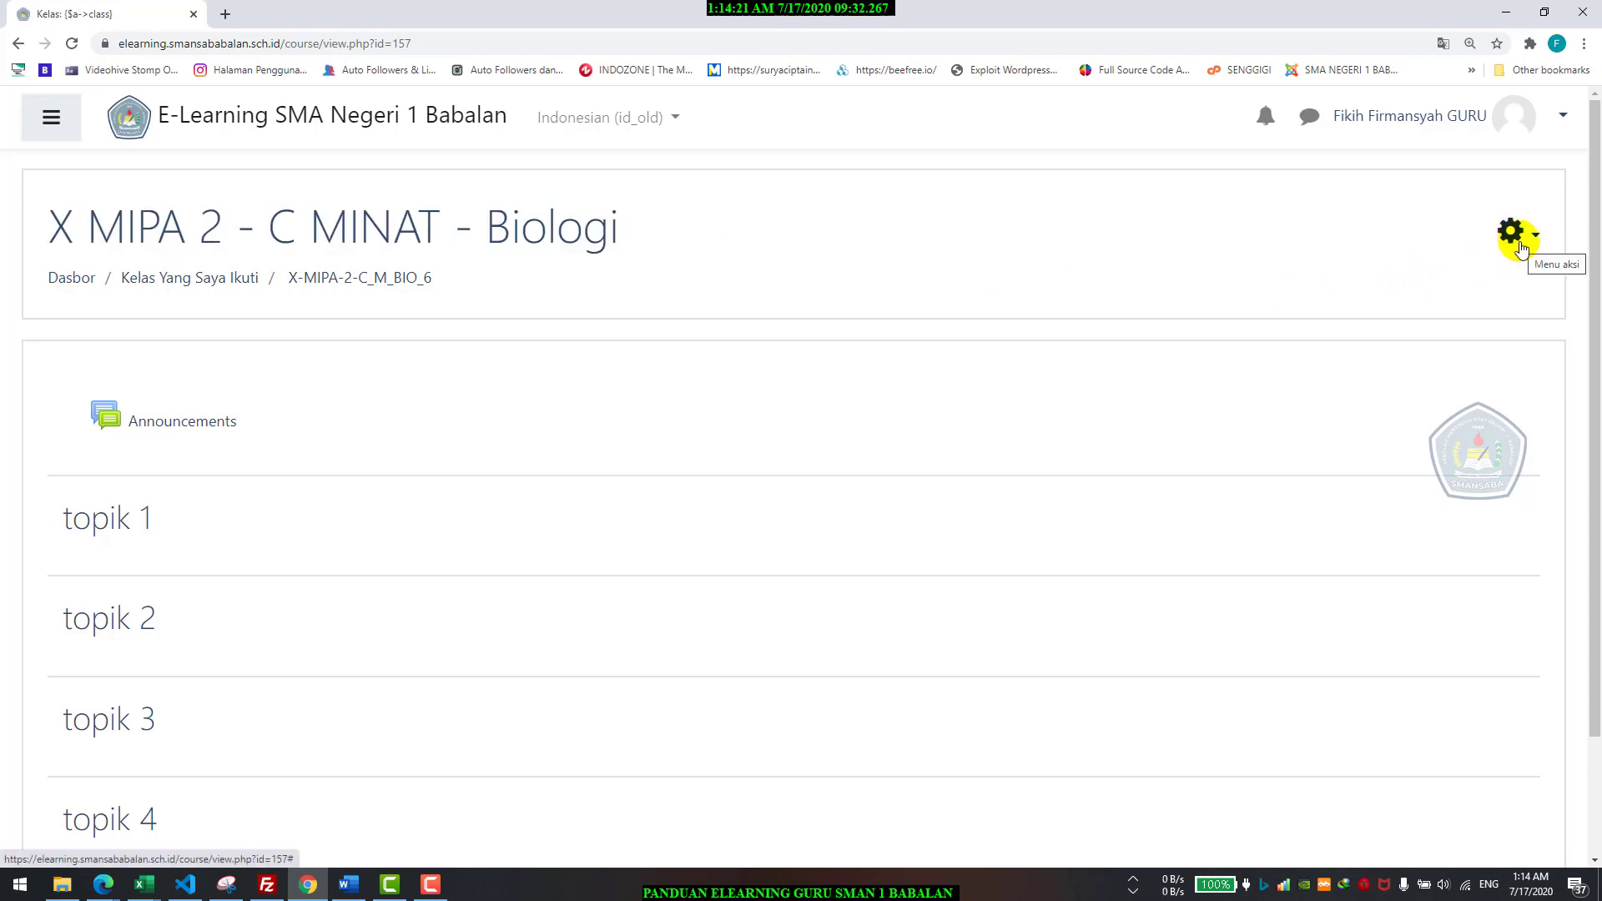
{"action": "left_click", "coordinate": [1162, 228]}
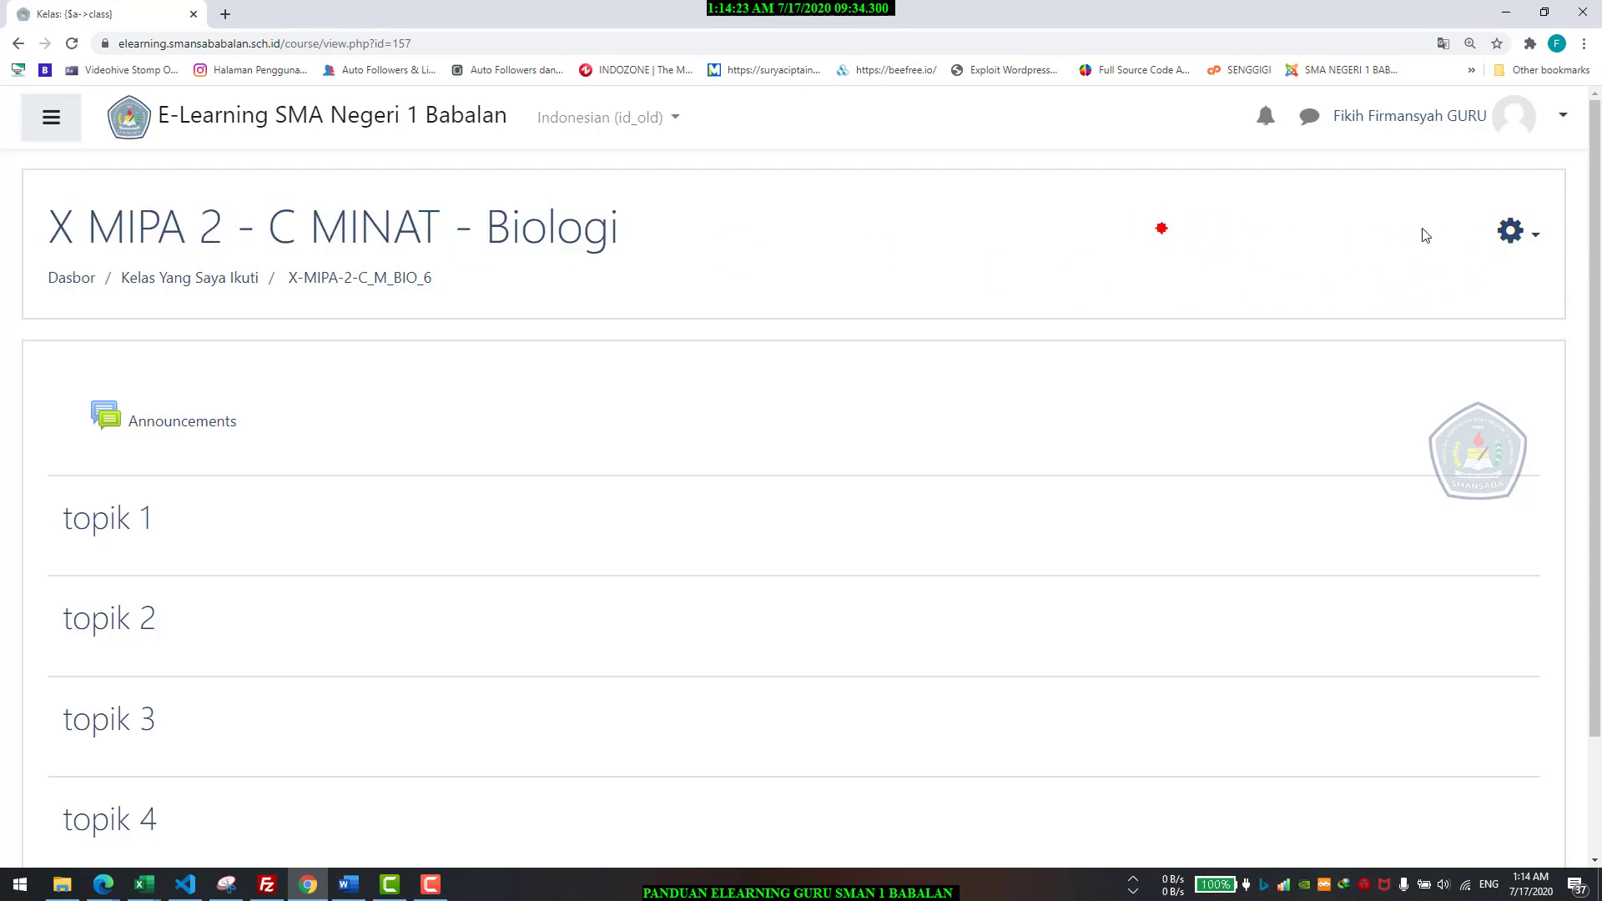
Step: Start an import into the X MIPA 2 Biologi course with X-MIPA-1-C_M_BIO_5 as the source course
{"action": "left_click", "coordinate": [1535, 237]}
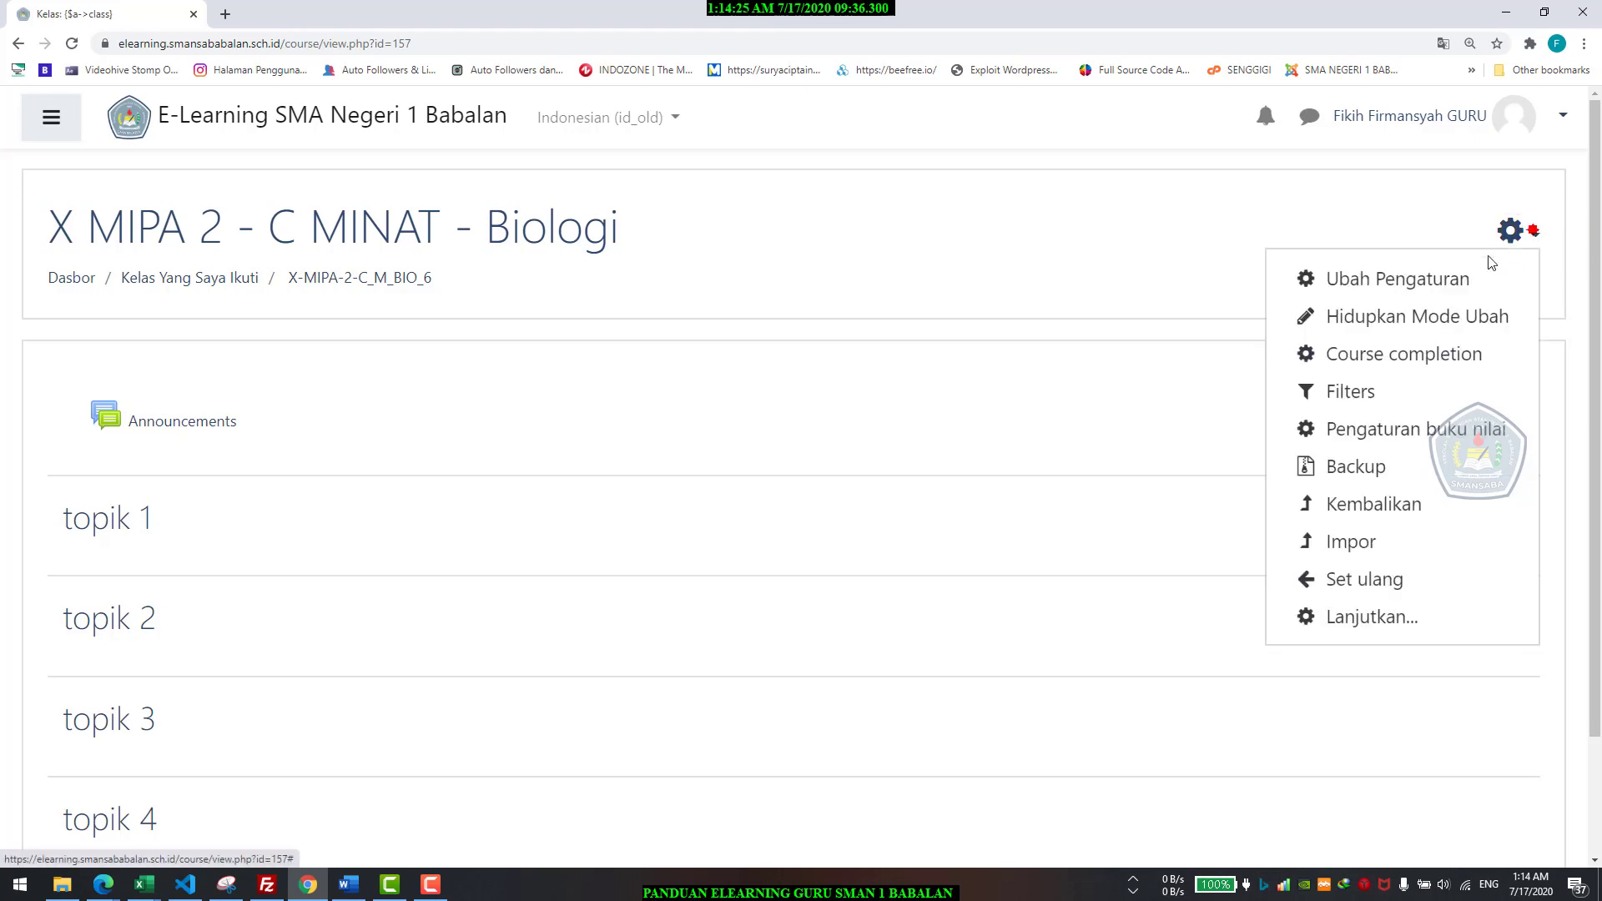
{"action": "left_click", "coordinate": [1388, 552]}
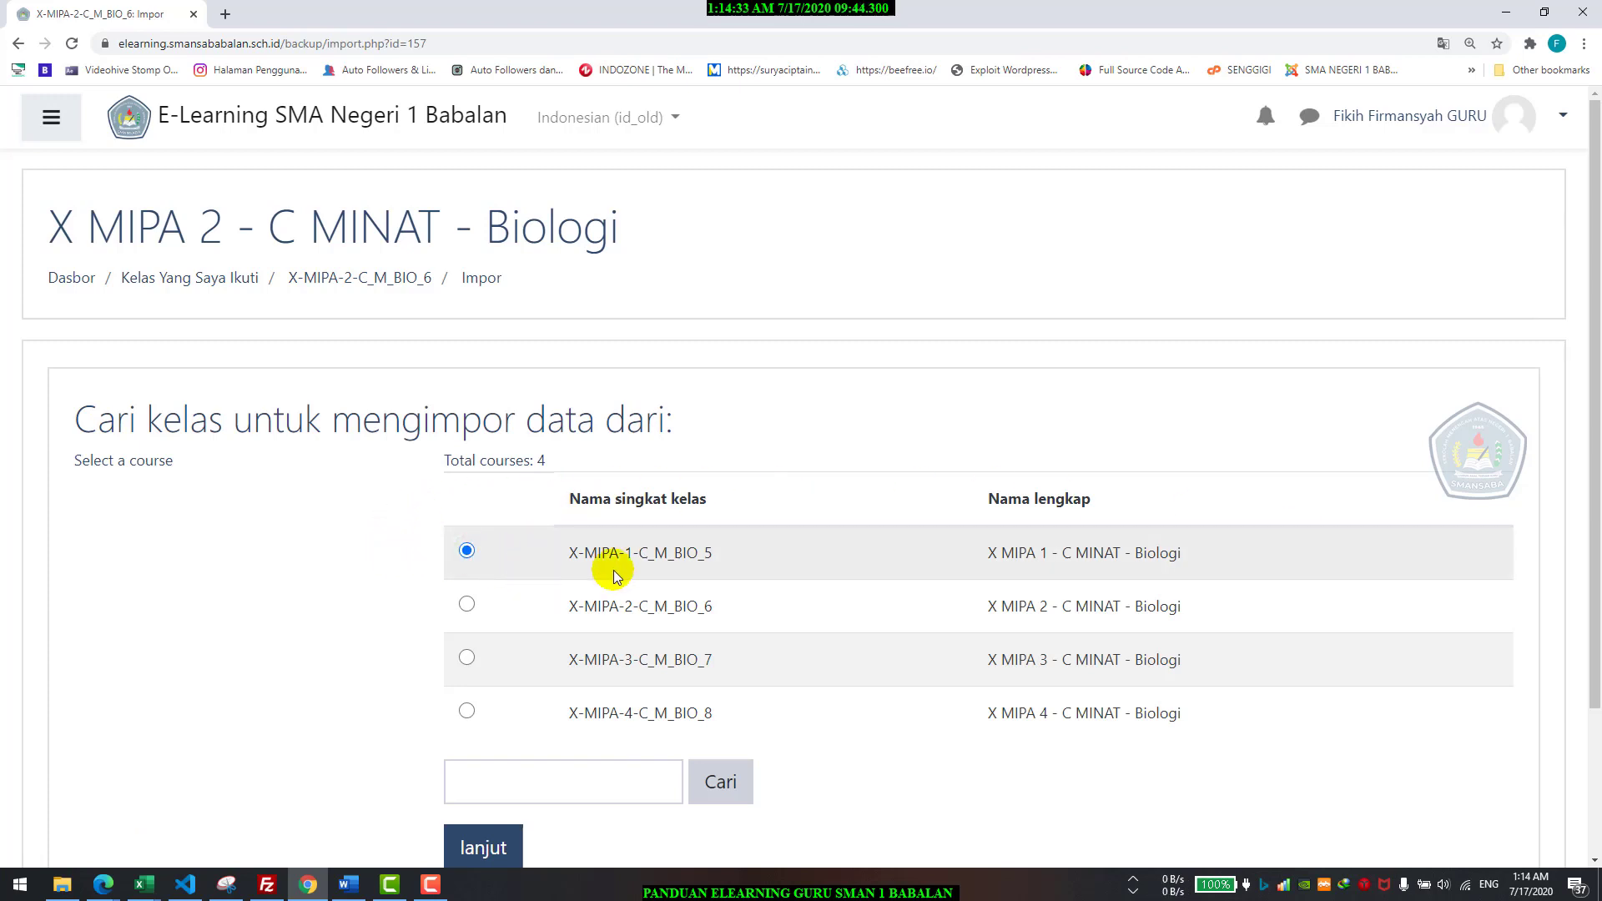
{"action": "scroll", "coordinate": [609, 564], "scroll_direction": "down", "scroll_amount": 3}
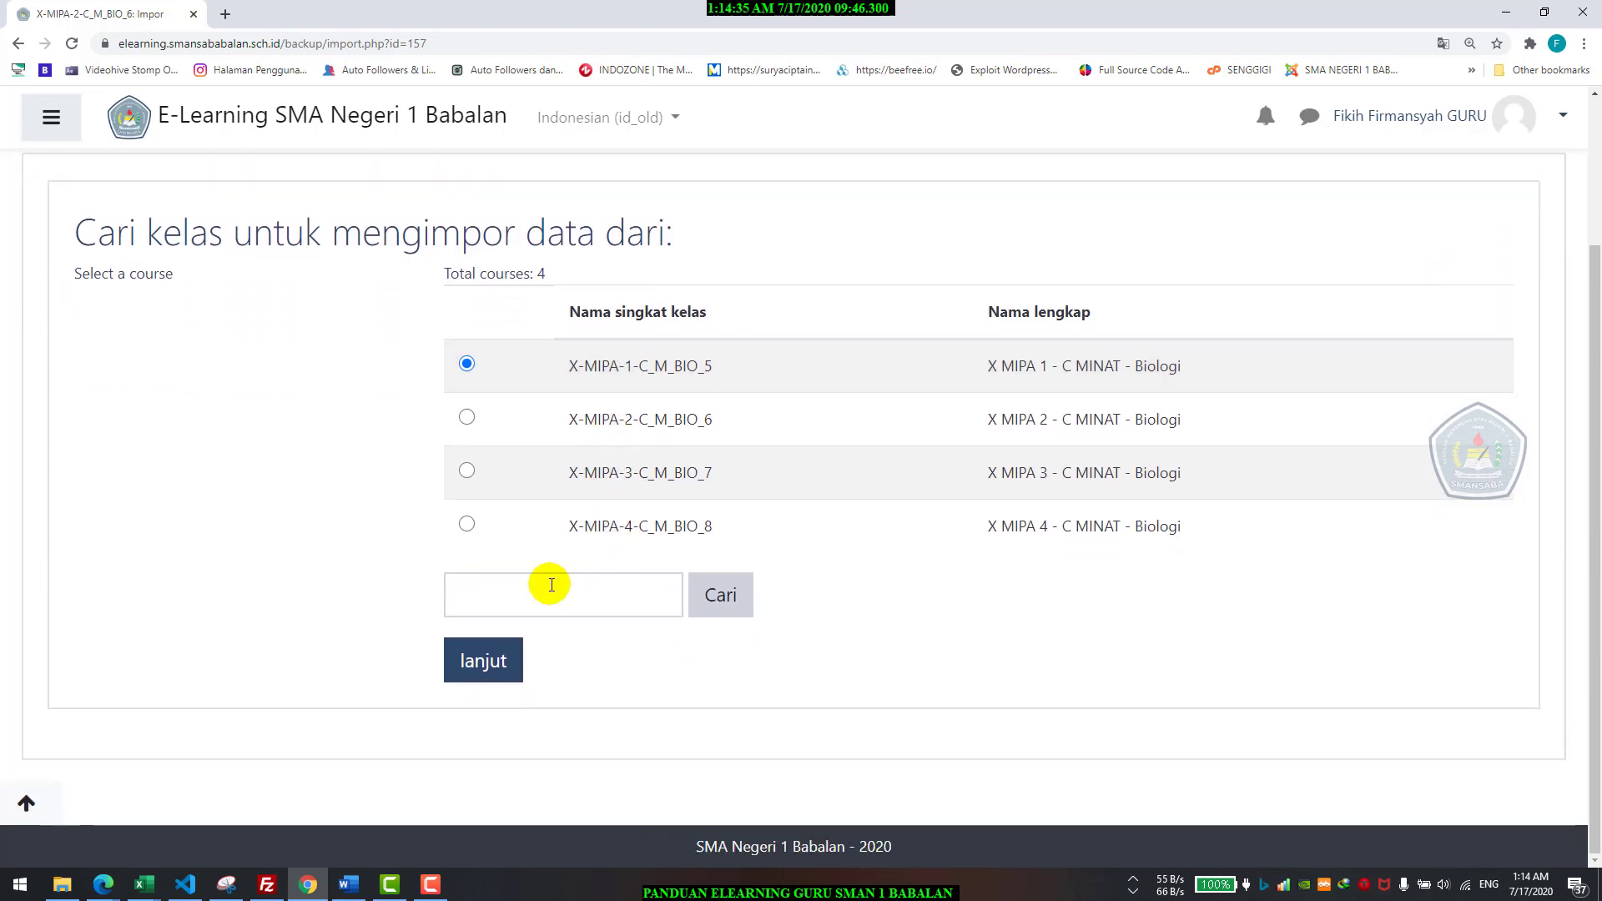
{"action": "left_click", "coordinate": [489, 662]}
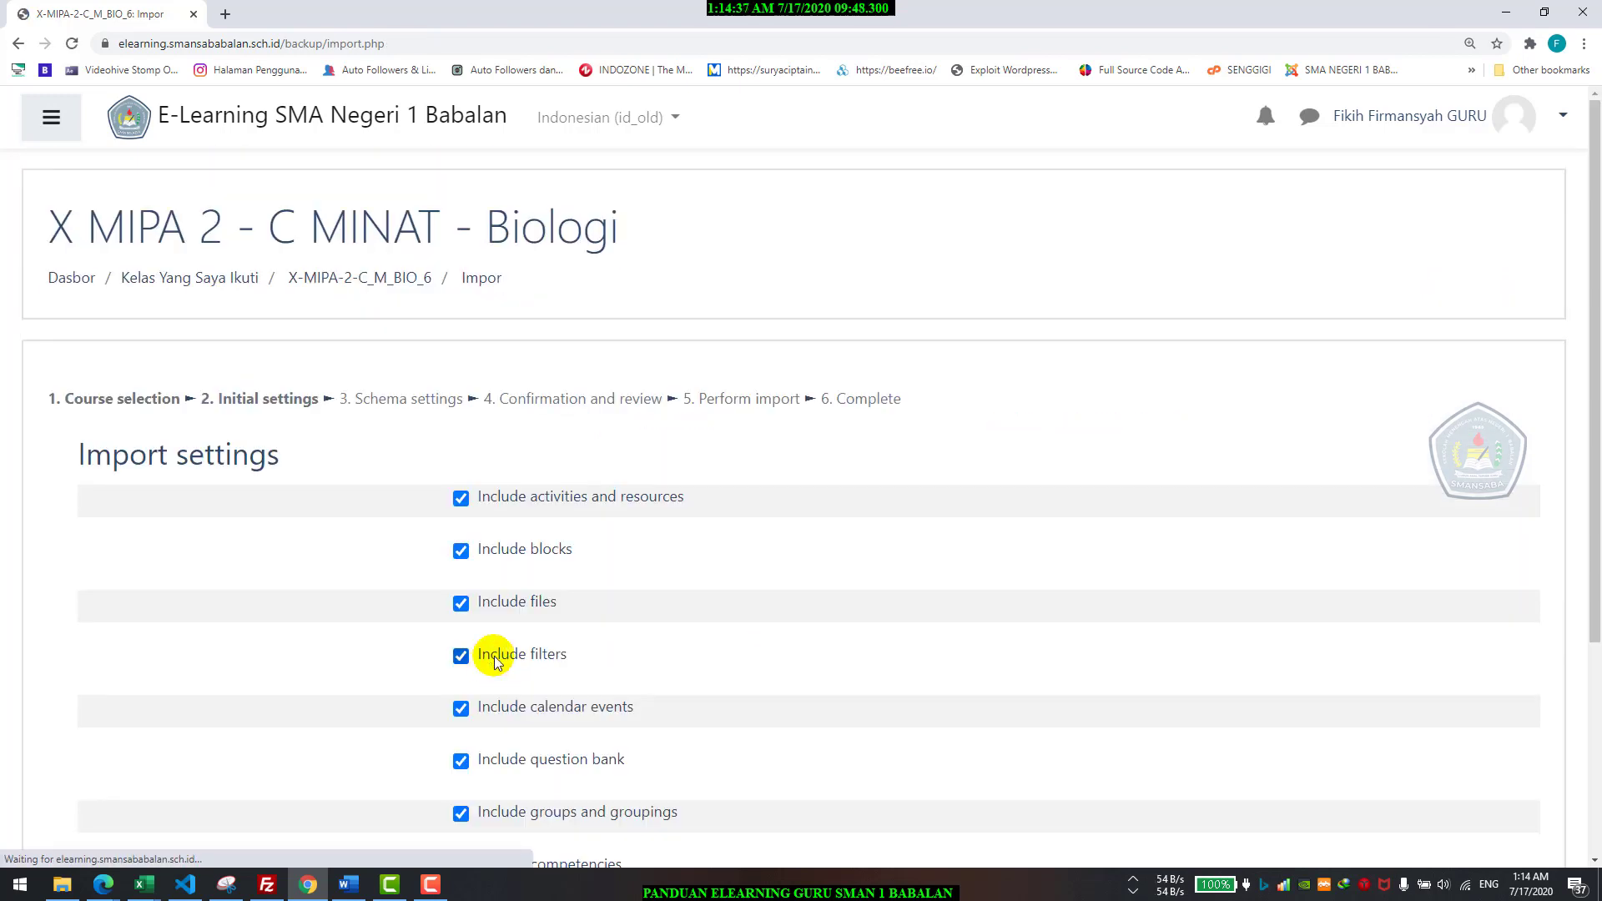
Step: Jump to the final import step with all content options included, and return to the course page
{"action": "scroll", "coordinate": [501, 655], "scroll_direction": "down", "scroll_amount": 4}
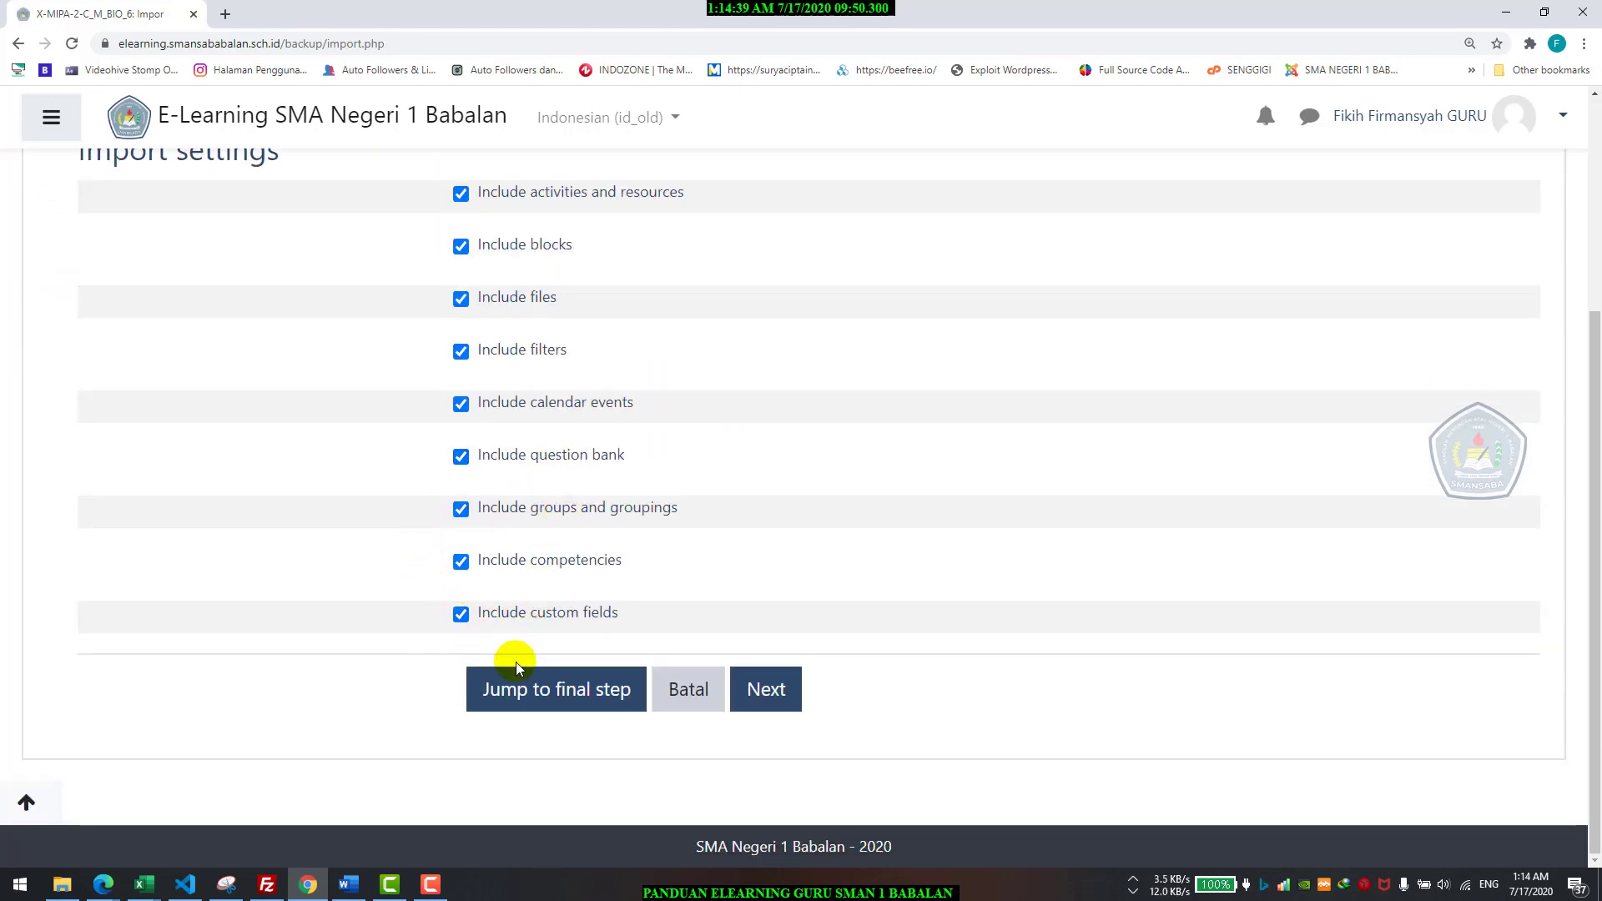
{"action": "left_click", "coordinate": [582, 708]}
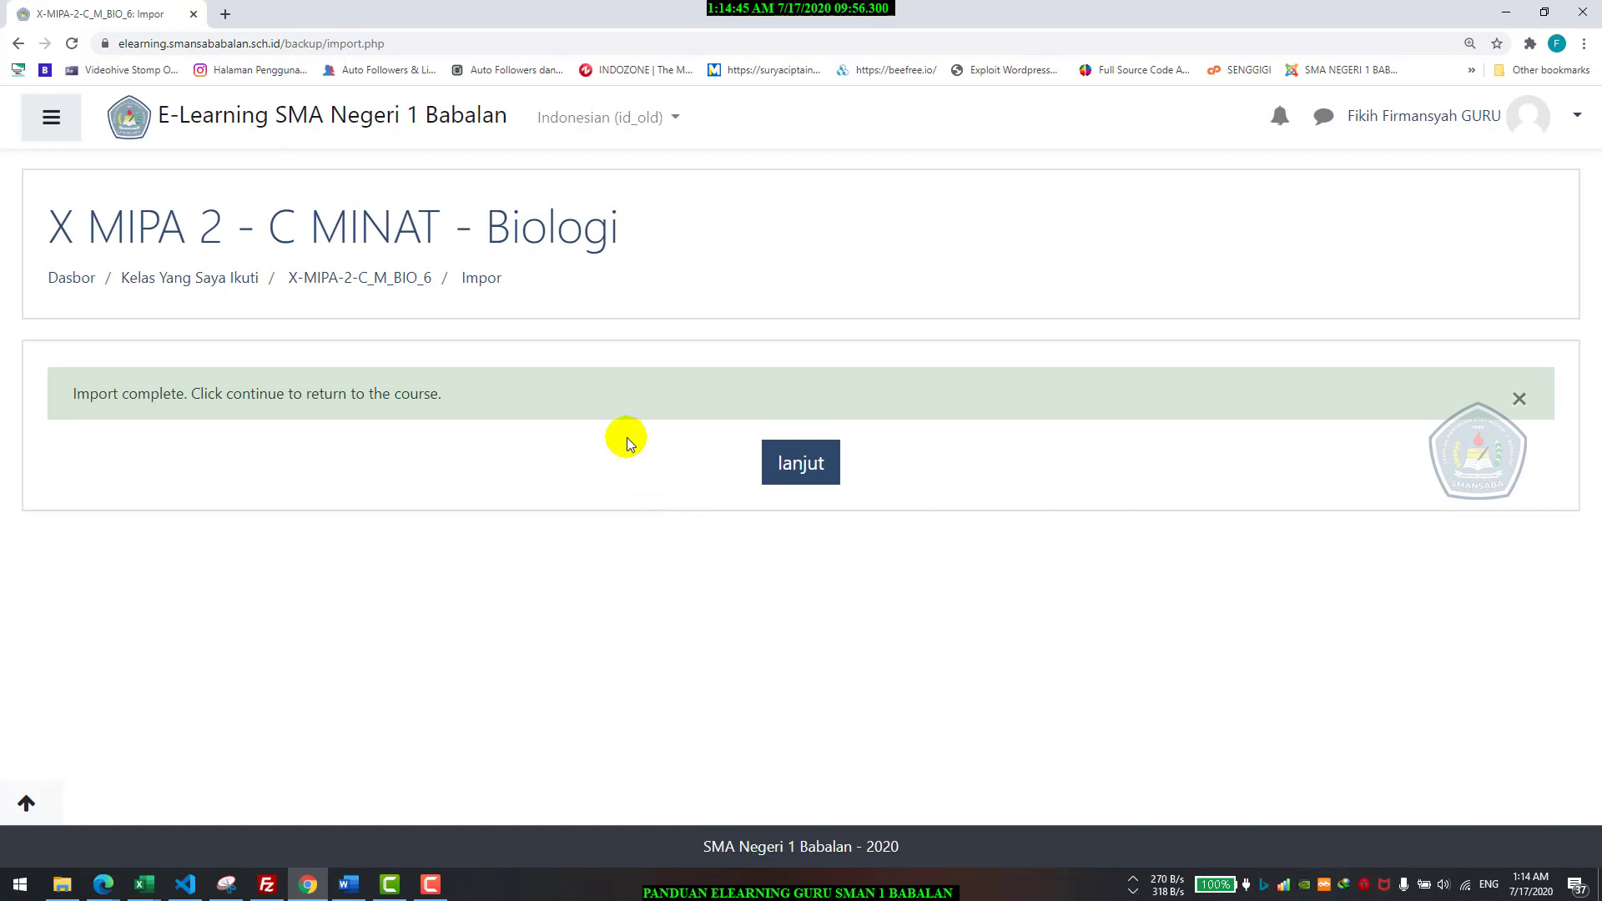
{"action": "left_click", "coordinate": [799, 478]}
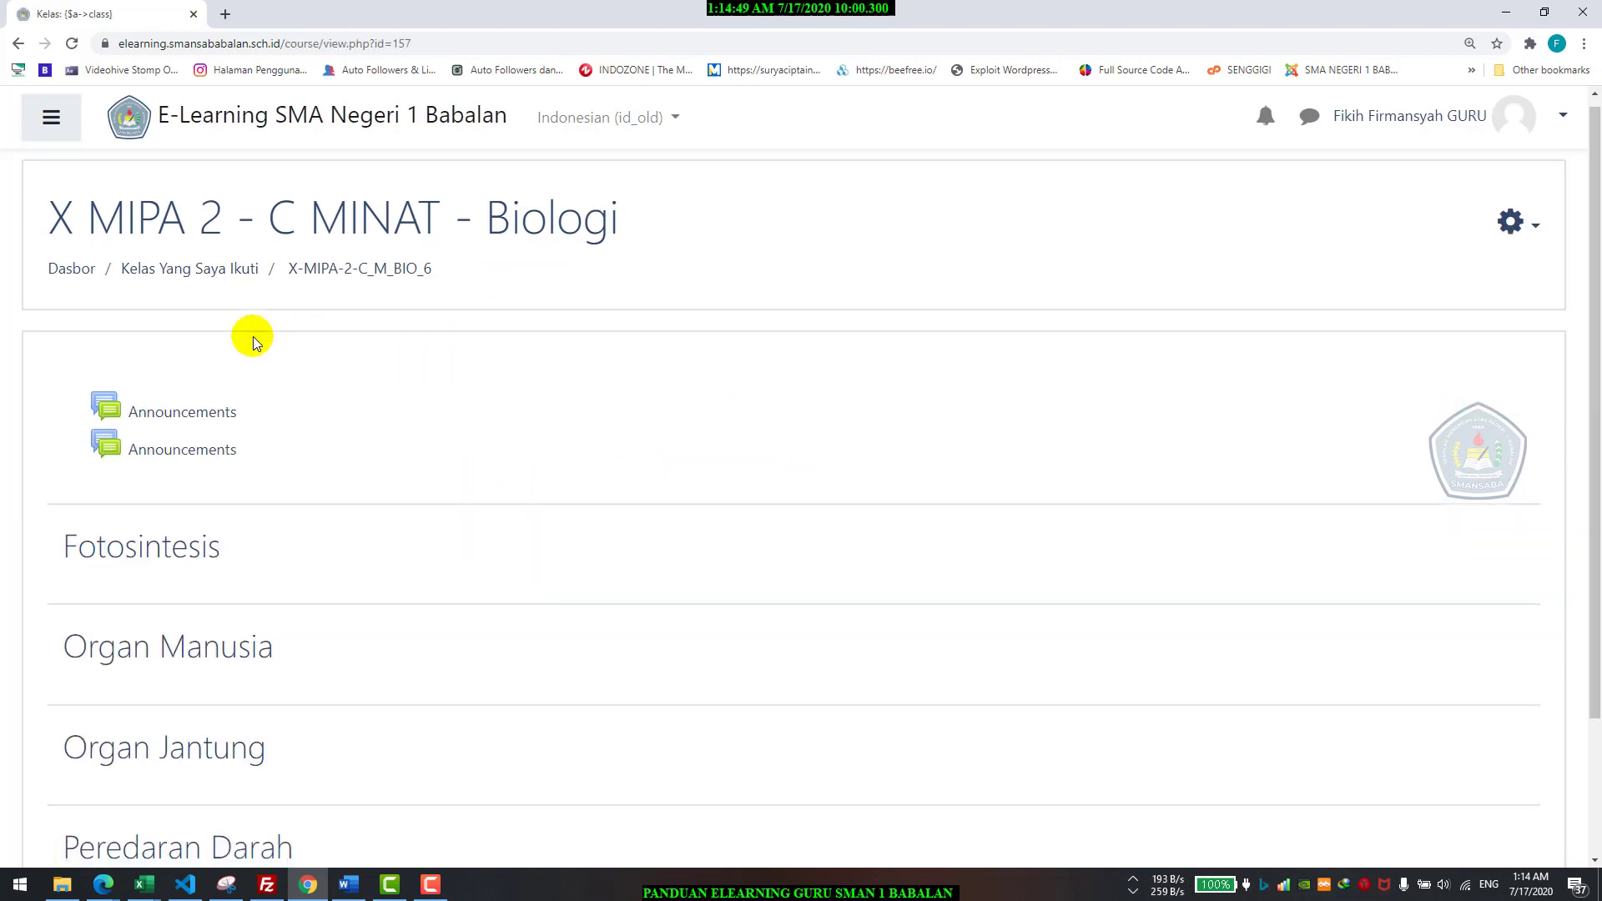
{"action": "scroll", "coordinate": [197, 278], "scroll_direction": "down", "scroll_amount": 2}
{"action": "scroll", "coordinate": [100, 276], "scroll_direction": "up", "scroll_amount": 2}
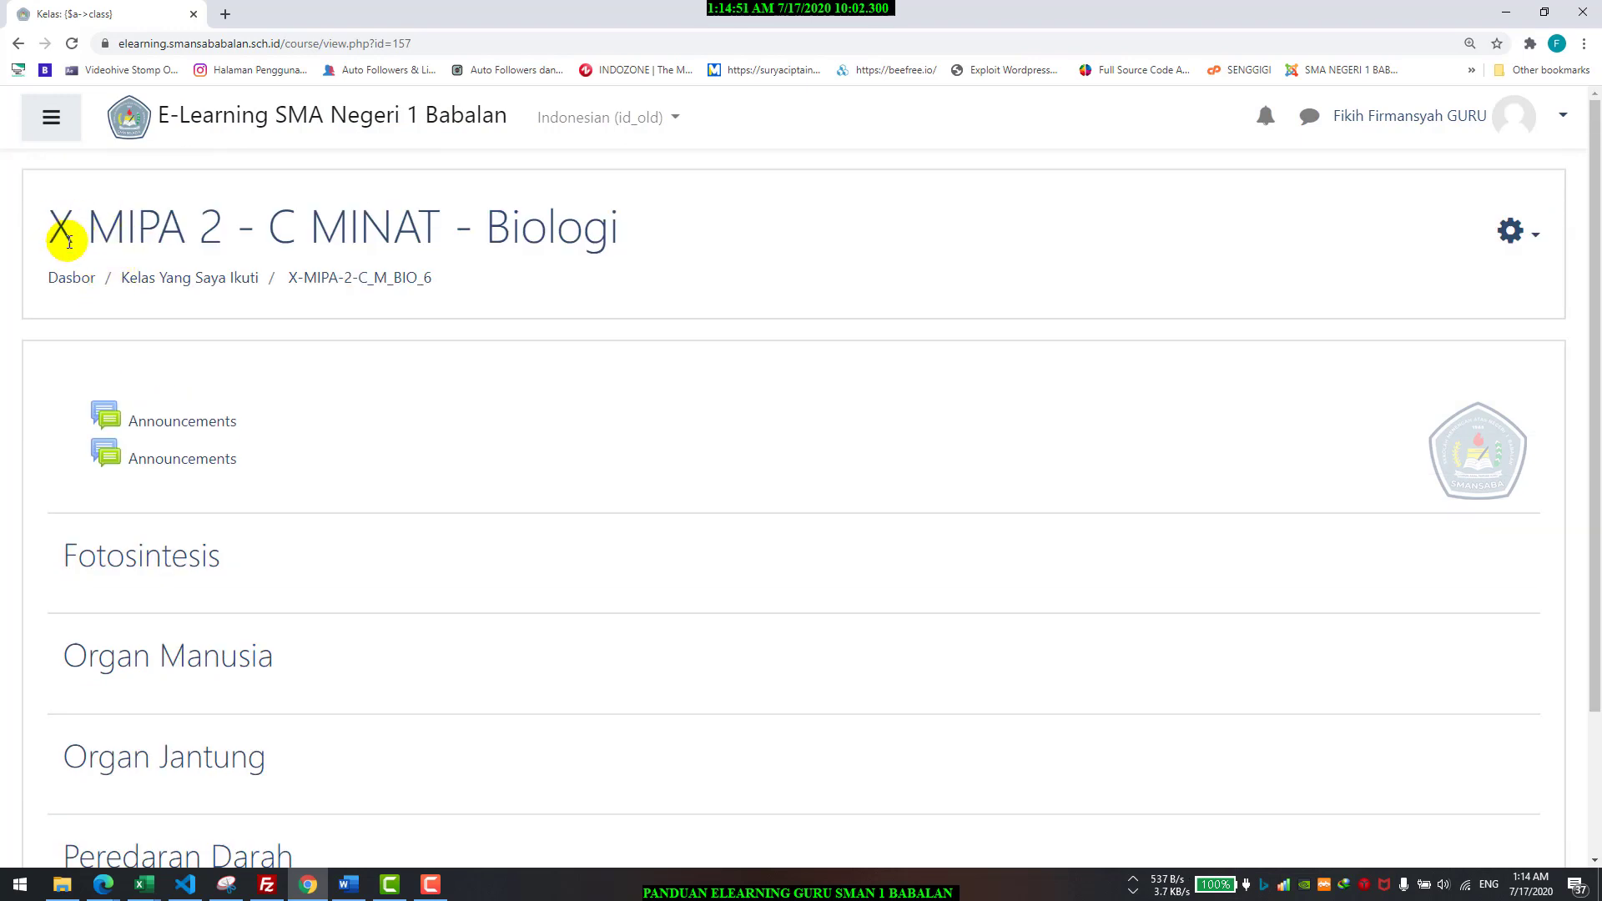
{"action": "scroll", "coordinate": [41, 502], "scroll_direction": "down", "scroll_amount": 3}
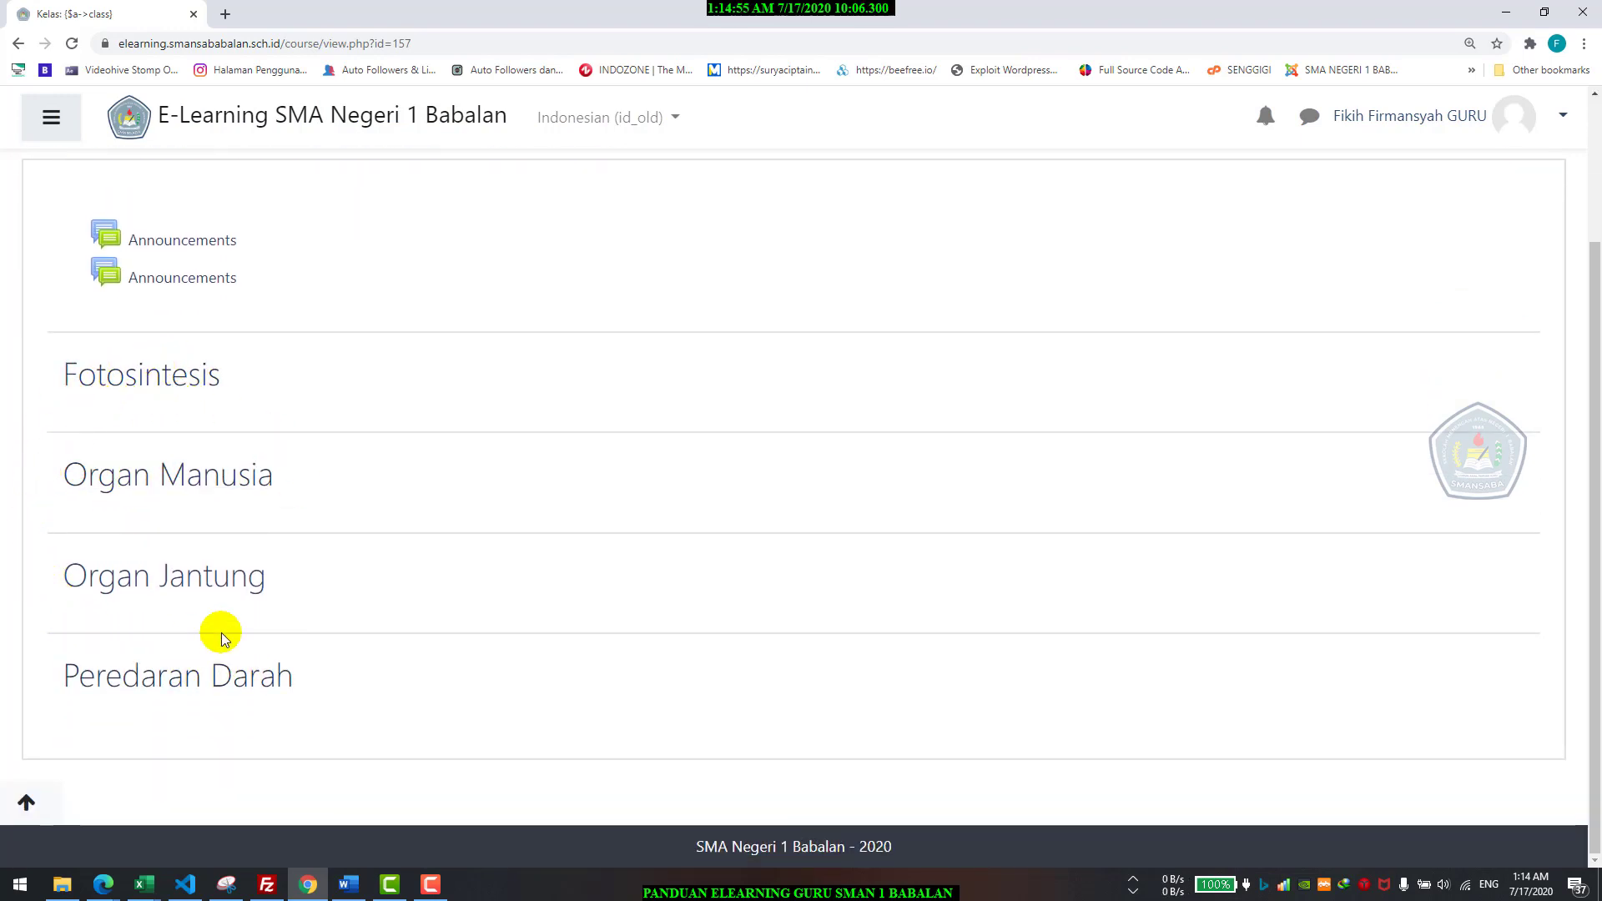
{"action": "scroll", "coordinate": [209, 440], "scroll_direction": "up", "scroll_amount": 2}
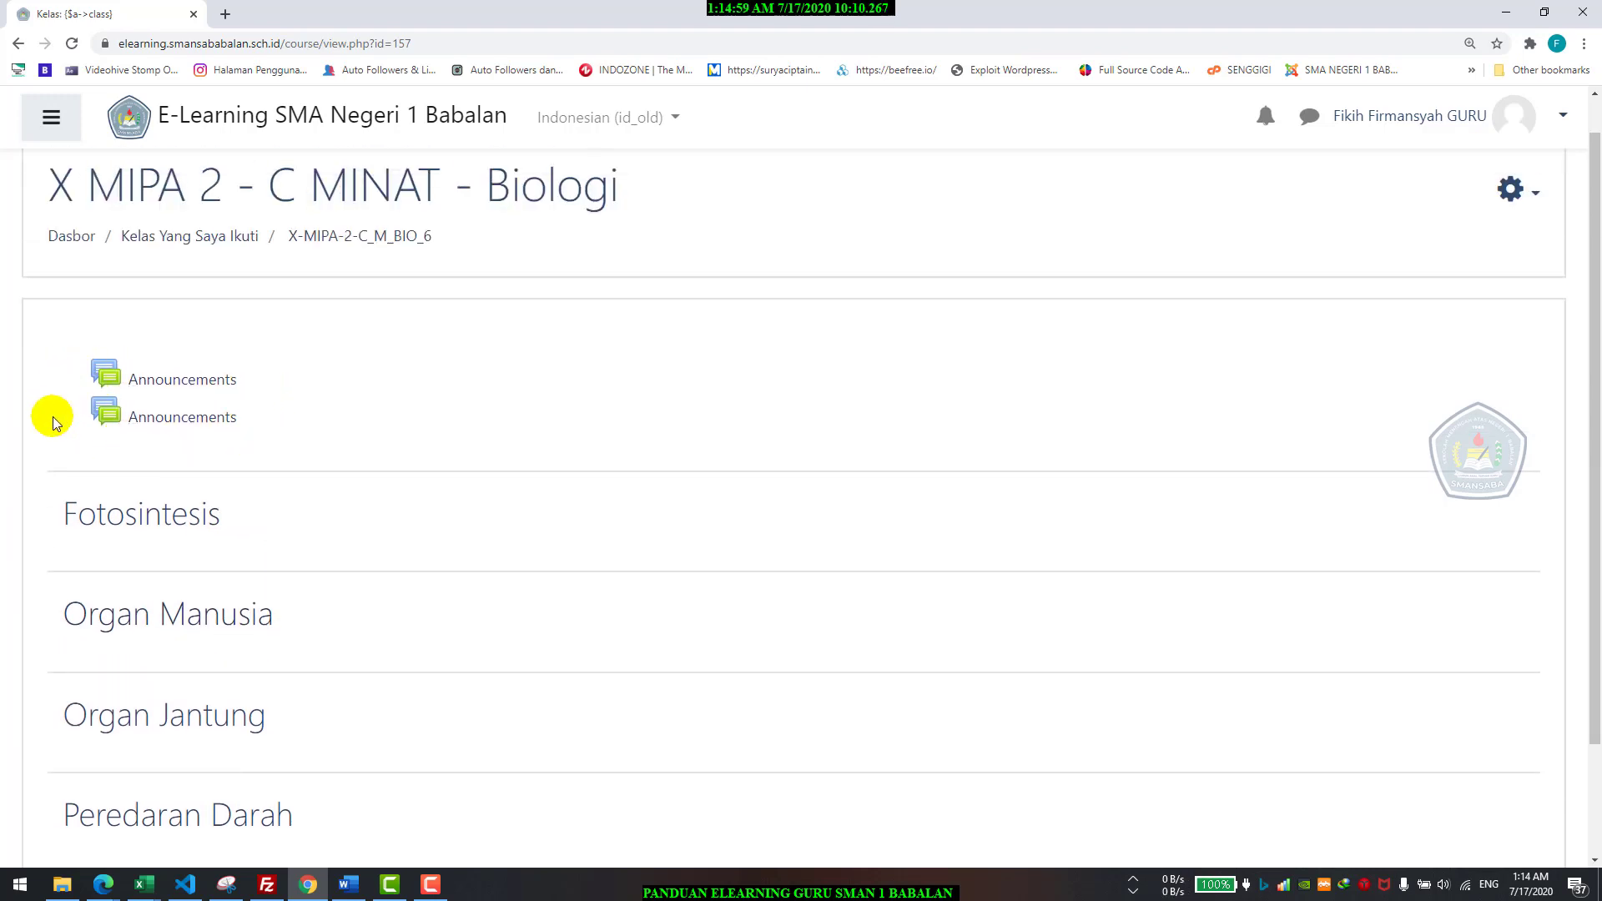
Step: Delete the second Announcements forum from the X MIPA 2 course in edit mode, and turn edit mode off again
{"action": "left_click", "coordinate": [1509, 187]}
{"action": "left_click", "coordinate": [1484, 273]}
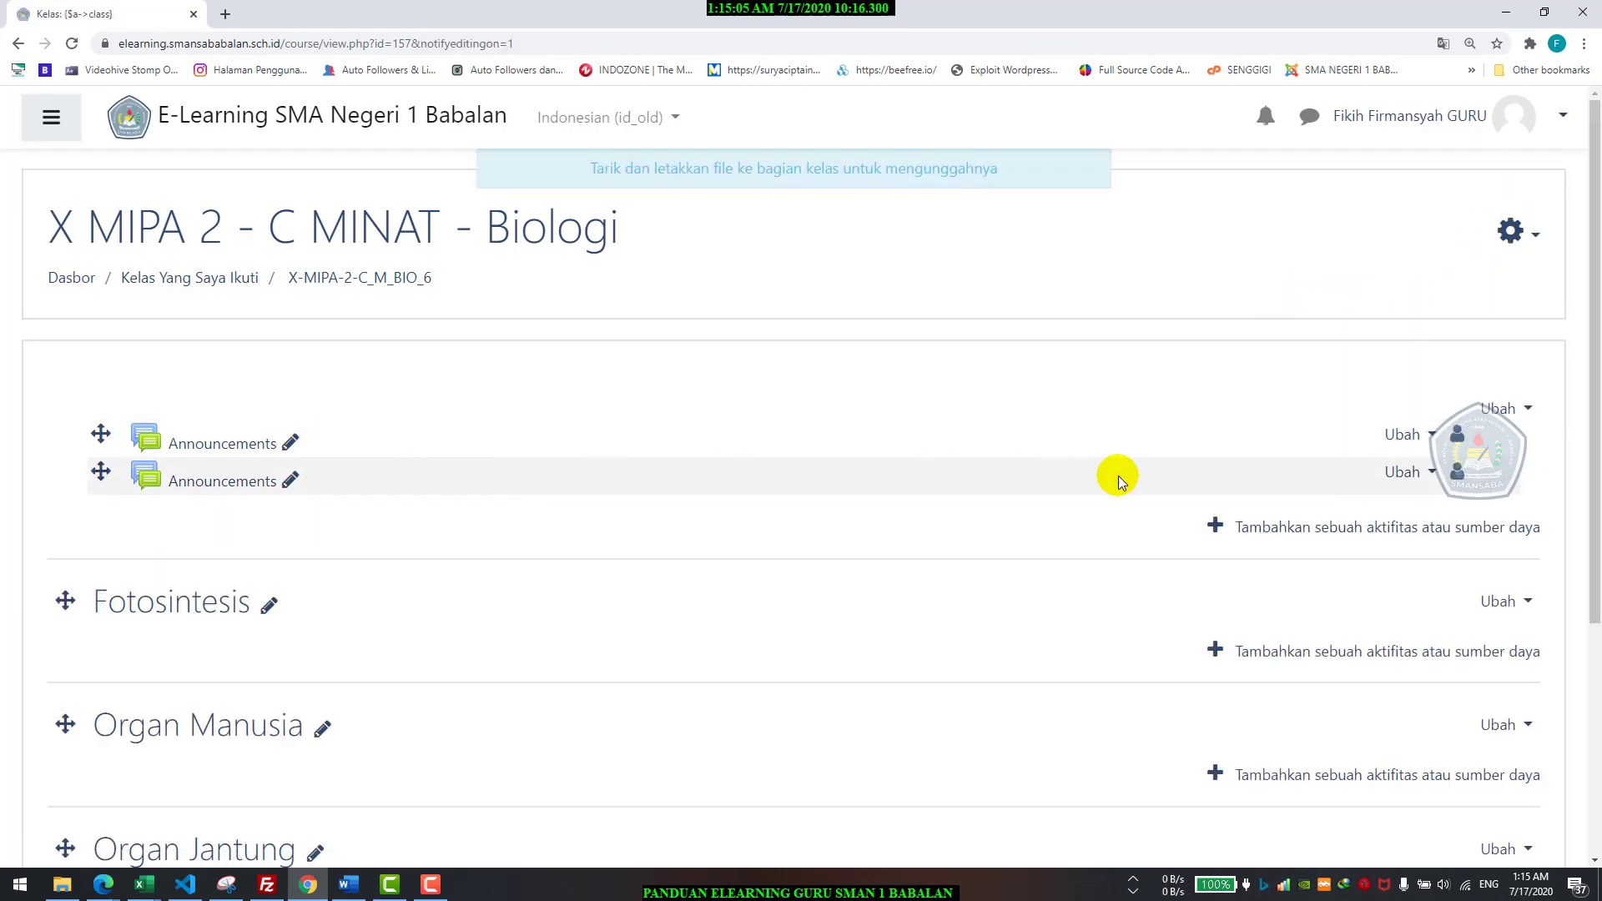
{"action": "left_click", "coordinate": [1399, 476]}
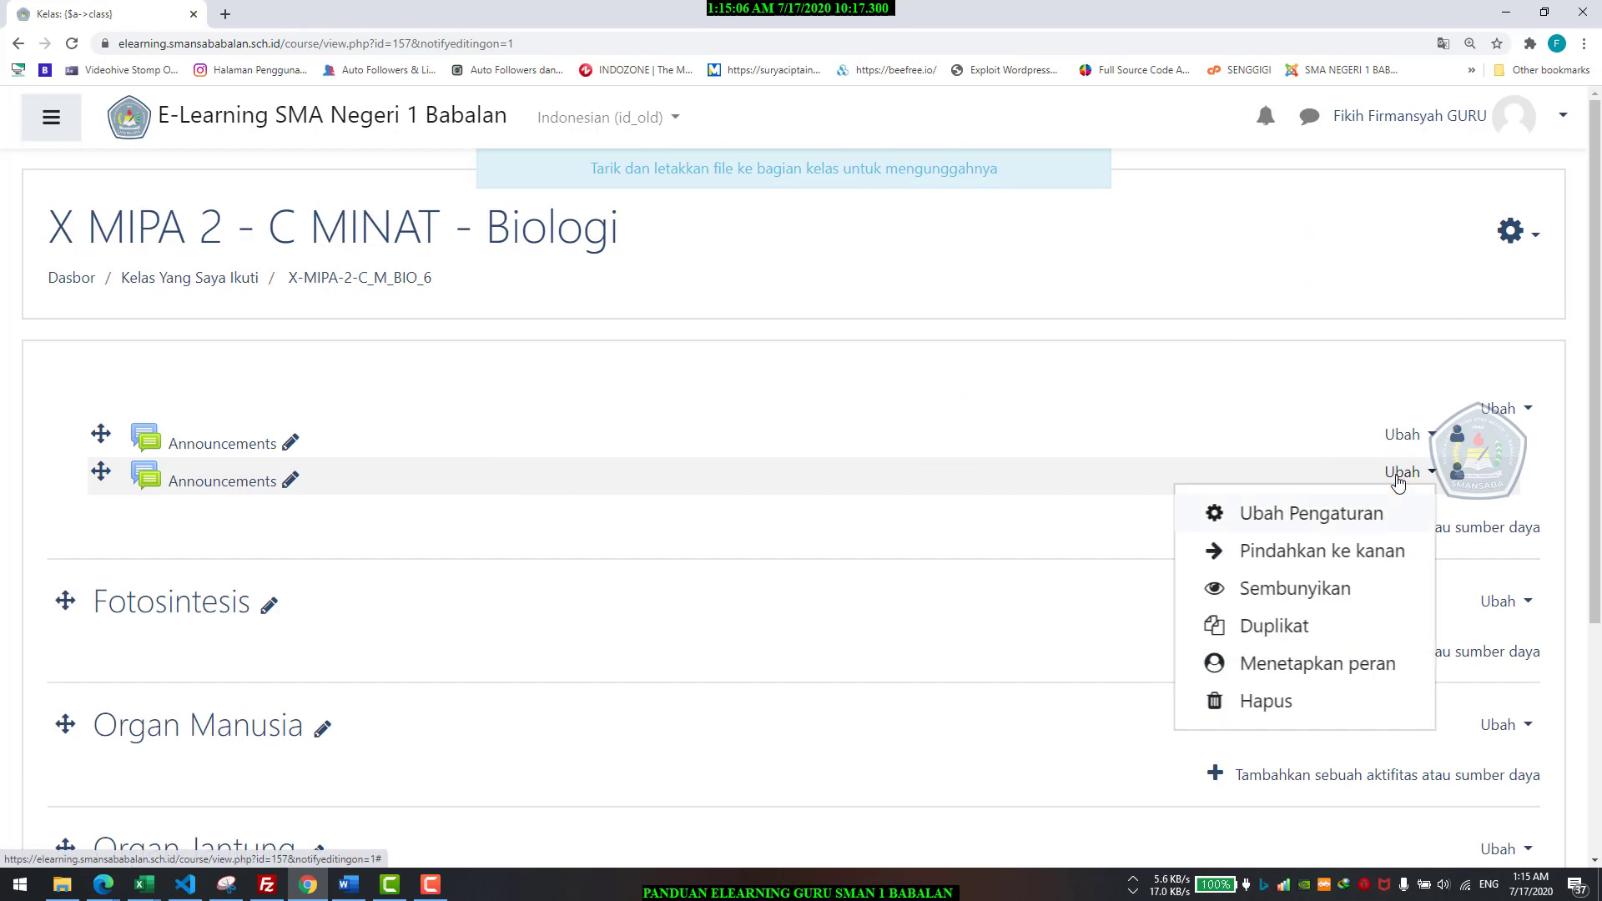
{"action": "left_click", "coordinate": [1307, 703]}
{"action": "left_click", "coordinate": [705, 591]}
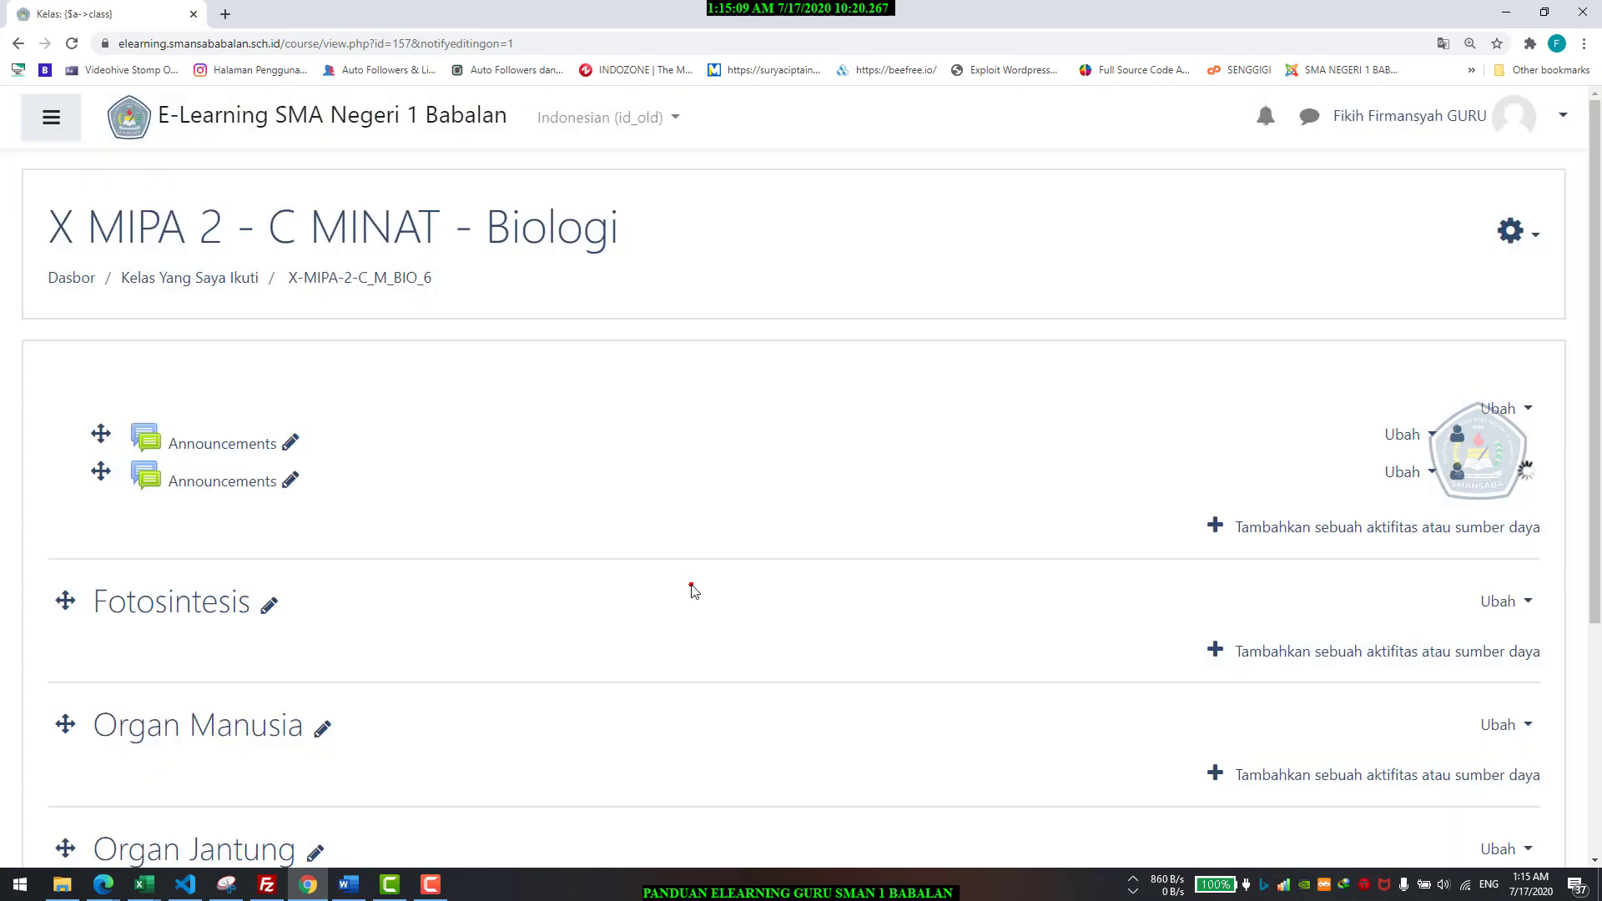
{"action": "left_click", "coordinate": [1540, 238]}
{"action": "left_click", "coordinate": [1492, 321]}
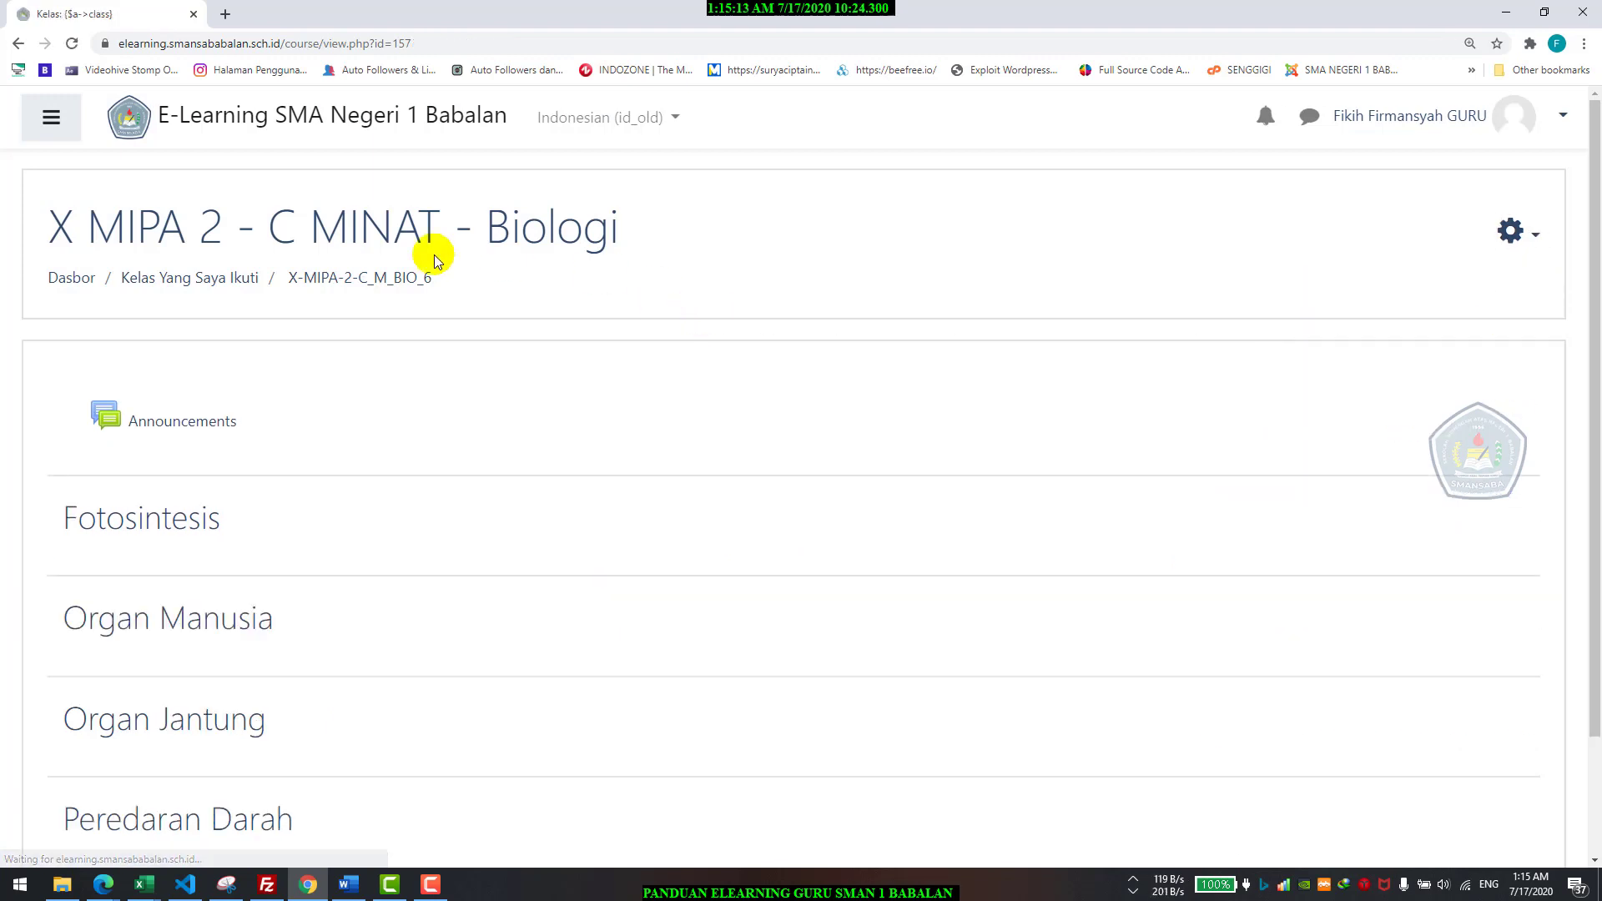
Step: Look over the X MIPA 2 topics, then return to the Dasbor and open the X MIPA 3 - C MINAT - Biologi course
{"action": "scroll", "coordinate": [364, 526], "scroll_direction": "down", "scroll_amount": 2}
{"action": "scroll", "coordinate": [347, 484], "scroll_direction": "up", "scroll_amount": 2}
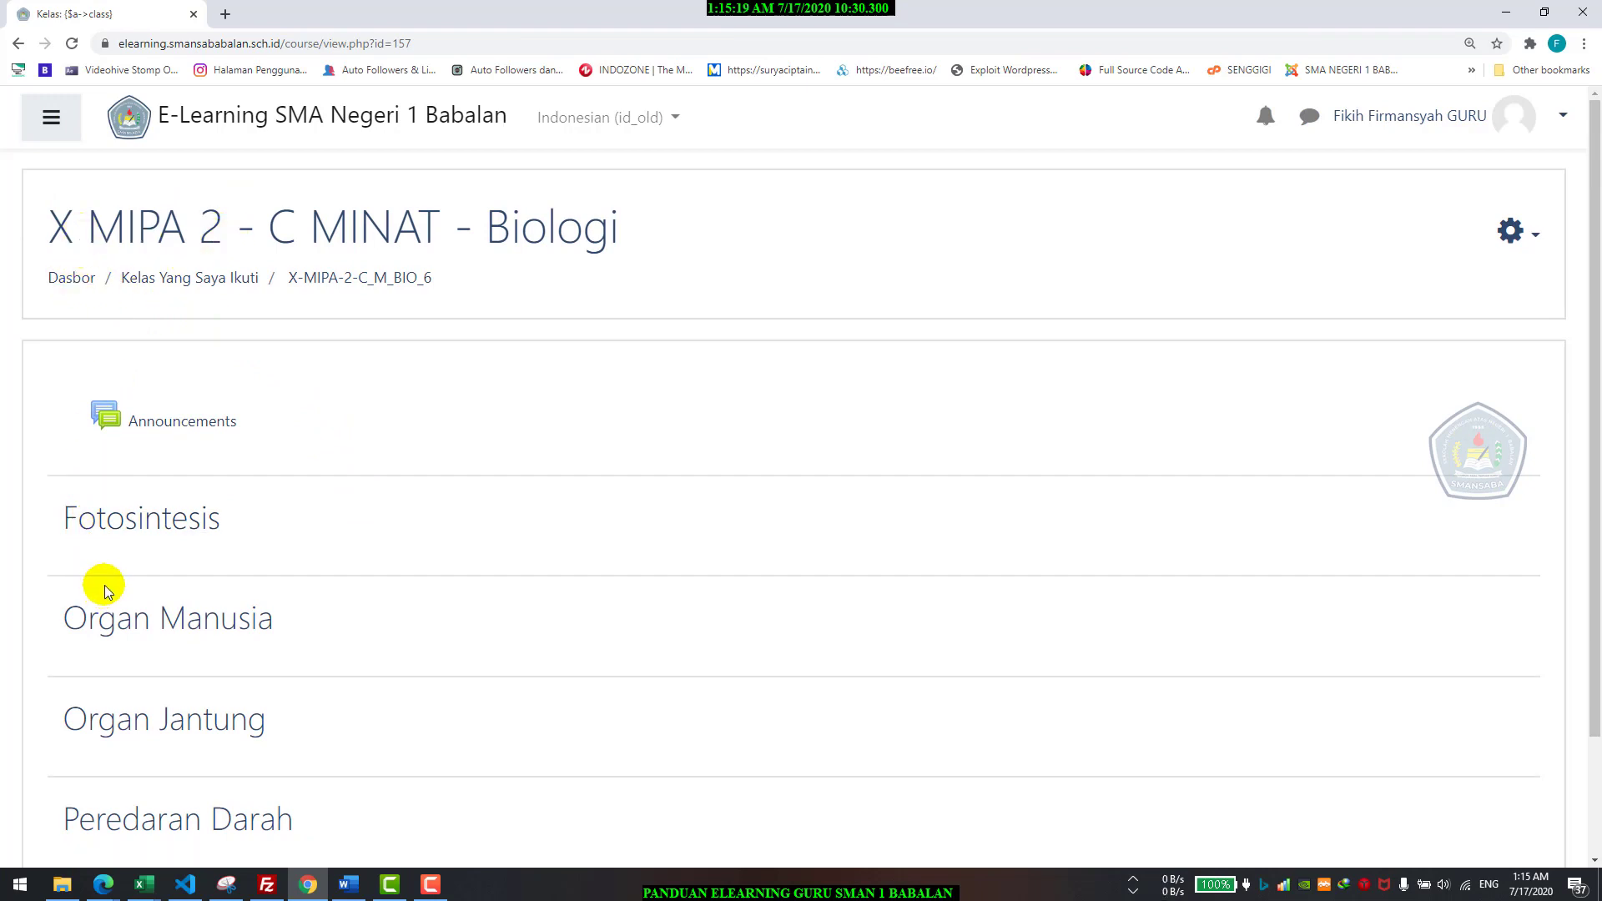
{"action": "scroll", "coordinate": [107, 591], "scroll_direction": "down", "scroll_amount": 2}
{"action": "scroll", "coordinate": [111, 562], "scroll_direction": "up", "scroll_amount": 2}
{"action": "left_click", "coordinate": [62, 279]}
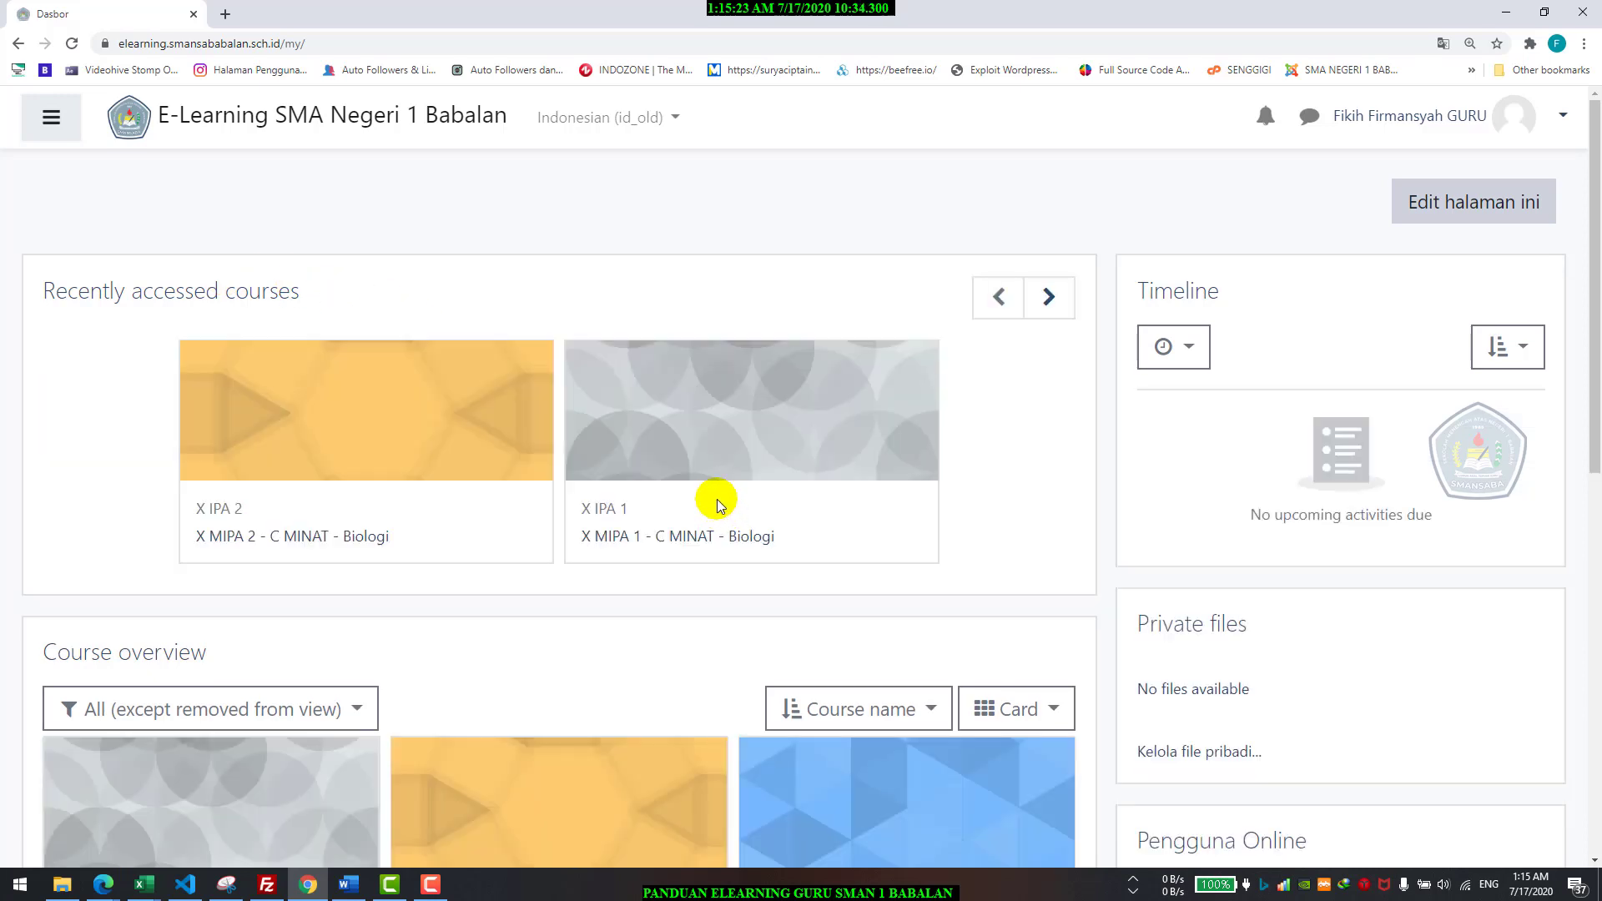
{"action": "scroll", "coordinate": [739, 538], "scroll_direction": "down", "scroll_amount": 2}
{"action": "left_click", "coordinate": [837, 655]}
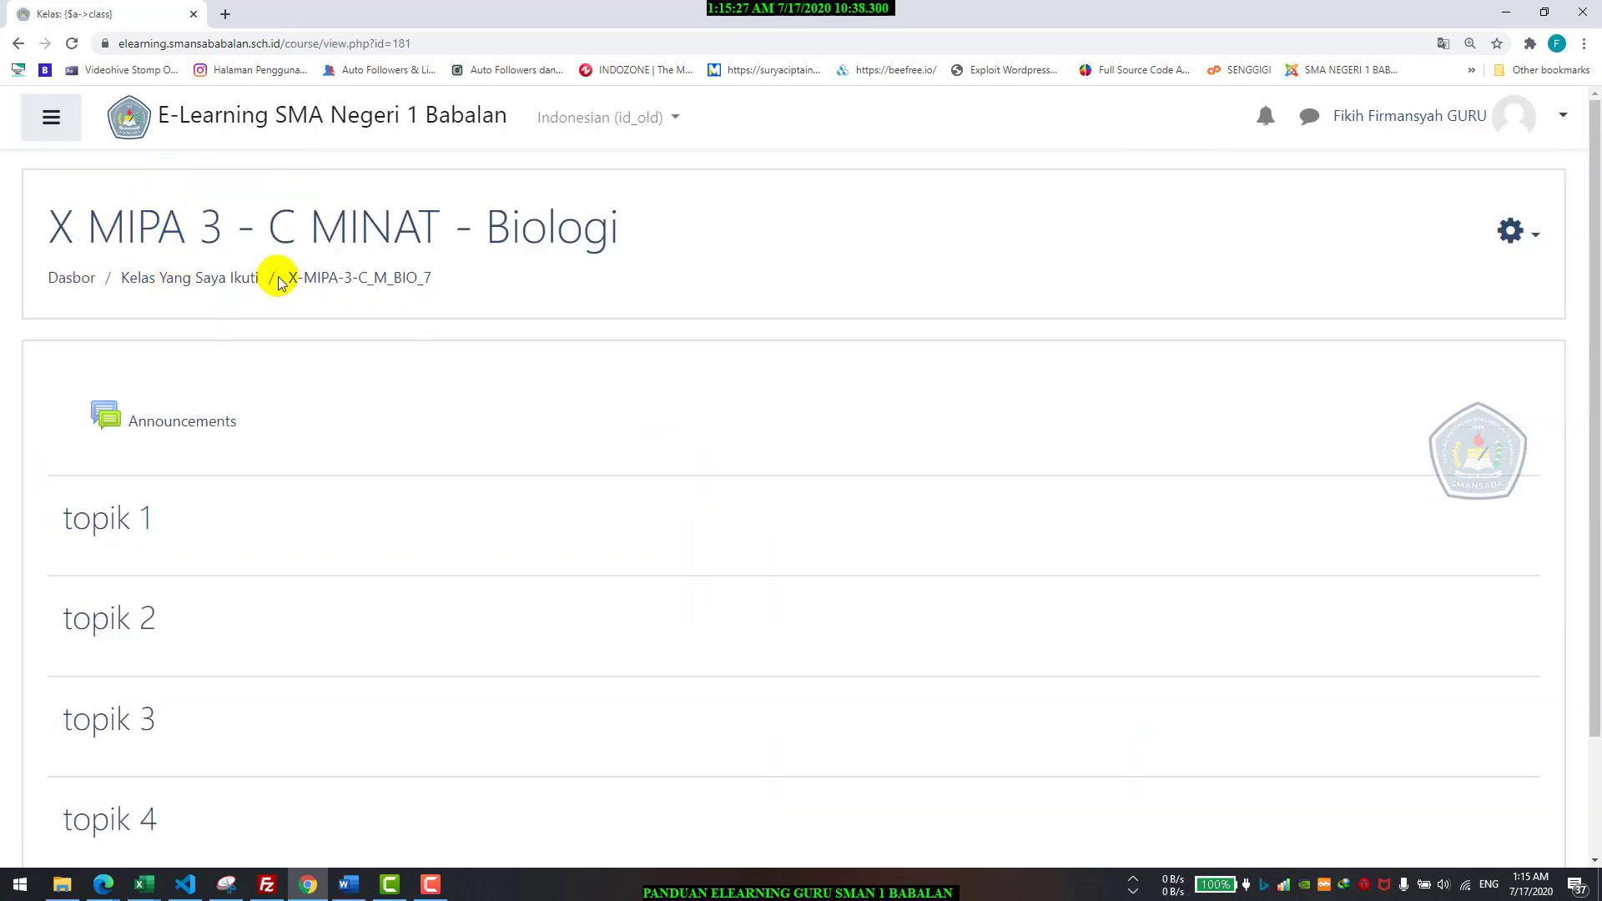
Step: Import all content of X-MIPA-1-C_M_BIO_5 into the X MIPA 3 course, skipping to the final step, and return to the course page
{"action": "left_click", "coordinate": [1537, 244]}
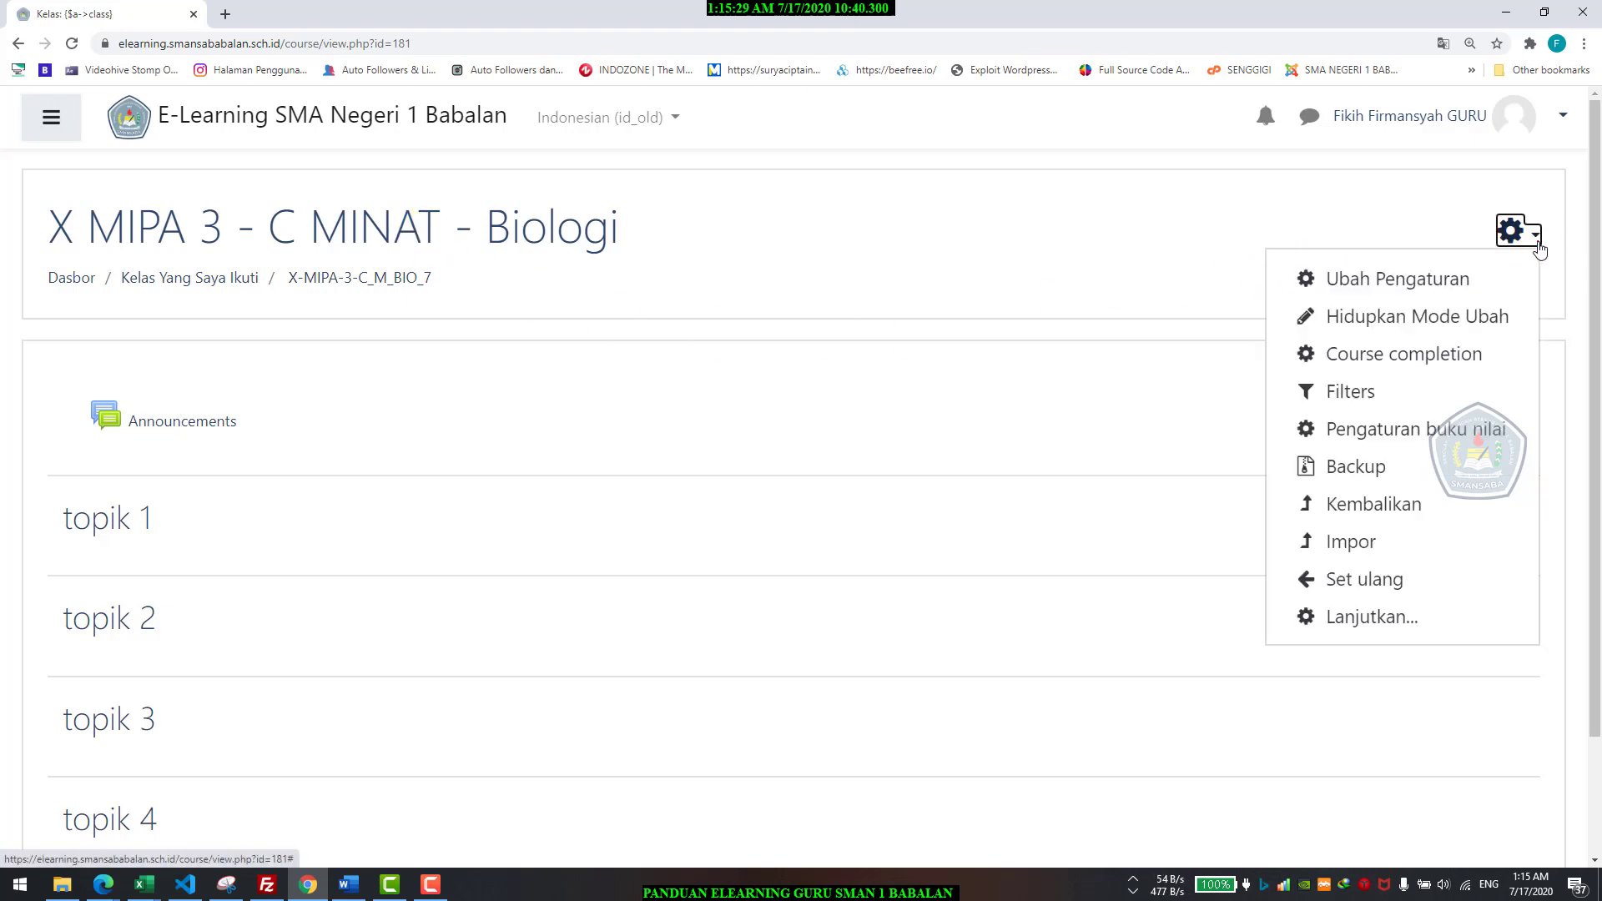
{"action": "left_click", "coordinate": [1375, 540]}
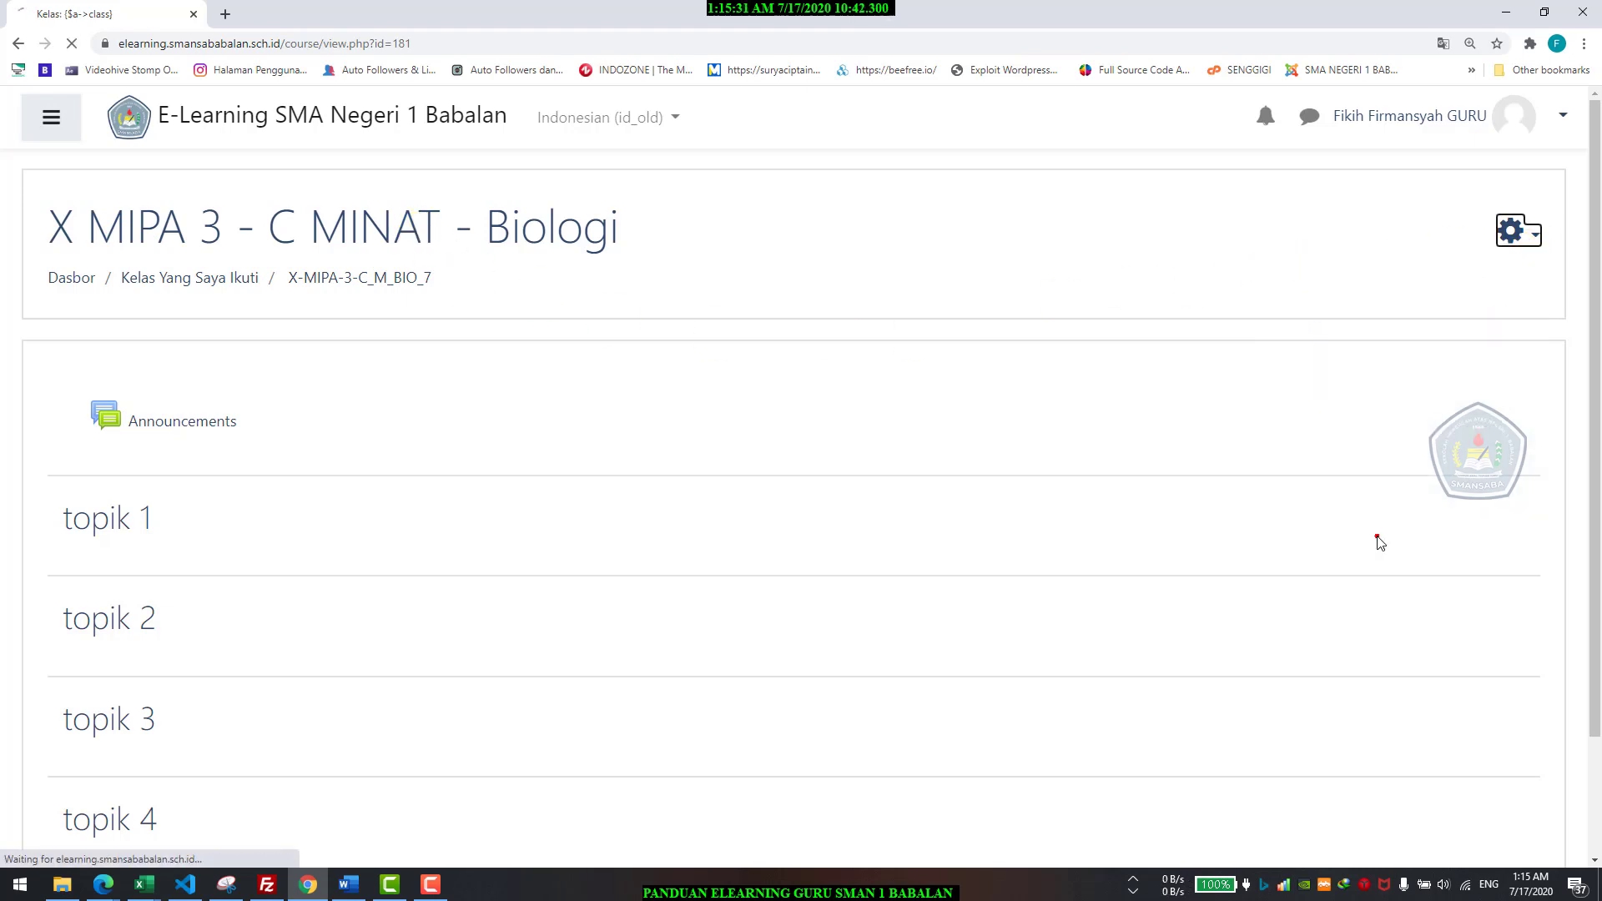
{"action": "scroll", "coordinate": [751, 467], "scroll_direction": "down", "scroll_amount": 2}
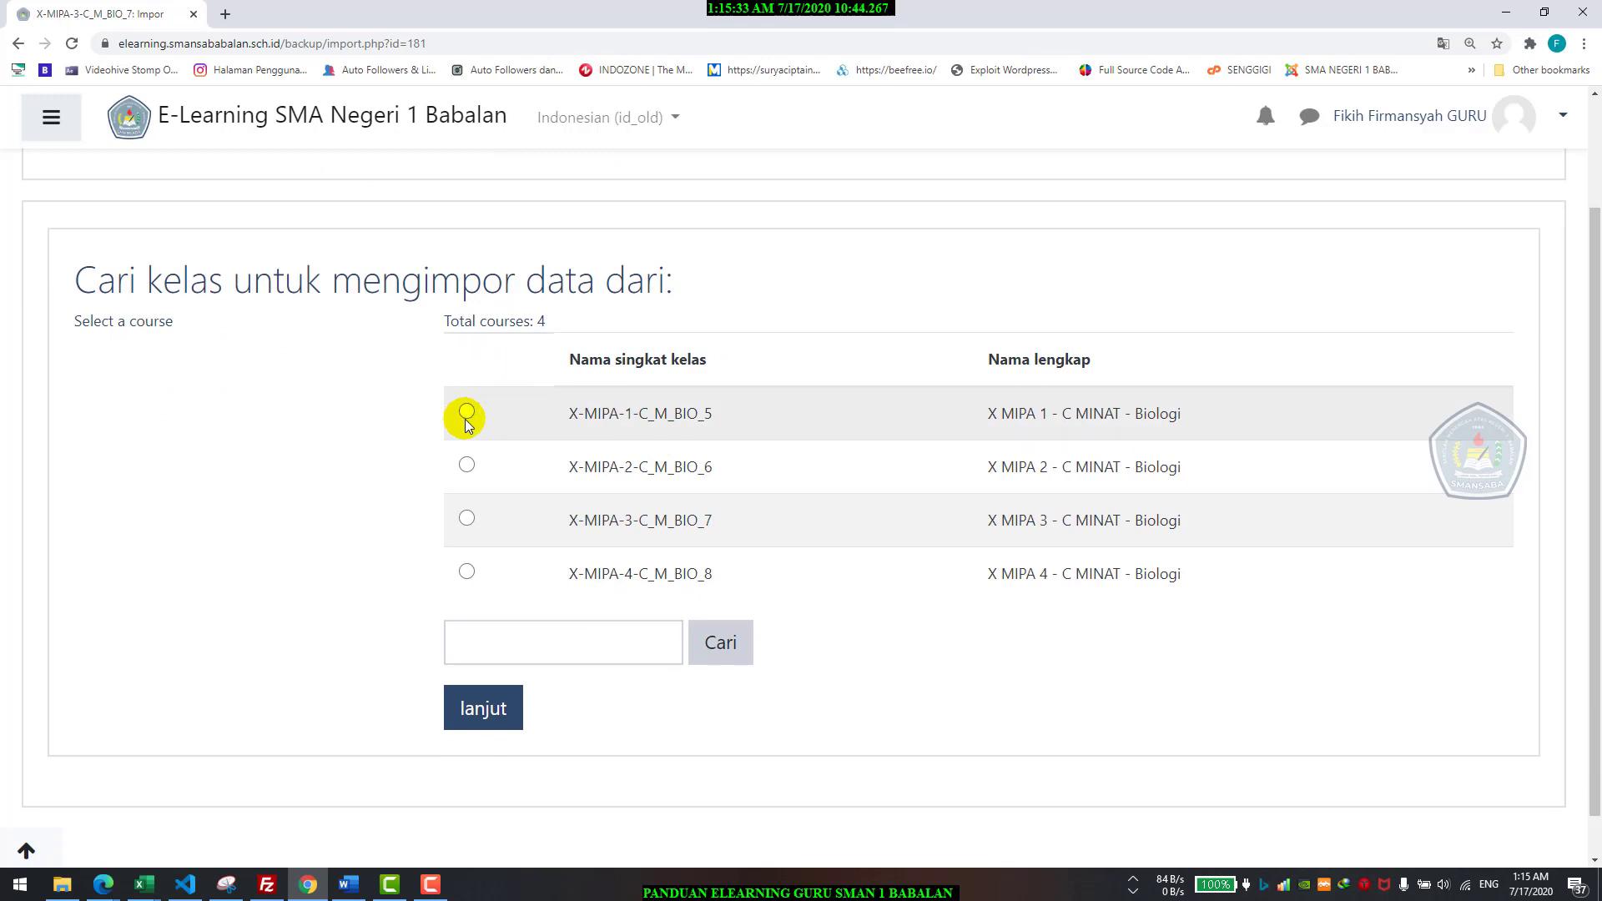
{"action": "left_click", "coordinate": [483, 708]}
{"action": "scroll", "coordinate": [499, 706], "scroll_direction": "down", "scroll_amount": 4}
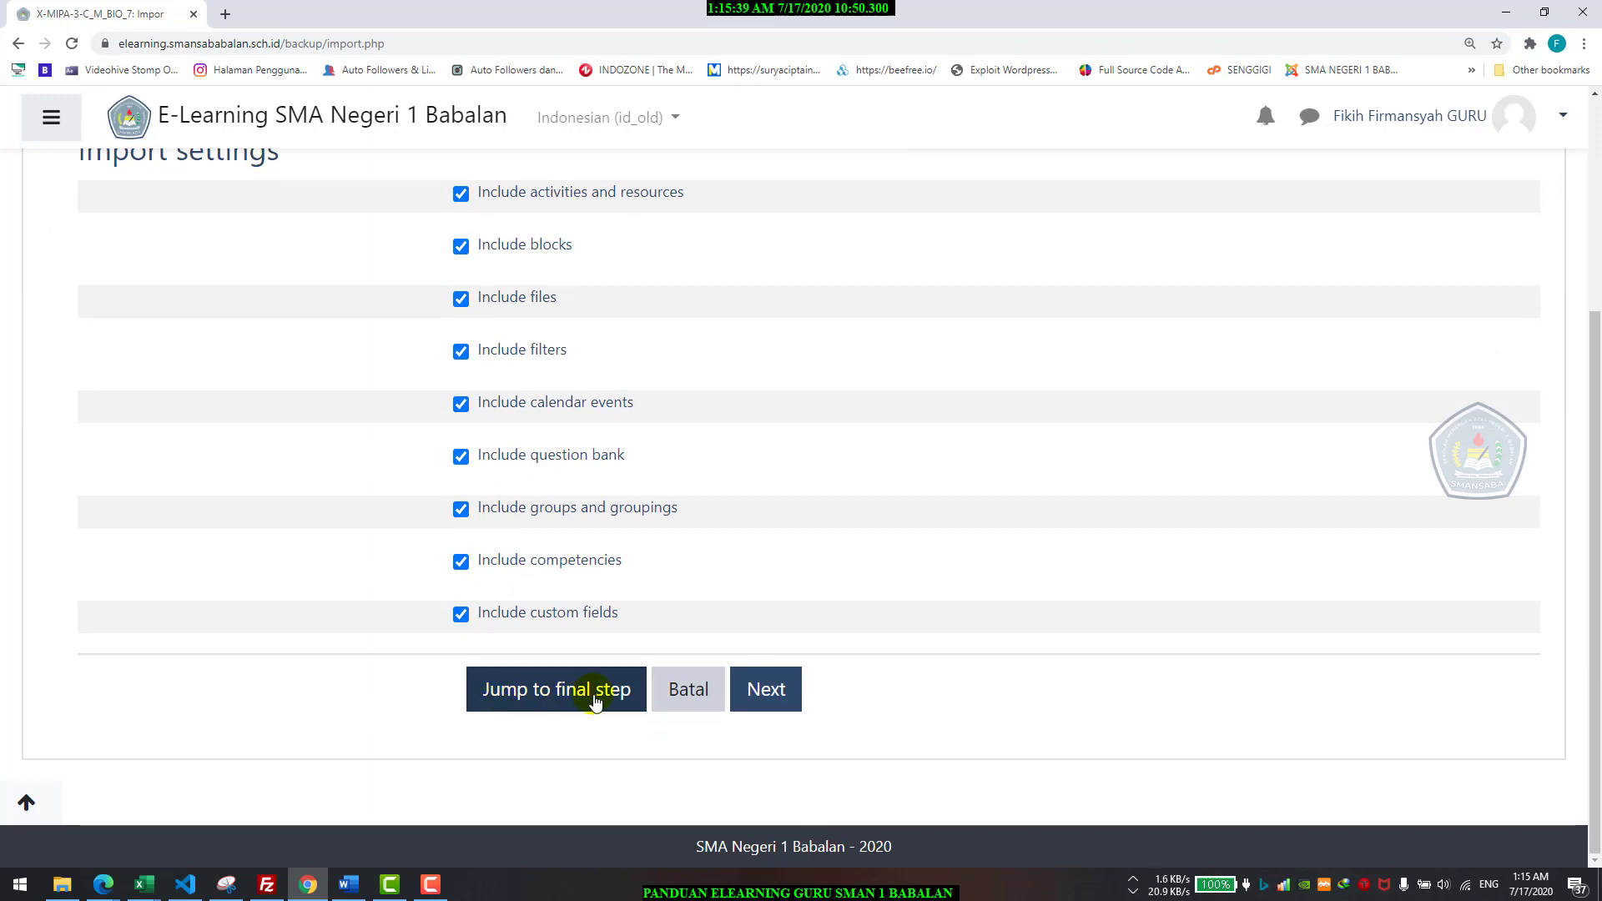
{"action": "left_click", "coordinate": [583, 712]}
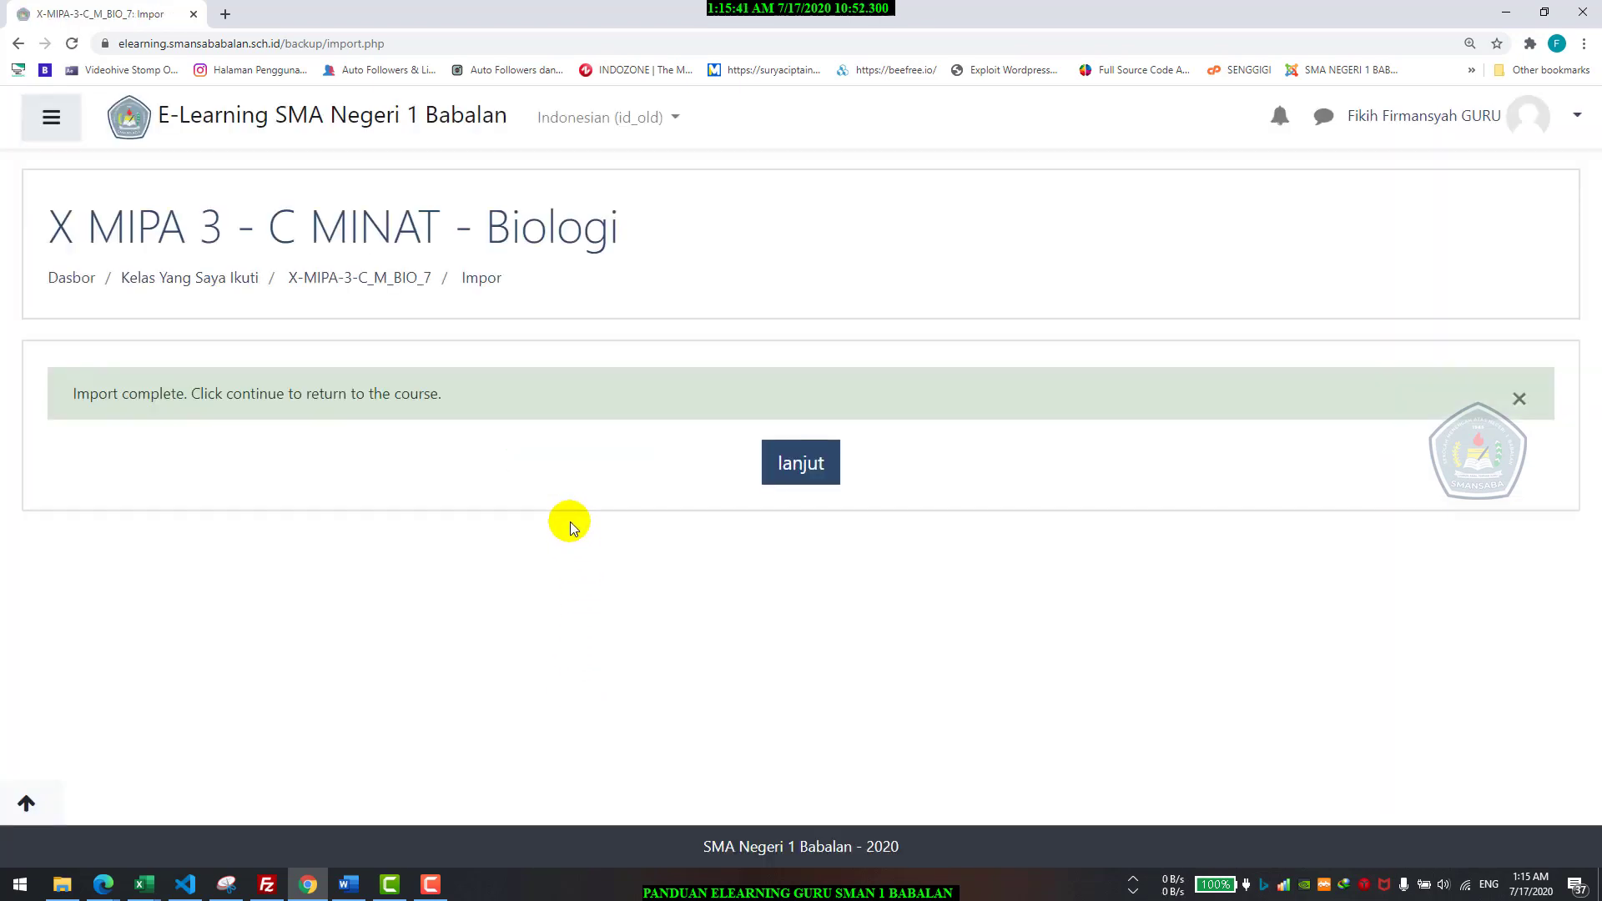
{"action": "left_click", "coordinate": [815, 463]}
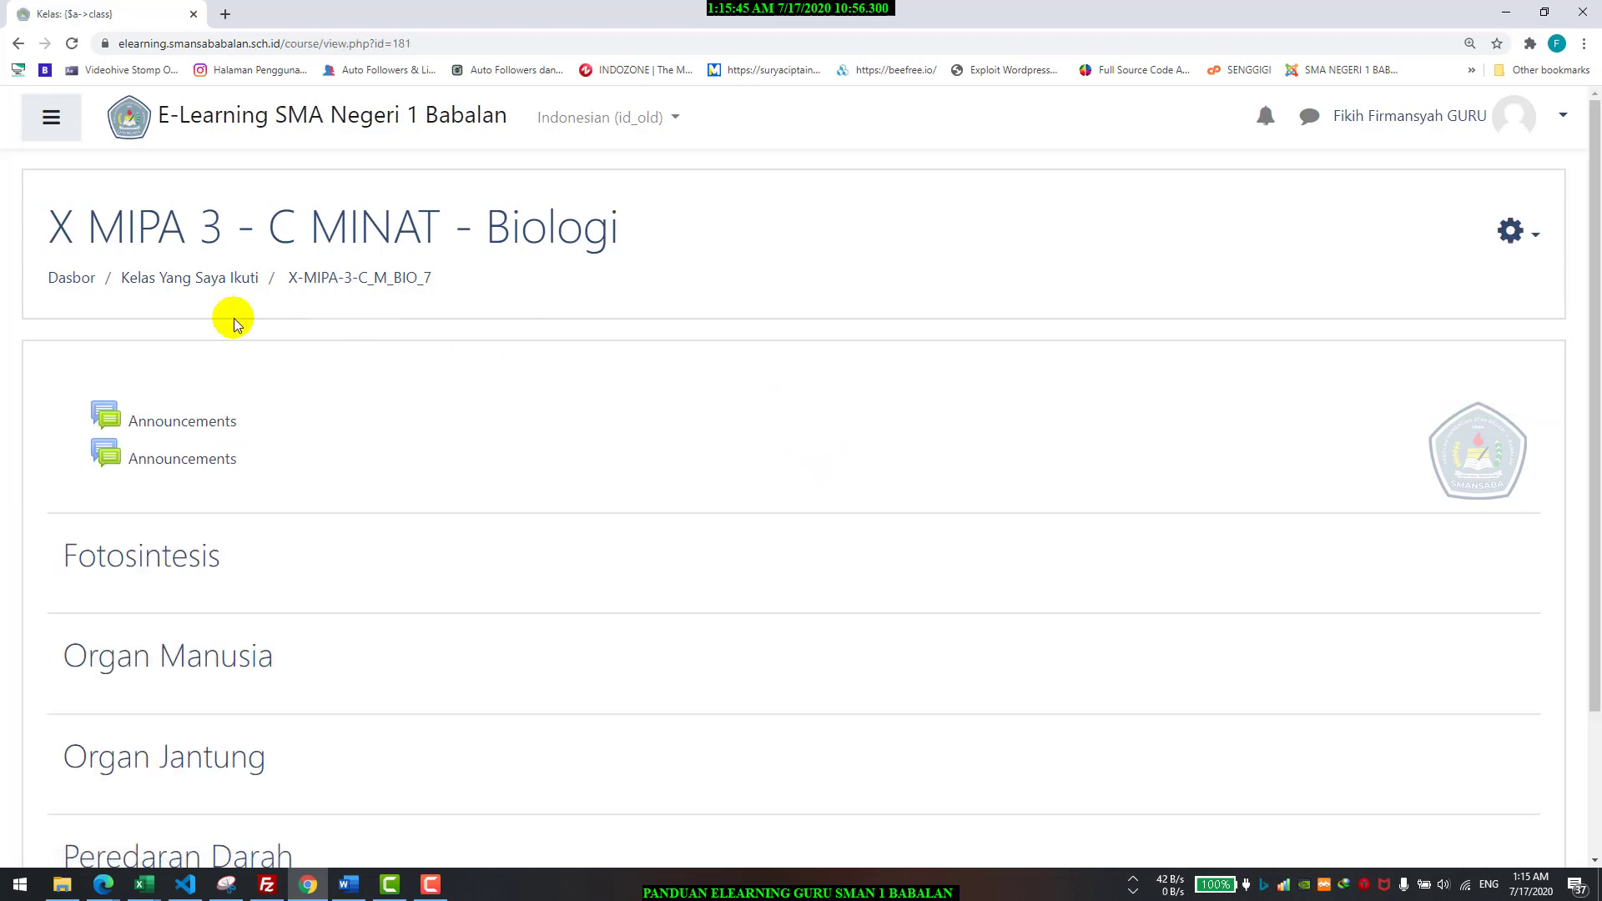
Step: Delete the second Announcements forum from the X MIPA 3 course in edit mode, and turn edit mode off again
{"action": "scroll", "coordinate": [257, 636], "scroll_direction": "down", "scroll_amount": 3}
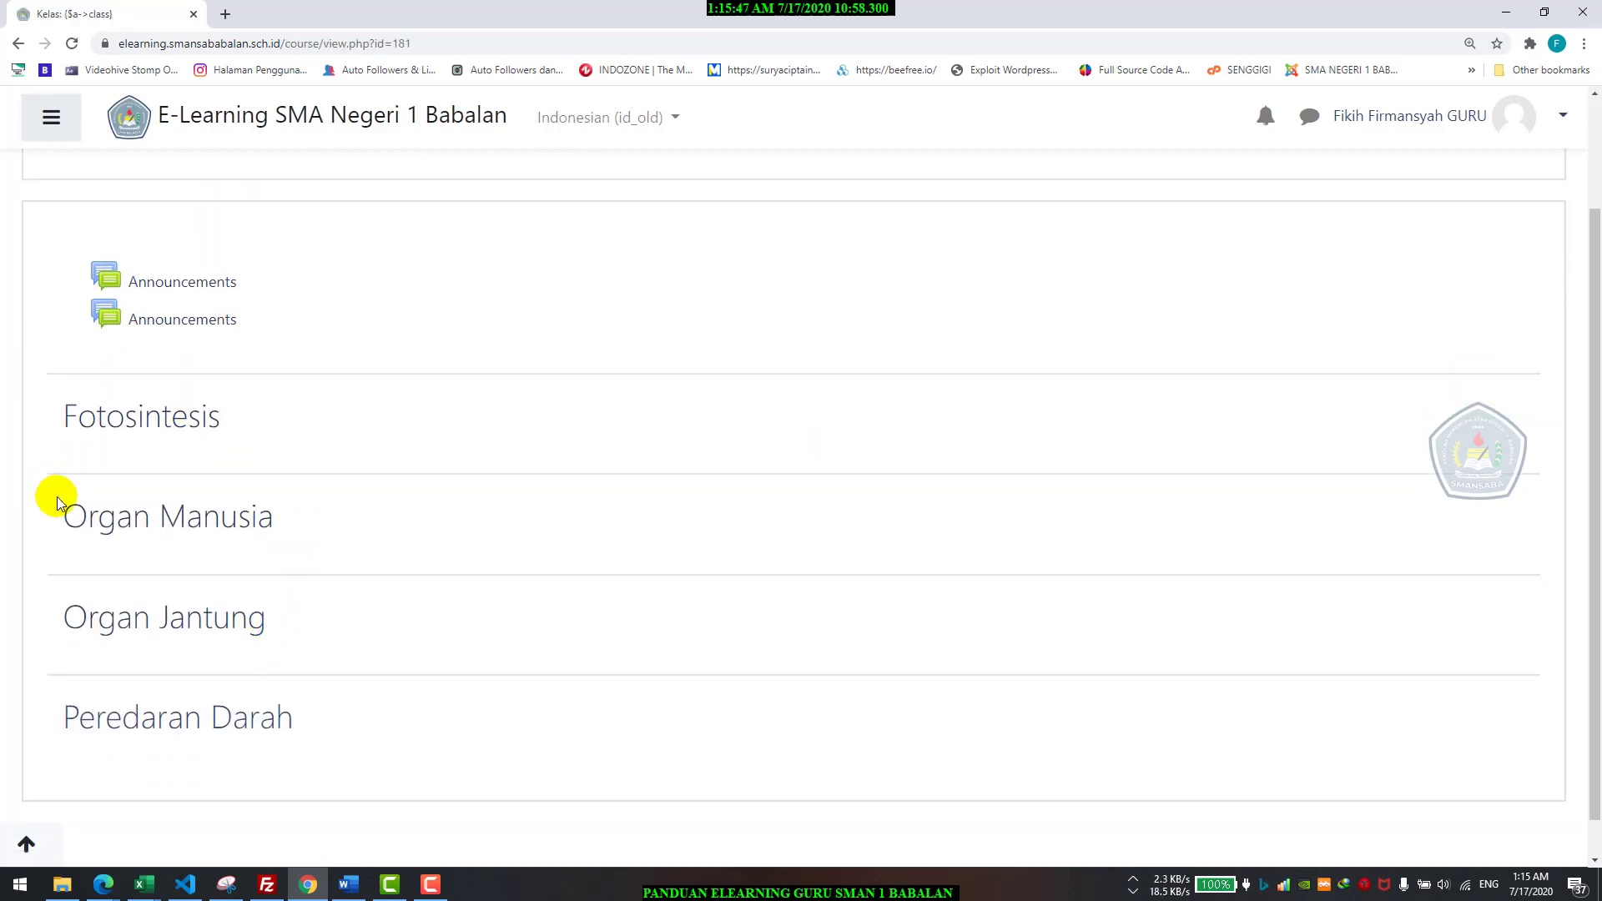
{"action": "scroll", "coordinate": [100, 491], "scroll_direction": "up", "scroll_amount": 3}
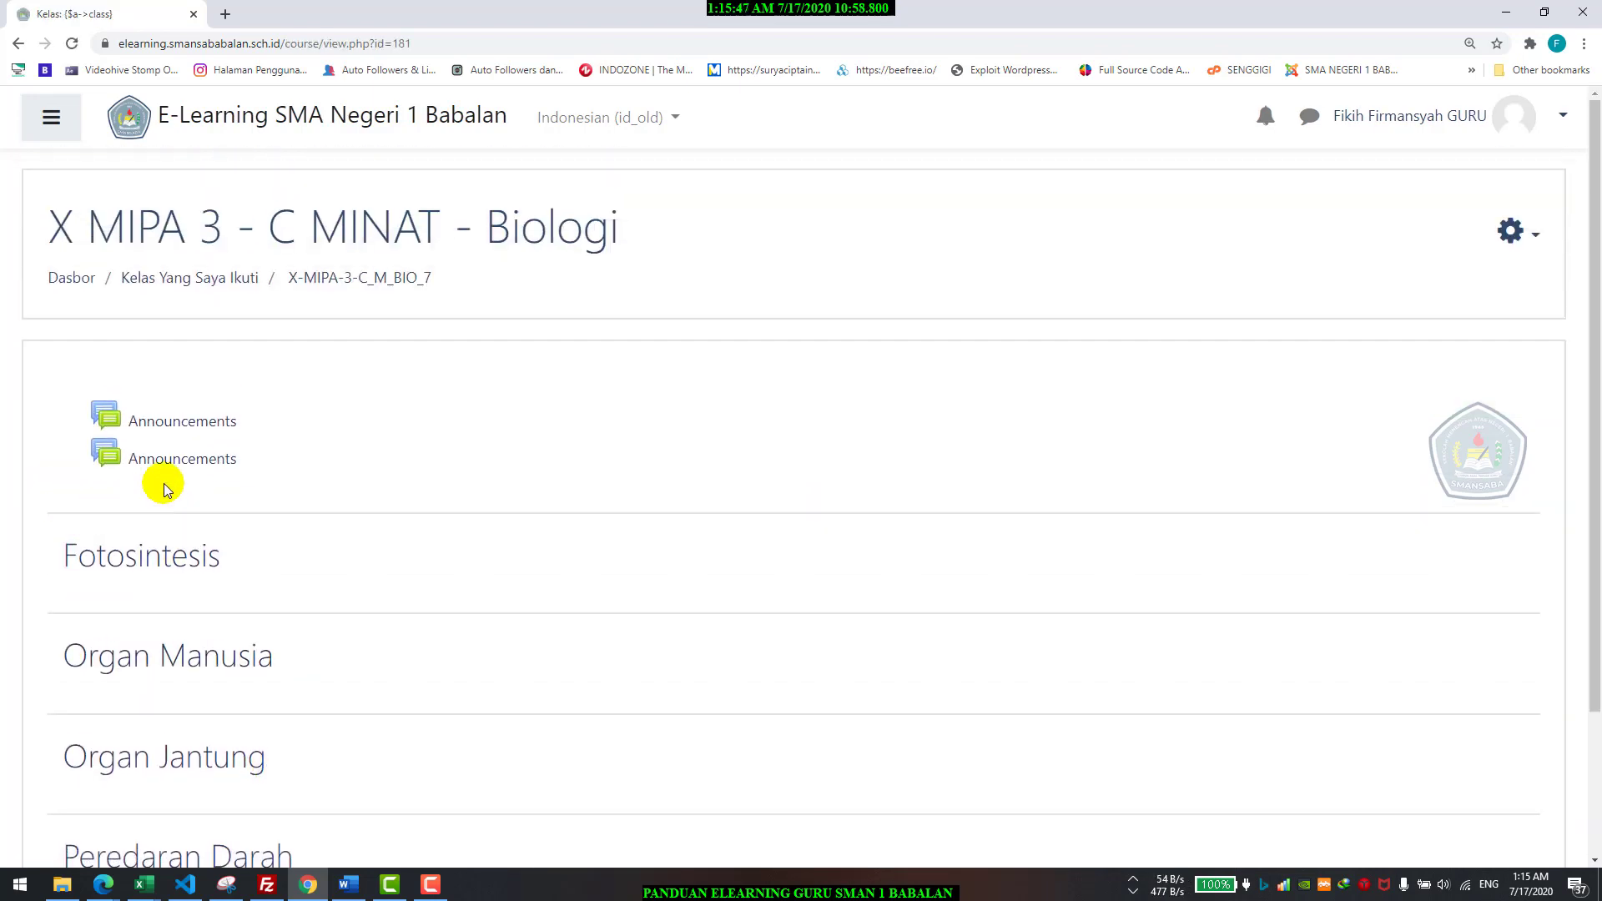
{"action": "left_click", "coordinate": [1536, 242]}
{"action": "left_click", "coordinate": [1369, 313]}
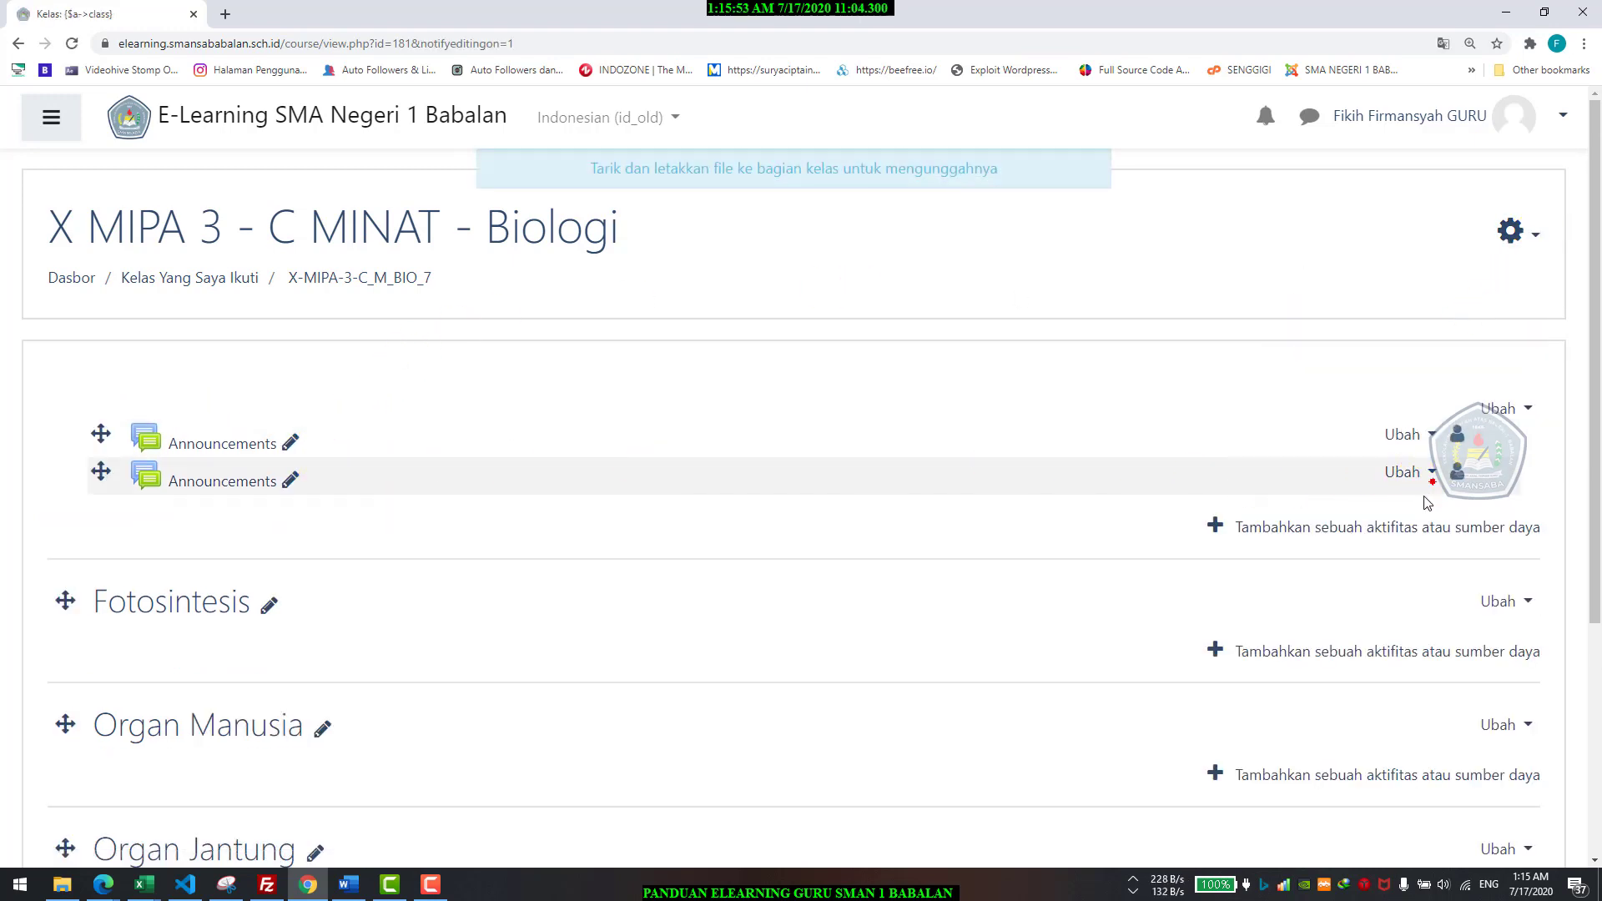
{"action": "left_click", "coordinate": [1410, 473]}
{"action": "left_click", "coordinate": [1254, 681]}
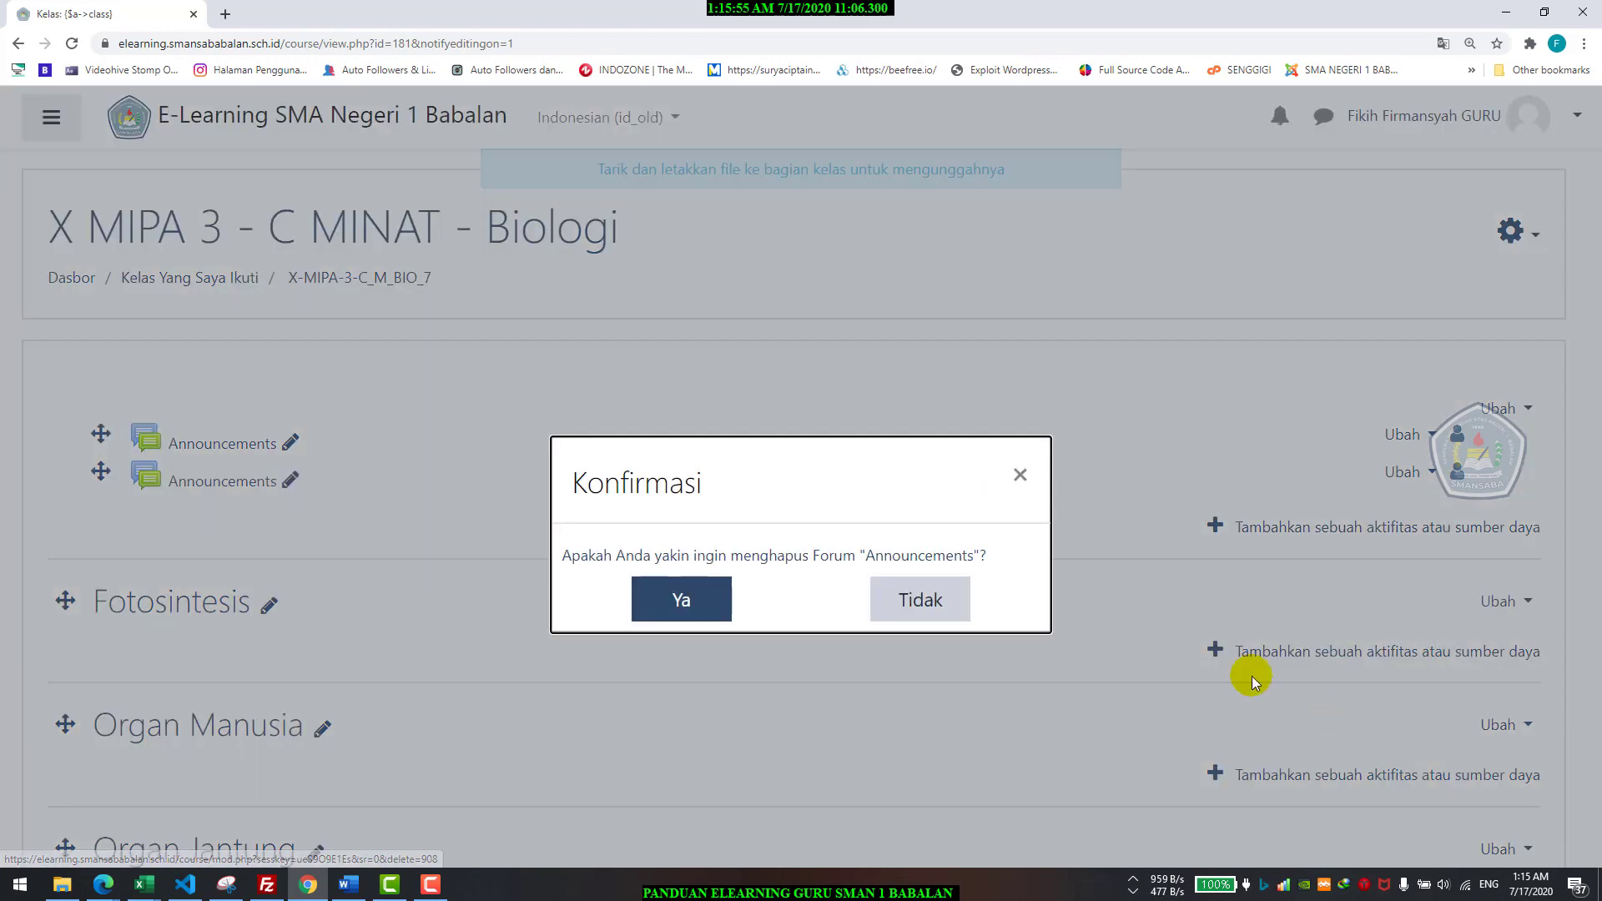
{"action": "left_click", "coordinate": [724, 597]}
{"action": "scroll", "coordinate": [724, 588], "scroll_direction": "down", "scroll_amount": 4}
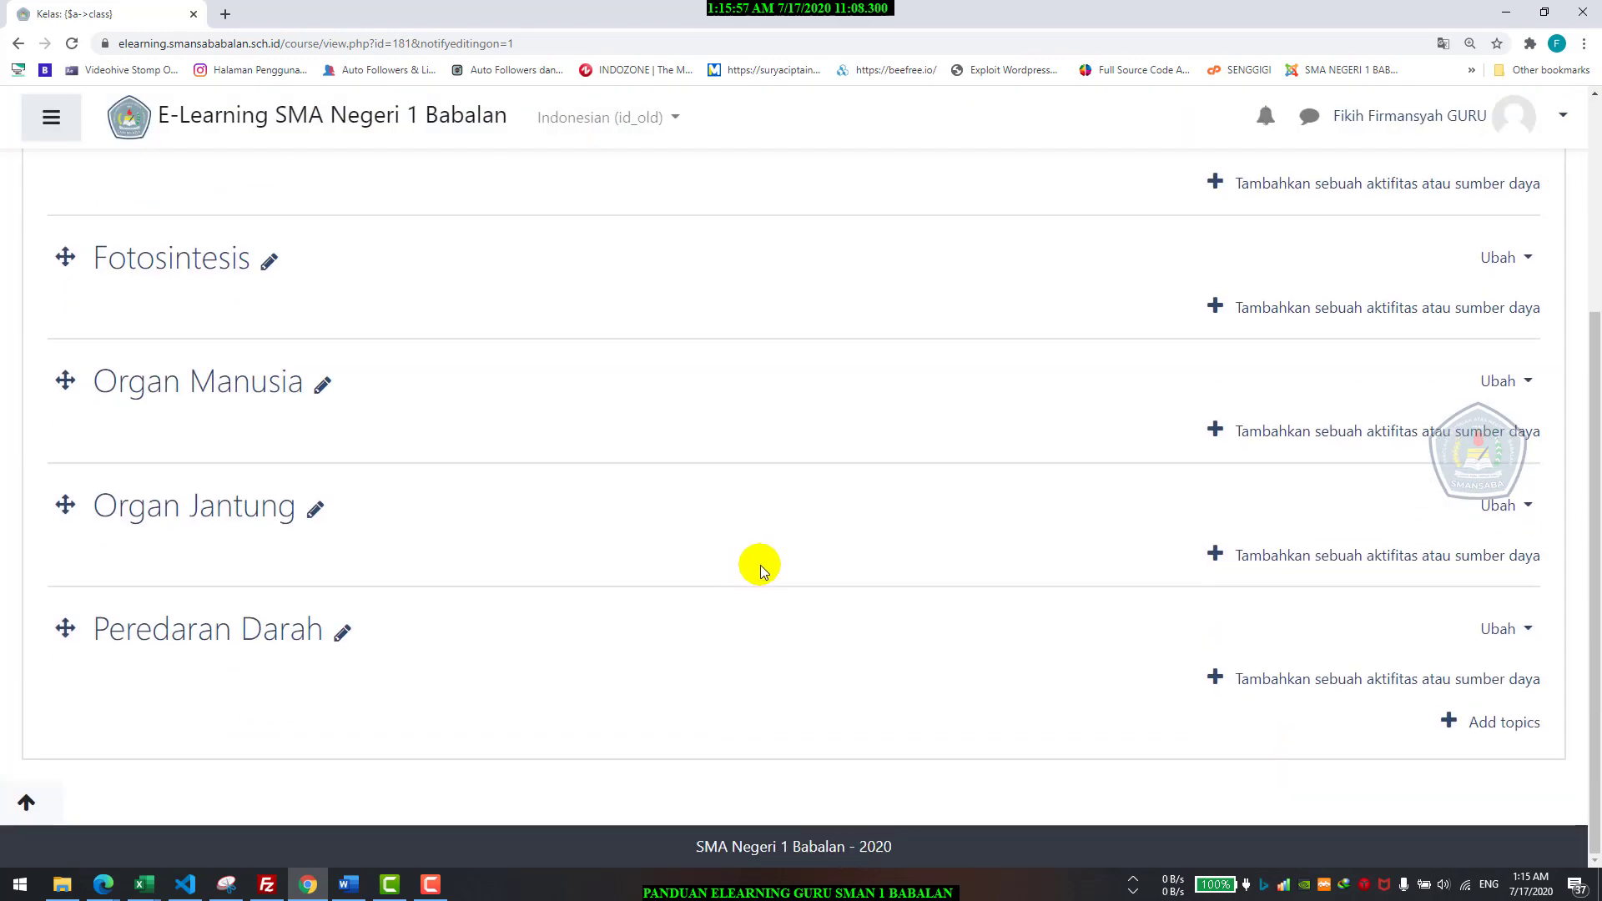
{"action": "scroll", "coordinate": [1310, 365], "scroll_direction": "up", "scroll_amount": 4}
{"action": "left_click", "coordinate": [1543, 237]}
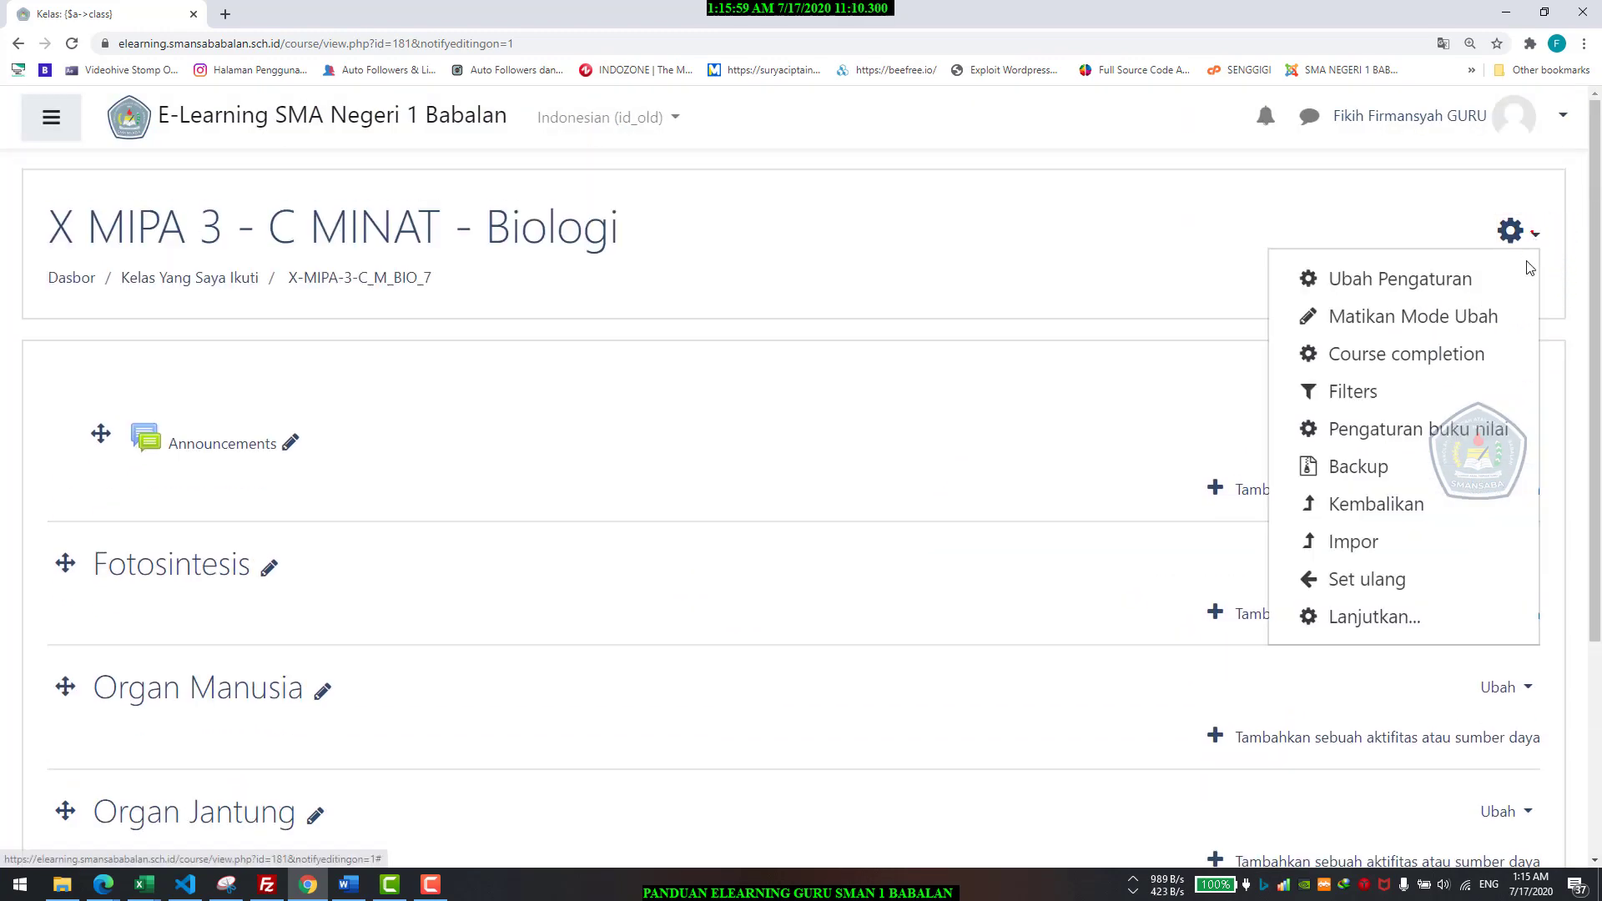
{"action": "left_click", "coordinate": [1358, 322]}
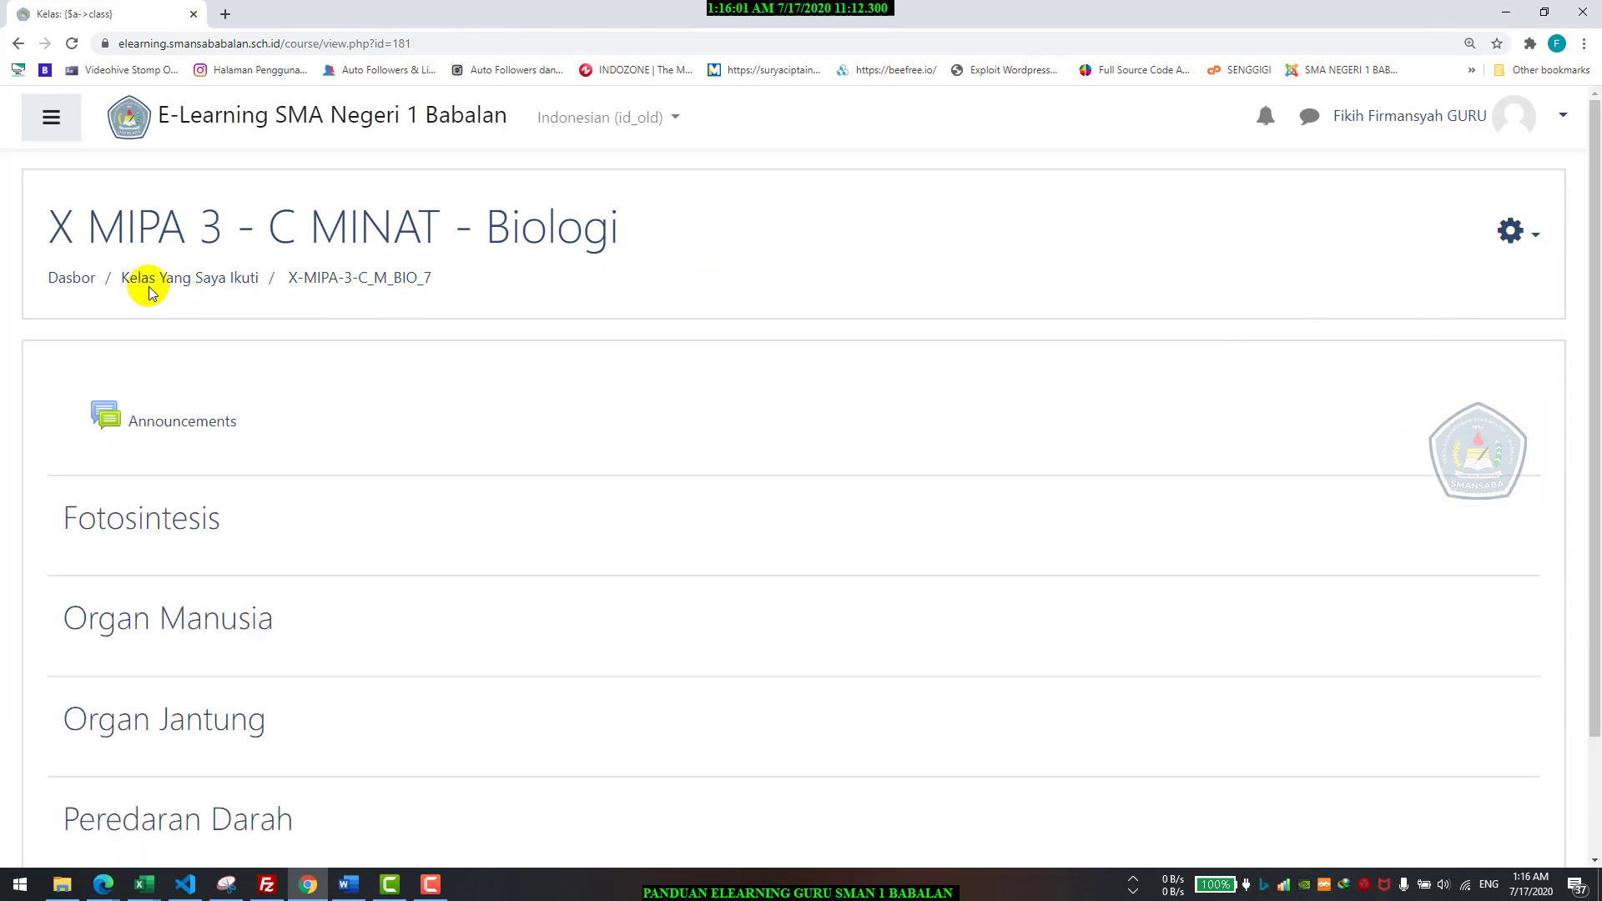
Step: Return to the Dasbor and open the X MIPA 4 - C MINAT - Biologi course from the course overview
{"action": "left_click", "coordinate": [76, 284]}
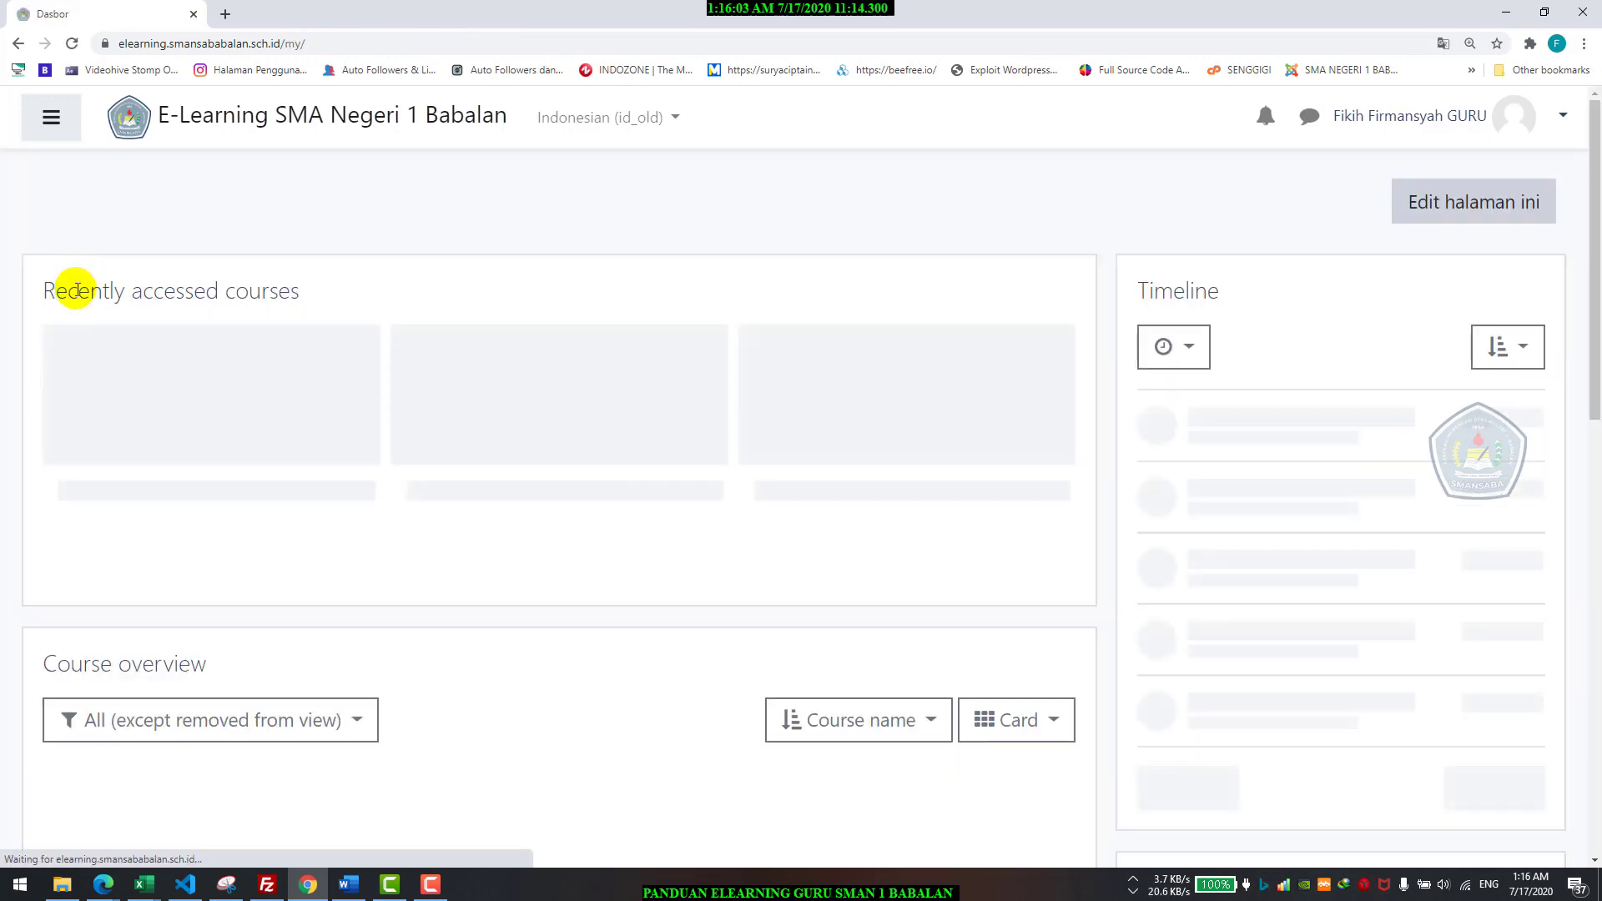
{"action": "scroll", "coordinate": [268, 542], "scroll_direction": "down", "scroll_amount": 6}
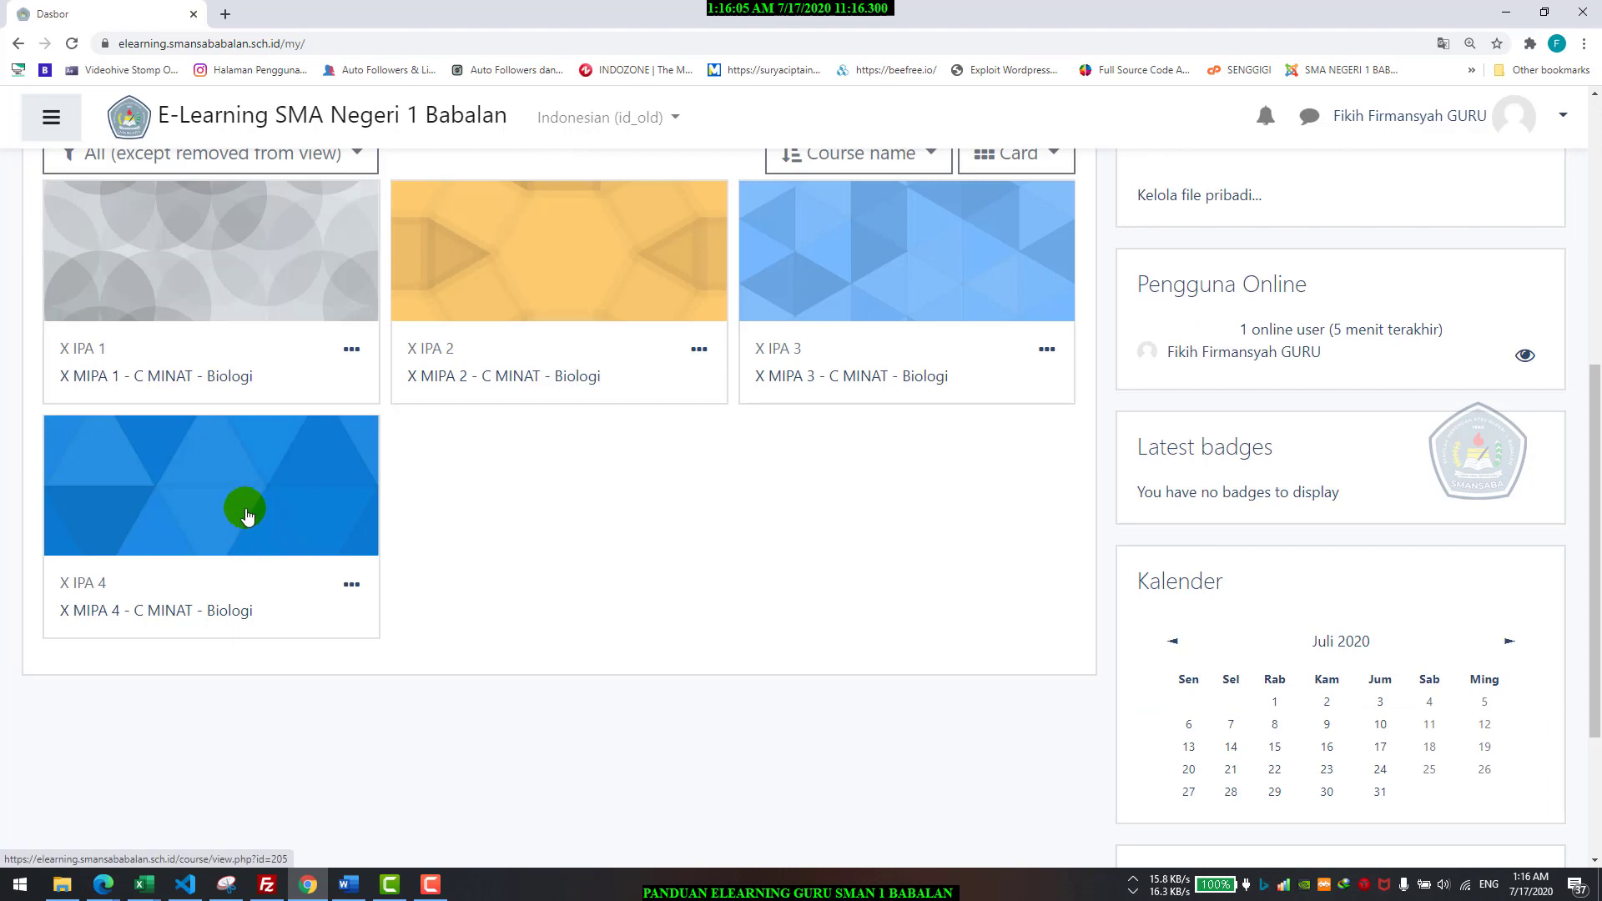
{"action": "left_click", "coordinate": [138, 516]}
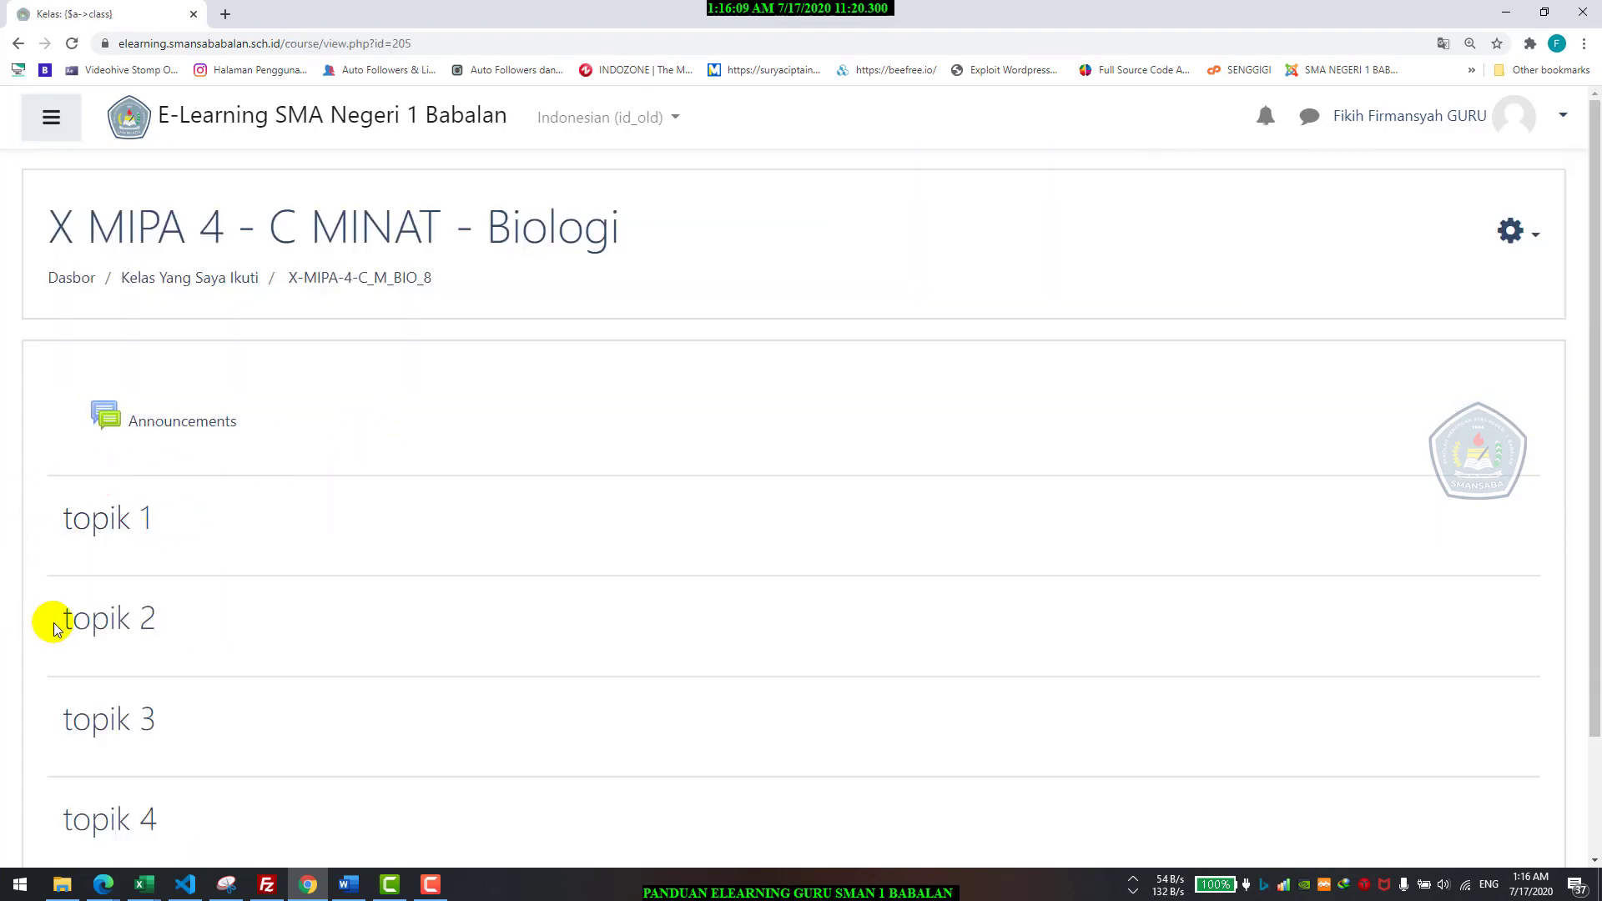
Step: Import all content of X-MIPA-1-C_M_BIO_5 into the X MIPA 4 course, skipping to the final step, and return to the course page
{"action": "left_click", "coordinate": [1511, 231]}
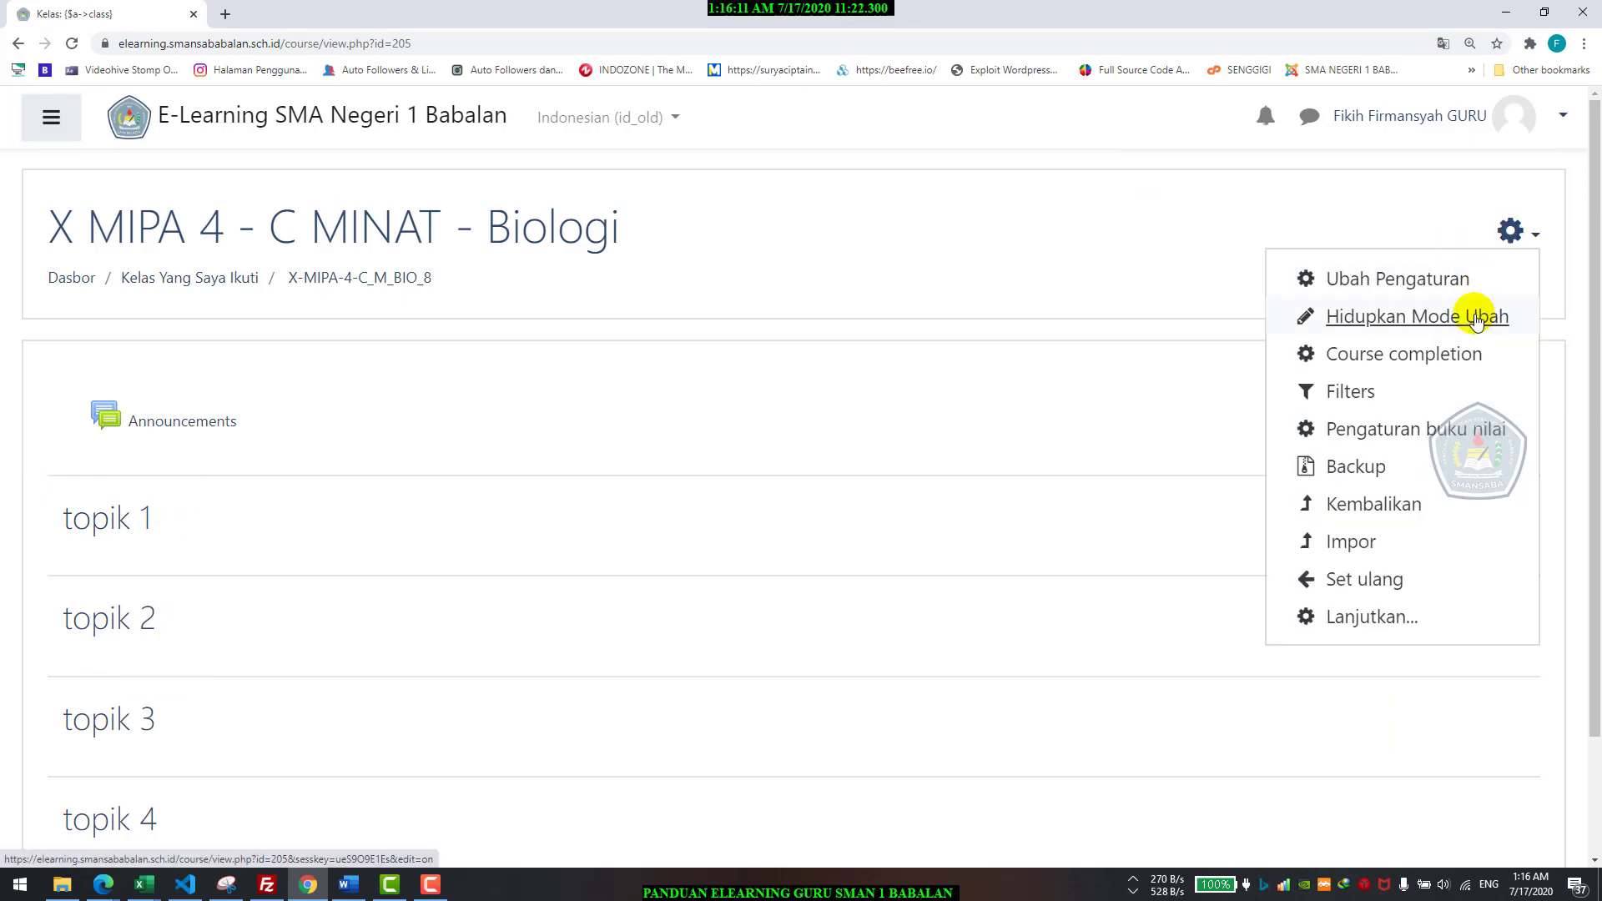
{"action": "left_click", "coordinate": [1350, 542]}
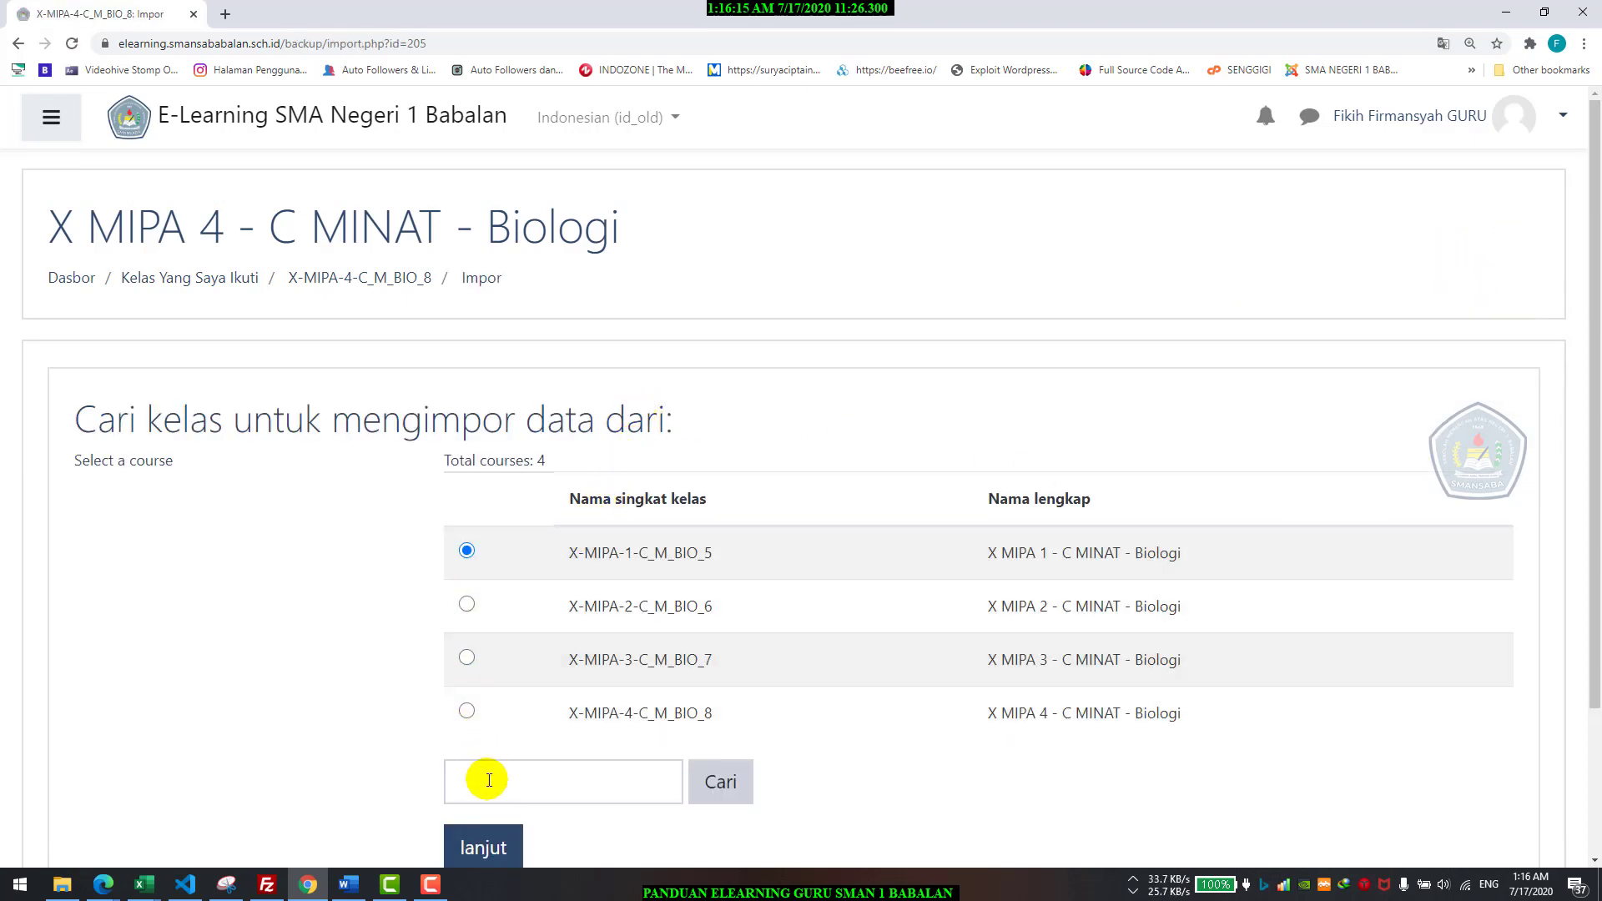
{"action": "left_click", "coordinate": [494, 848]}
{"action": "scroll", "coordinate": [568, 692], "scroll_direction": "down", "scroll_amount": 3}
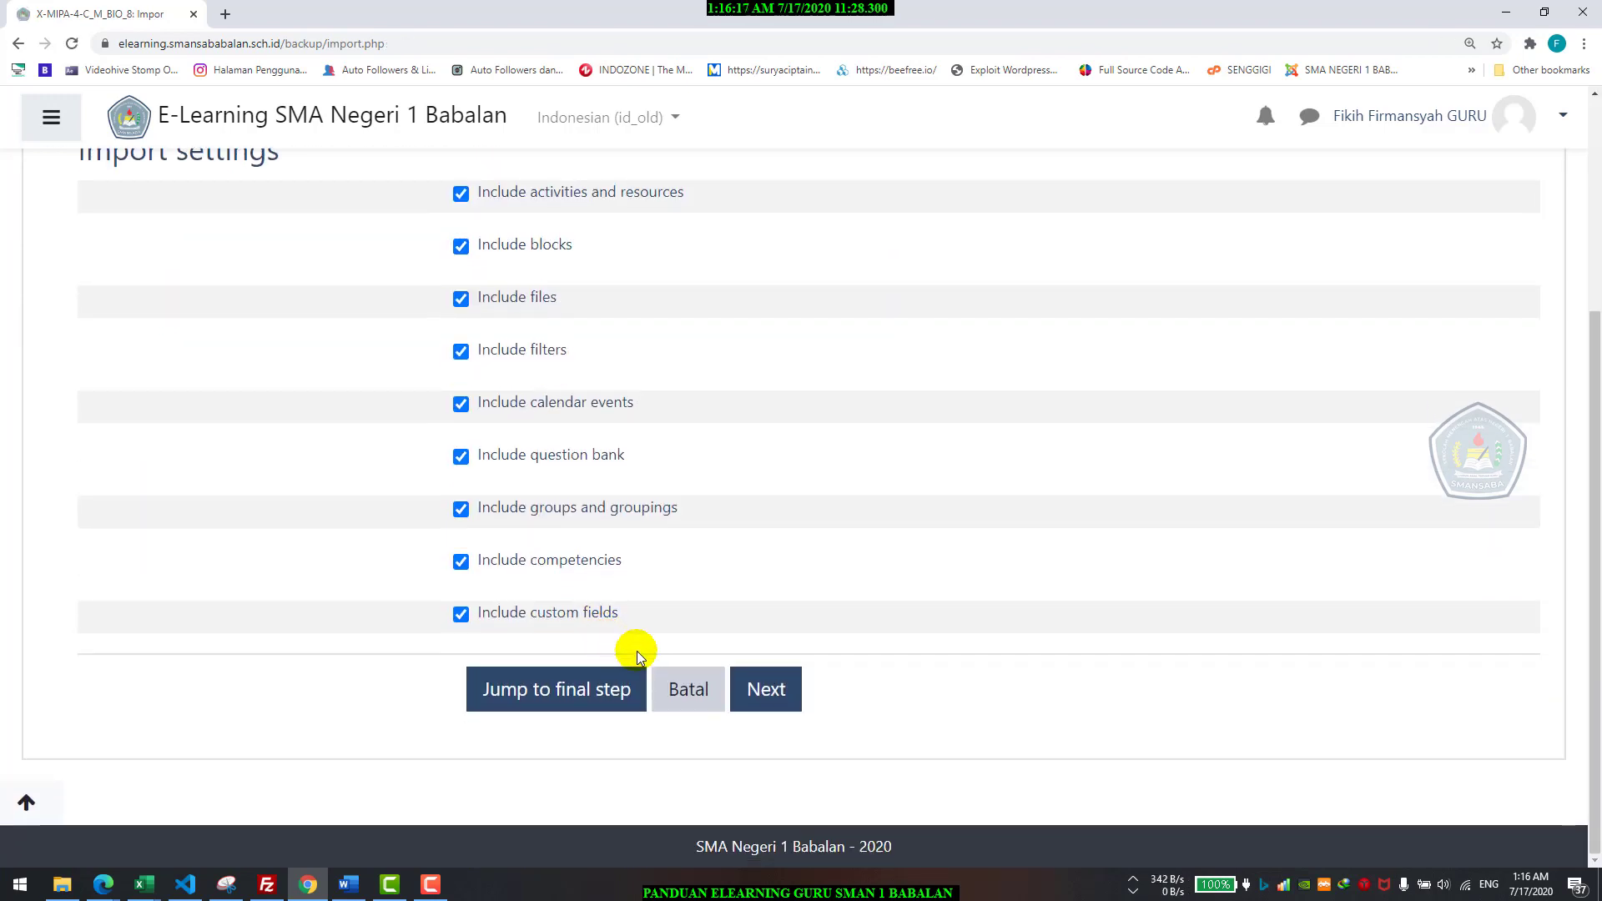
{"action": "left_click", "coordinate": [620, 698]}
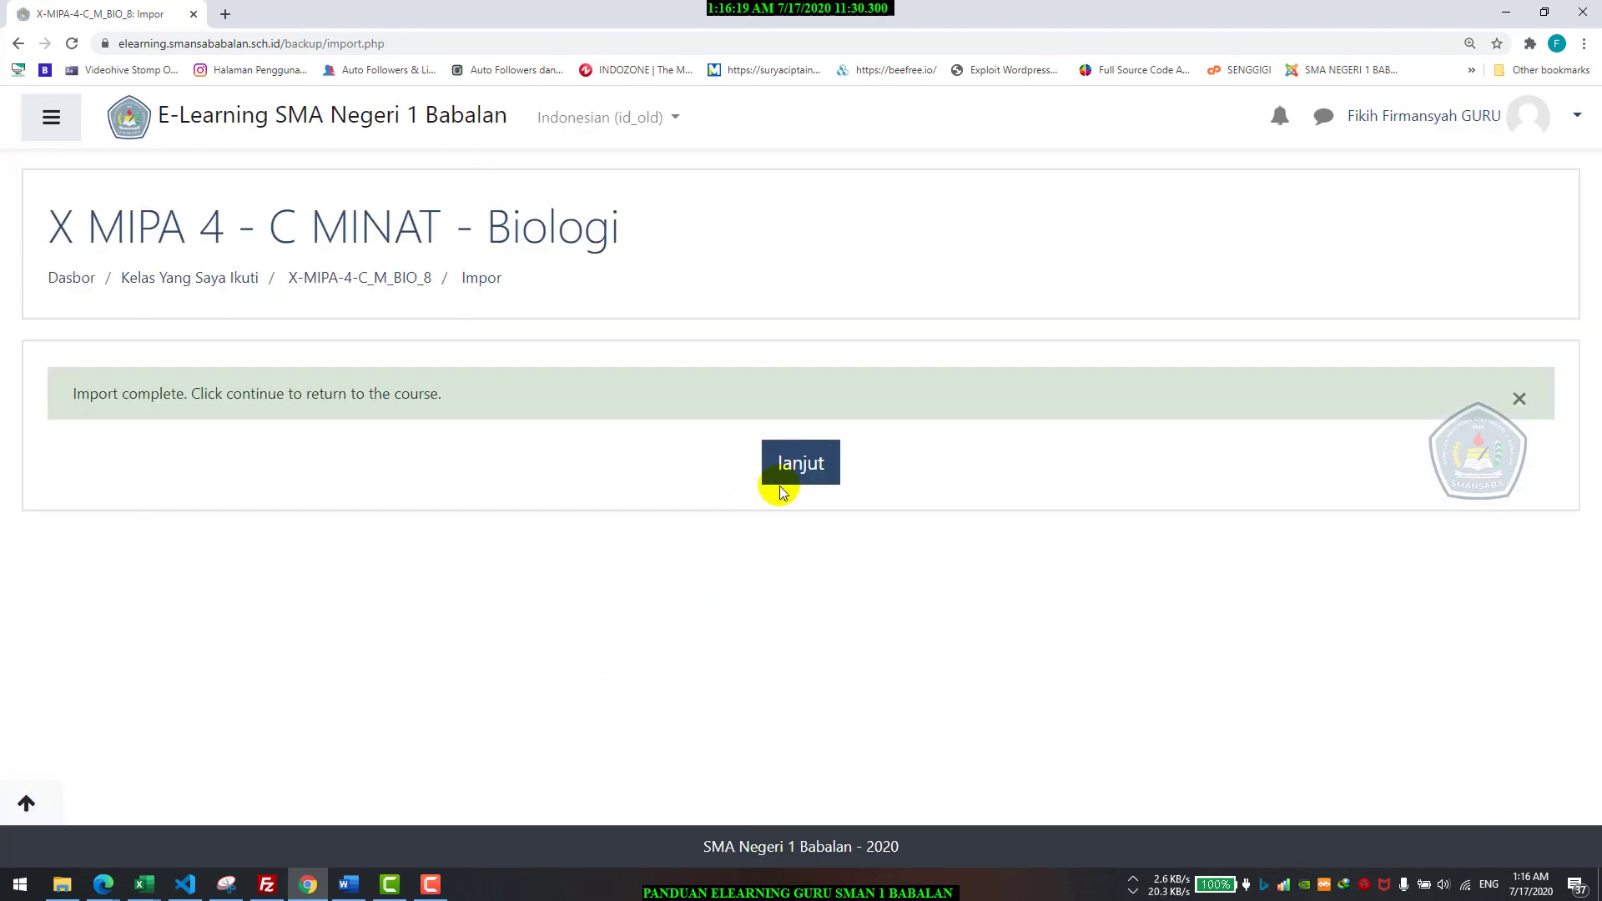
{"action": "left_click", "coordinate": [825, 469]}
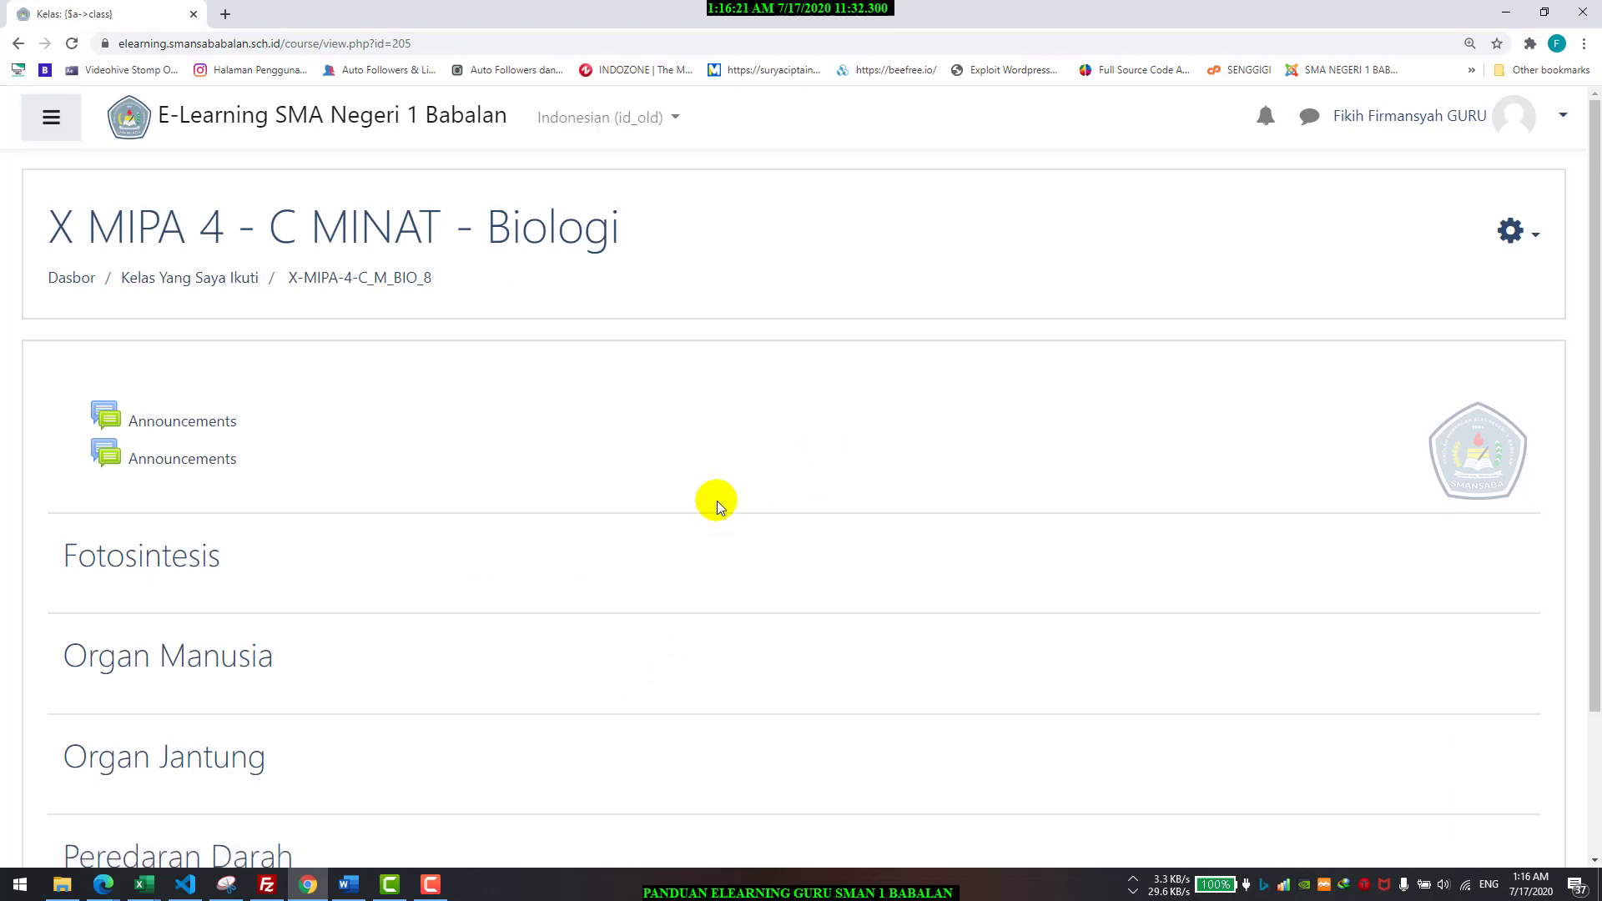
Step: Delete the second Announcements forum from the X MIPA 4 course in edit mode, and turn edit mode off again
{"action": "left_click", "coordinate": [1536, 236]}
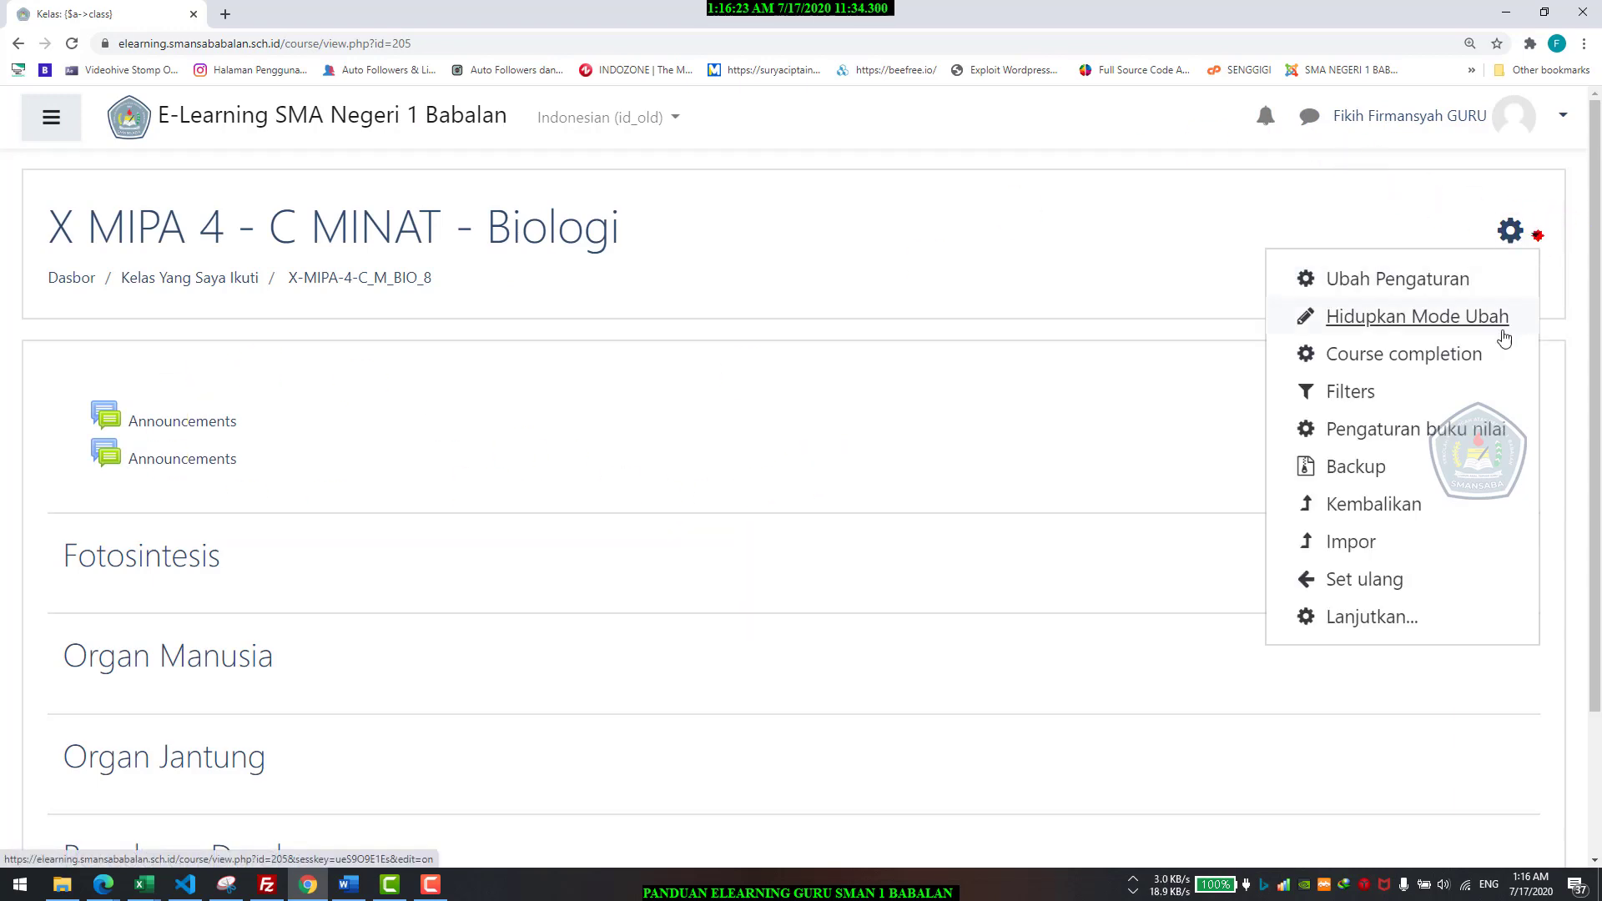
{"action": "left_click", "coordinate": [1440, 315]}
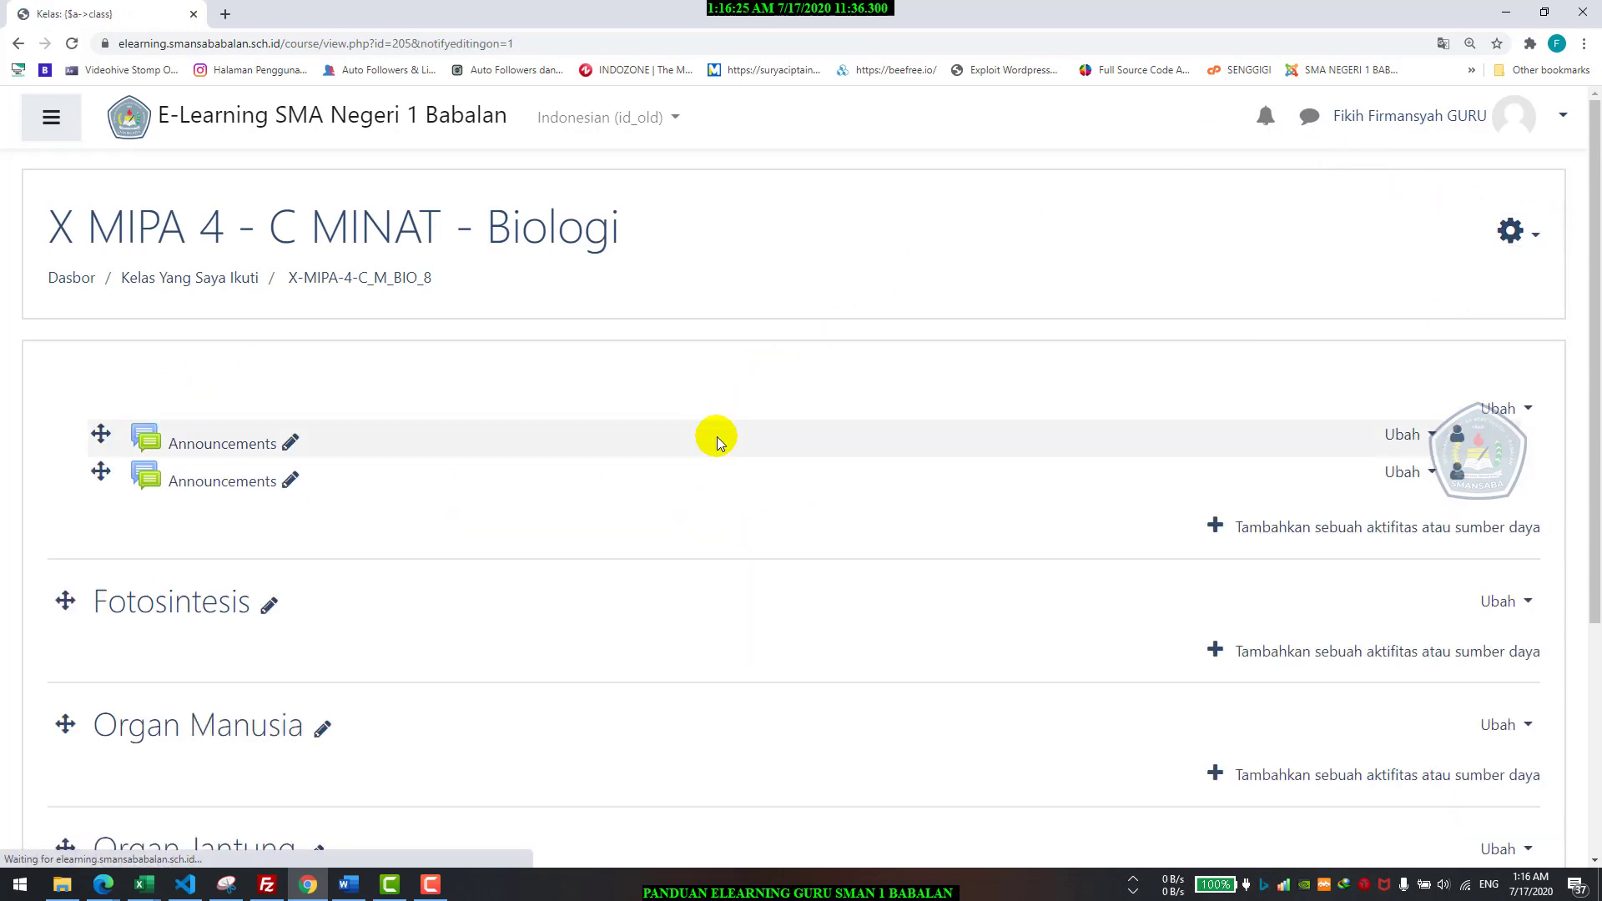
{"action": "left_click", "coordinate": [1405, 471]}
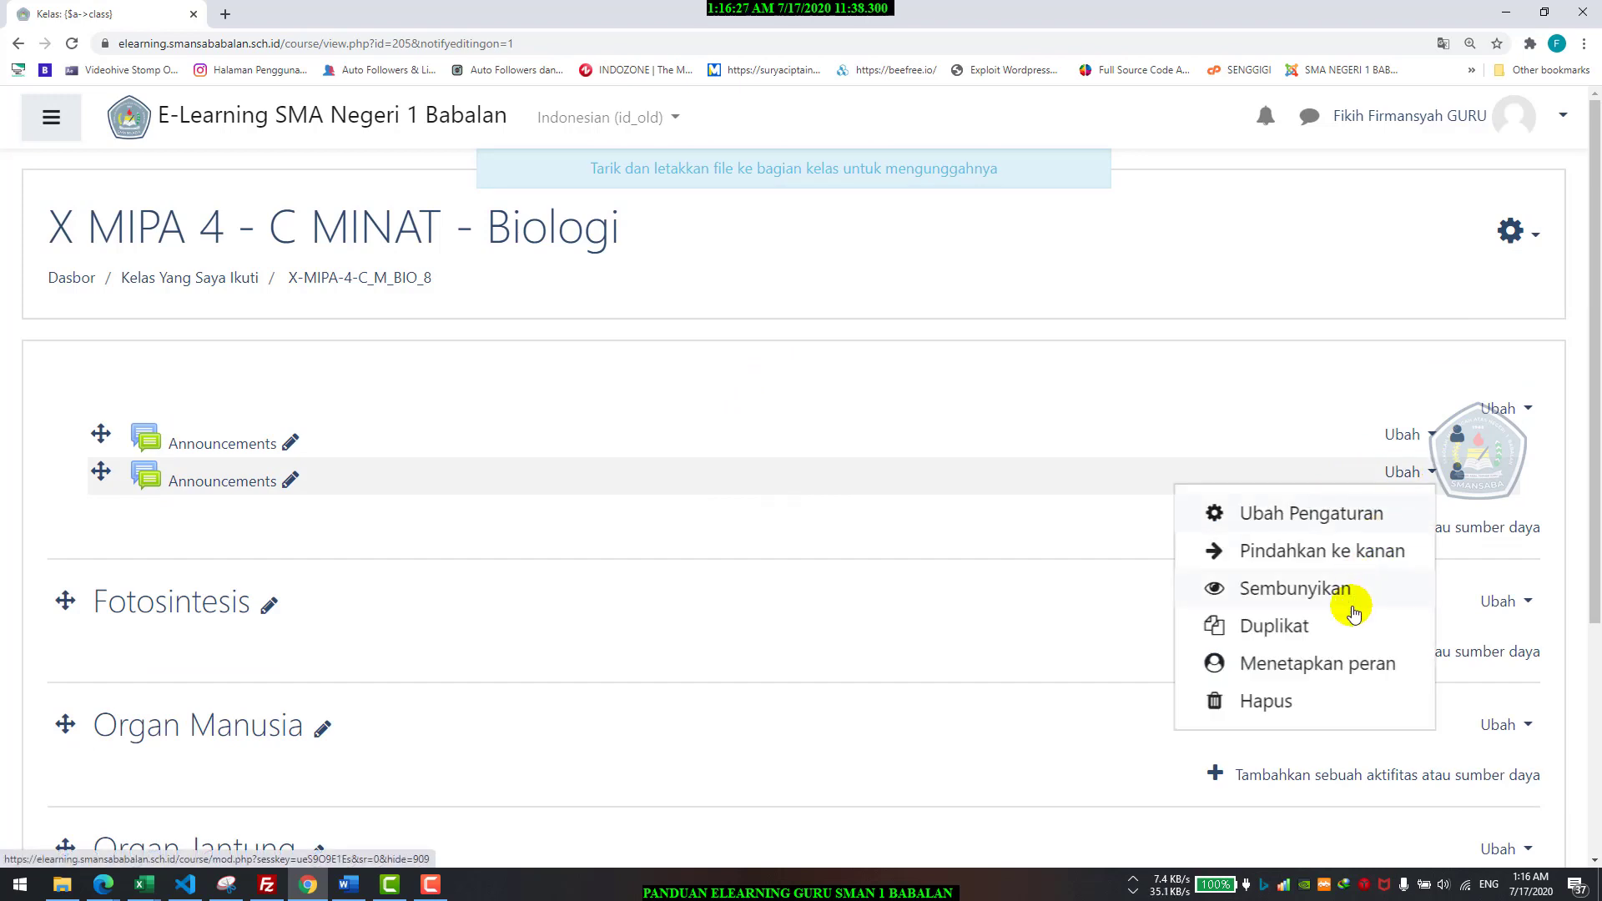
{"action": "left_click", "coordinate": [1326, 701]}
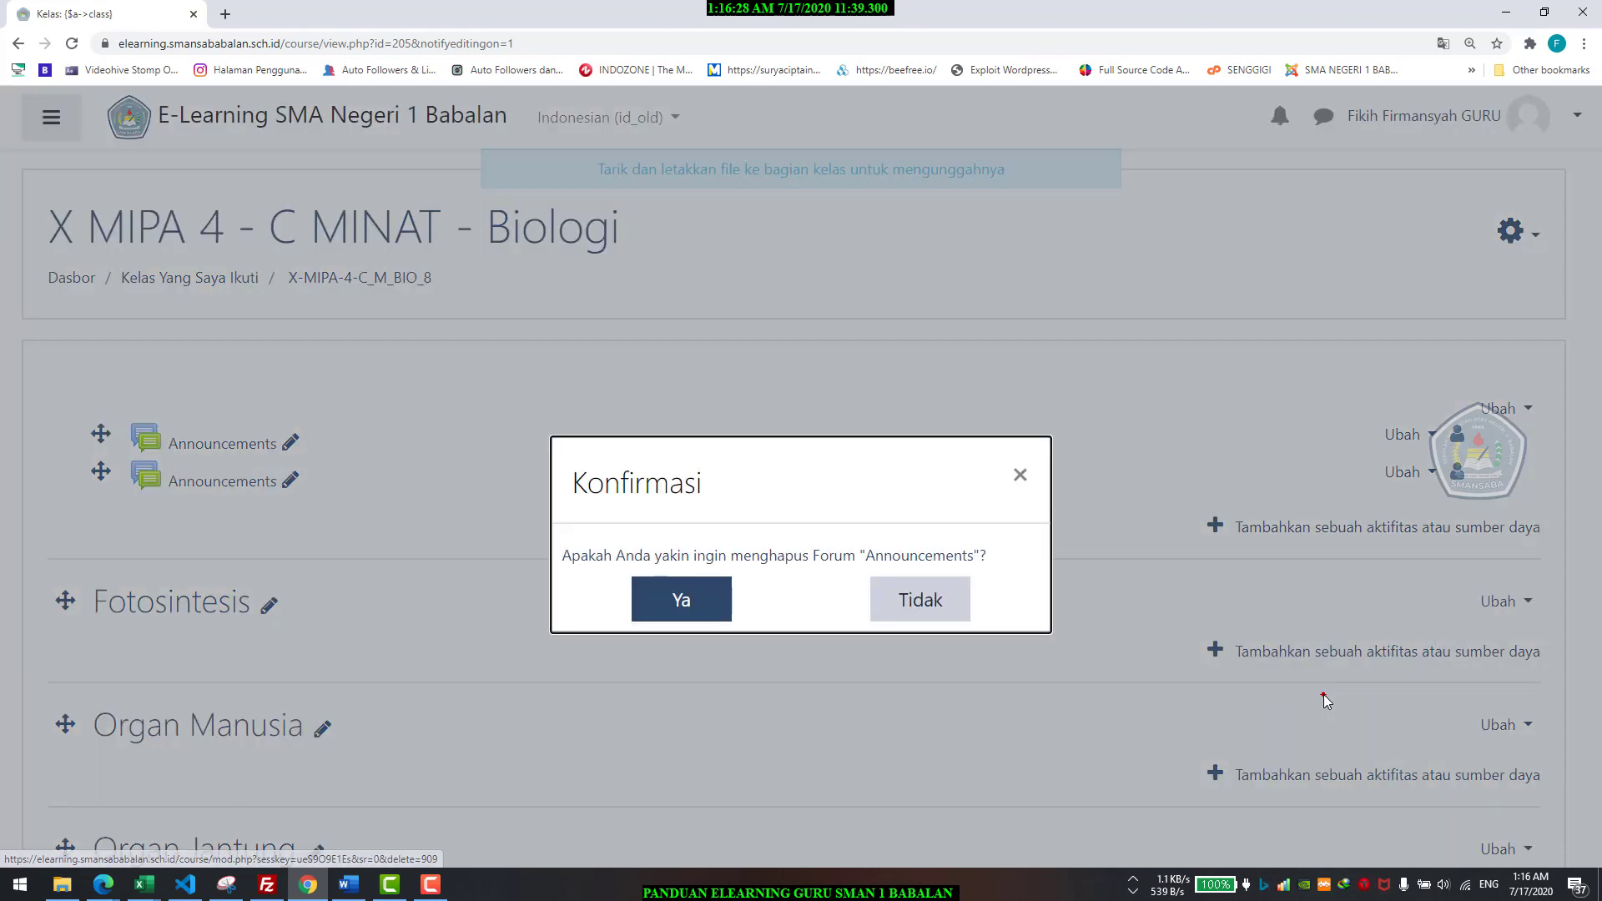
{"action": "left_click", "coordinate": [694, 598]}
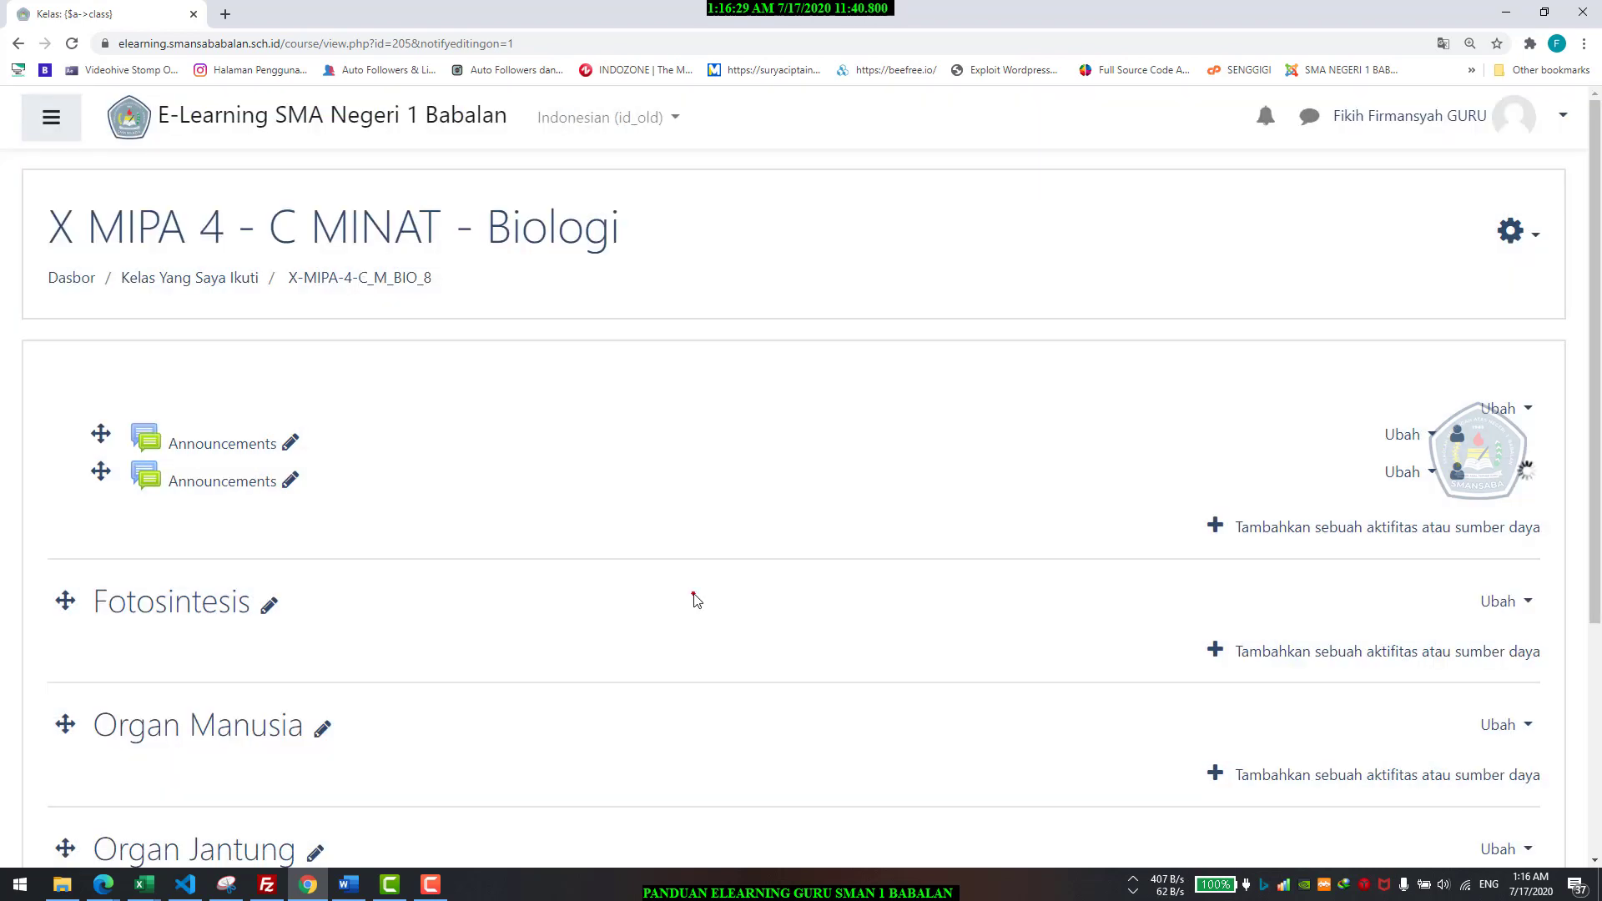
{"action": "left_click", "coordinate": [1510, 231]}
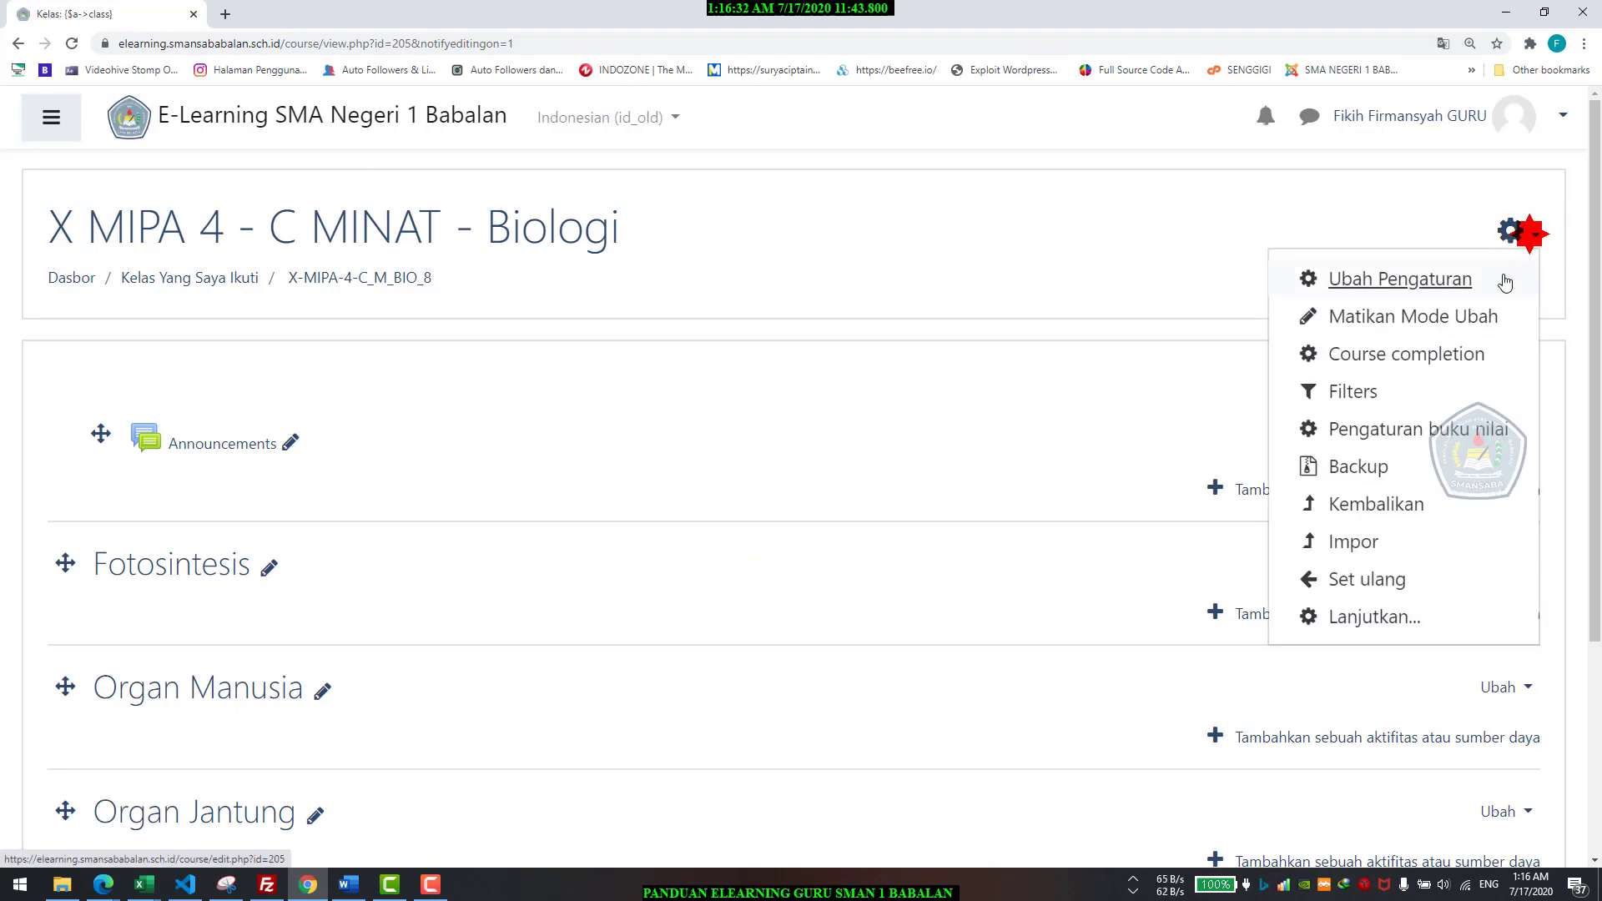
{"action": "left_click", "coordinate": [1481, 318]}
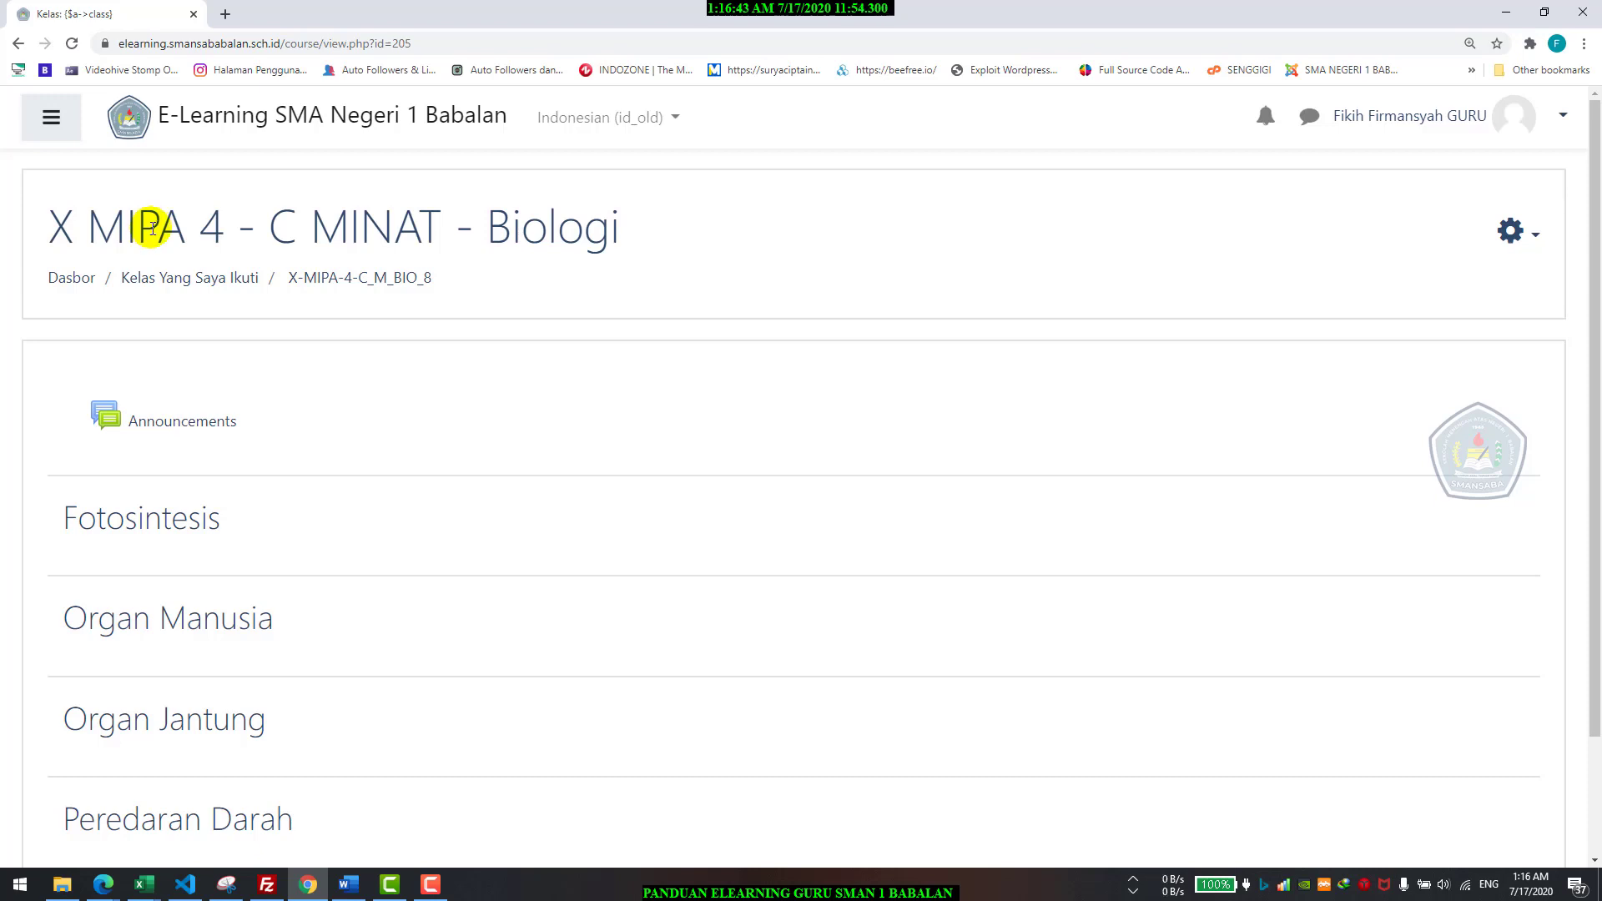
Step: Return to the Dasbor and open the X MIPA 1, 2, 3 and 4 Biologi courses from the course overview in separate browser tabs
{"action": "left_click", "coordinate": [71, 276]}
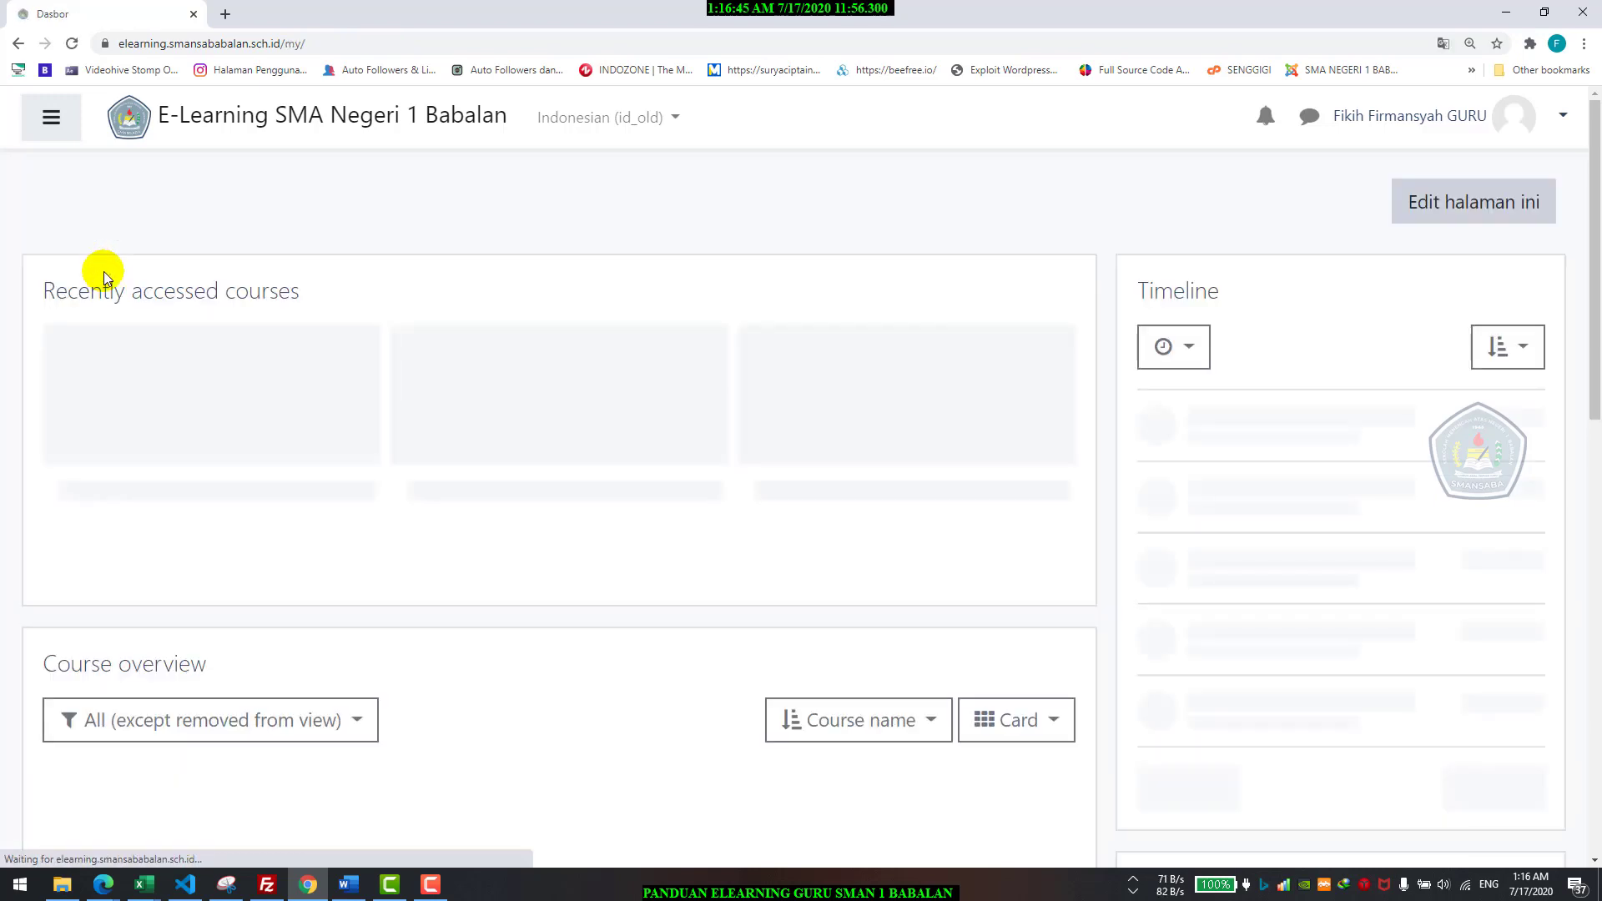
{"action": "scroll", "coordinate": [242, 428], "scroll_direction": "down", "scroll_amount": 3}
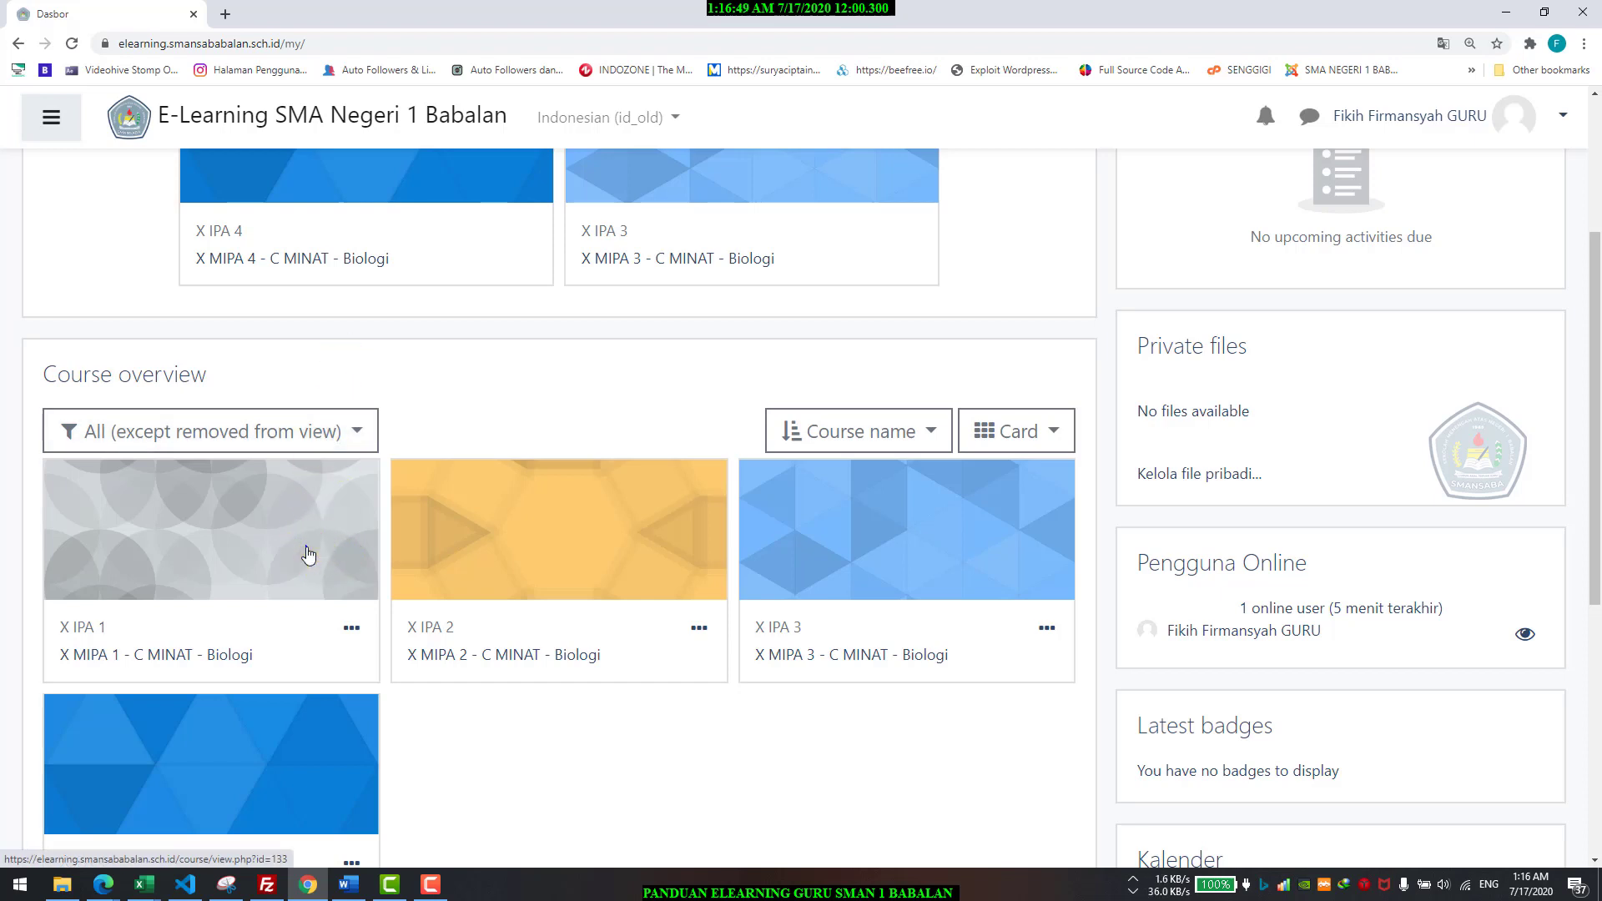
{"action": "right_click", "coordinate": [308, 551]}
{"action": "left_click", "coordinate": [328, 559]}
{"action": "right_click", "coordinate": [491, 590]}
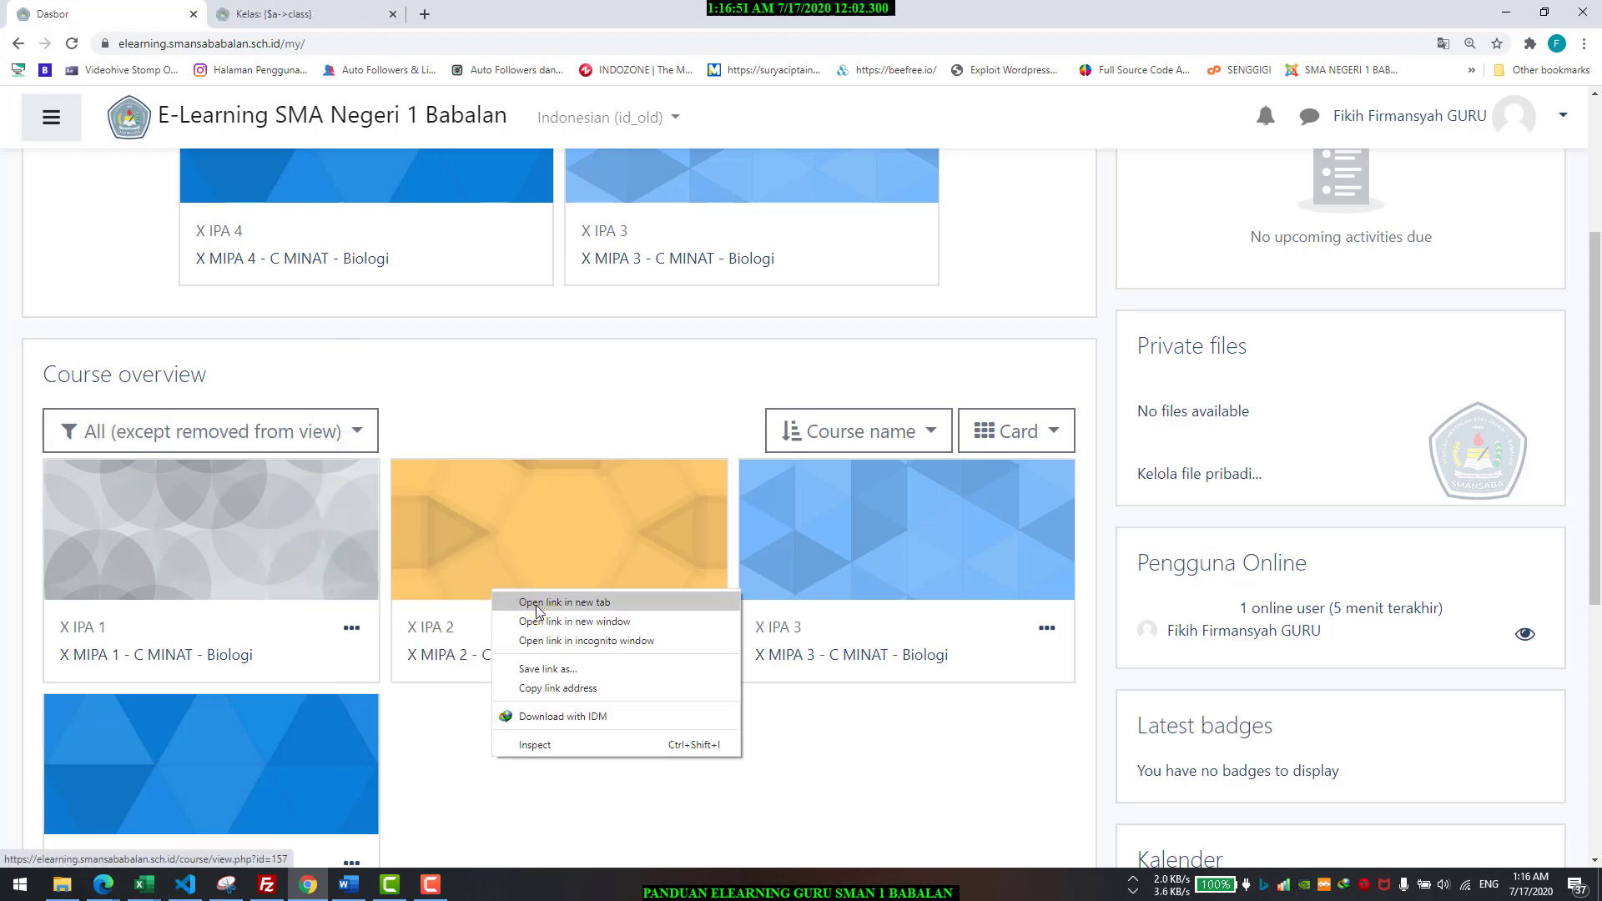
{"action": "left_click", "coordinate": [536, 604]}
{"action": "right_click", "coordinate": [787, 592]}
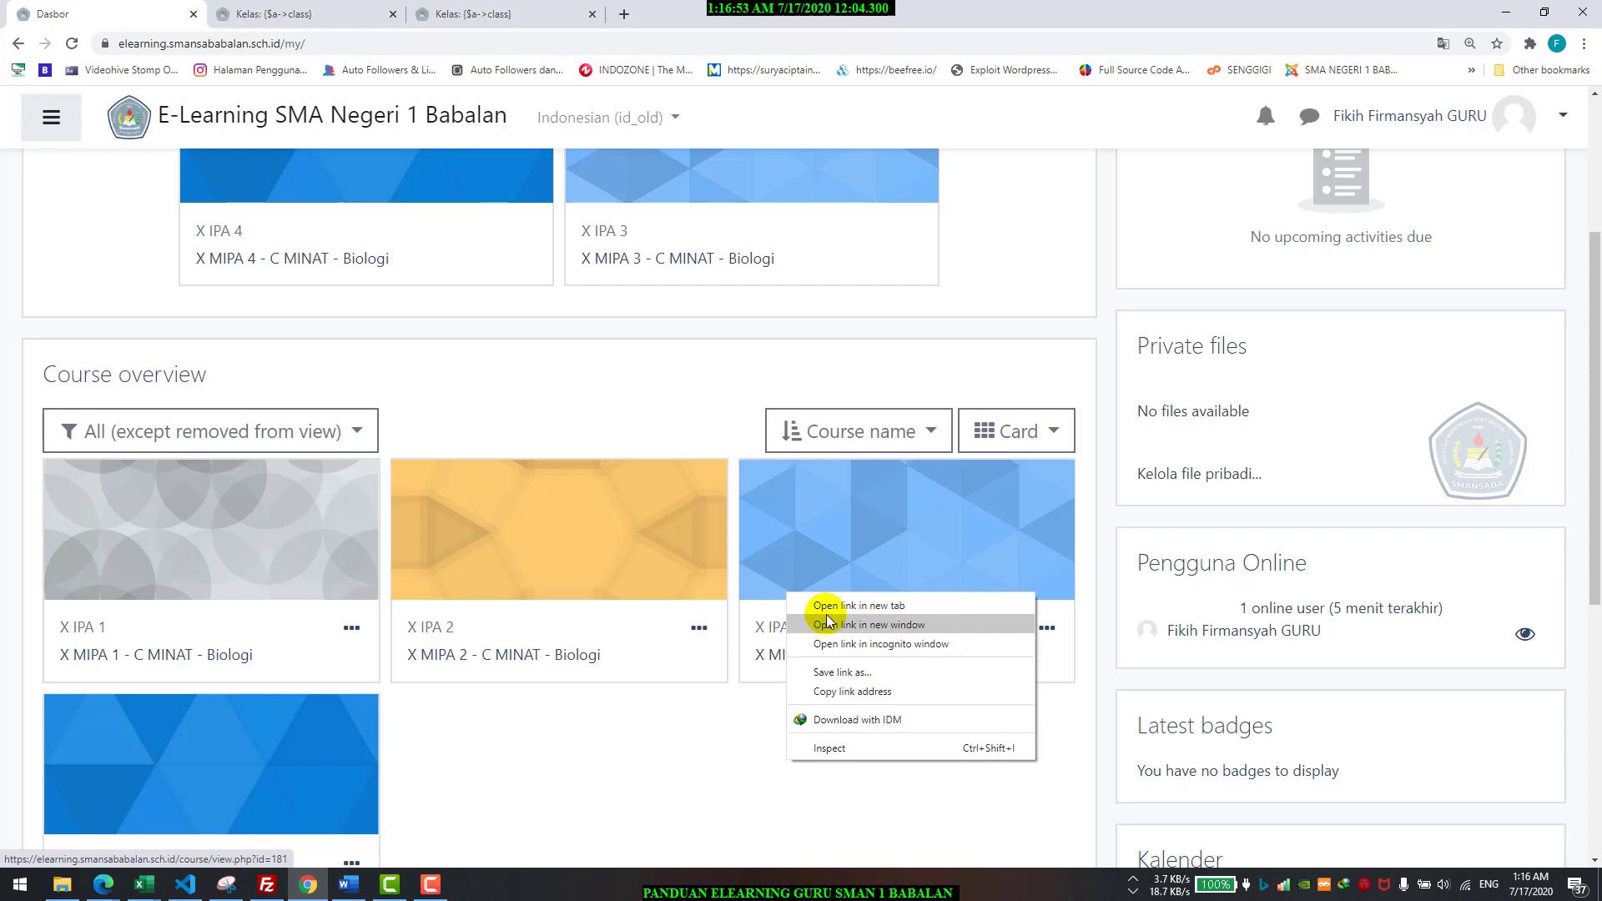
{"action": "left_click", "coordinate": [826, 606]}
{"action": "right_click", "coordinate": [338, 726]}
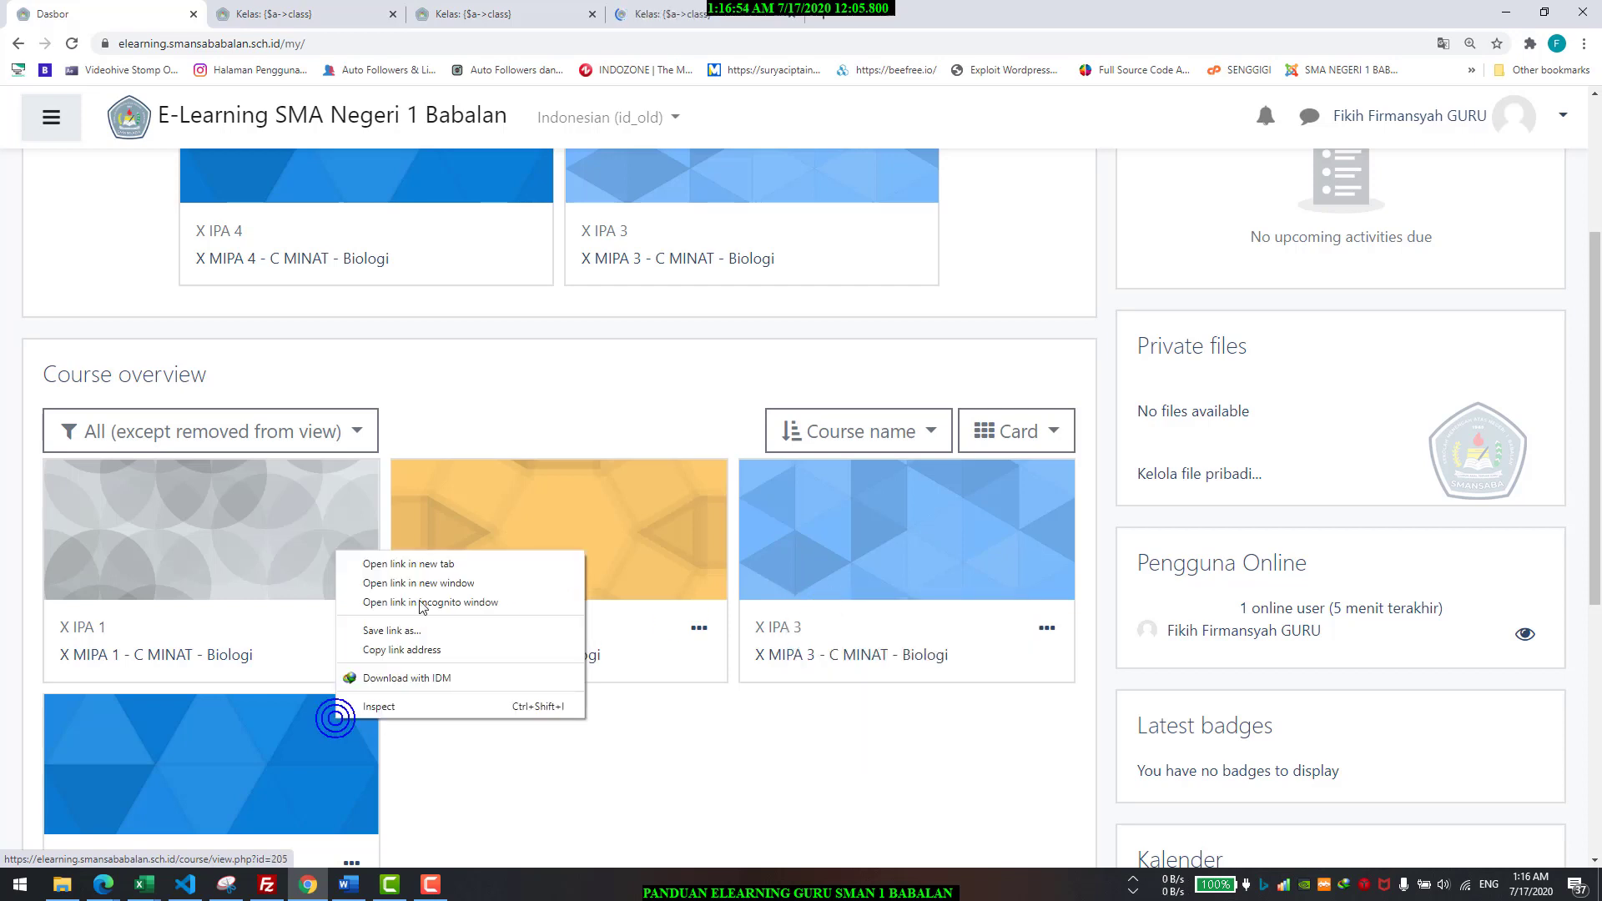
{"action": "left_click", "coordinate": [418, 558]}
Step: Review the topic lists of the X MIPA 1, 2, 3 and 4 courses in turn, comparing their Announcements forum and topics
{"action": "left_click", "coordinate": [315, 8]}
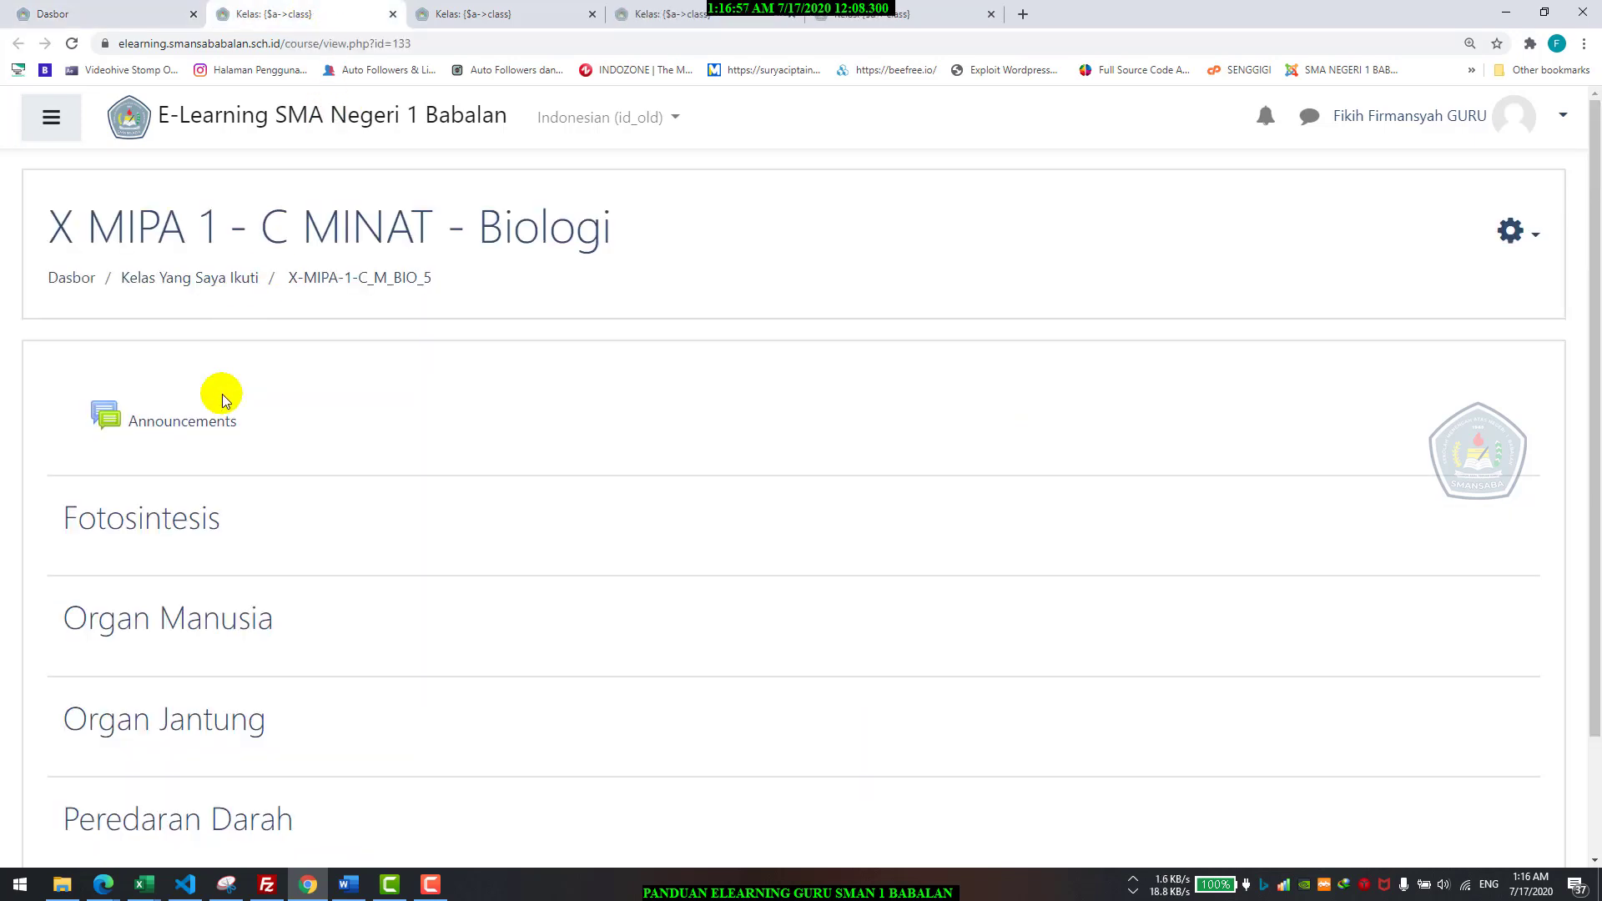
{"action": "scroll", "coordinate": [208, 676], "scroll_direction": "down", "scroll_amount": 3}
{"action": "left_click", "coordinate": [498, 9]}
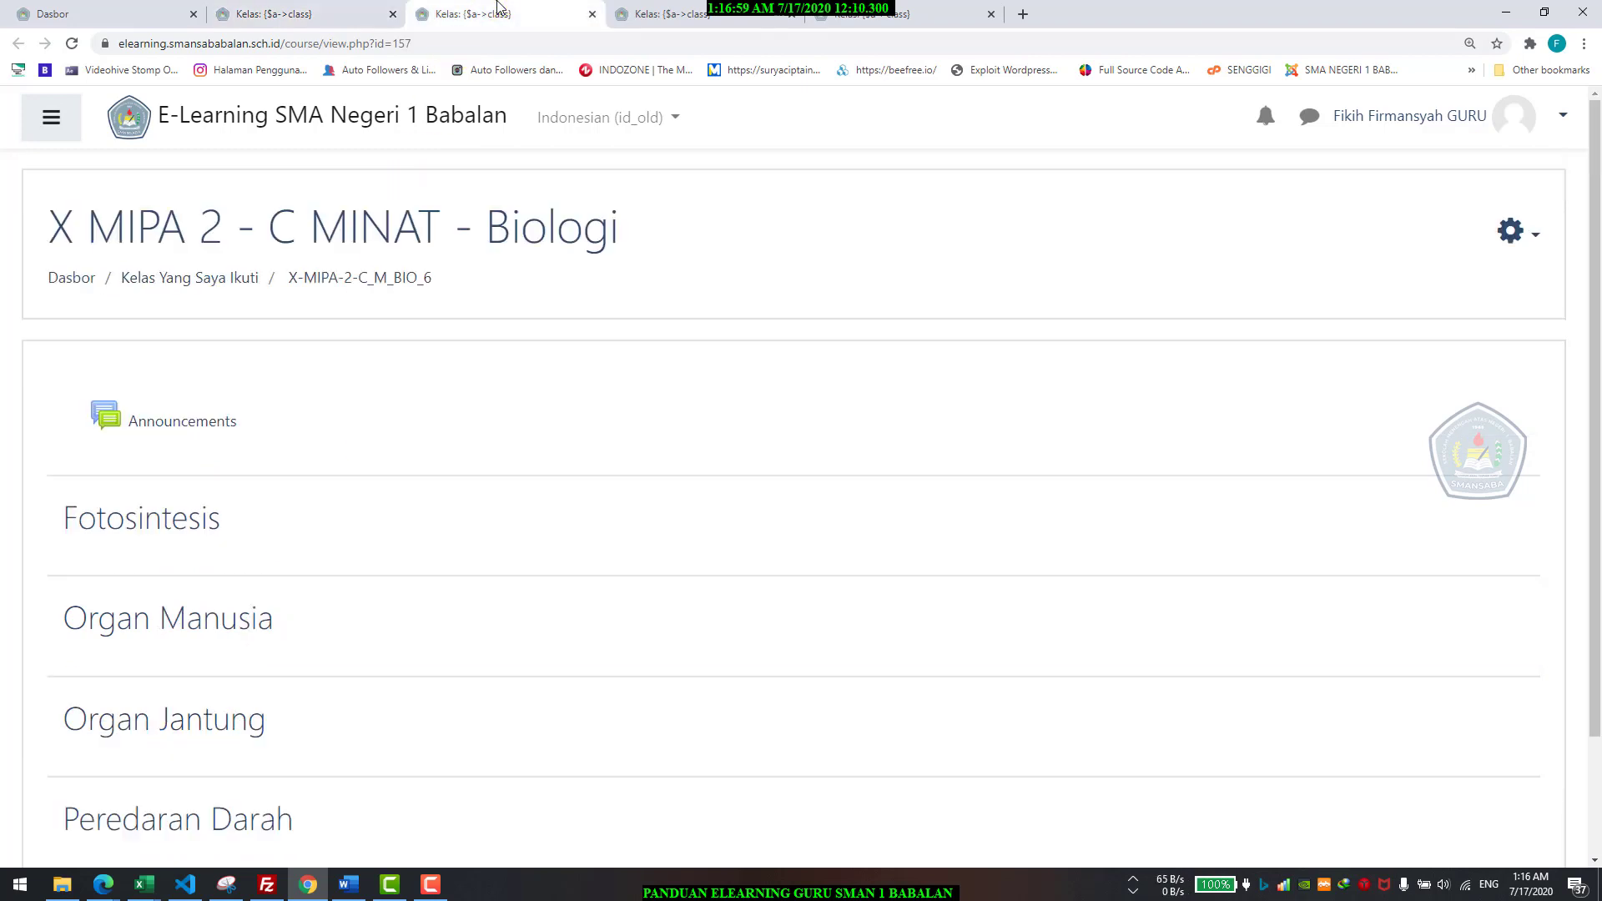
{"action": "scroll", "coordinate": [225, 651], "scroll_direction": "down", "scroll_amount": 3}
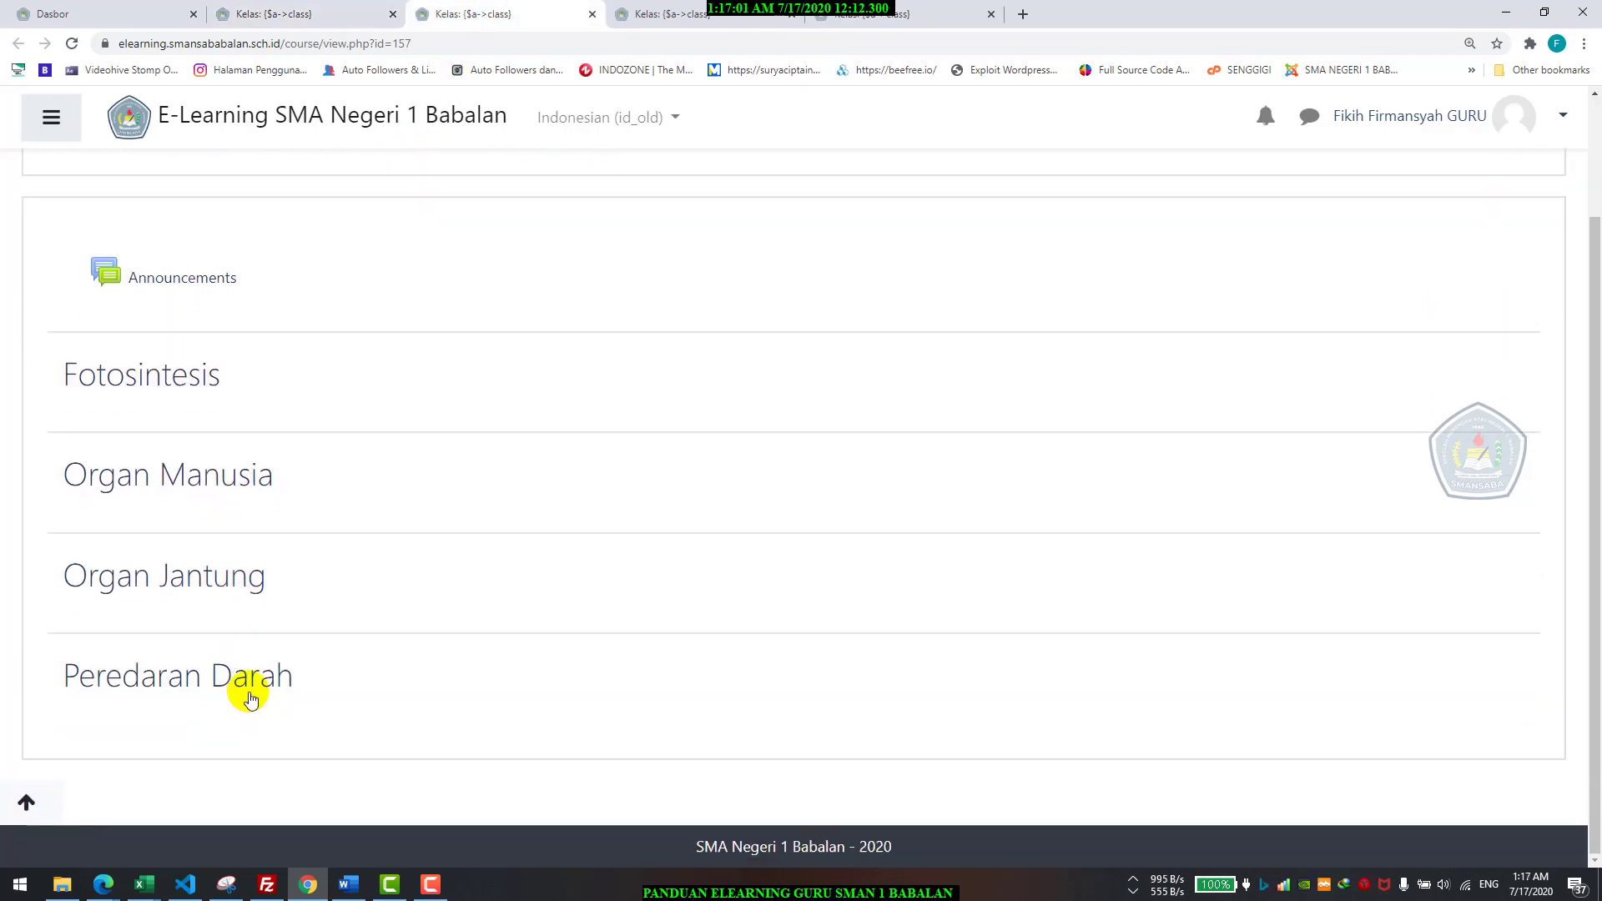
{"action": "left_click", "coordinate": [655, 10]}
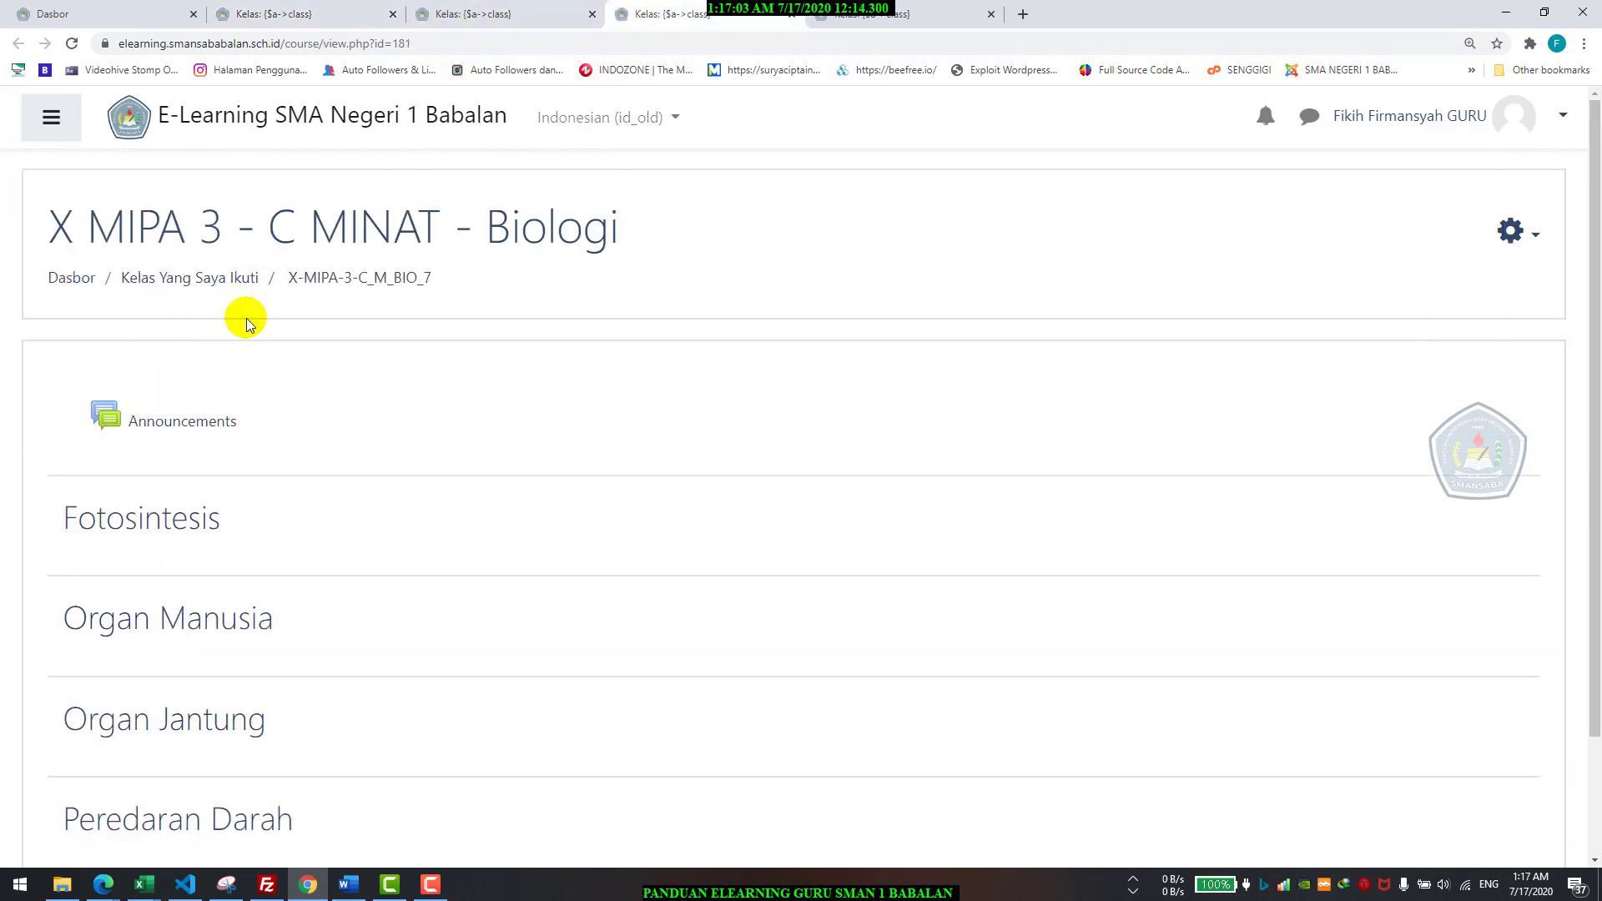
{"action": "left_click", "coordinate": [872, 14]}
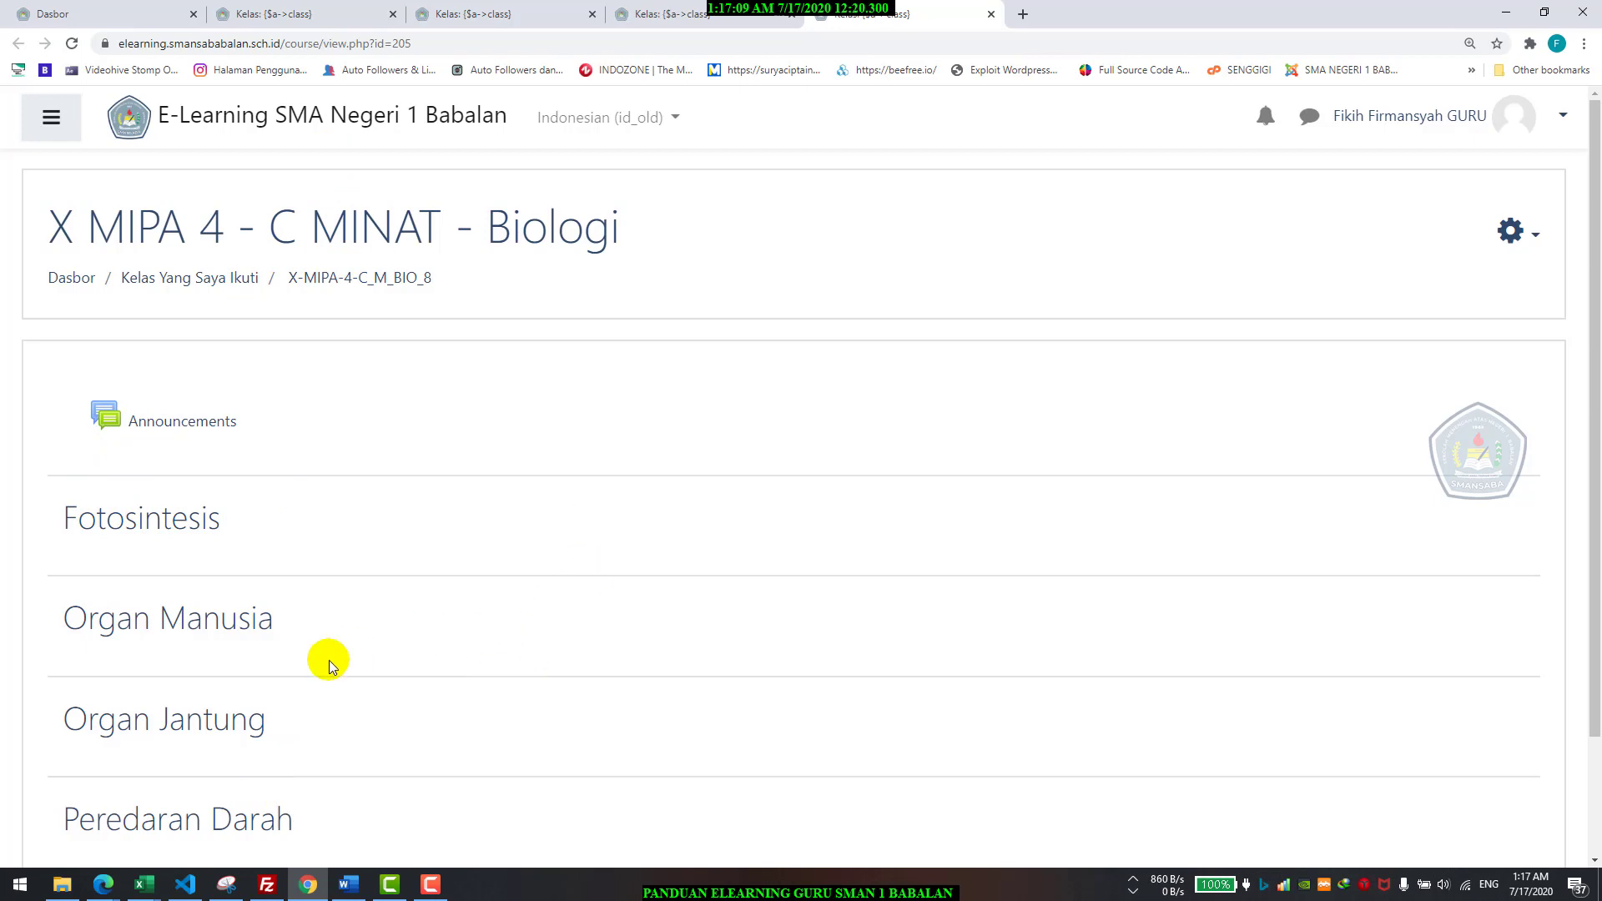
Step: Close the four course tabs, leaving only the Dasbor open
{"action": "left_click", "coordinate": [390, 15]}
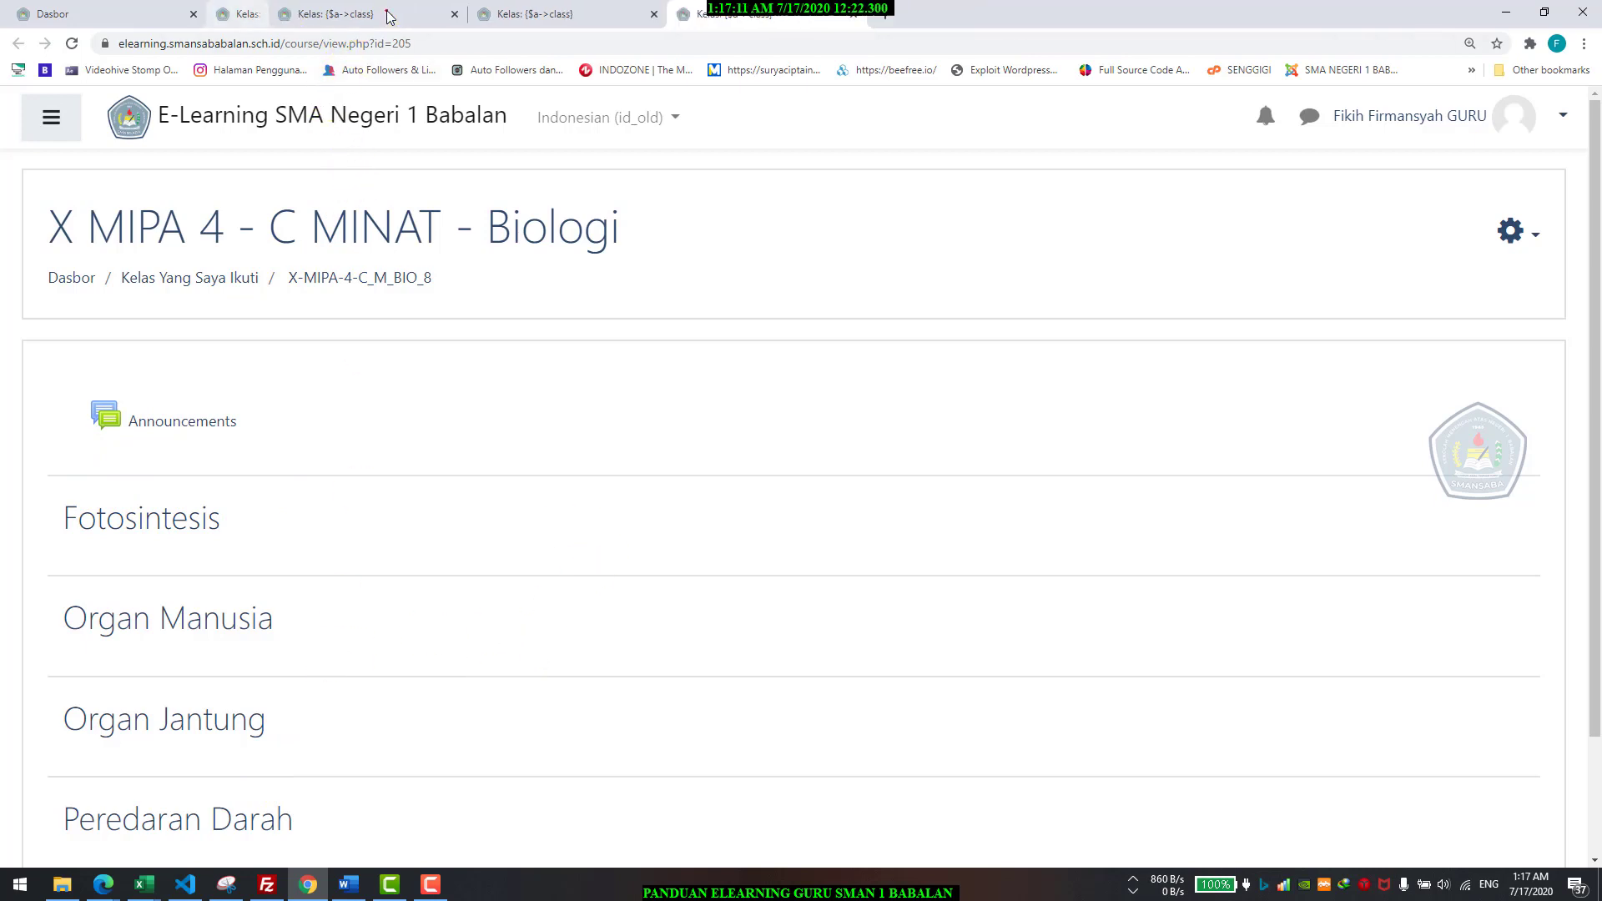
{"action": "left_click", "coordinate": [390, 15]}
{"action": "left_click", "coordinate": [389, 15]}
{"action": "left_click", "coordinate": [390, 15]}
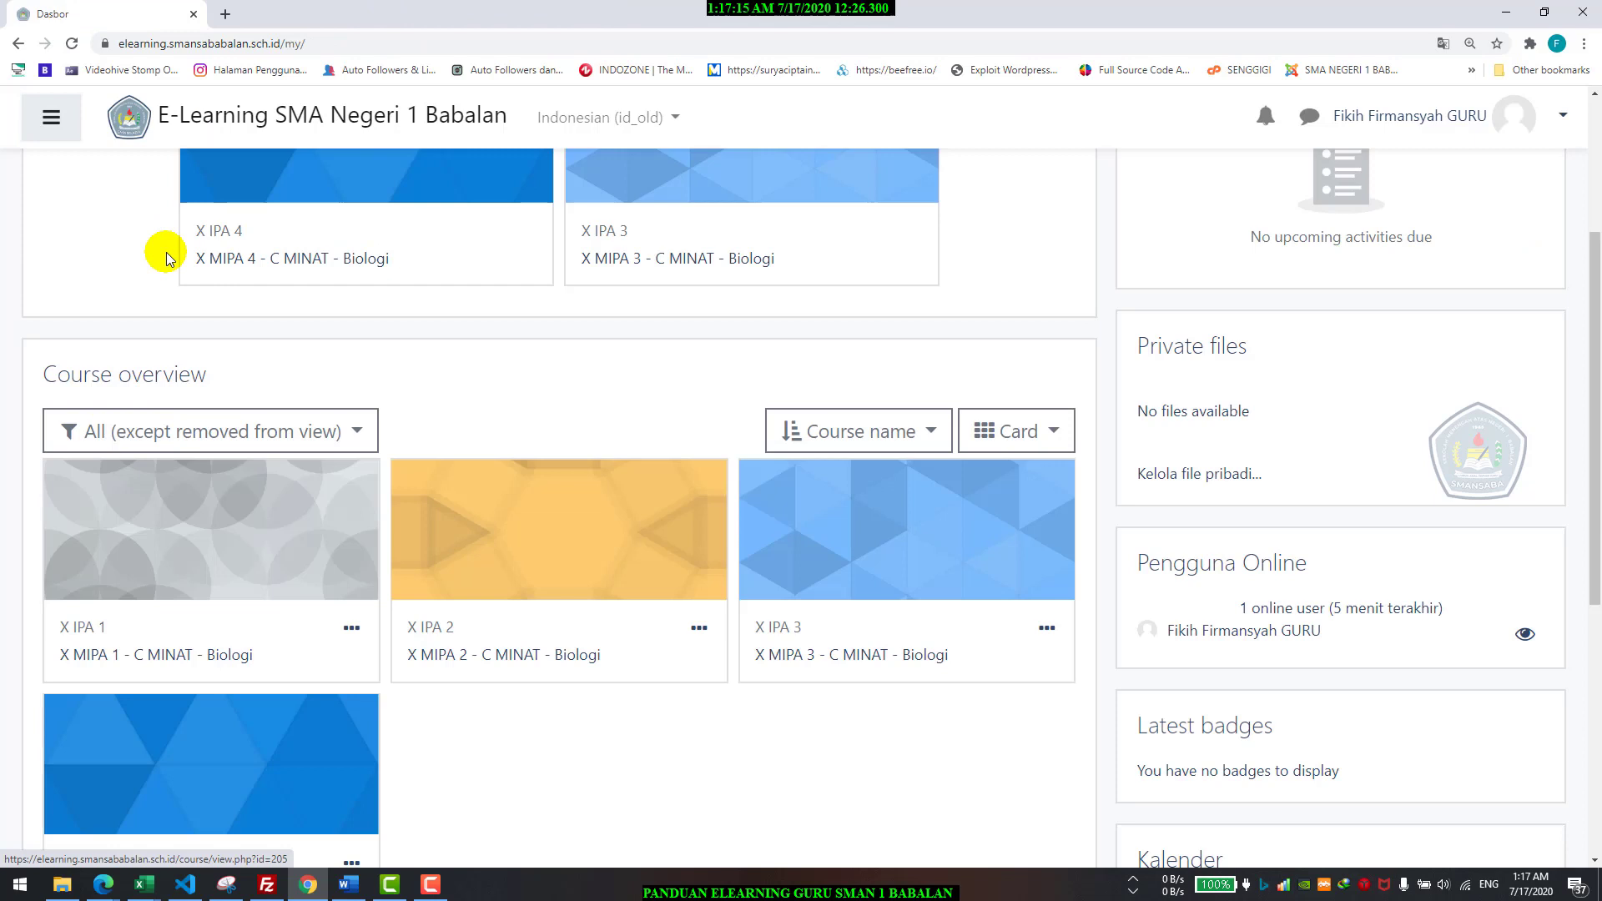
Step: Open the X MIPA 1 - C MINAT - Biologi course from the course overview to view its topics, and return to the Dasbor
{"action": "scroll", "coordinate": [172, 334], "scroll_direction": "down", "scroll_amount": 2}
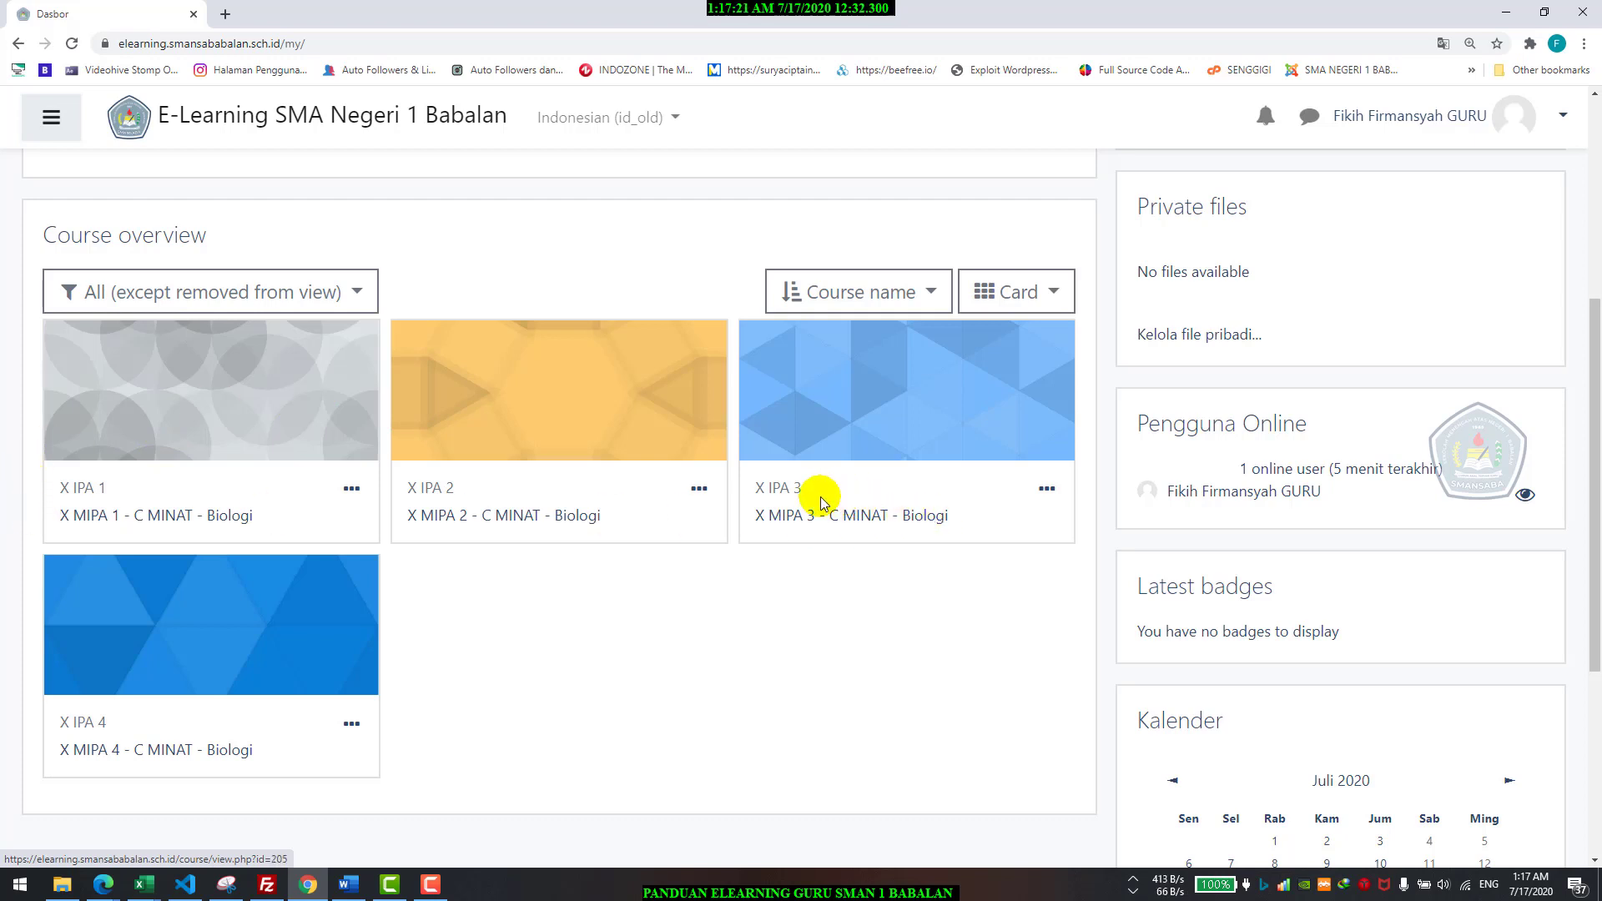
{"action": "left_click", "coordinate": [338, 669]}
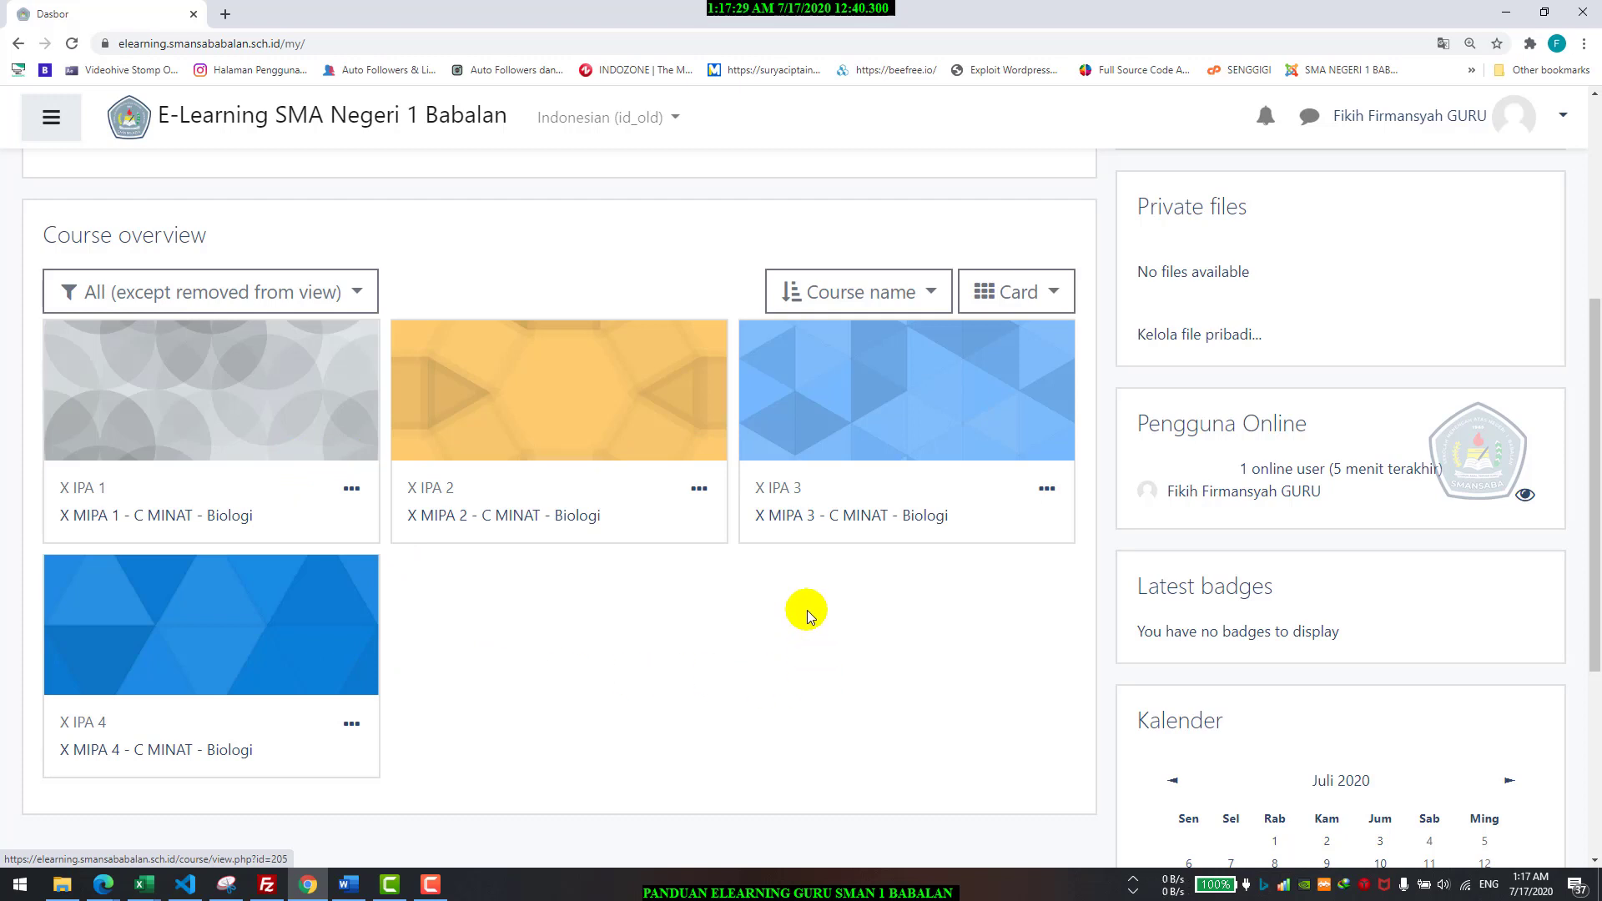
{"action": "left_click", "coordinate": [204, 434]}
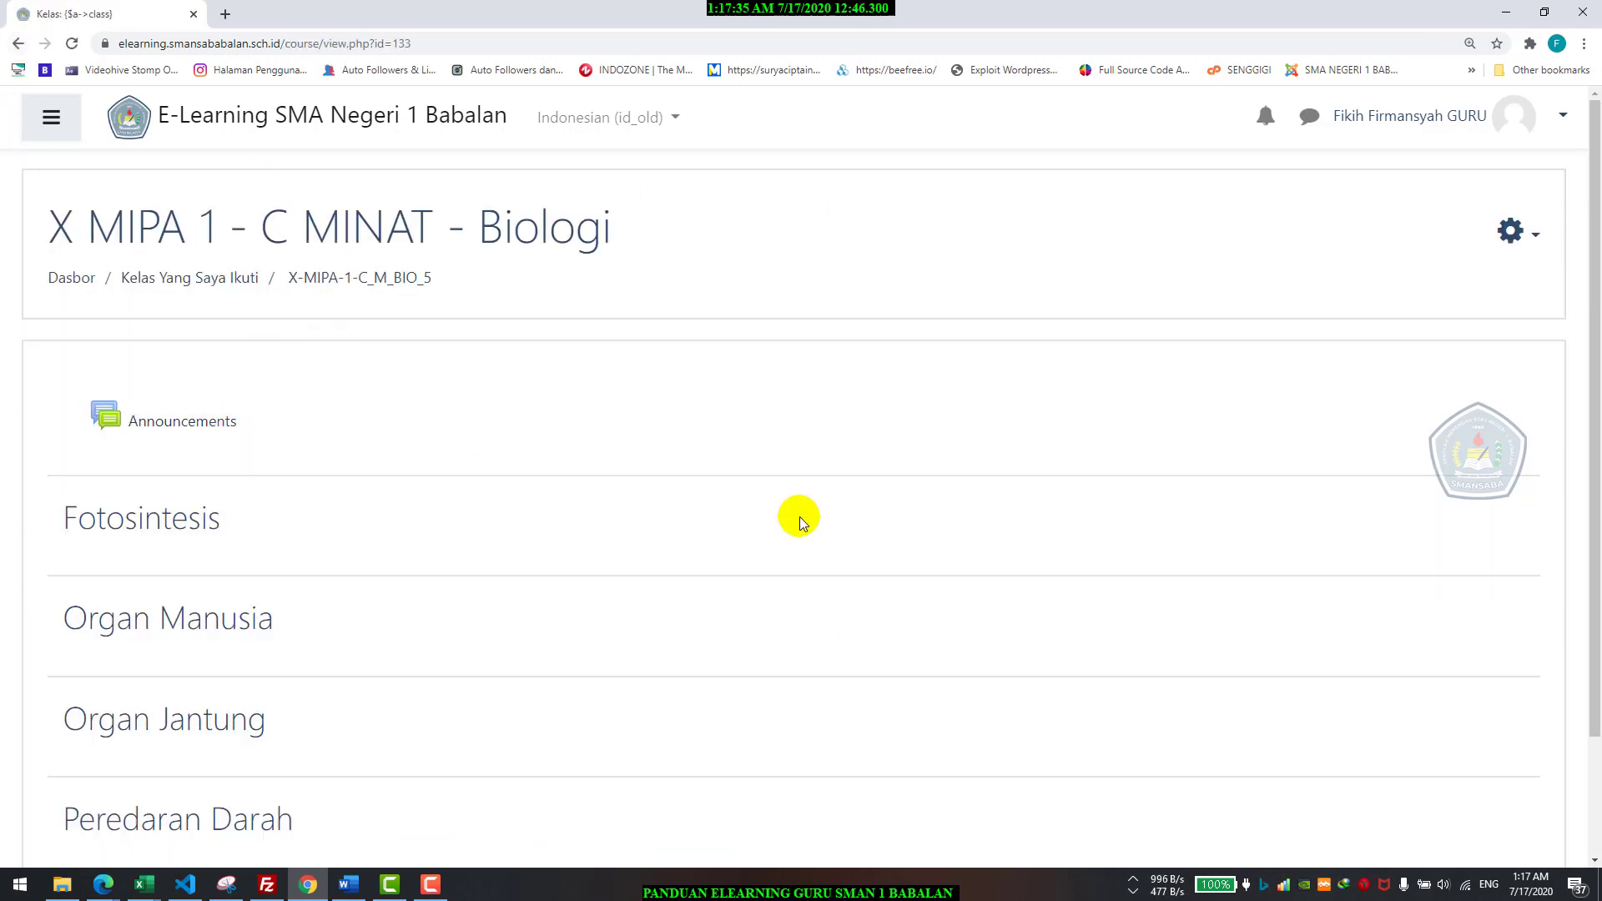
{"action": "left_click", "coordinate": [4, 47]}
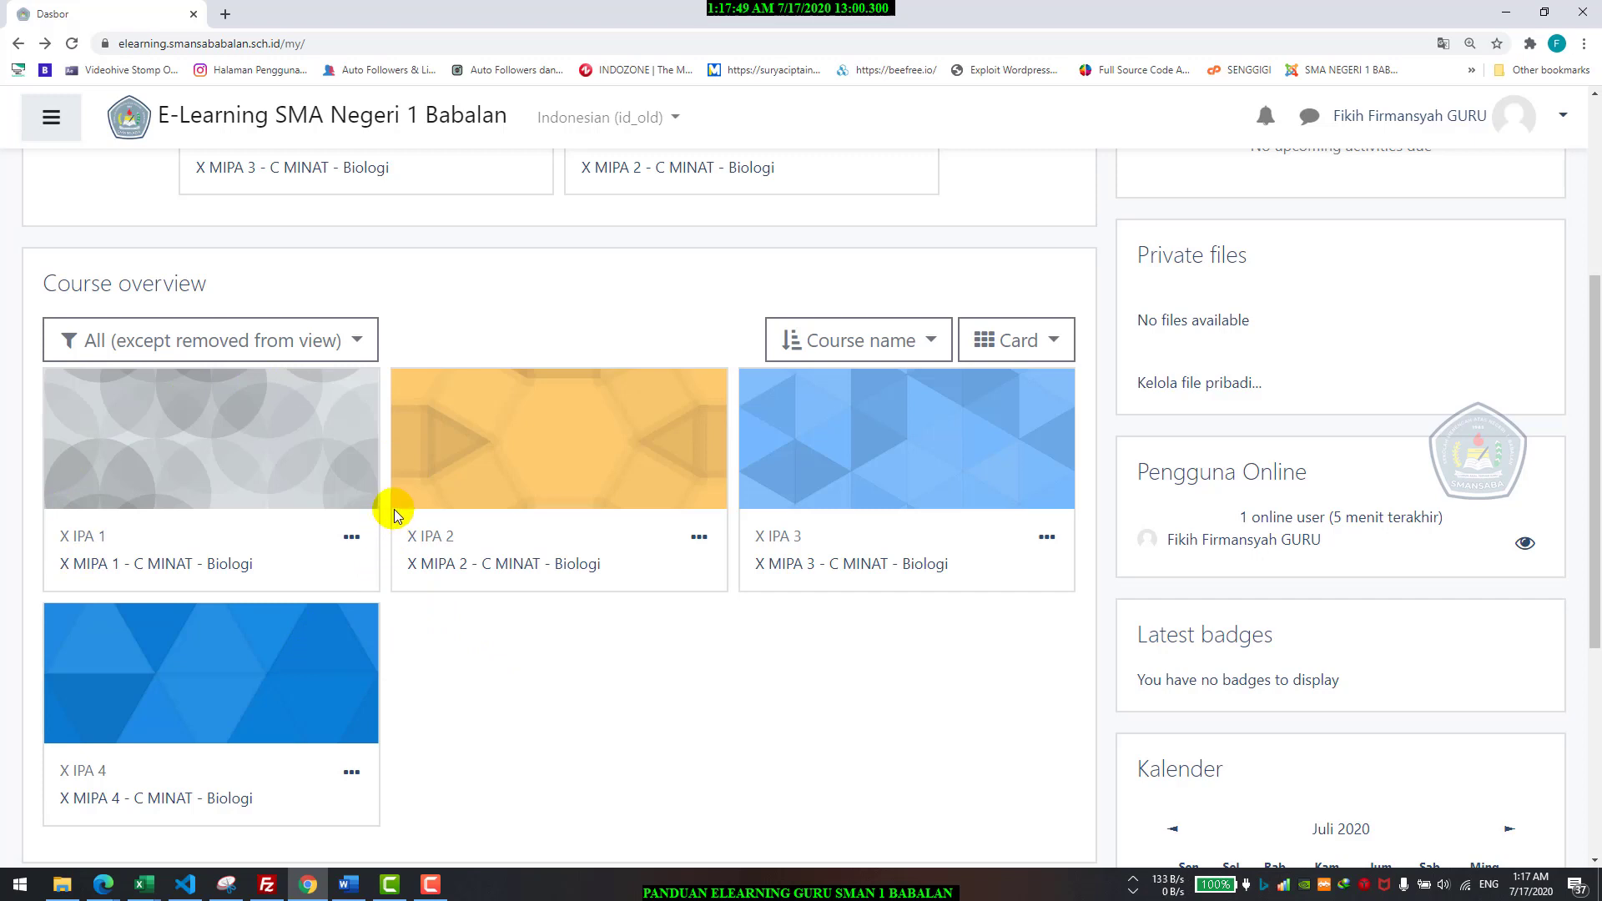
{"action": "key", "text": "alt+Tab"}
{"action": "left_click", "coordinate": [680, 216]}
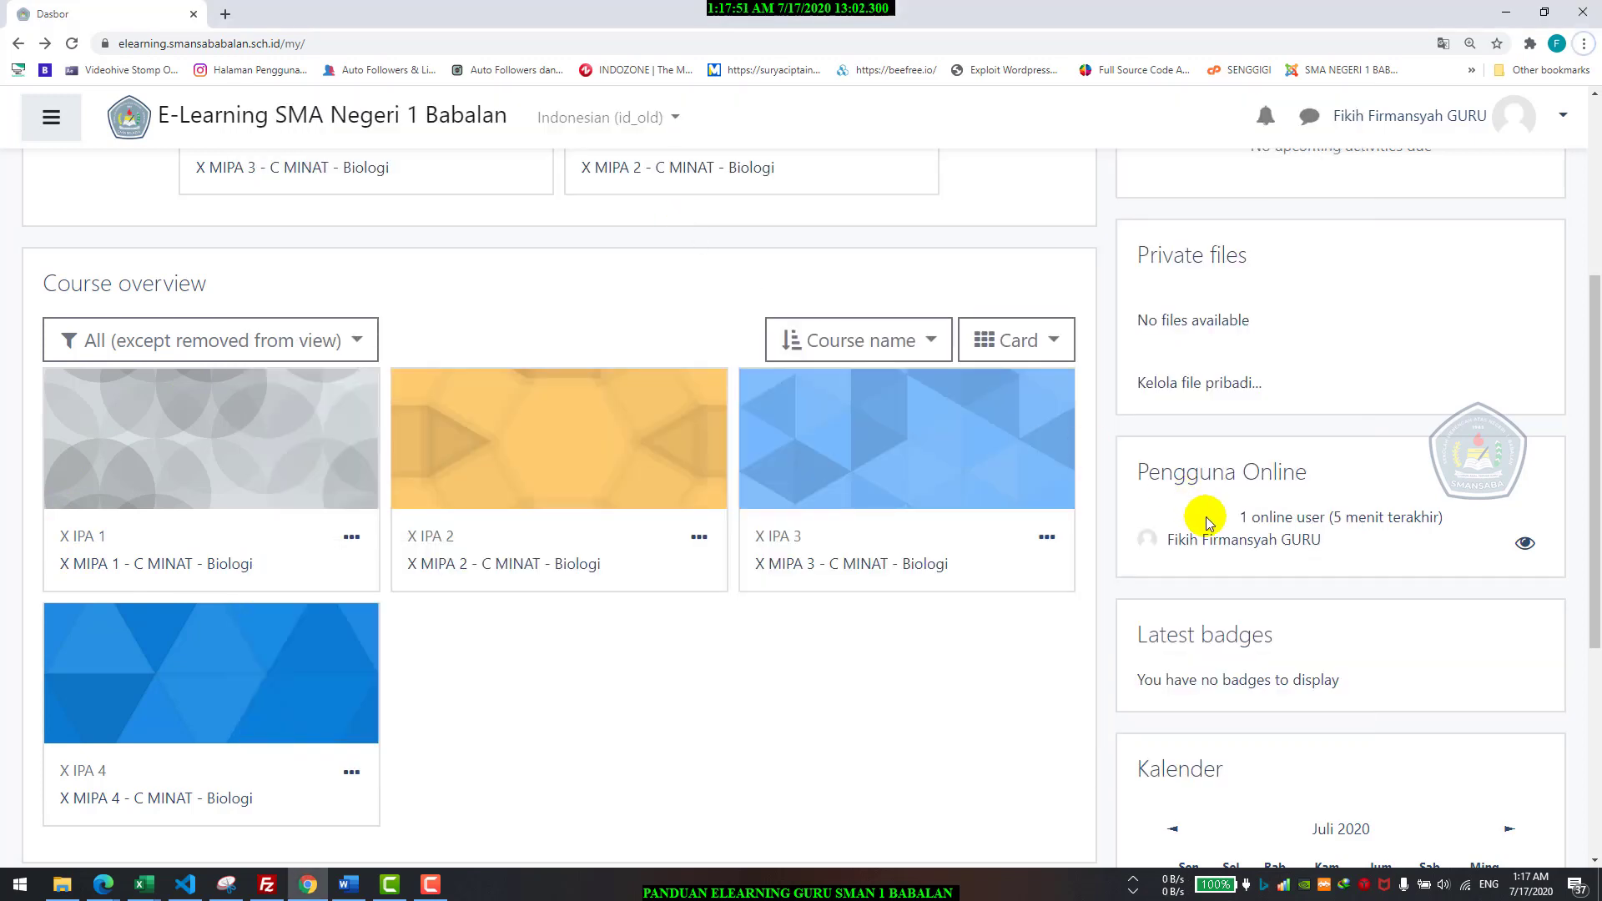
{"action": "left_click", "coordinate": [431, 883]}
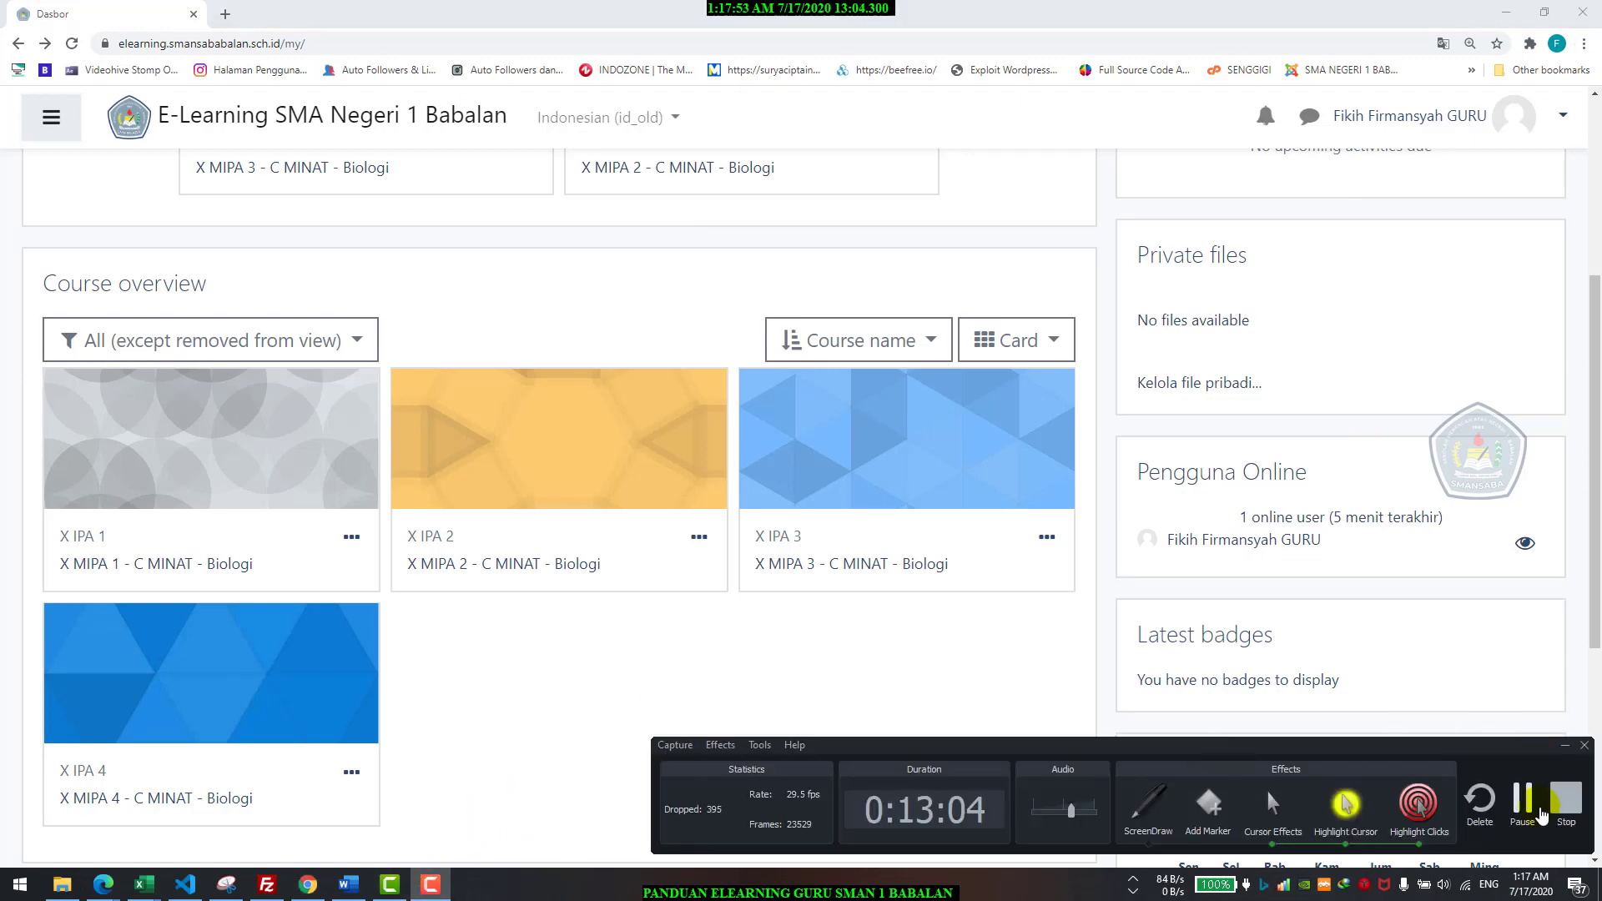